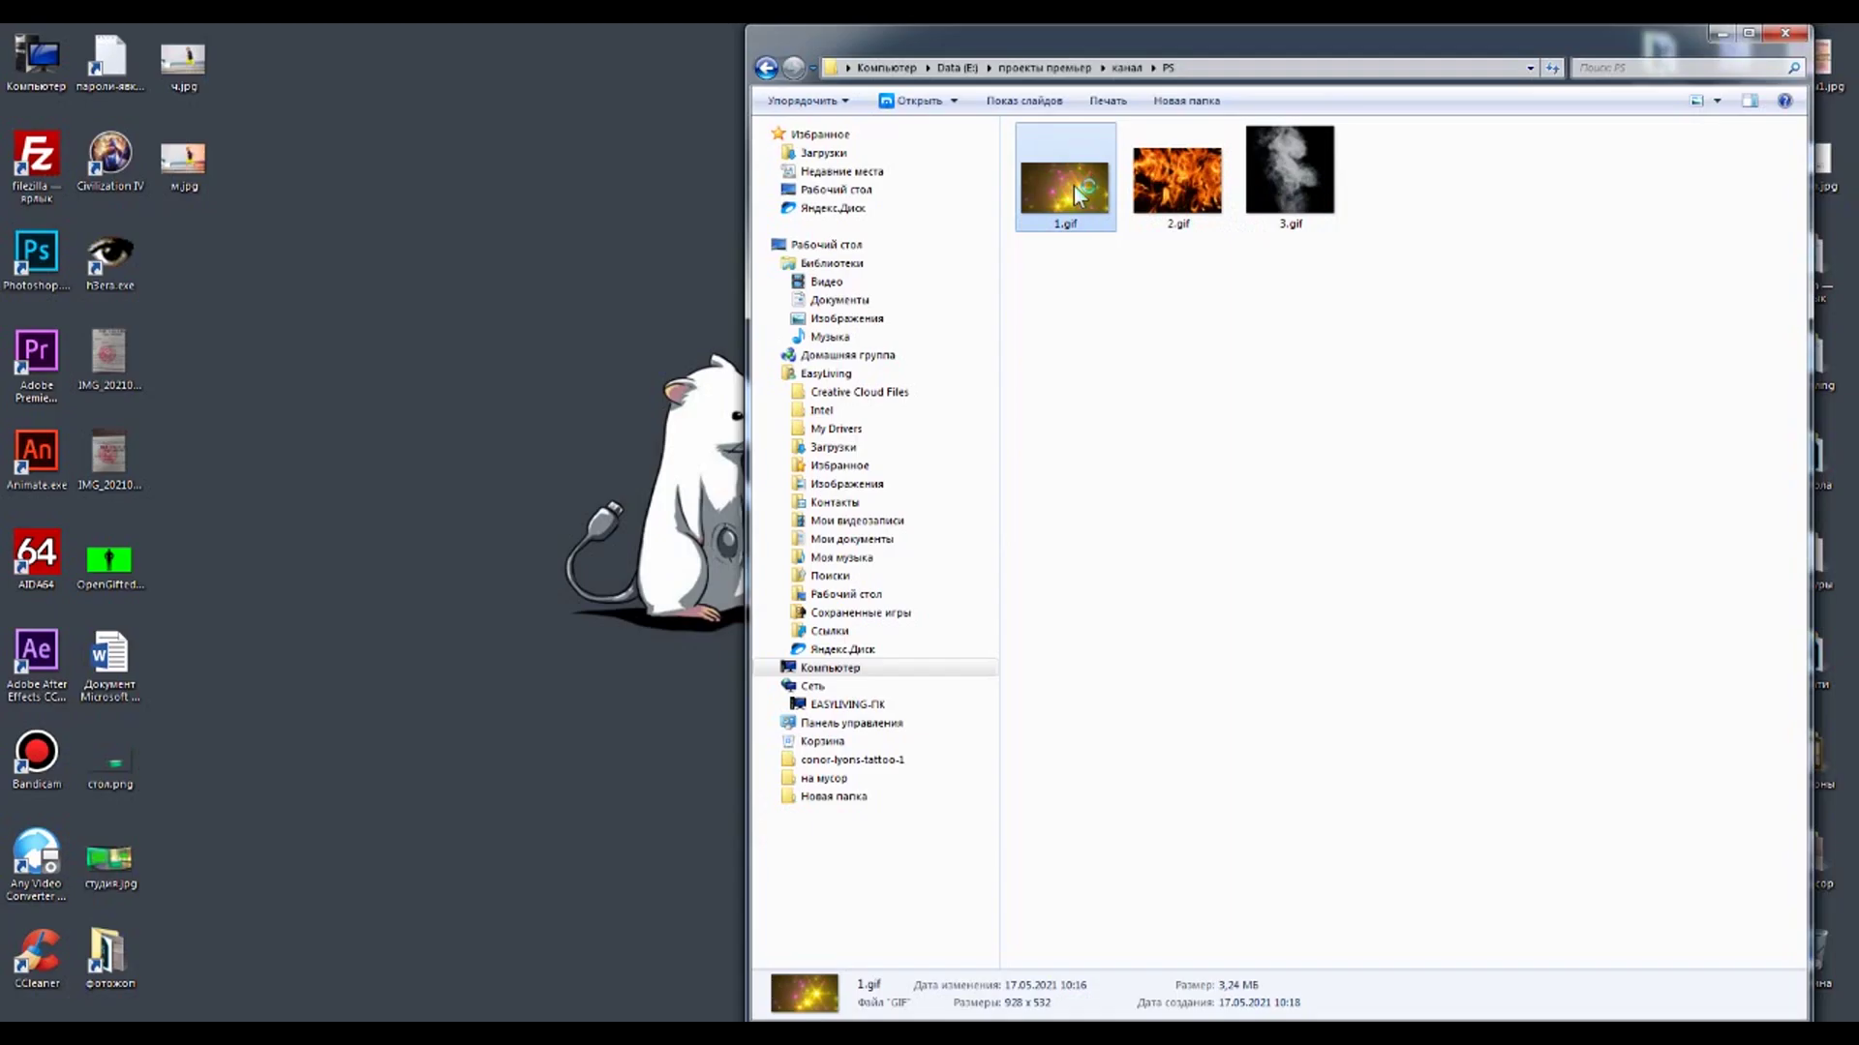
Step: Preview the sparkle animation 1.gif in the browser, then open it in Photoshop CC 2019
double_click(1076, 194)
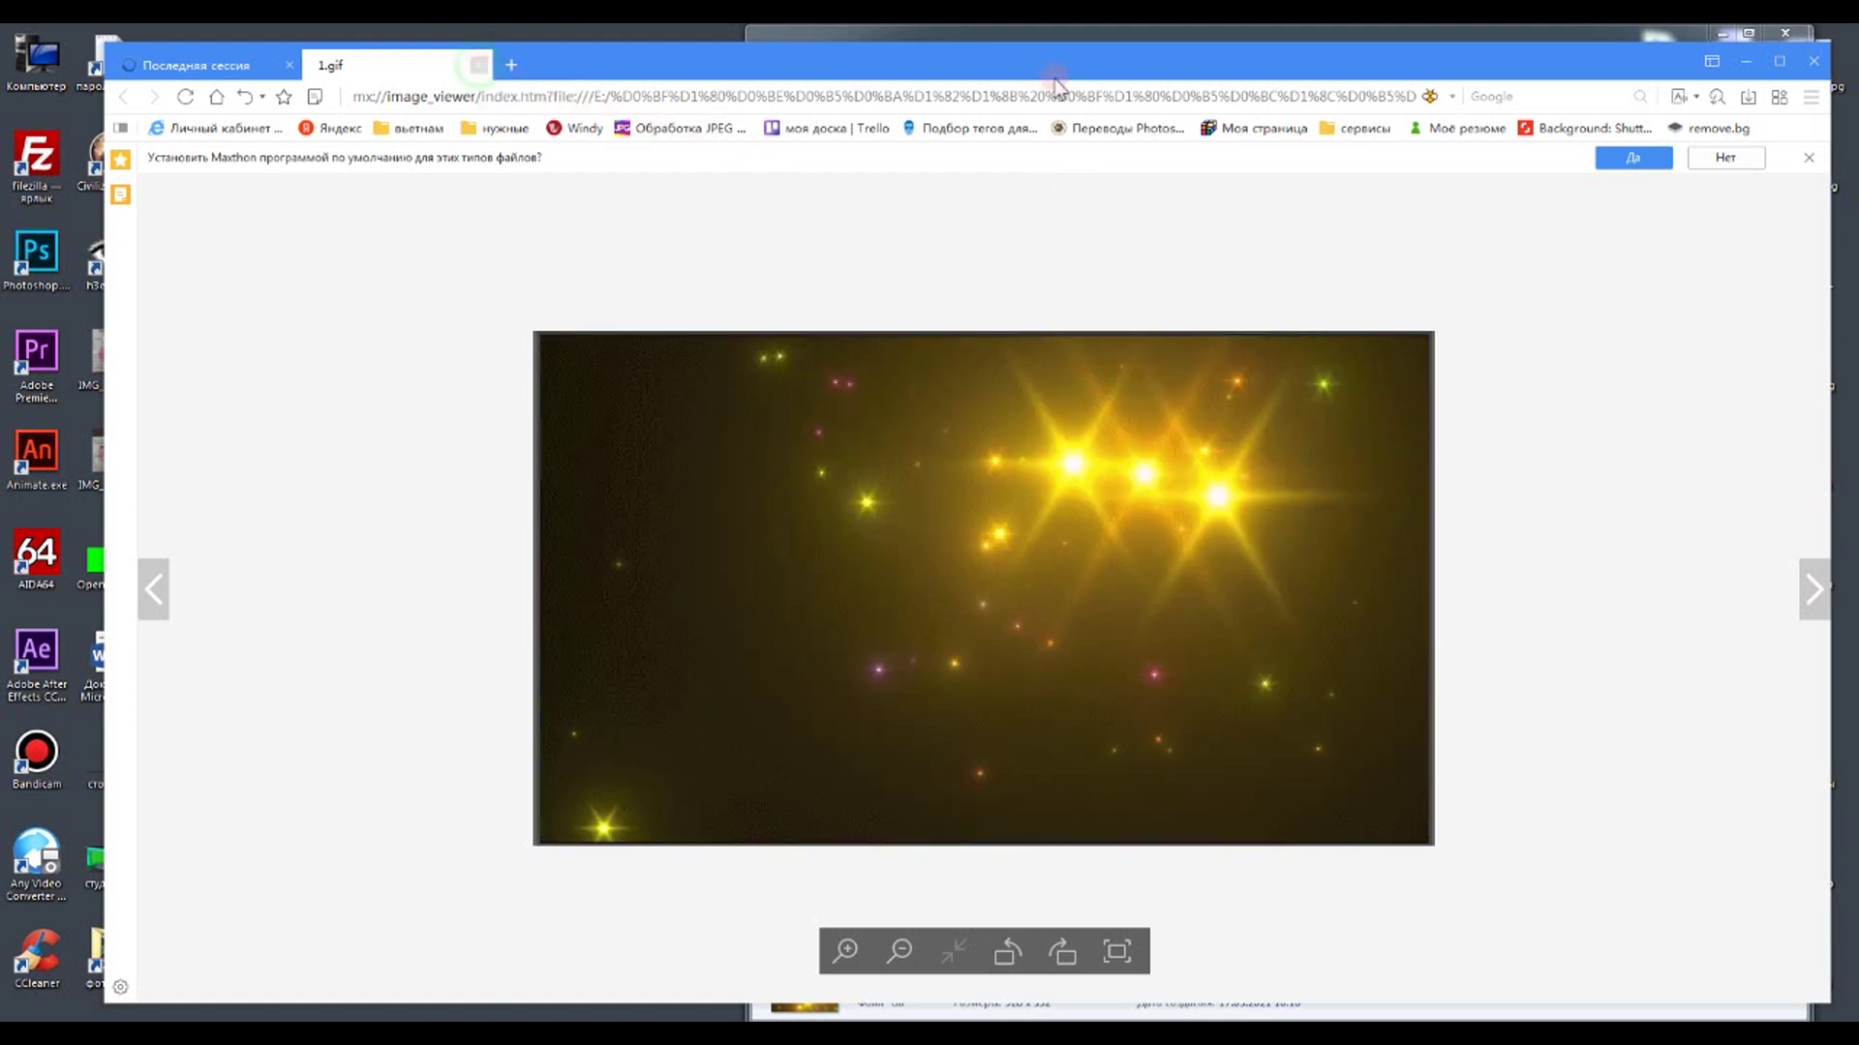
left_click(478, 64)
left_click(1742, 64)
right_click(1059, 191)
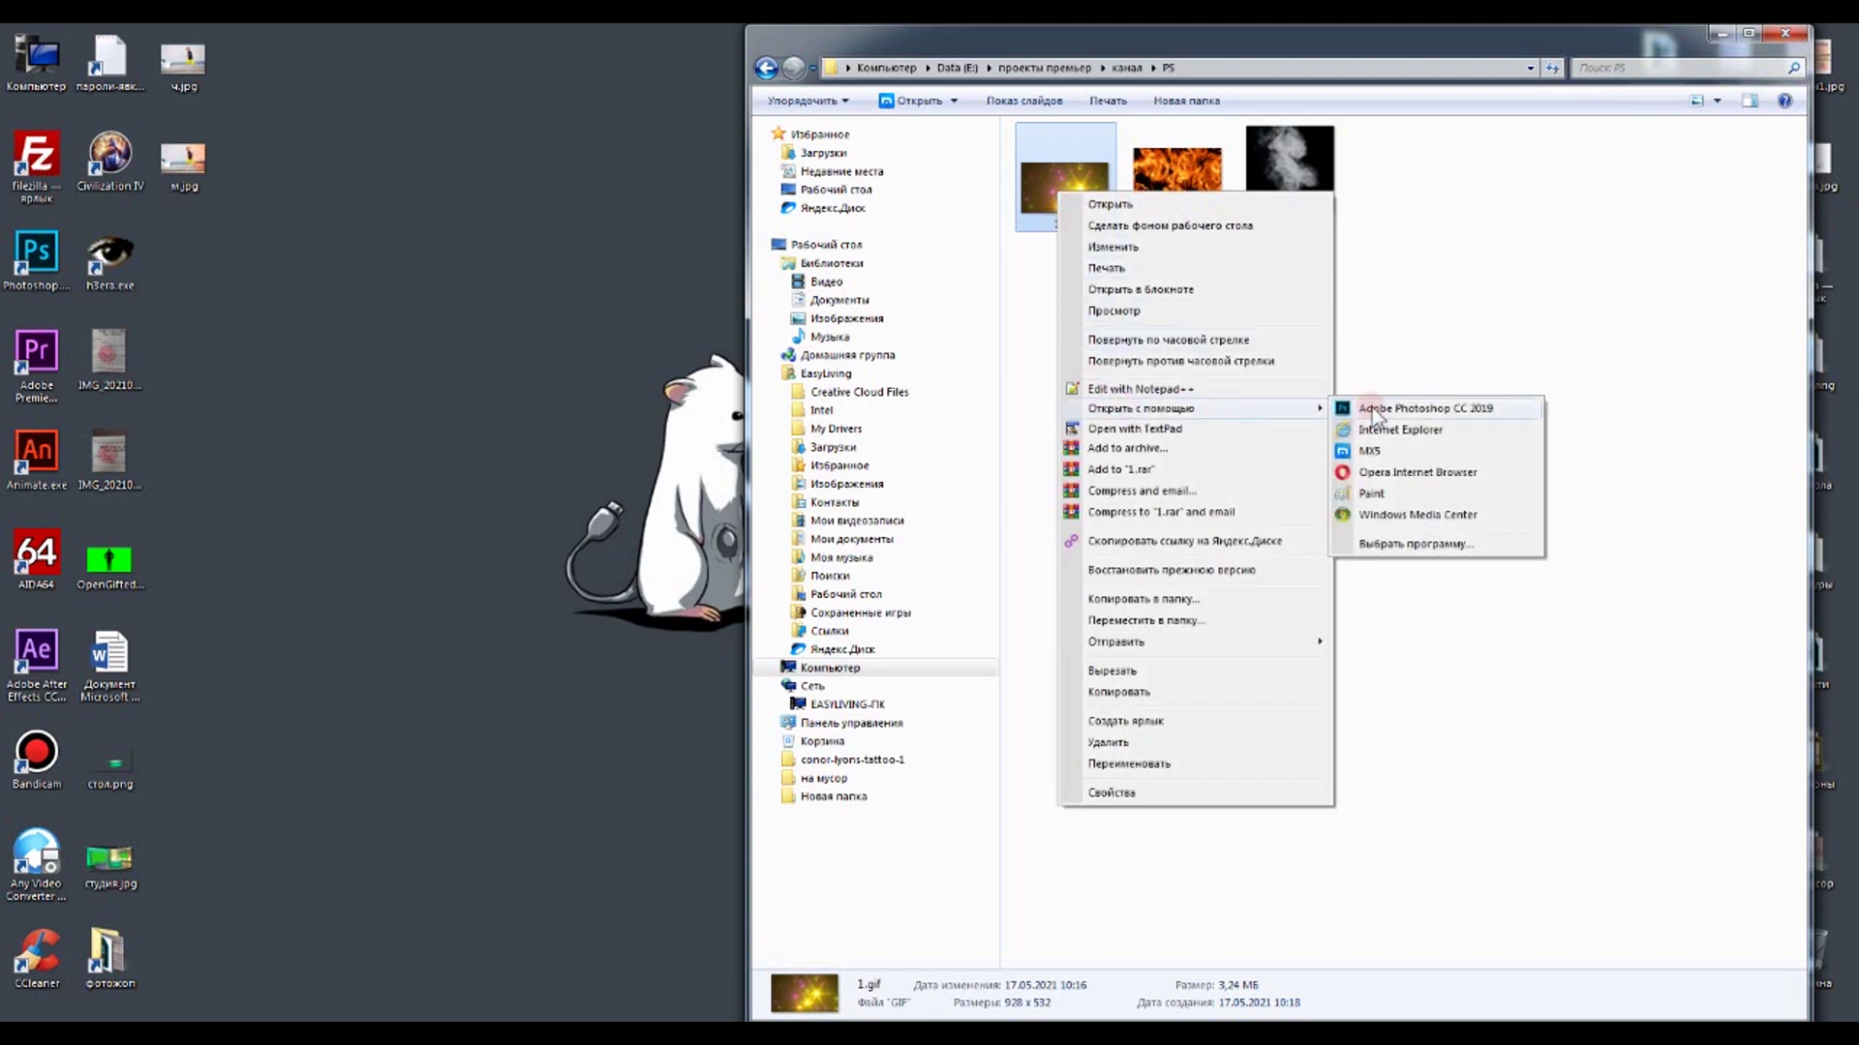
mouse_move(1141, 409)
left_click(1371, 408)
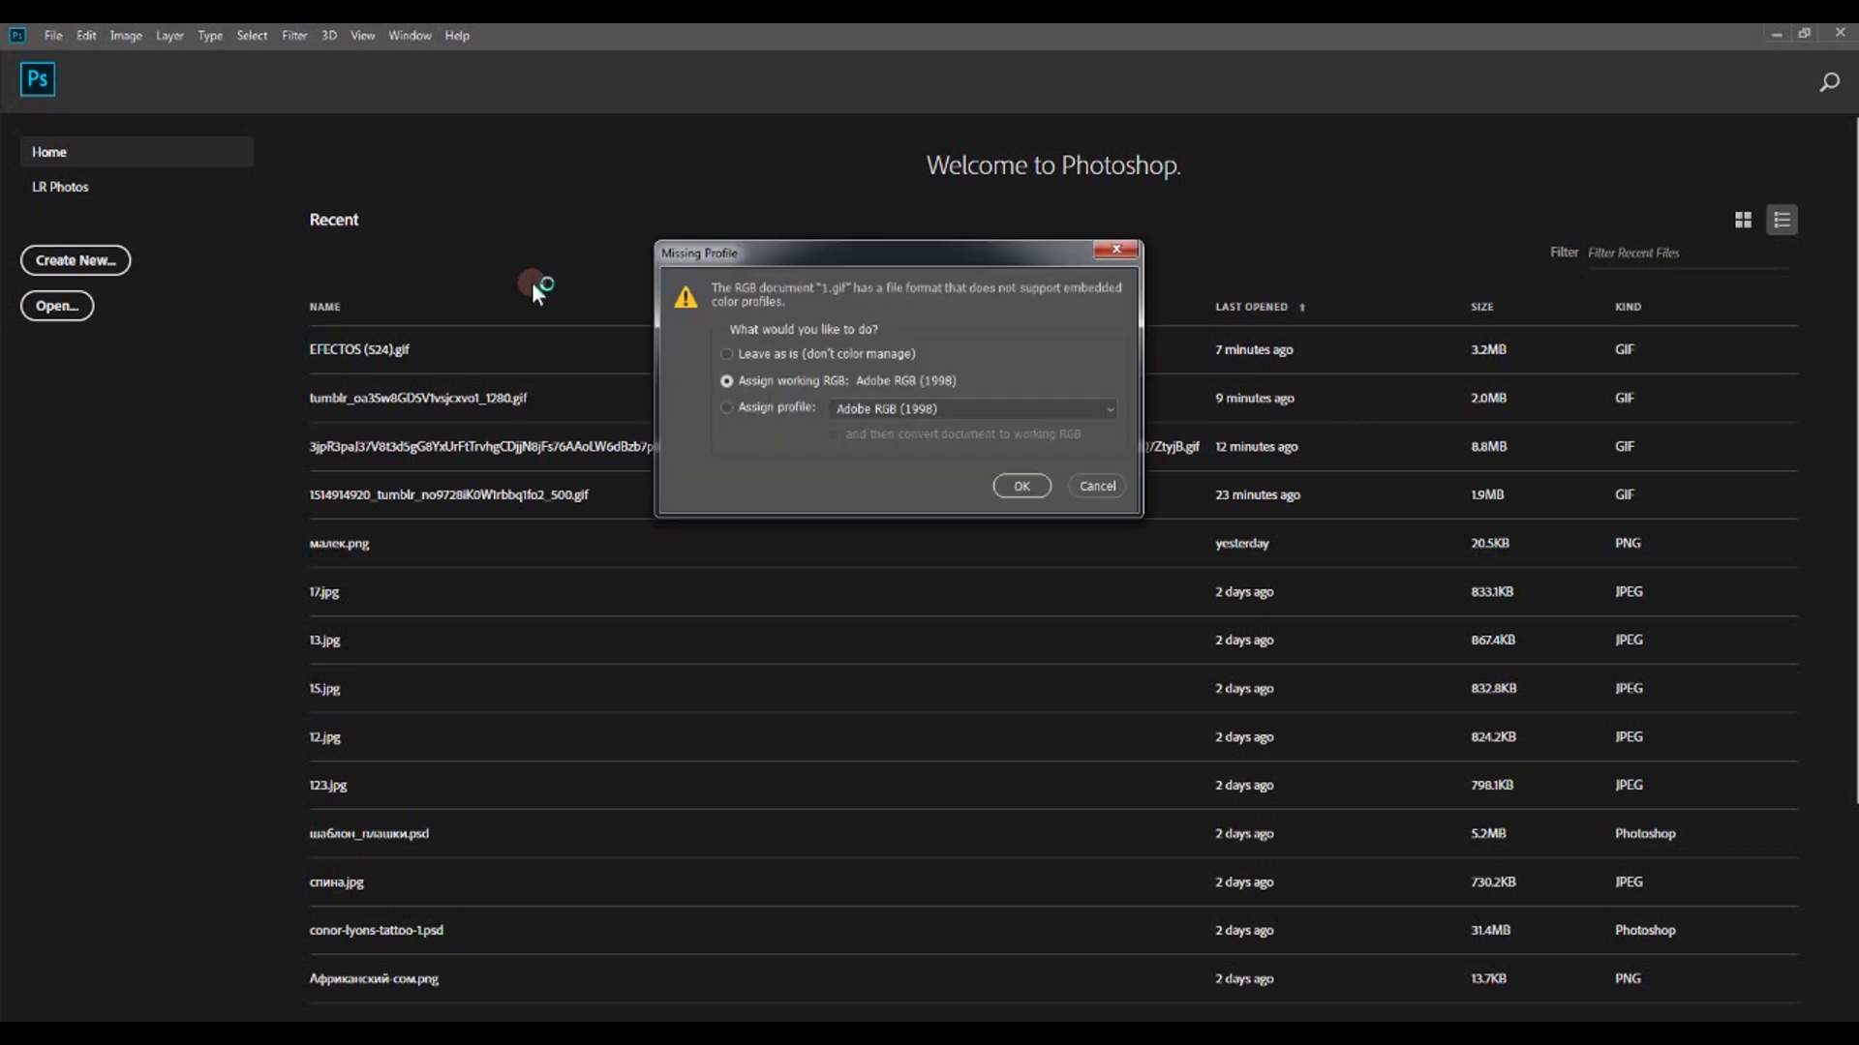
Step: Accept the missing-profile prompt and show the frame animation Timeline panel
left_click(1009, 488)
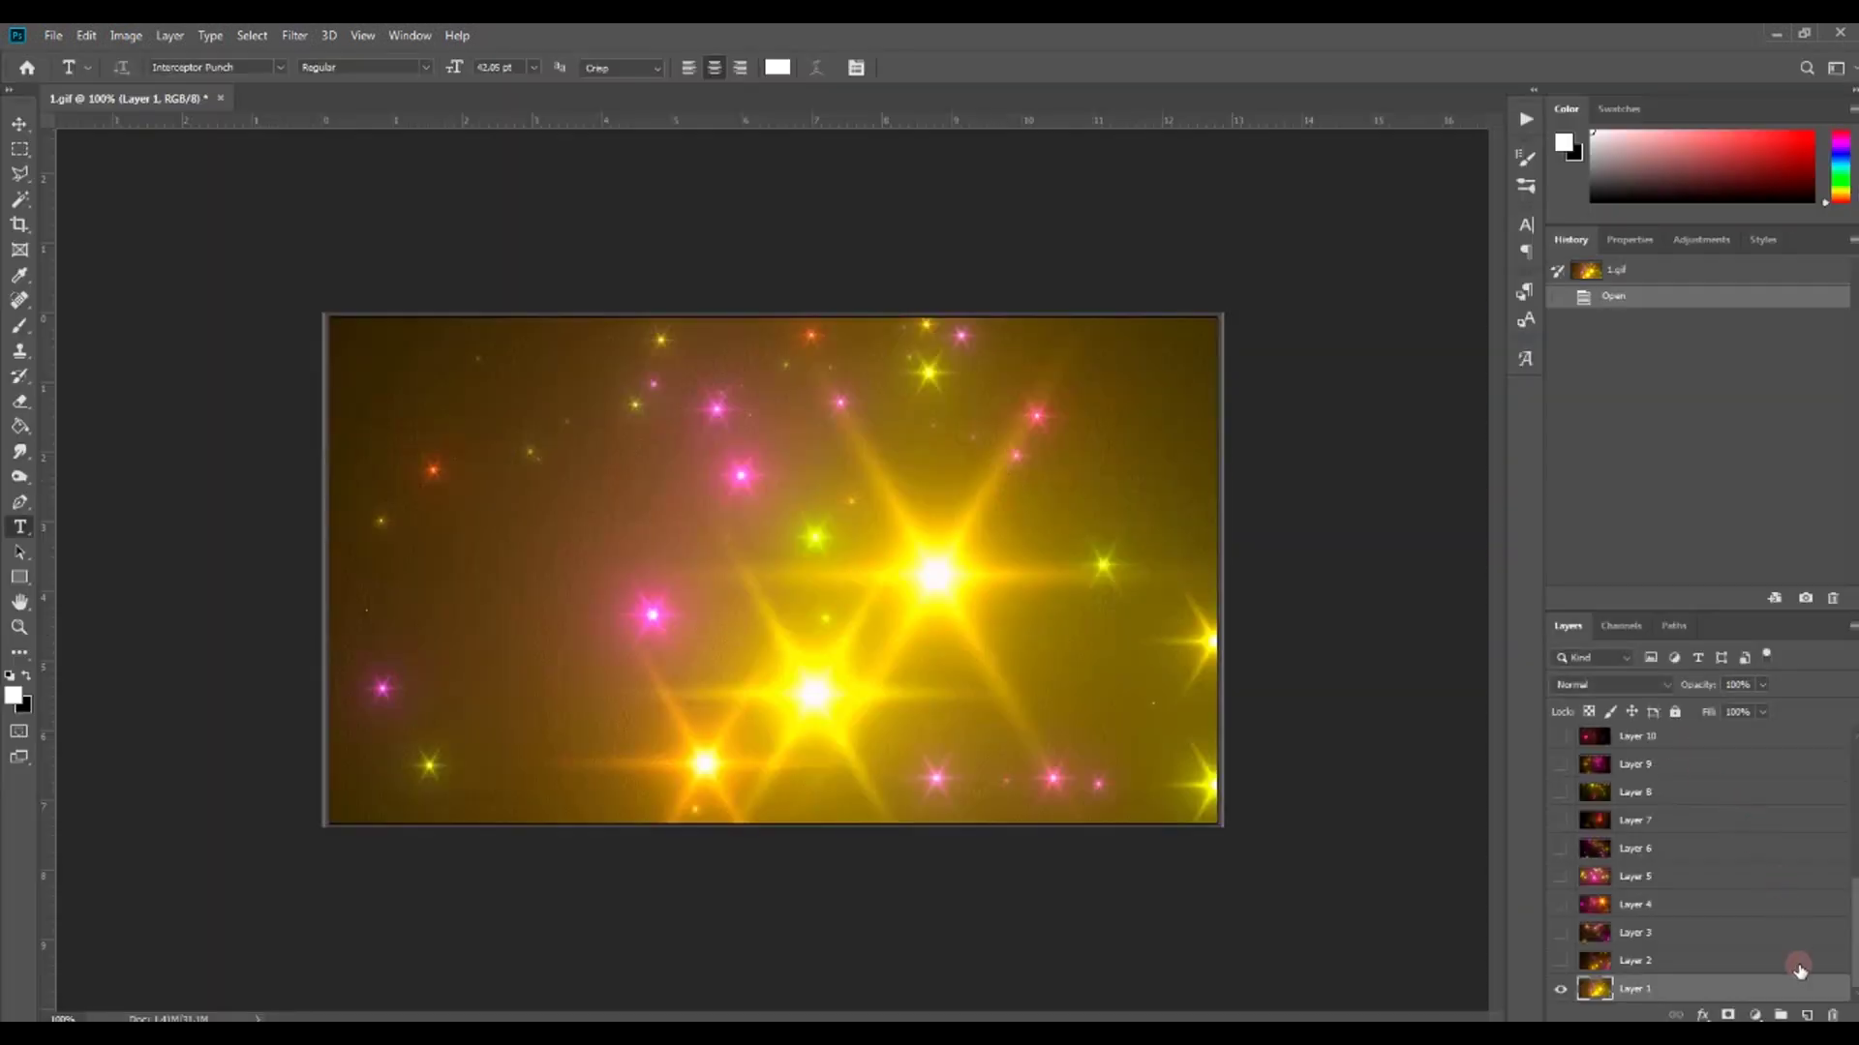
left_click(416, 39)
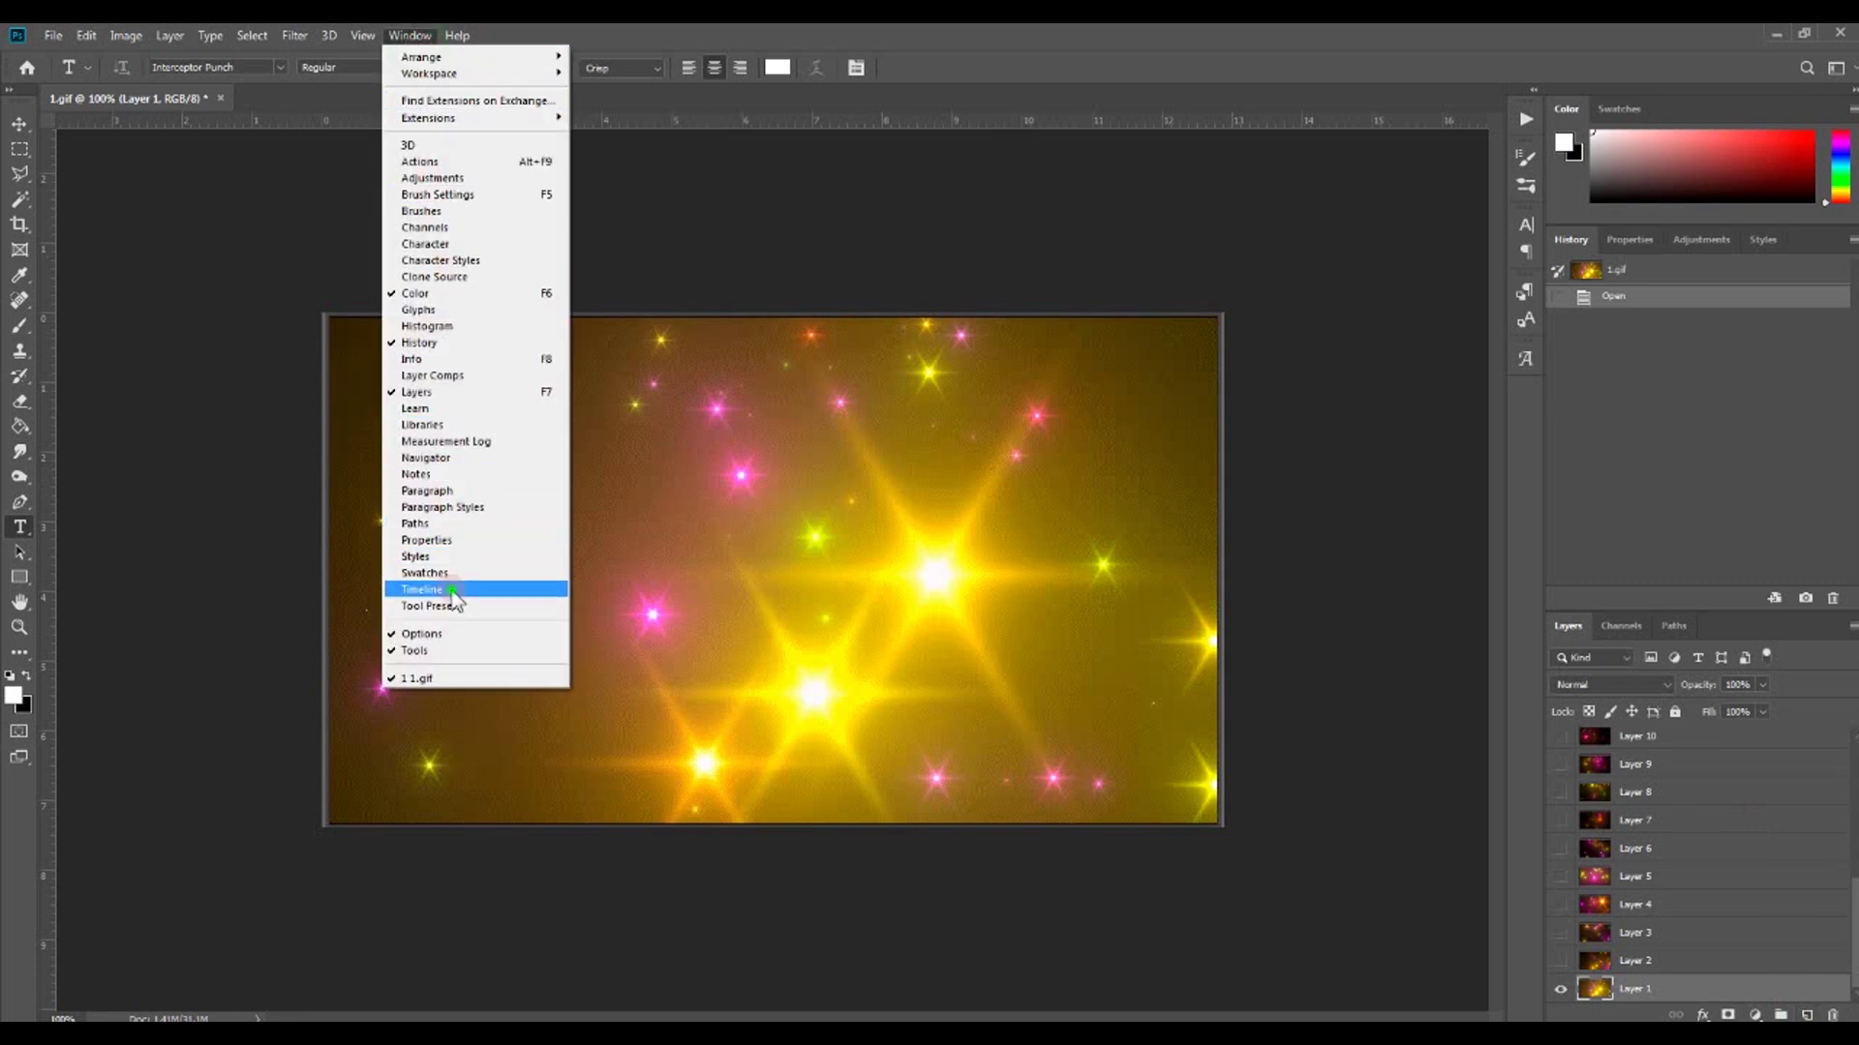
left_click(453, 594)
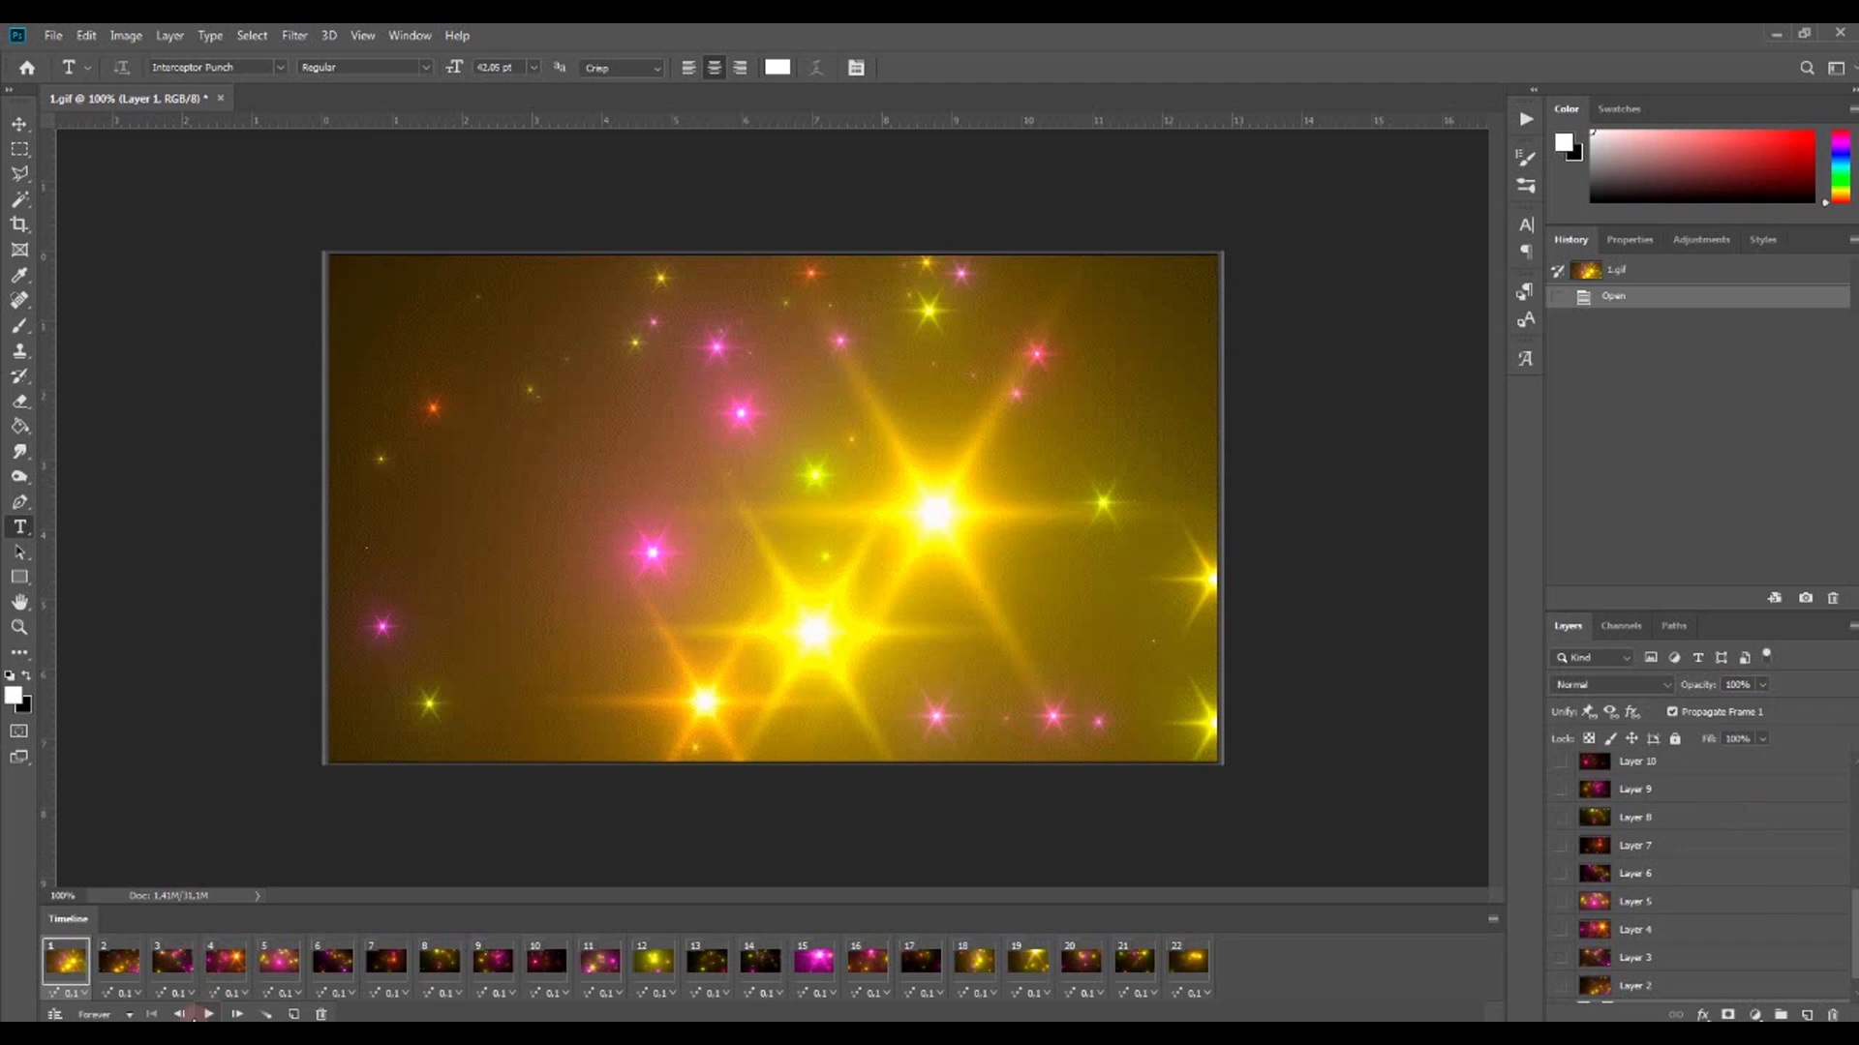
Step: Play and stop the animation, return to frame 1, and add a new empty layer
left_click(207, 1015)
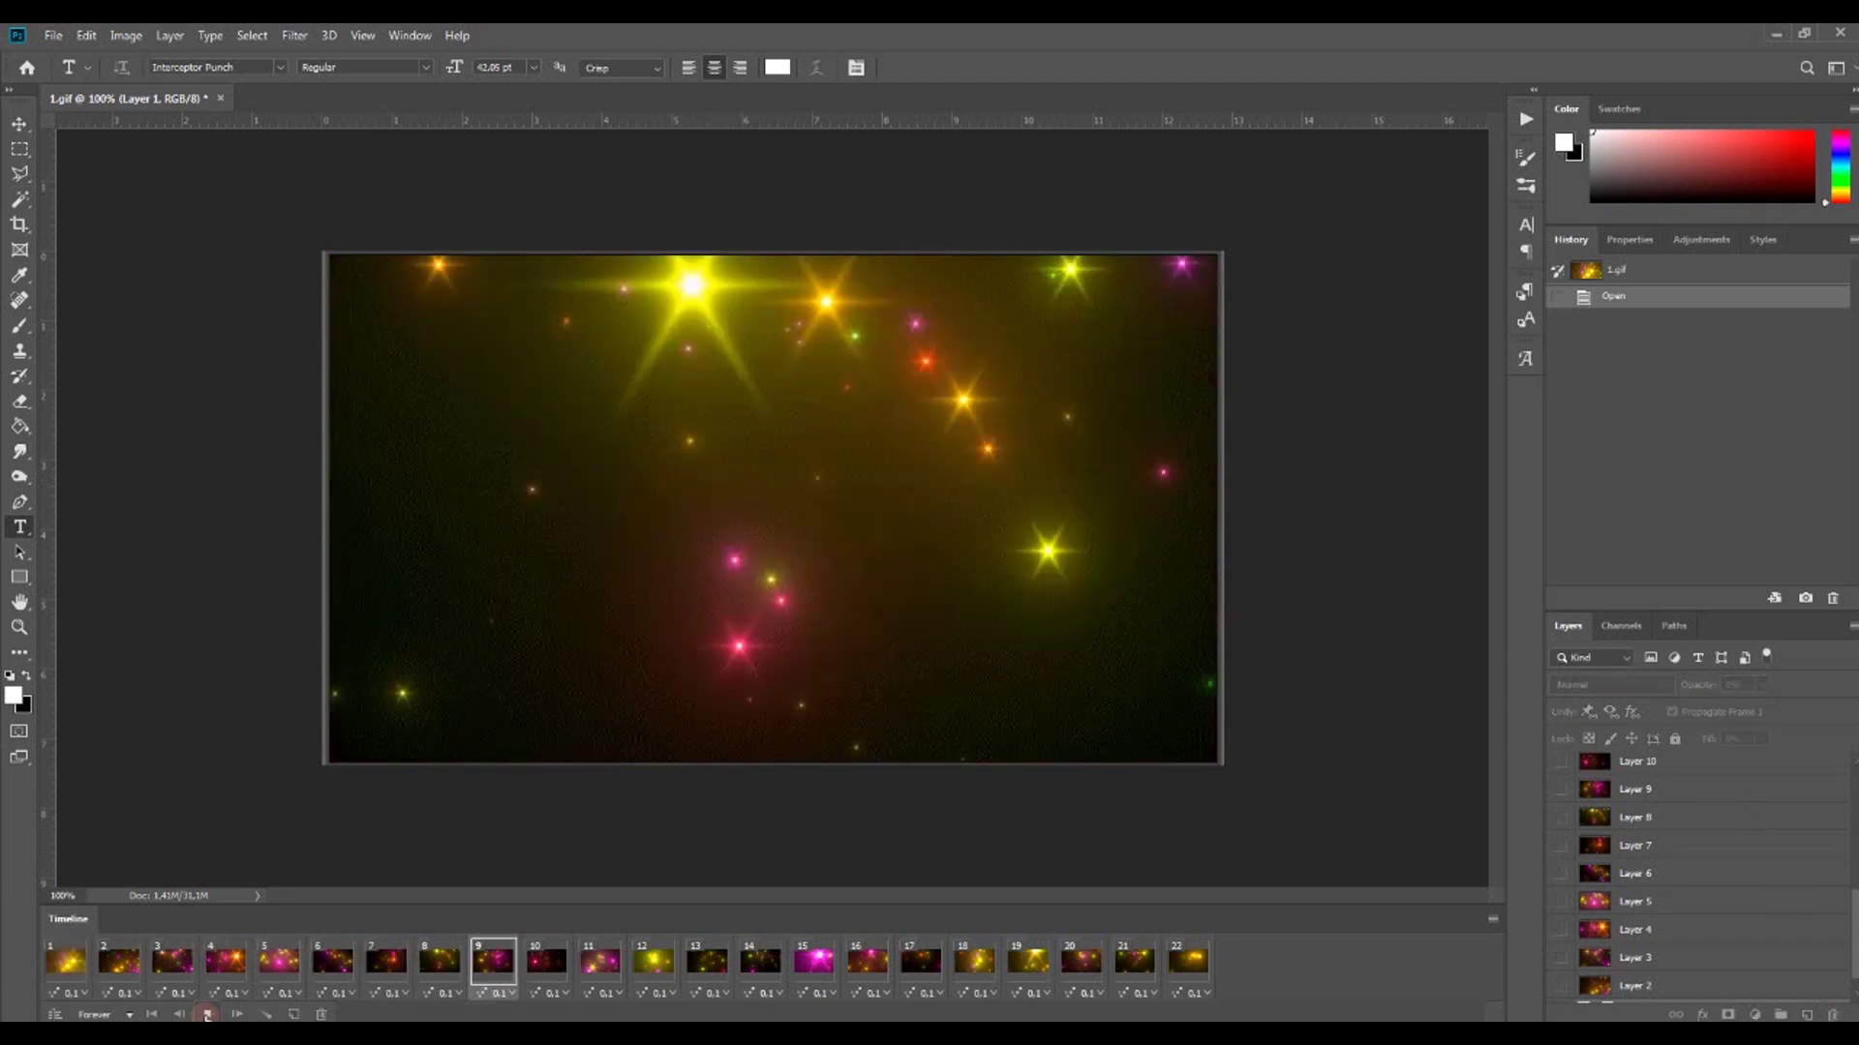
left_click(199, 1014)
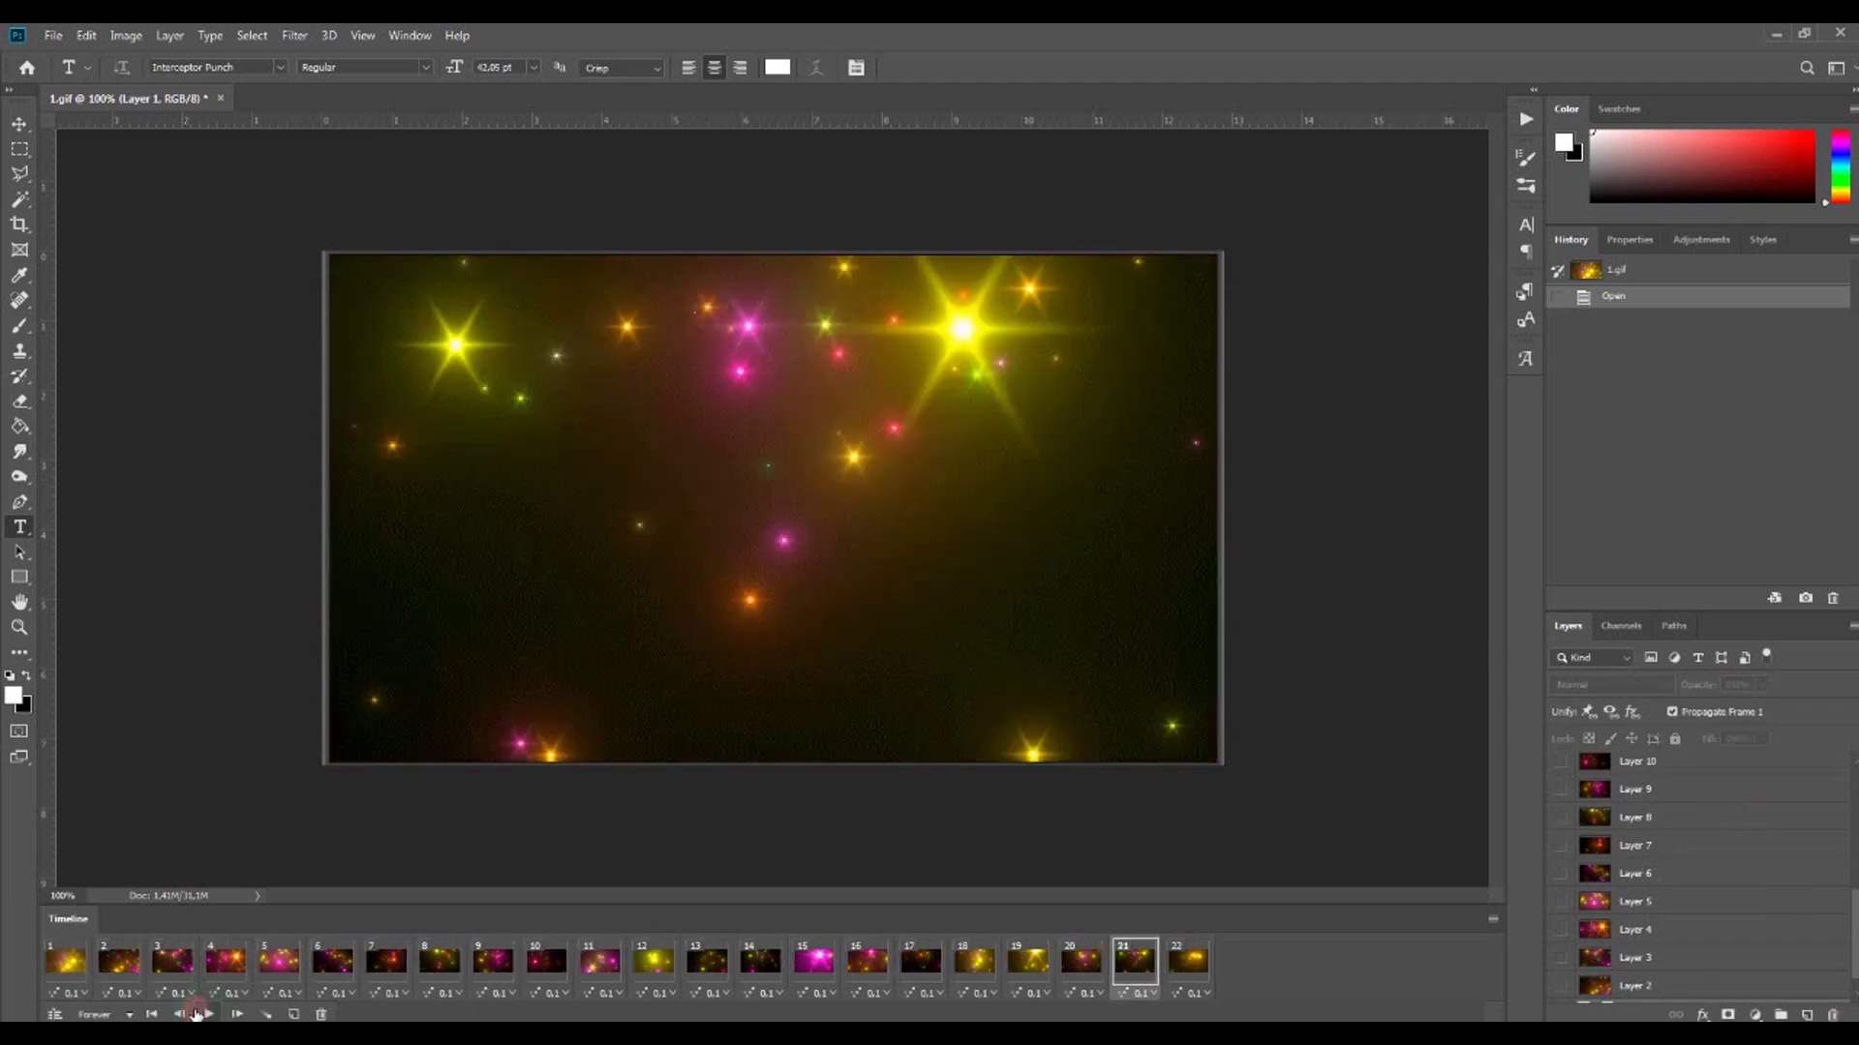
left_click(66, 961)
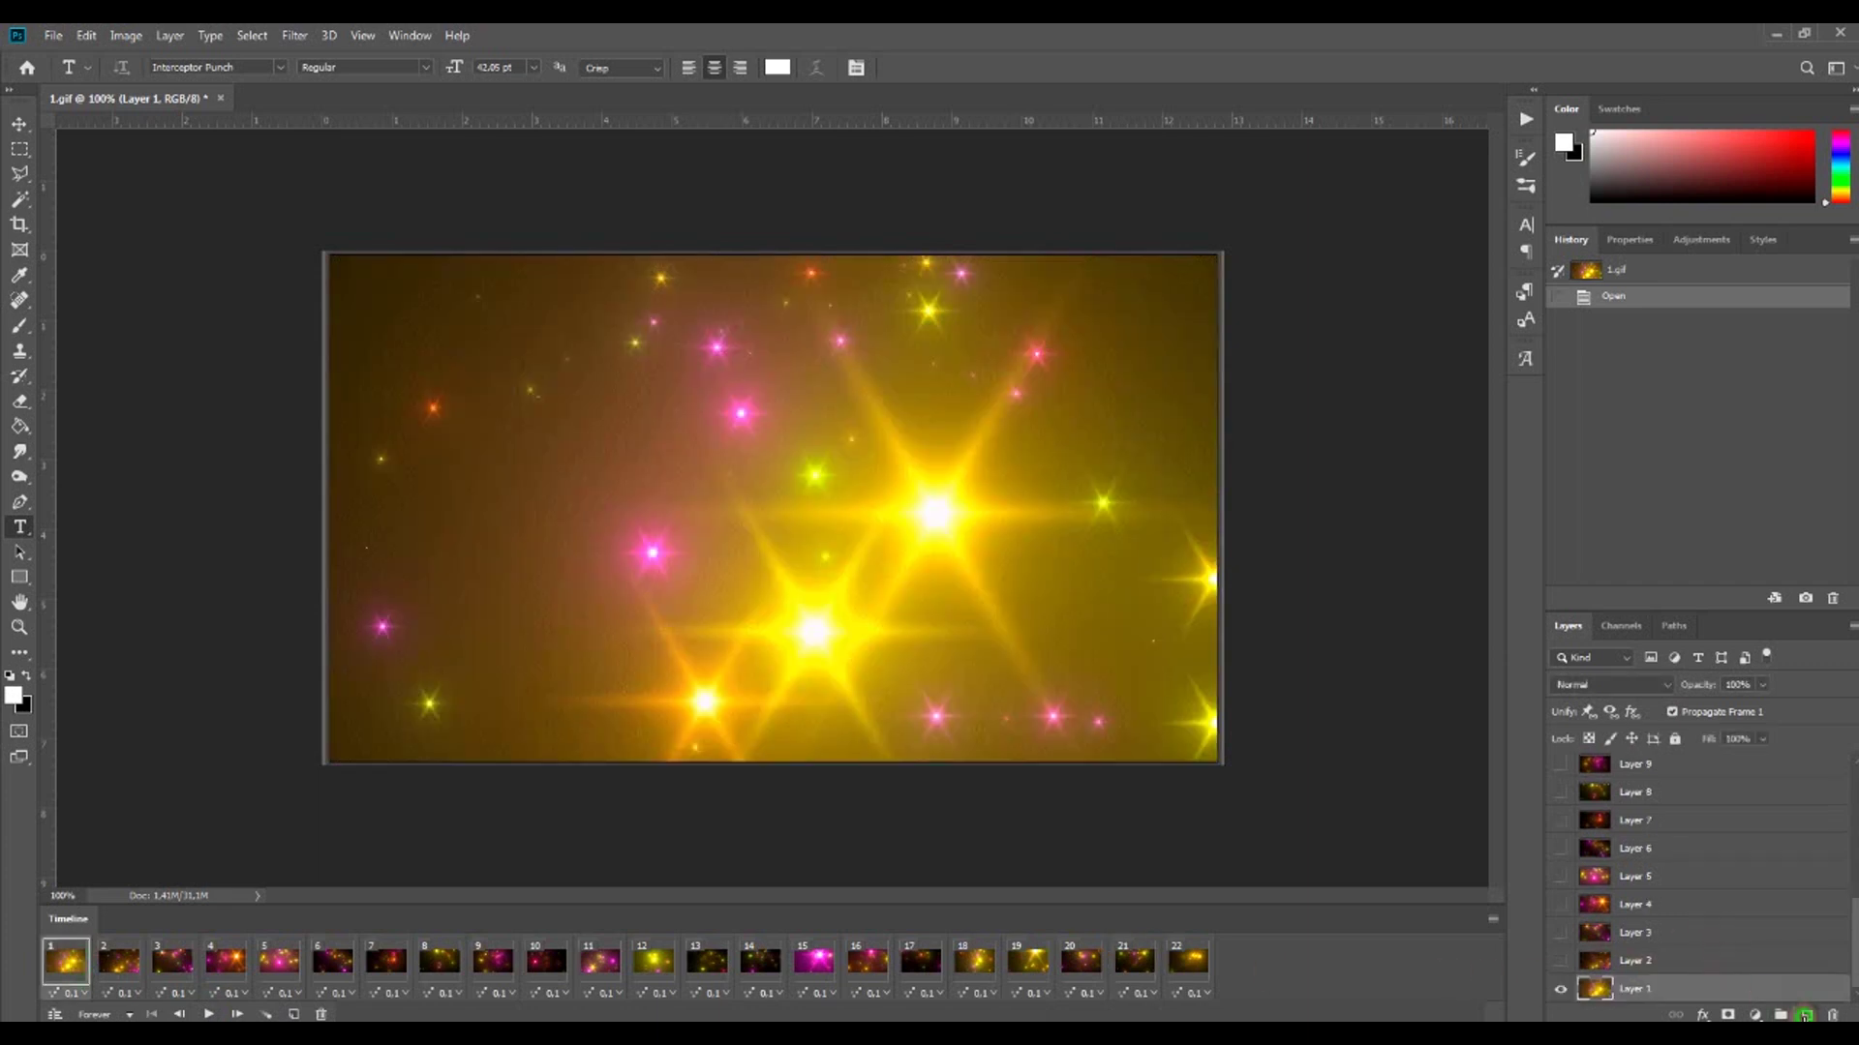
left_click(1804, 1015)
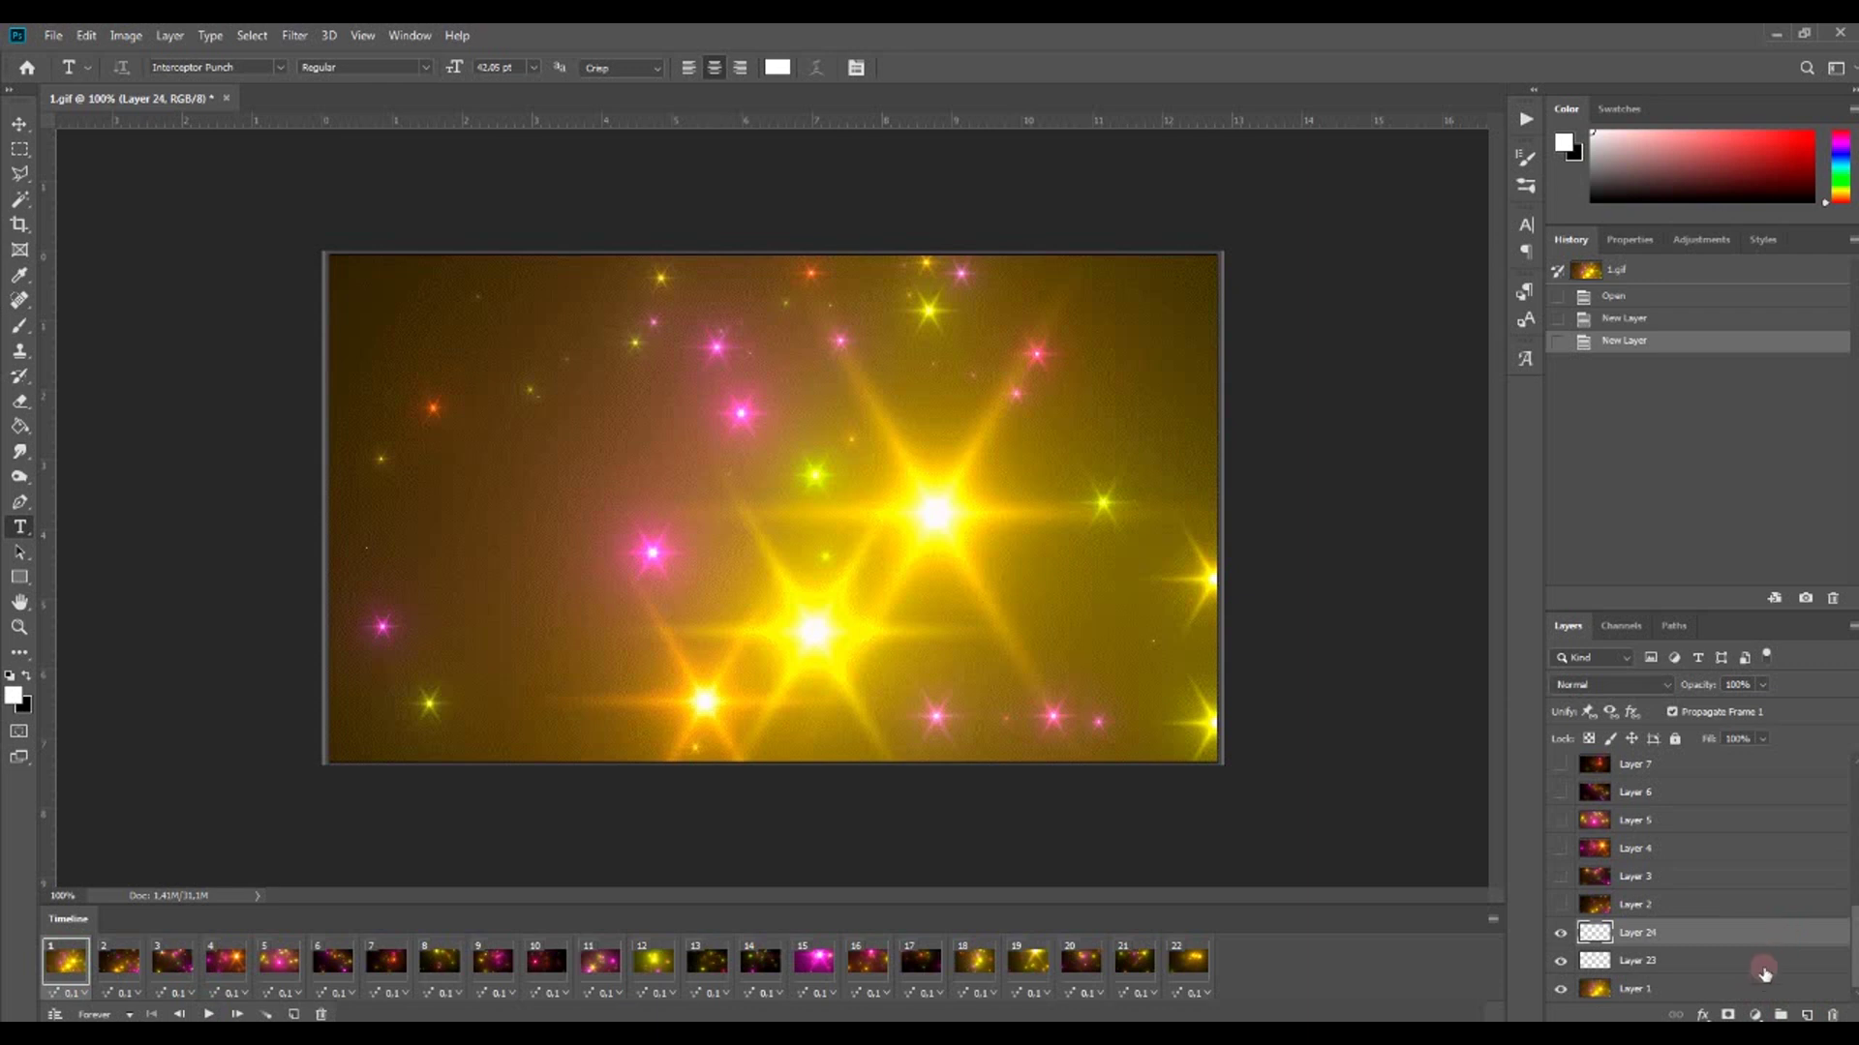
Step: Move Layer 1 above the new layers, hide it, and fill Layer 23 with solid black
left_click_drag(1764, 987, 1759, 923)
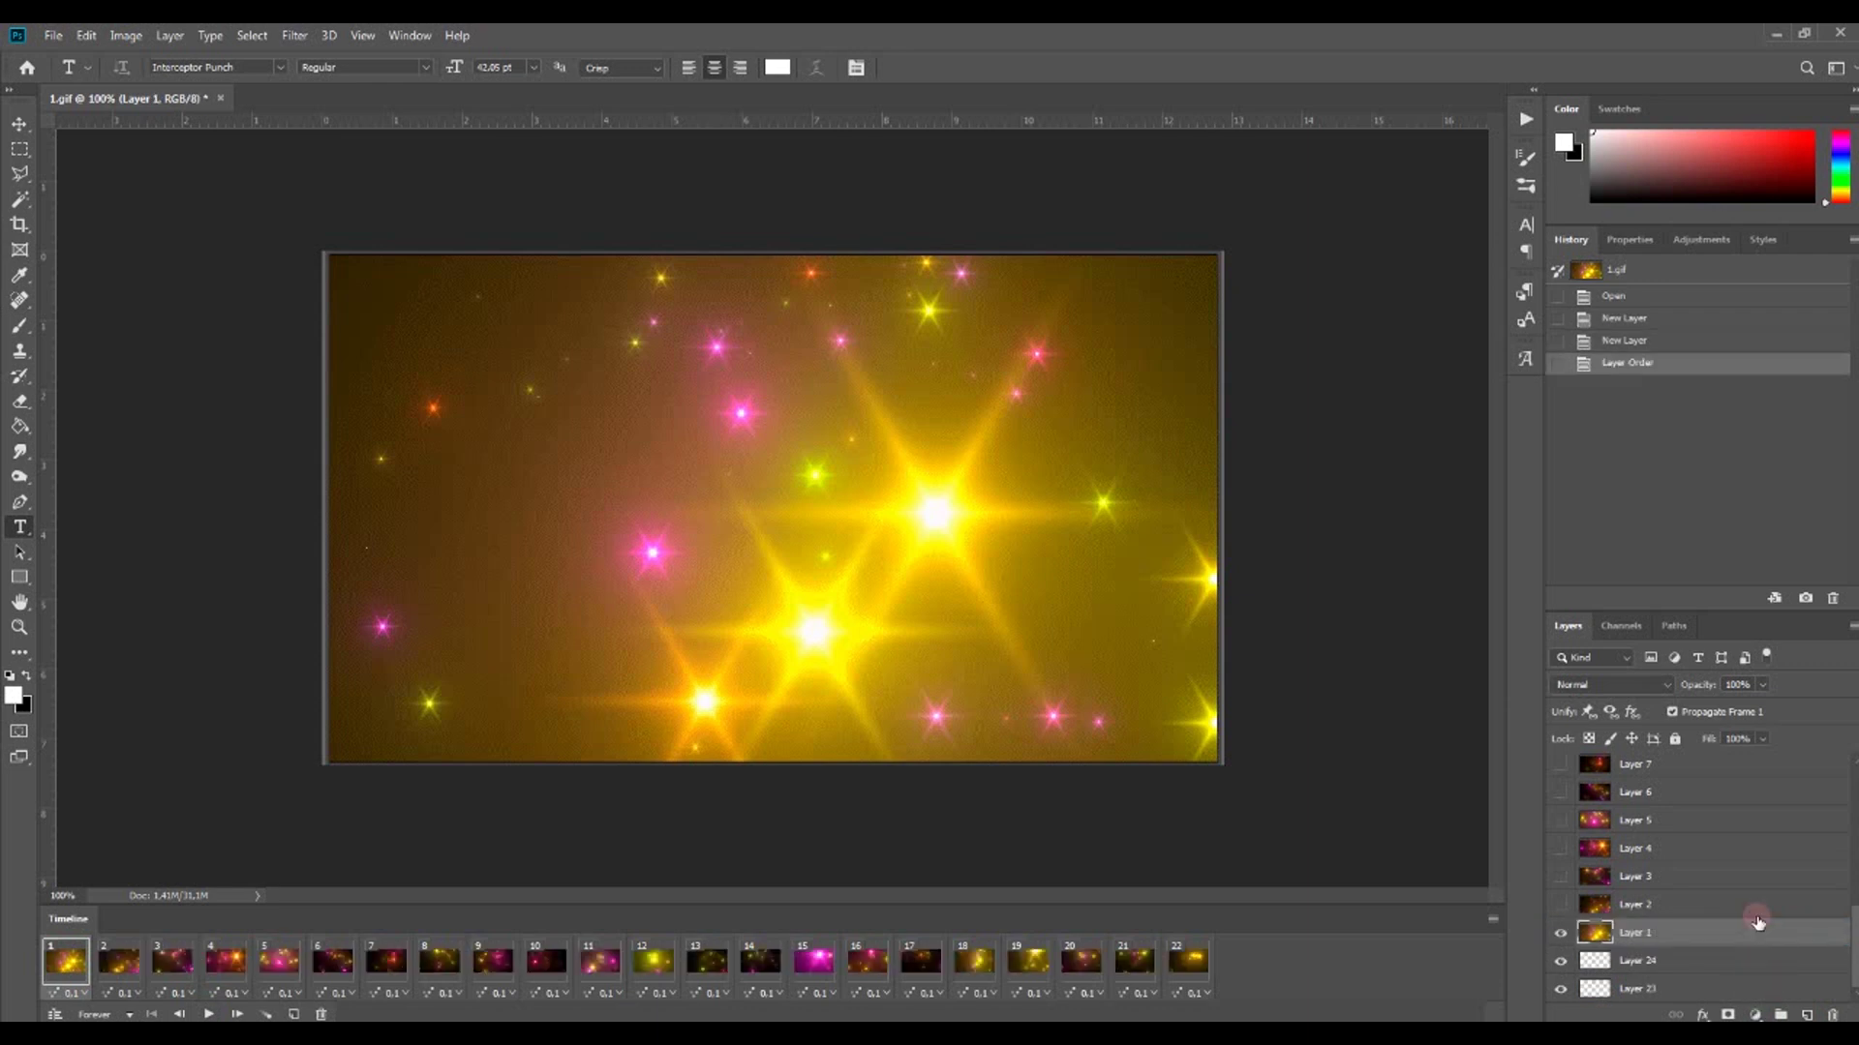
left_click(1560, 934)
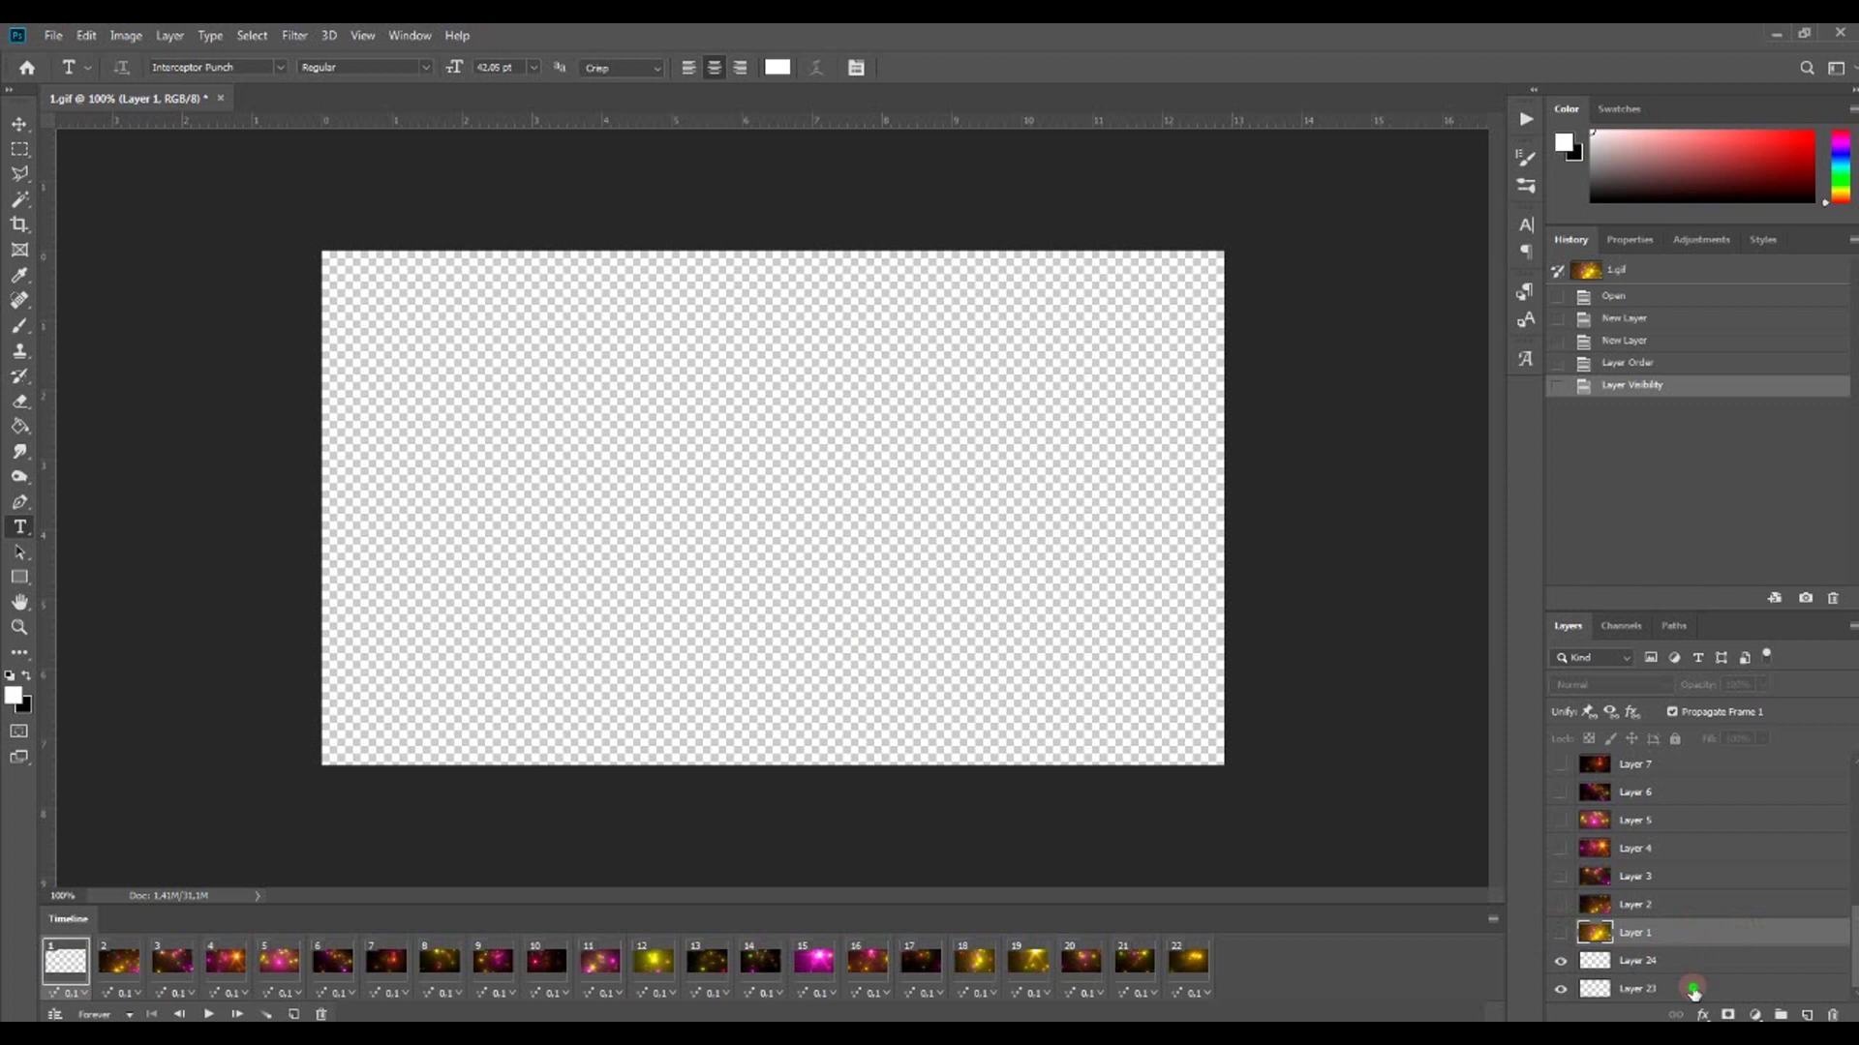
left_click(1693, 989)
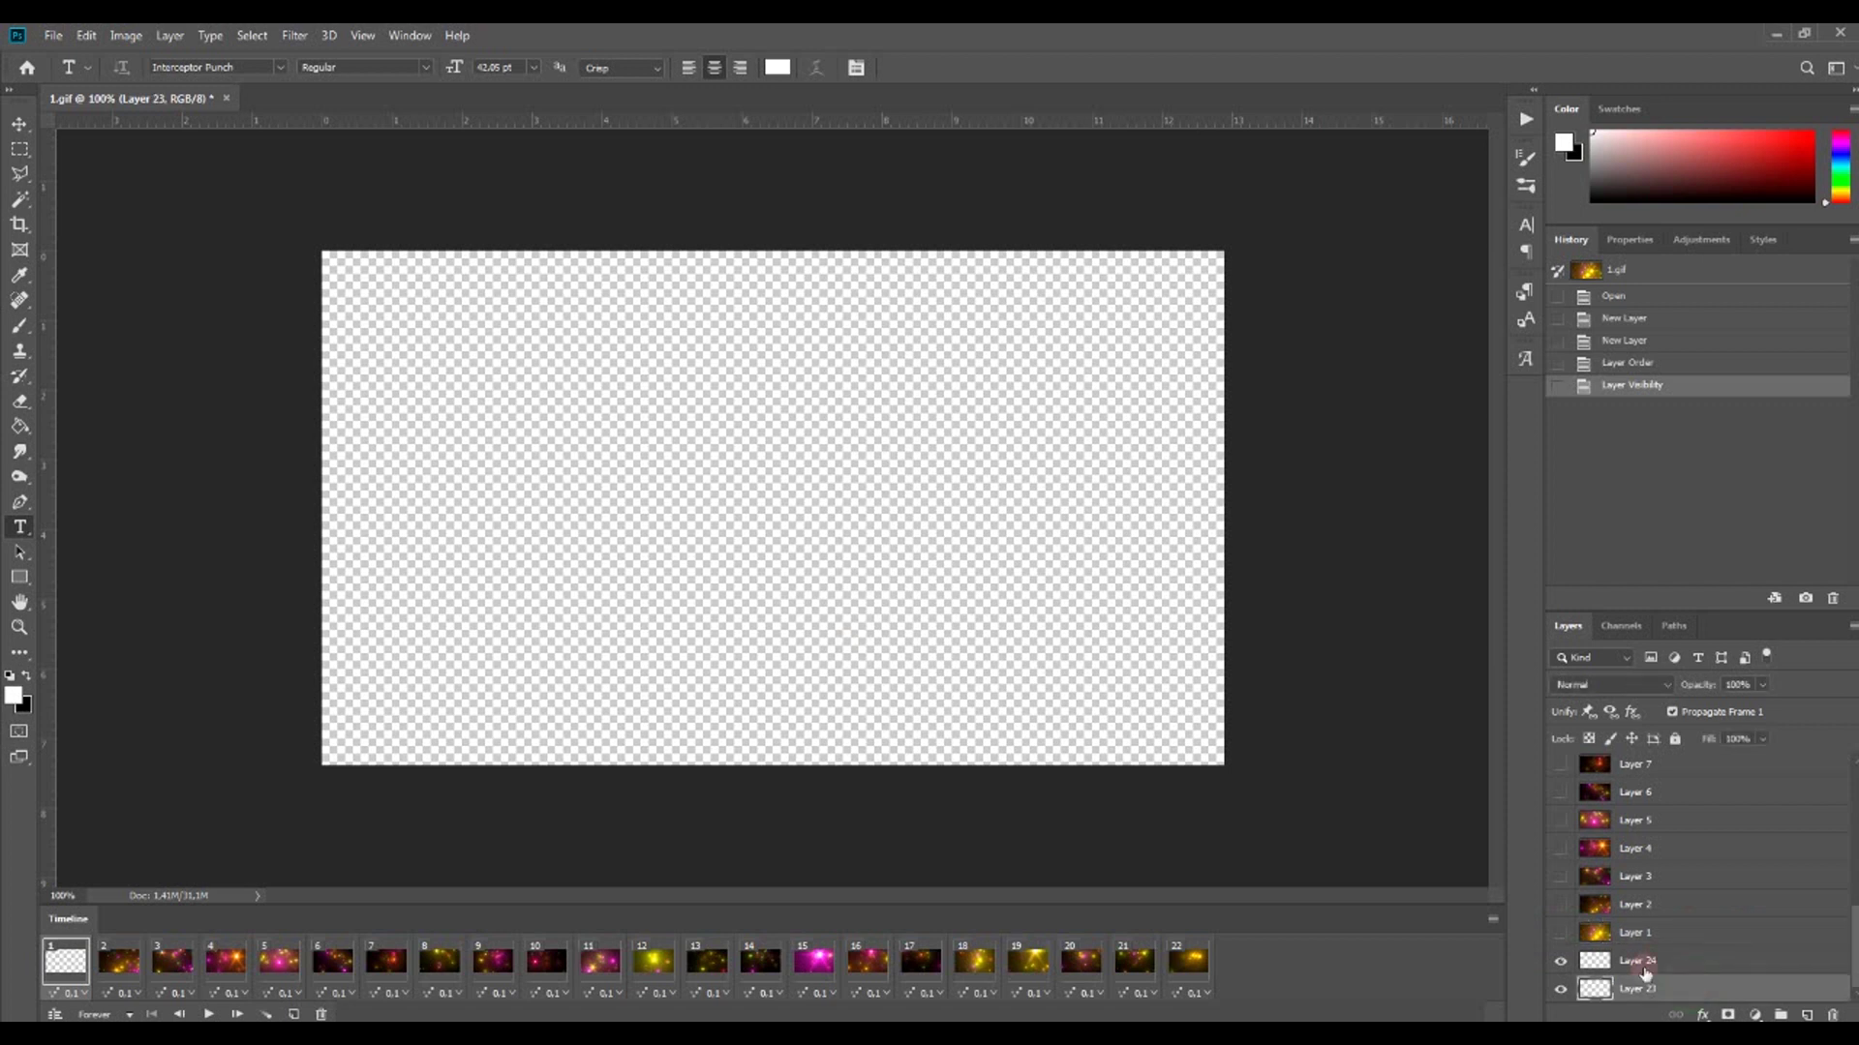
left_click(32, 673)
left_click(19, 426)
left_click(675, 540)
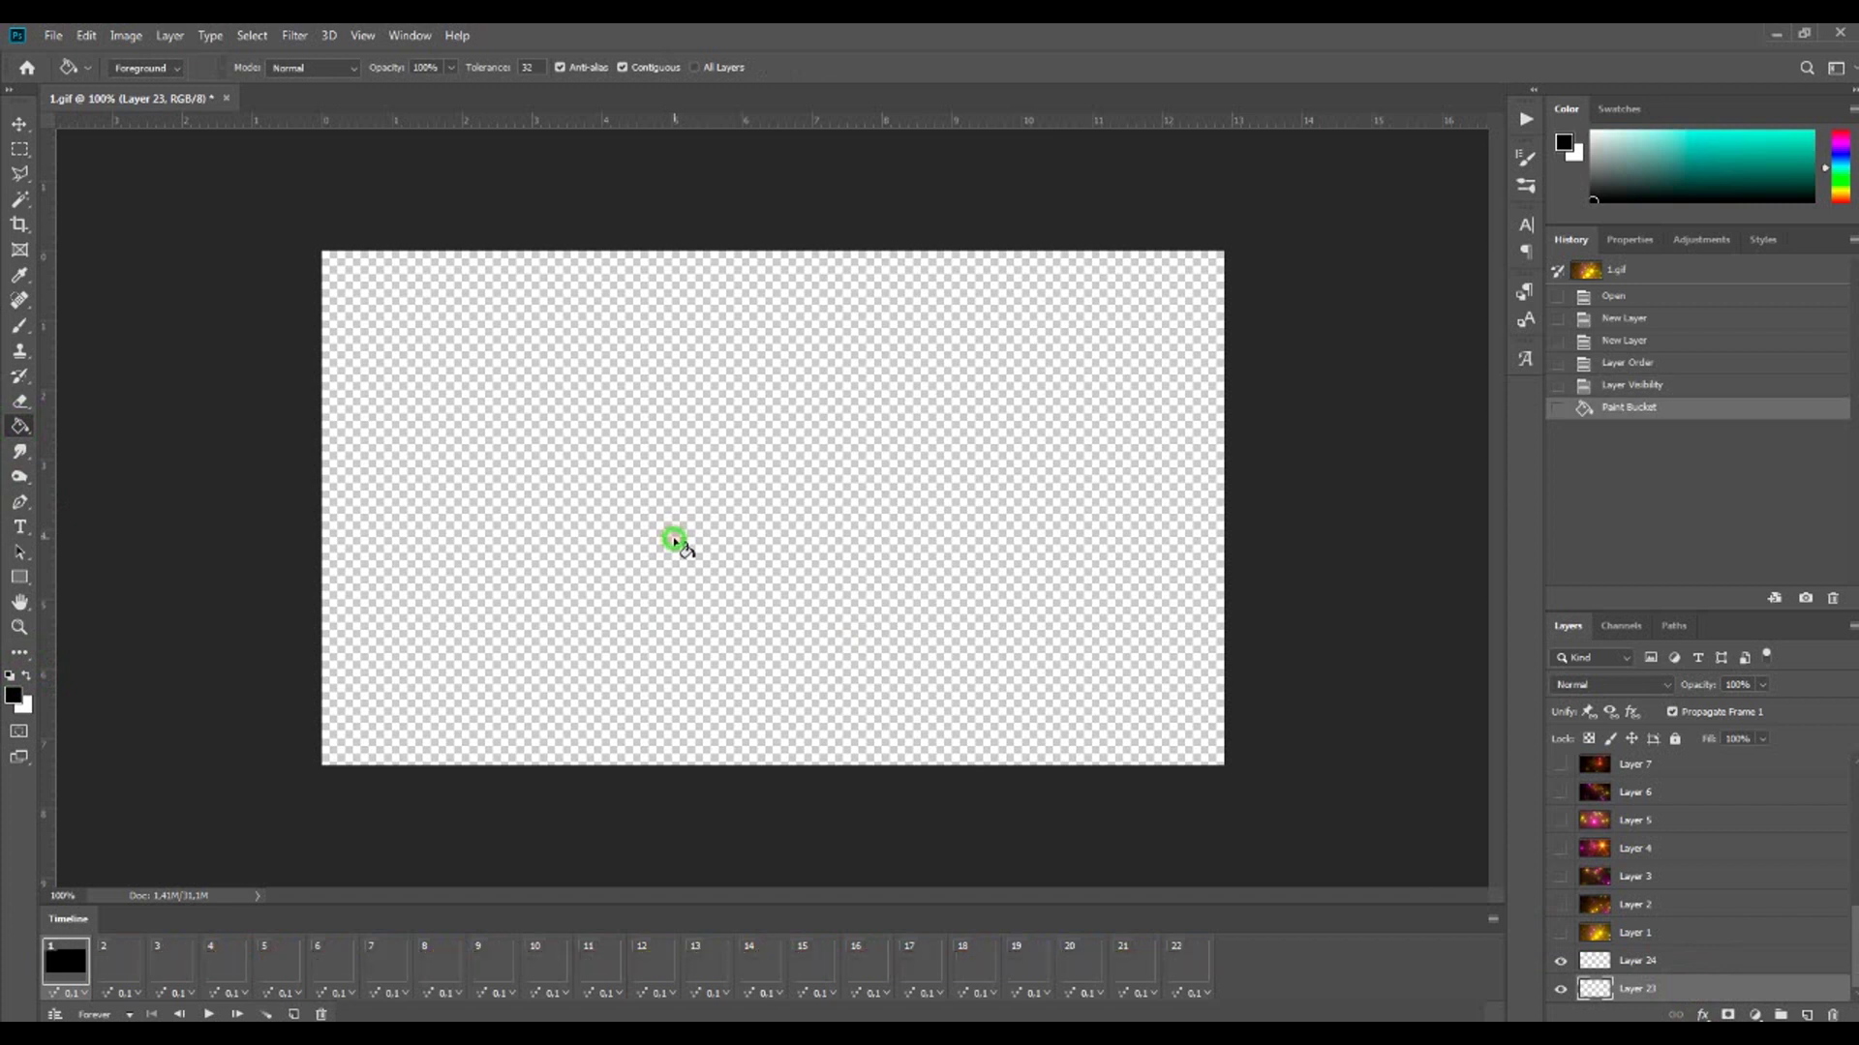
Step: Make Layer 24 active with white restored as the foreground colour
left_click(1693, 968)
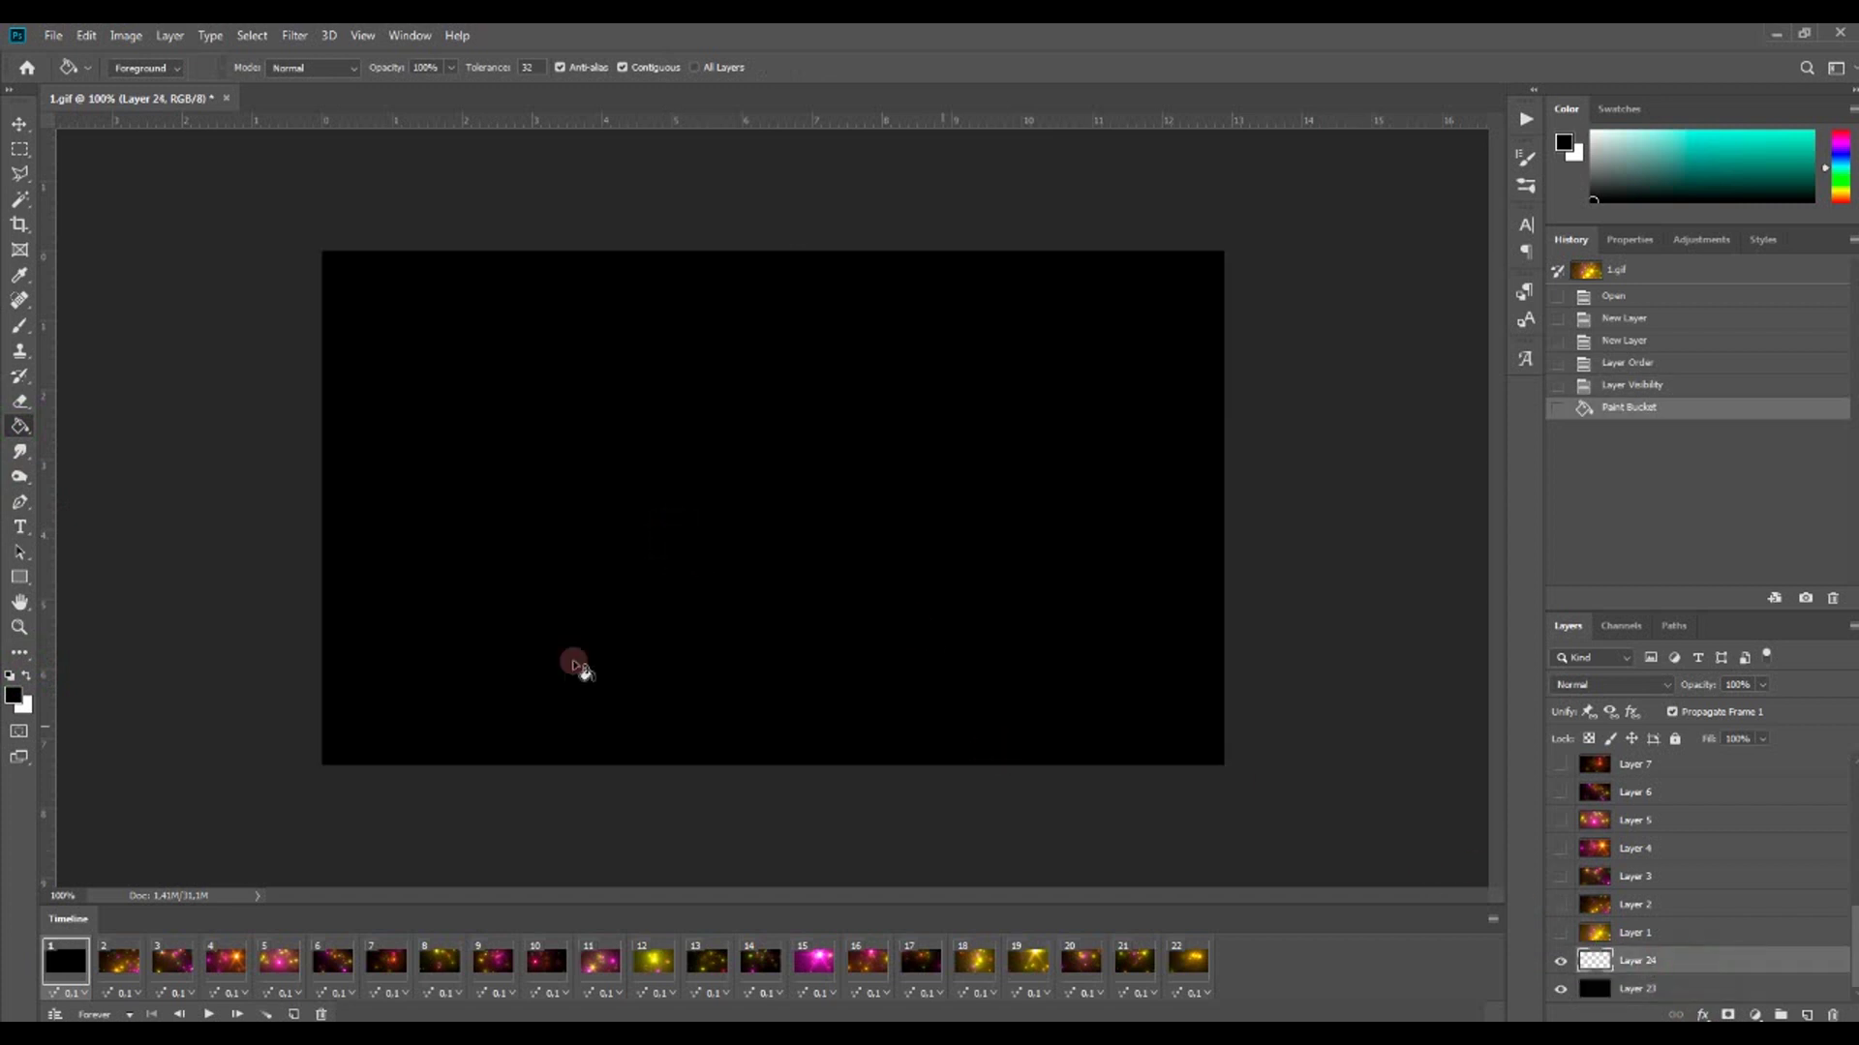
left_click(30, 675)
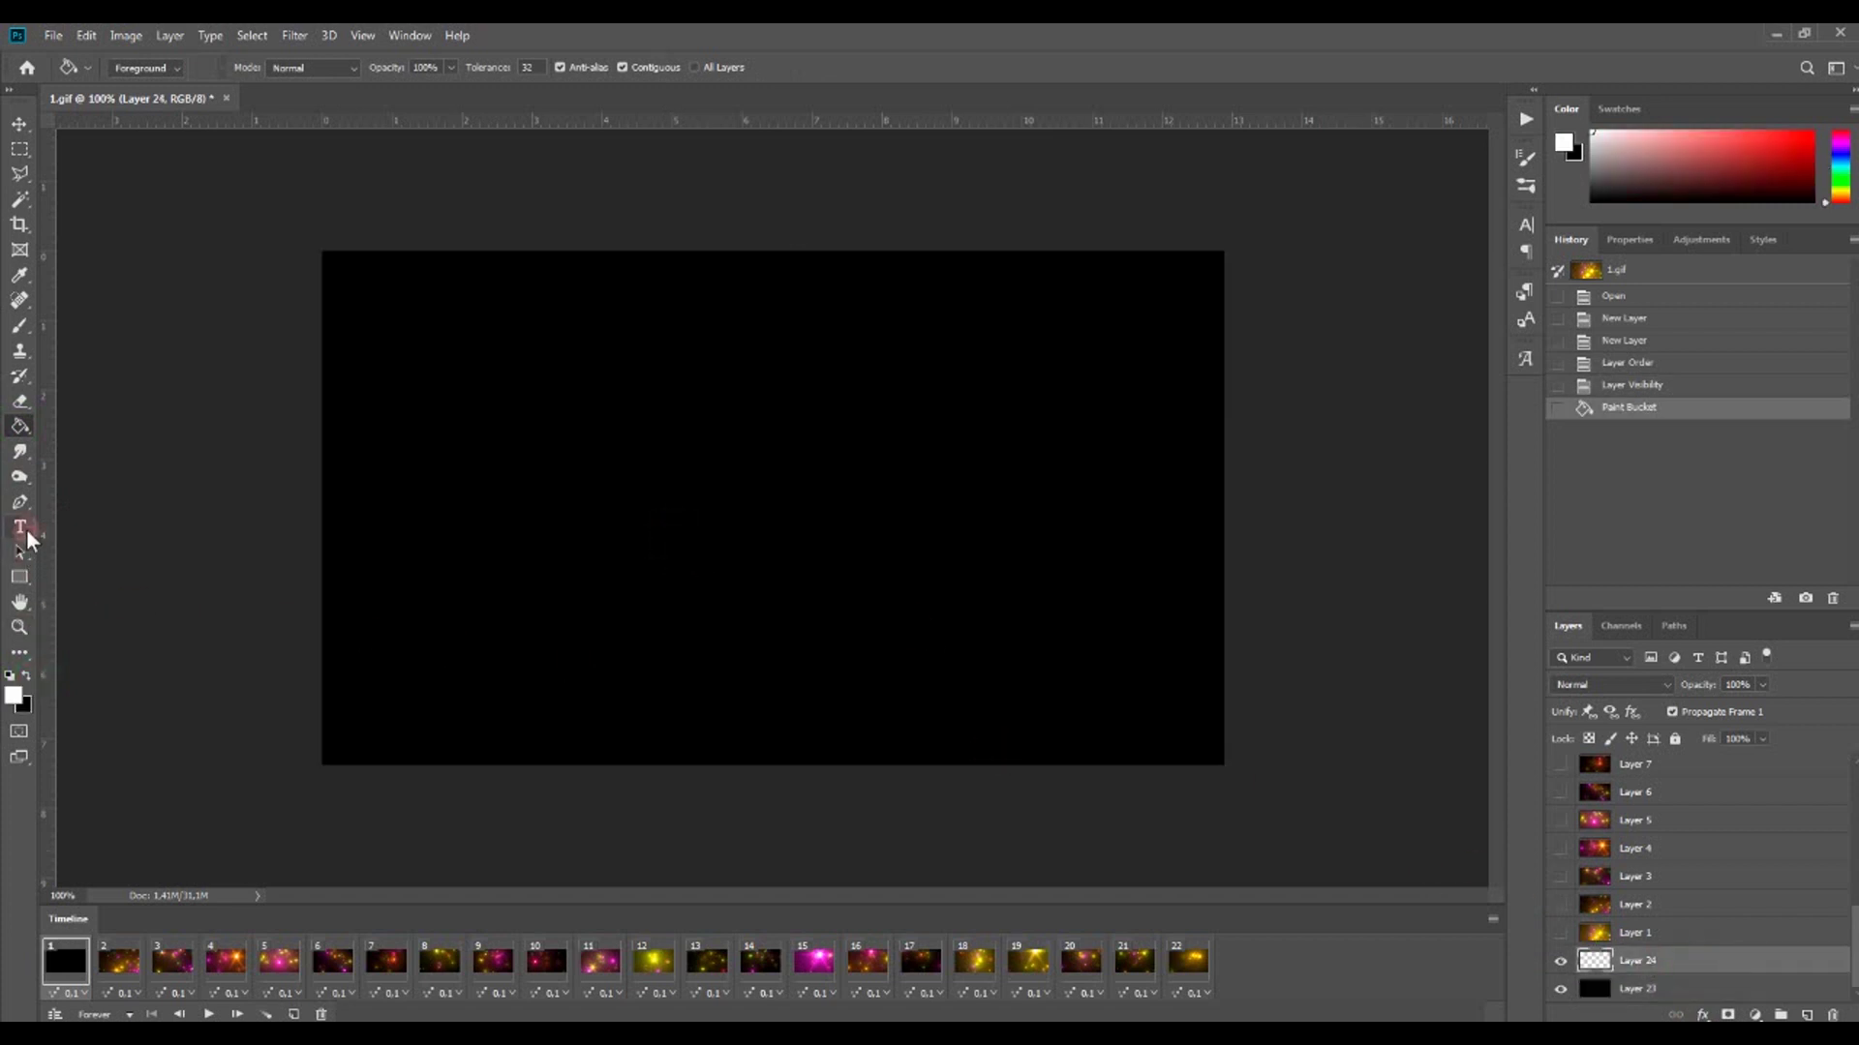
left_click(24, 530)
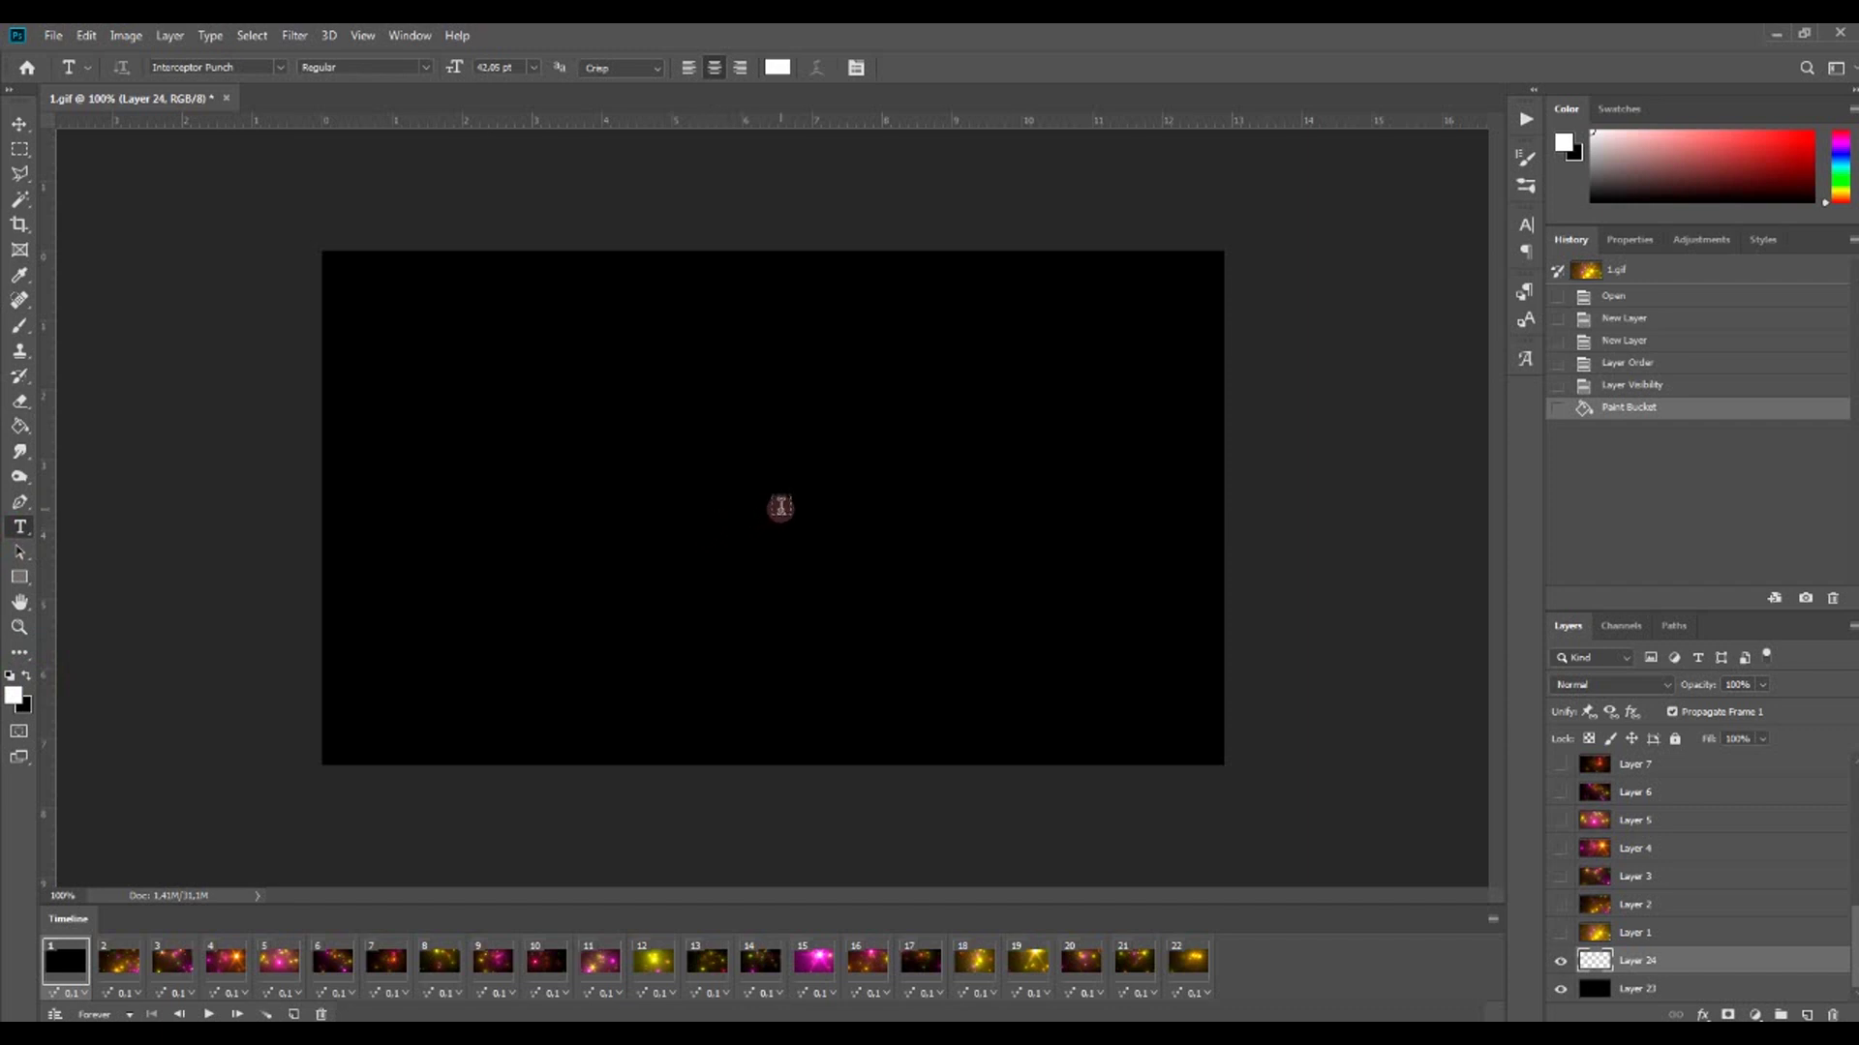
Step: Add white 'LOGO' text at the centre of the canvas
left_click(782, 499)
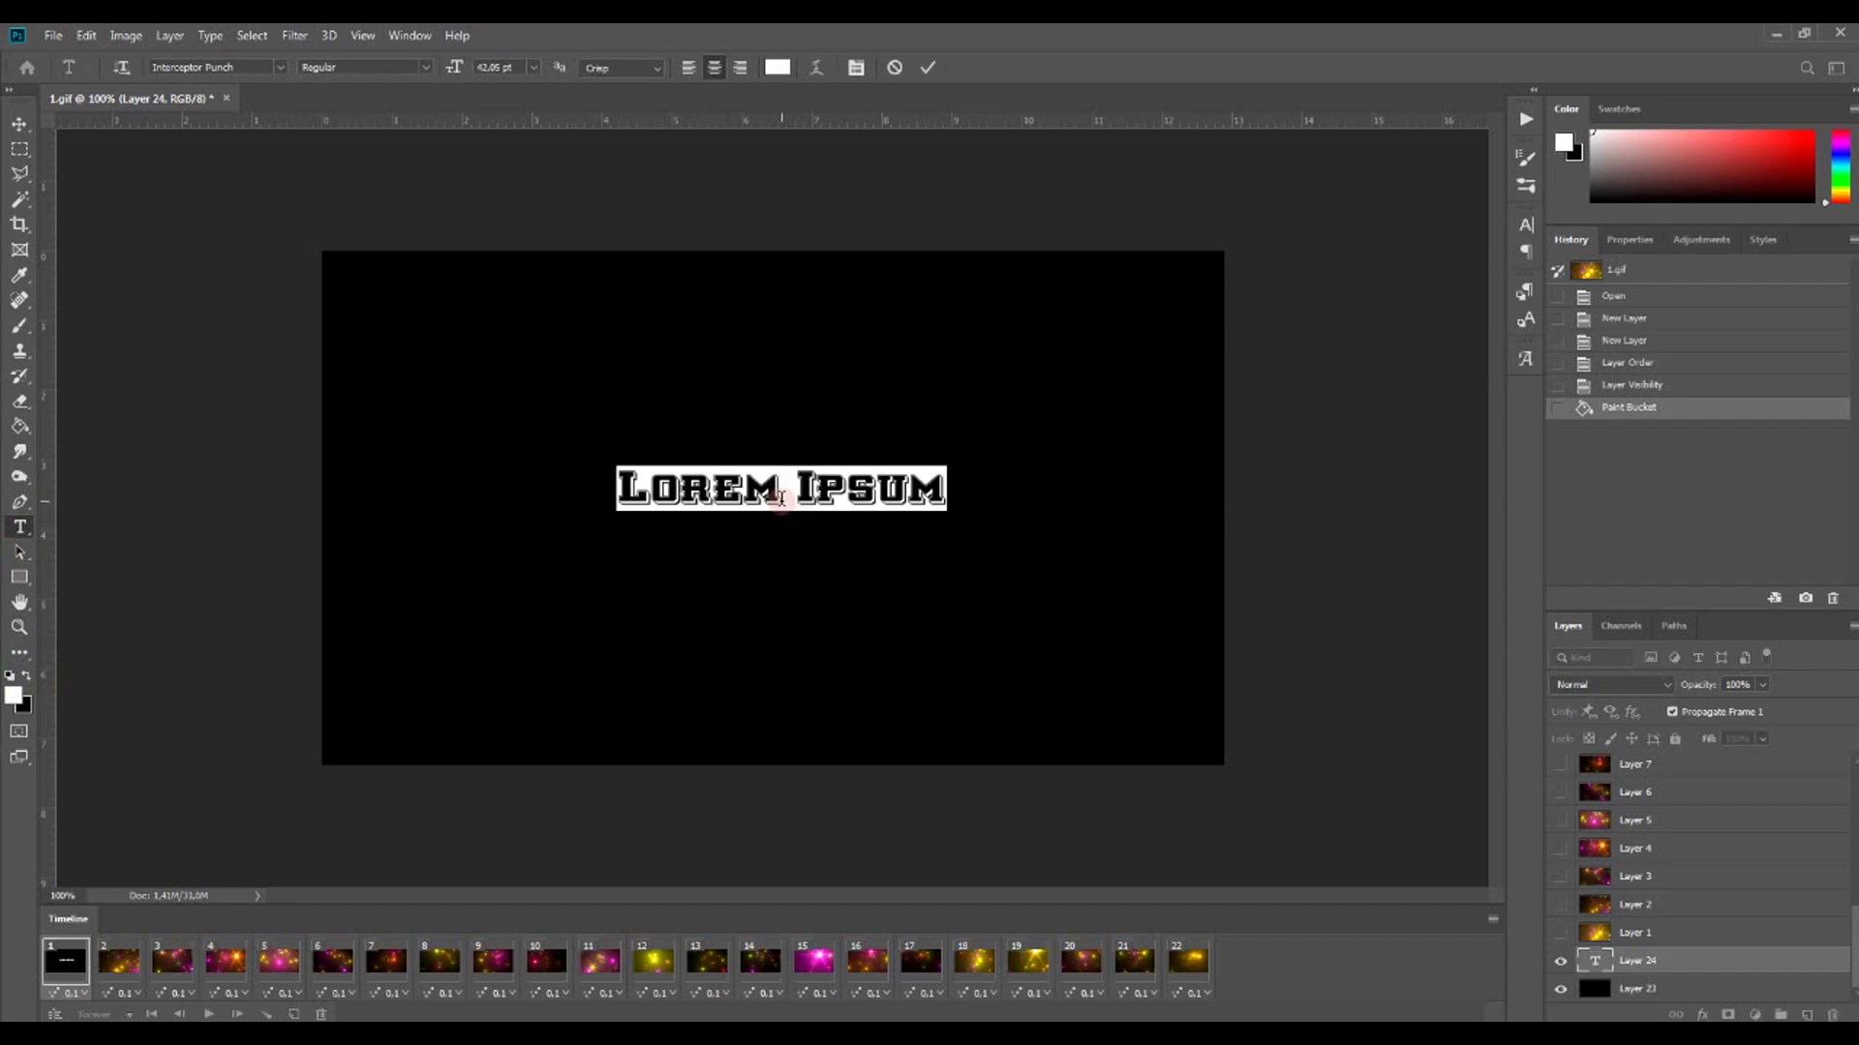
type("LOGO")
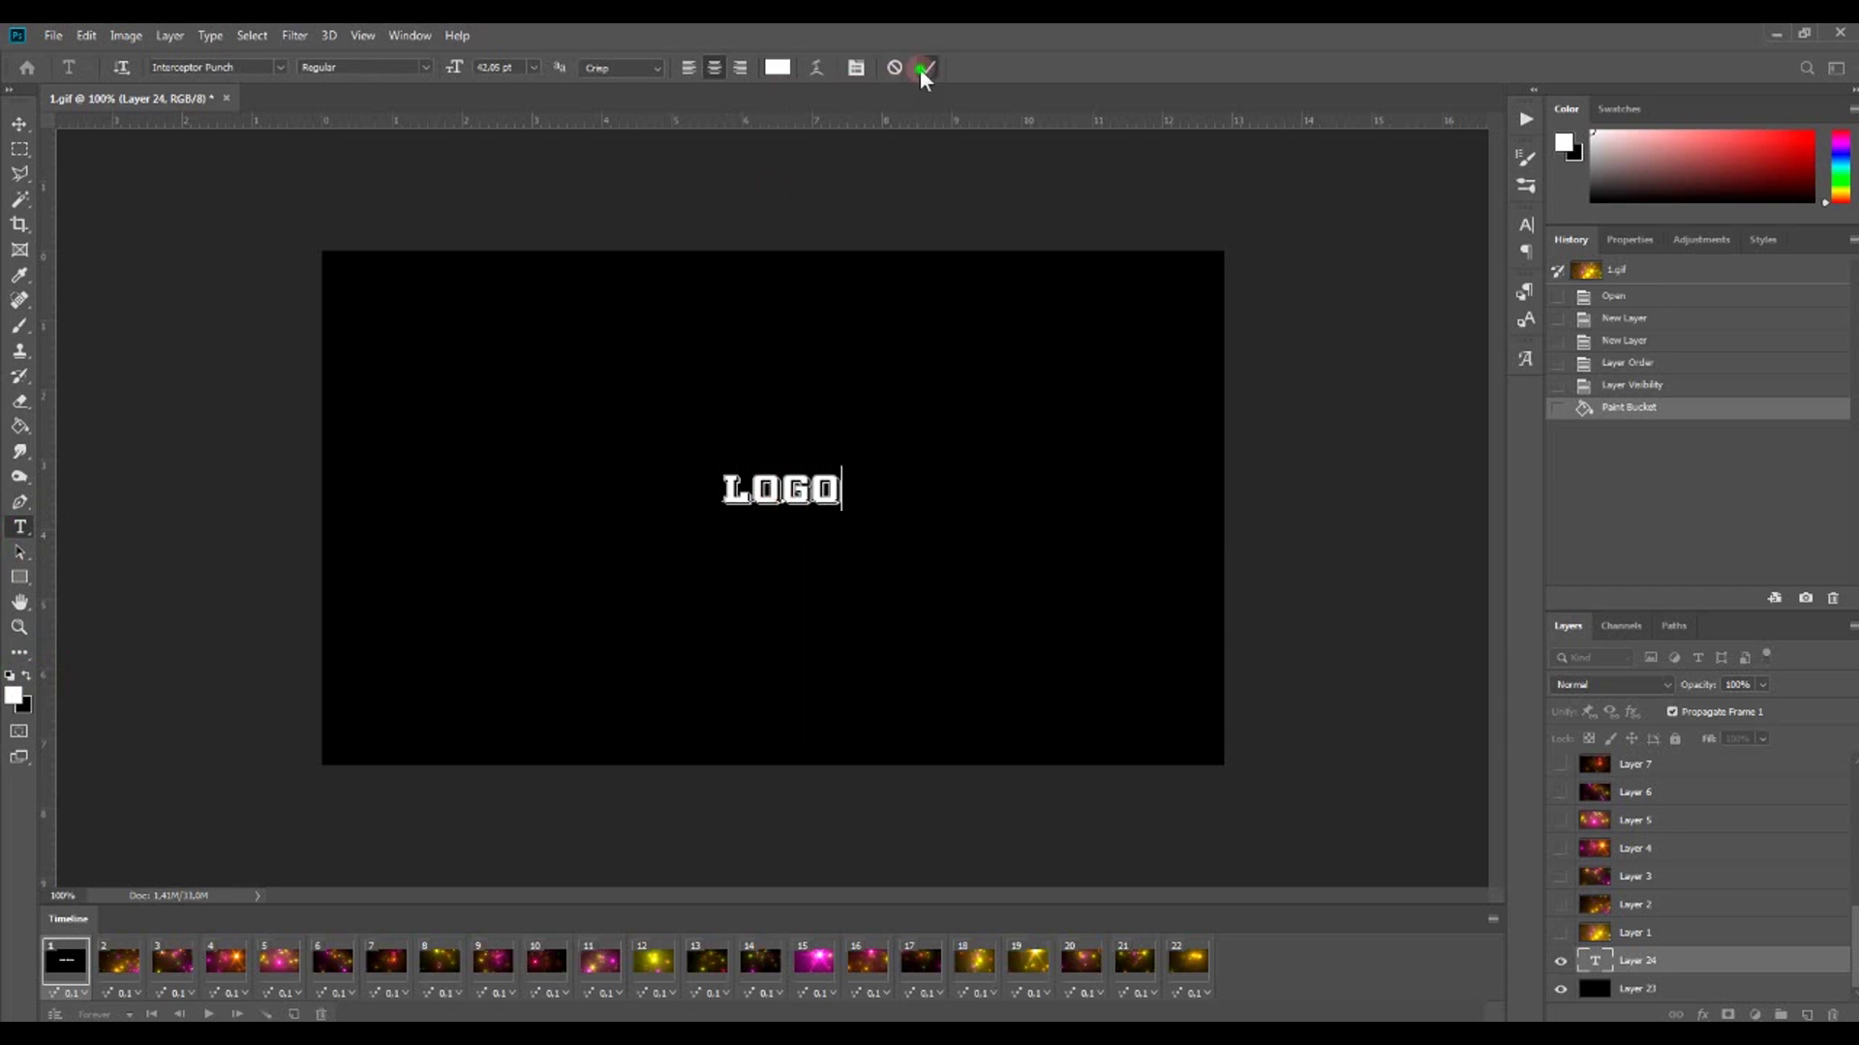
left_click(922, 68)
Step: Free Transform the LOGO text to enlarge it across the canvas centre
left_click(85, 39)
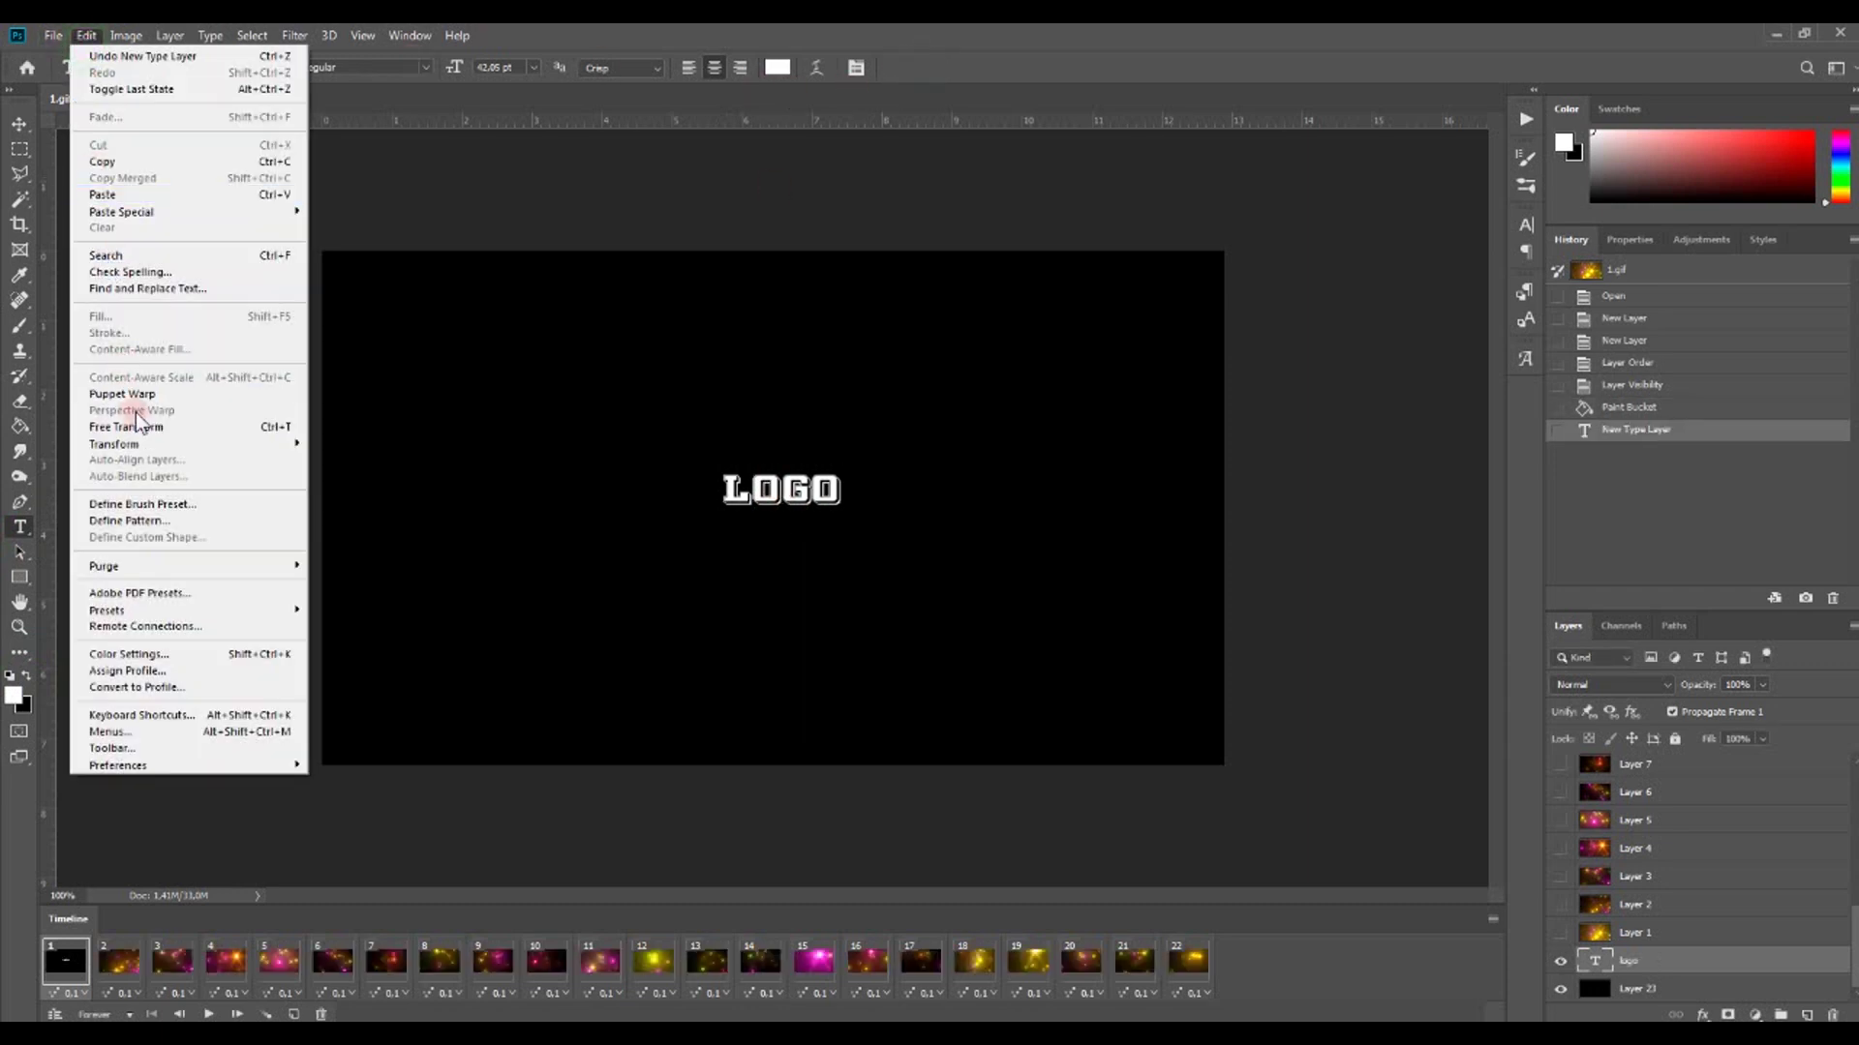
left_click(151, 428)
mouse_move(794, 494)
left_mouse_down()
mouse_move(651, 415)
mouse_move(949, 545)
mouse_move(912, 530)
left_mouse_up()
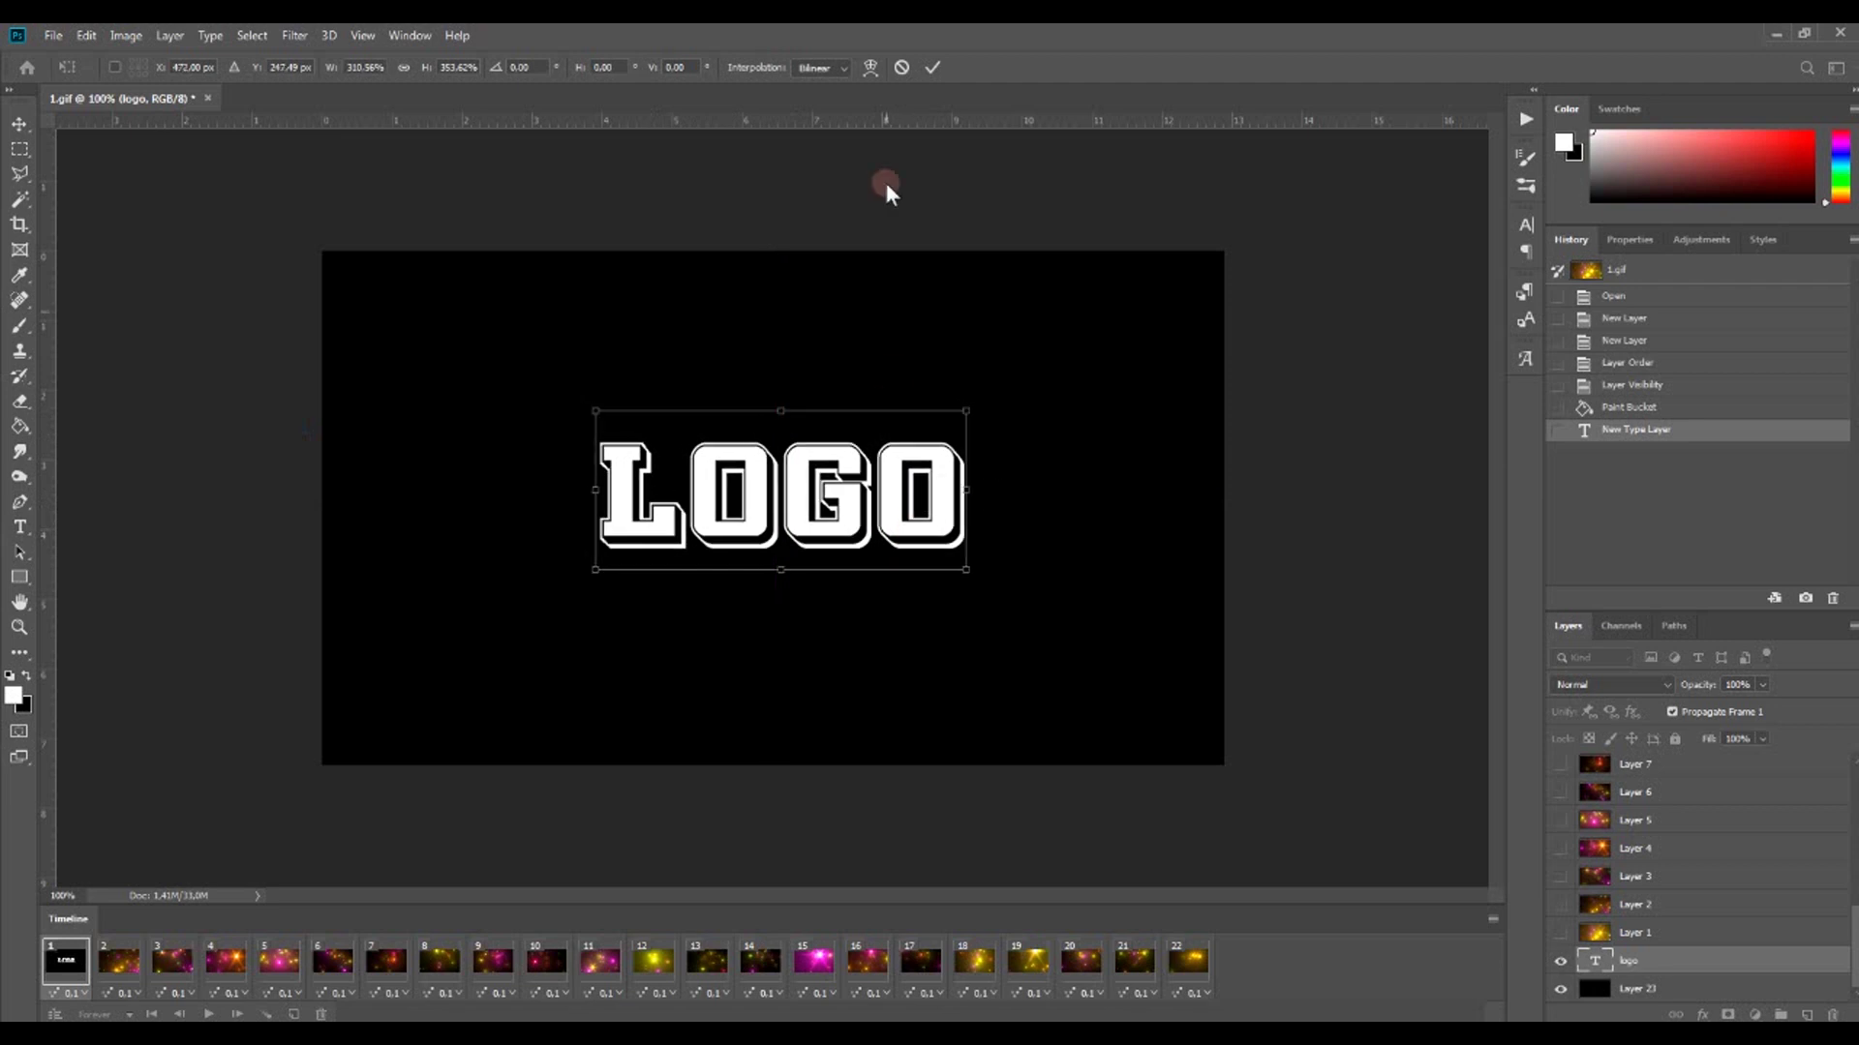
left_click(926, 68)
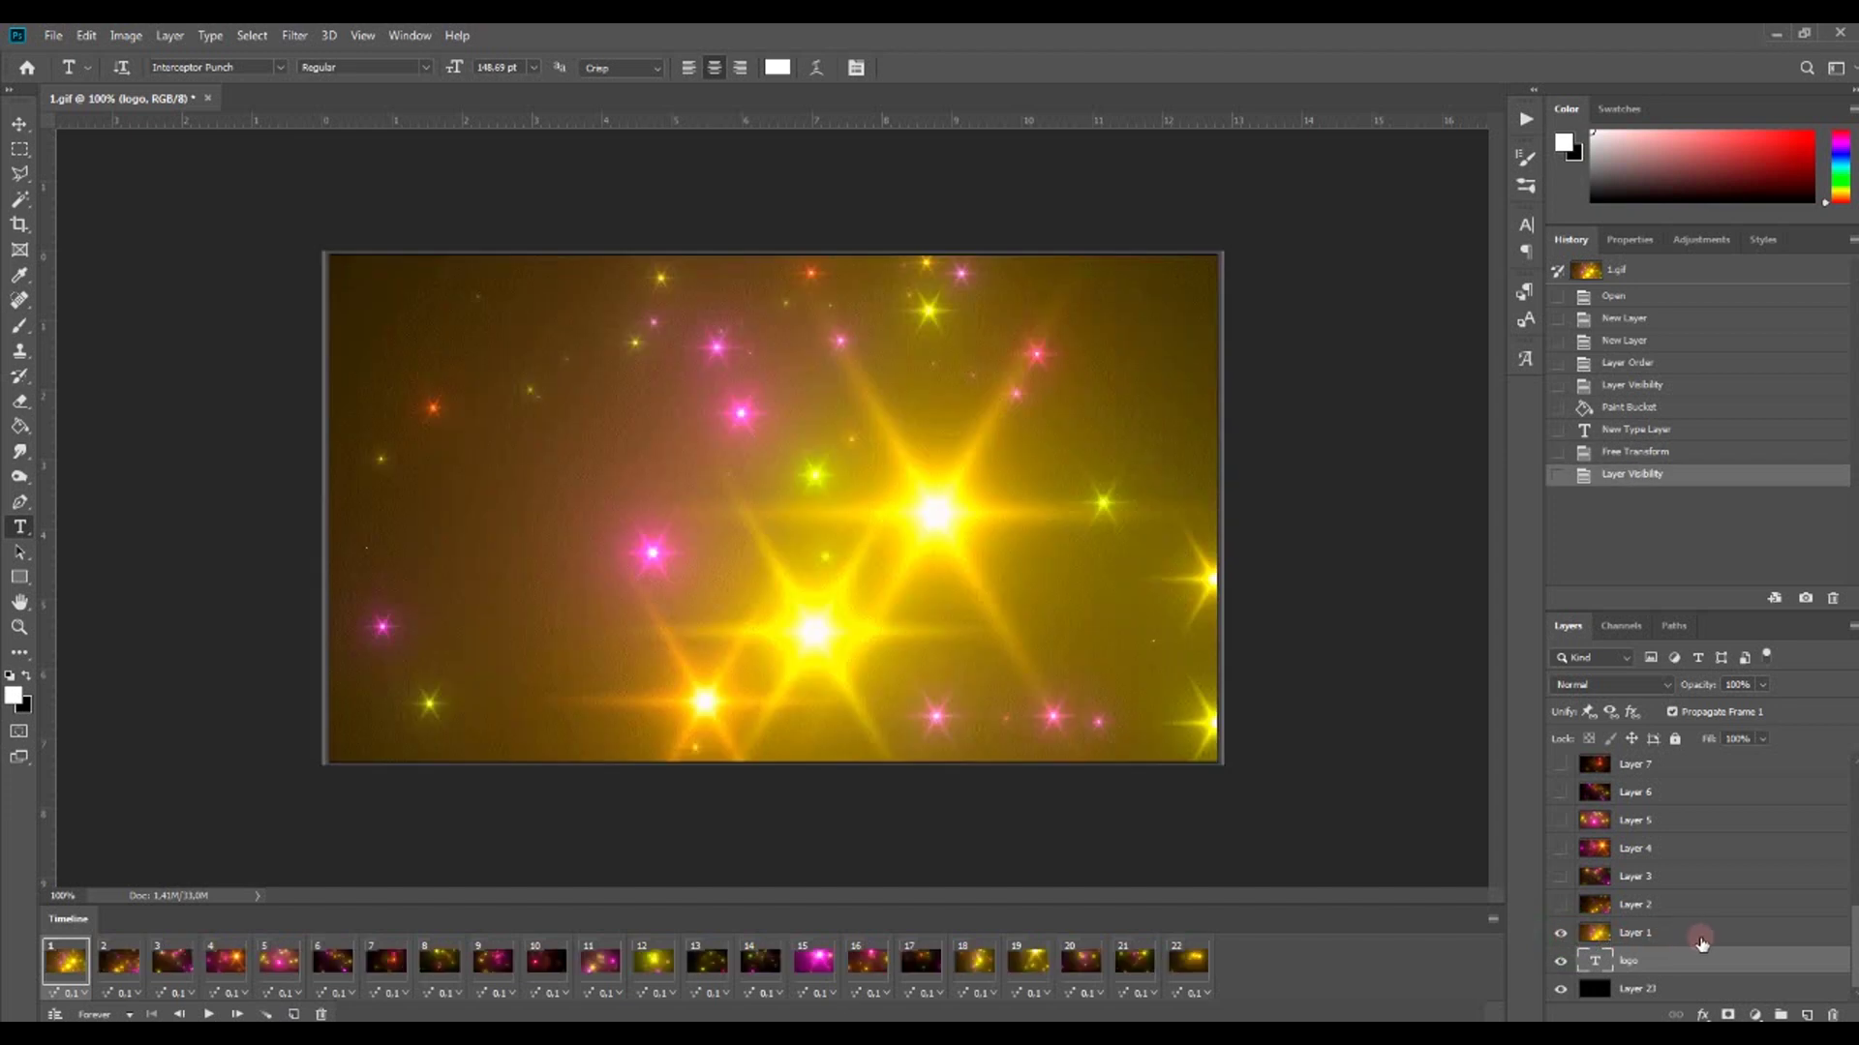
Step: Clip the sparkle frame Layers 1–22 into the LOGO text as a clipping mask
left_click(1706, 935)
right_click(1707, 933)
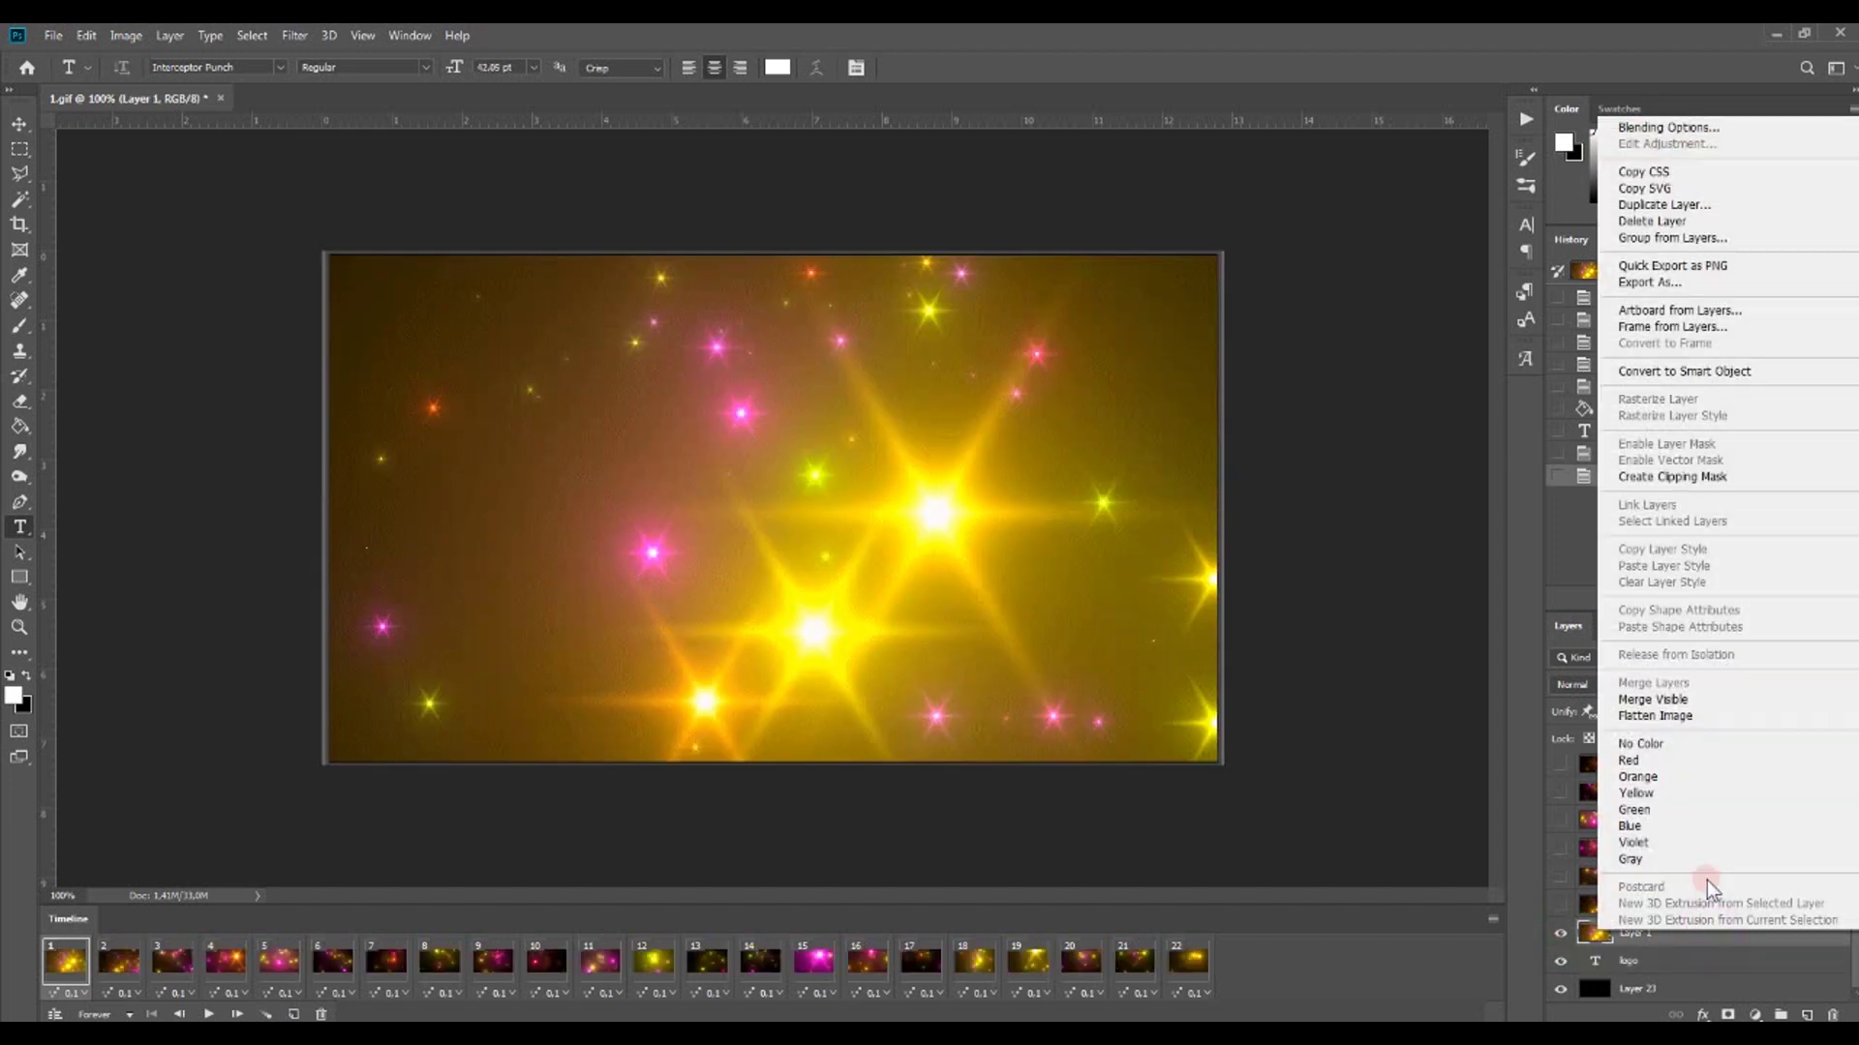
left_click(1715, 475)
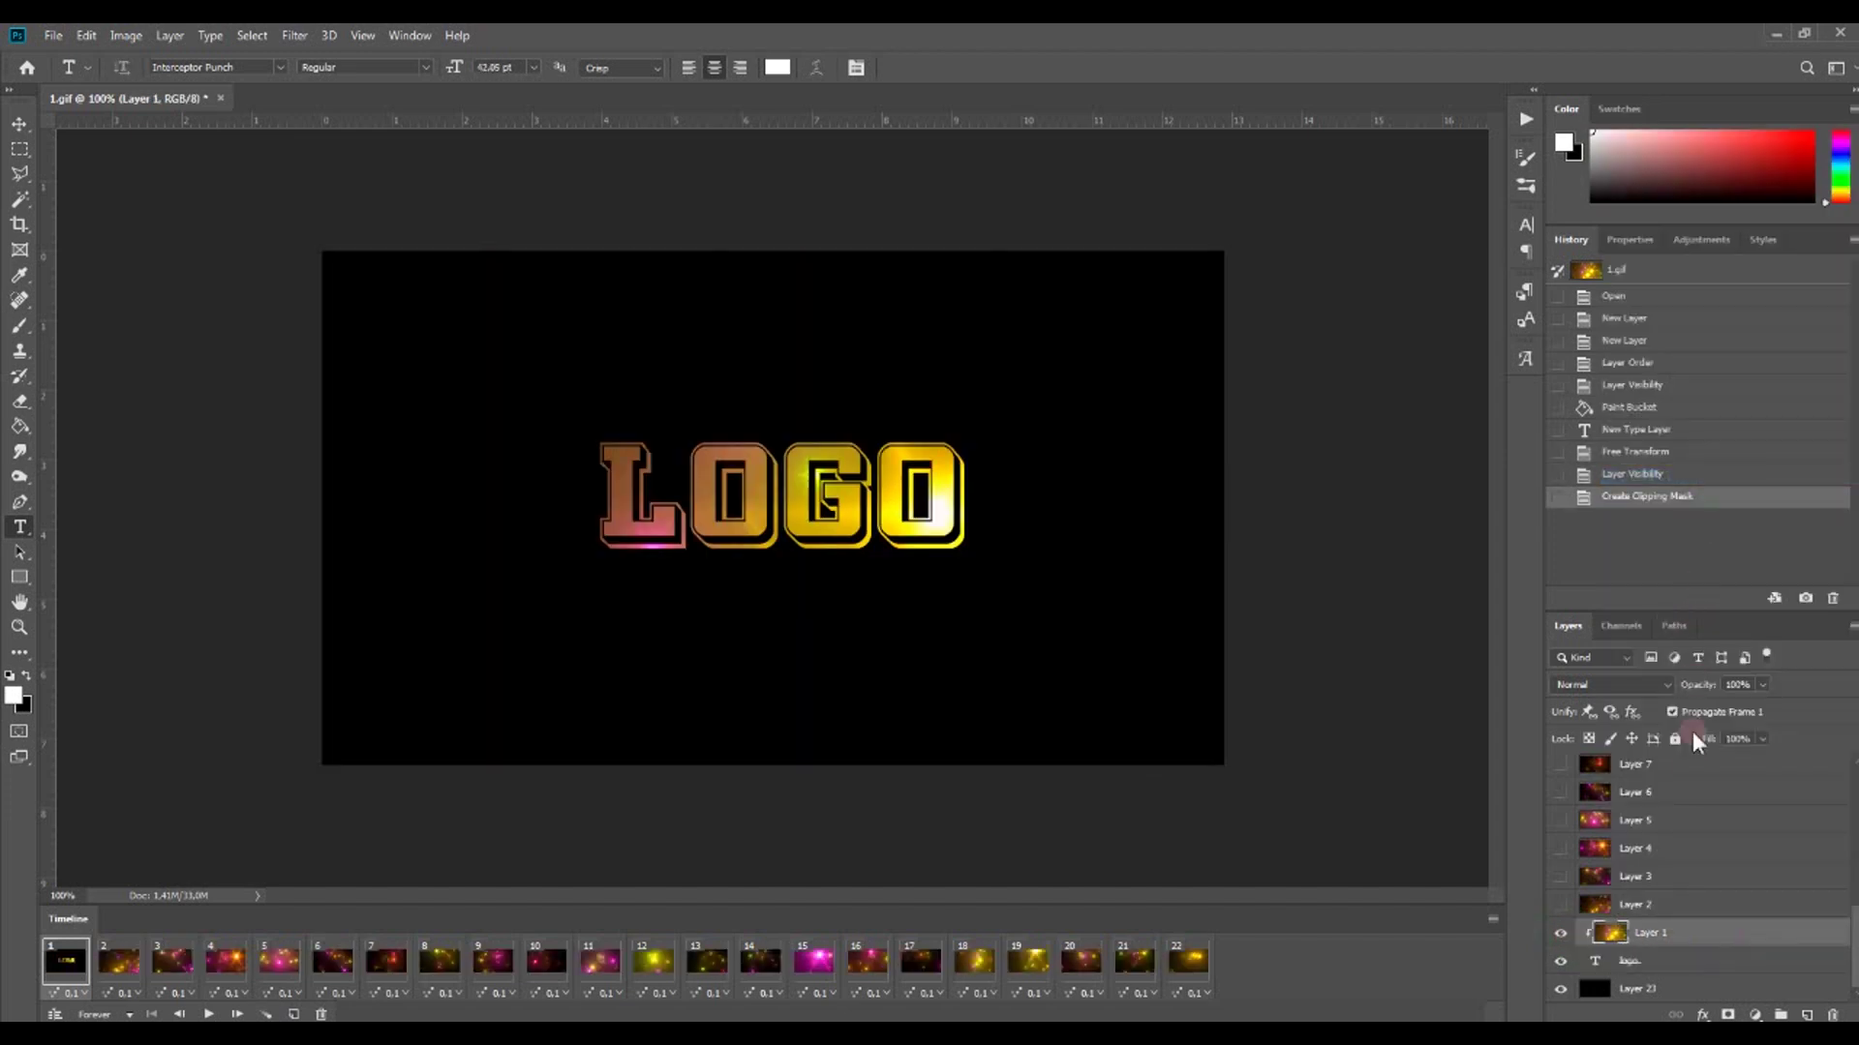
left_click(1719, 906, "shift")
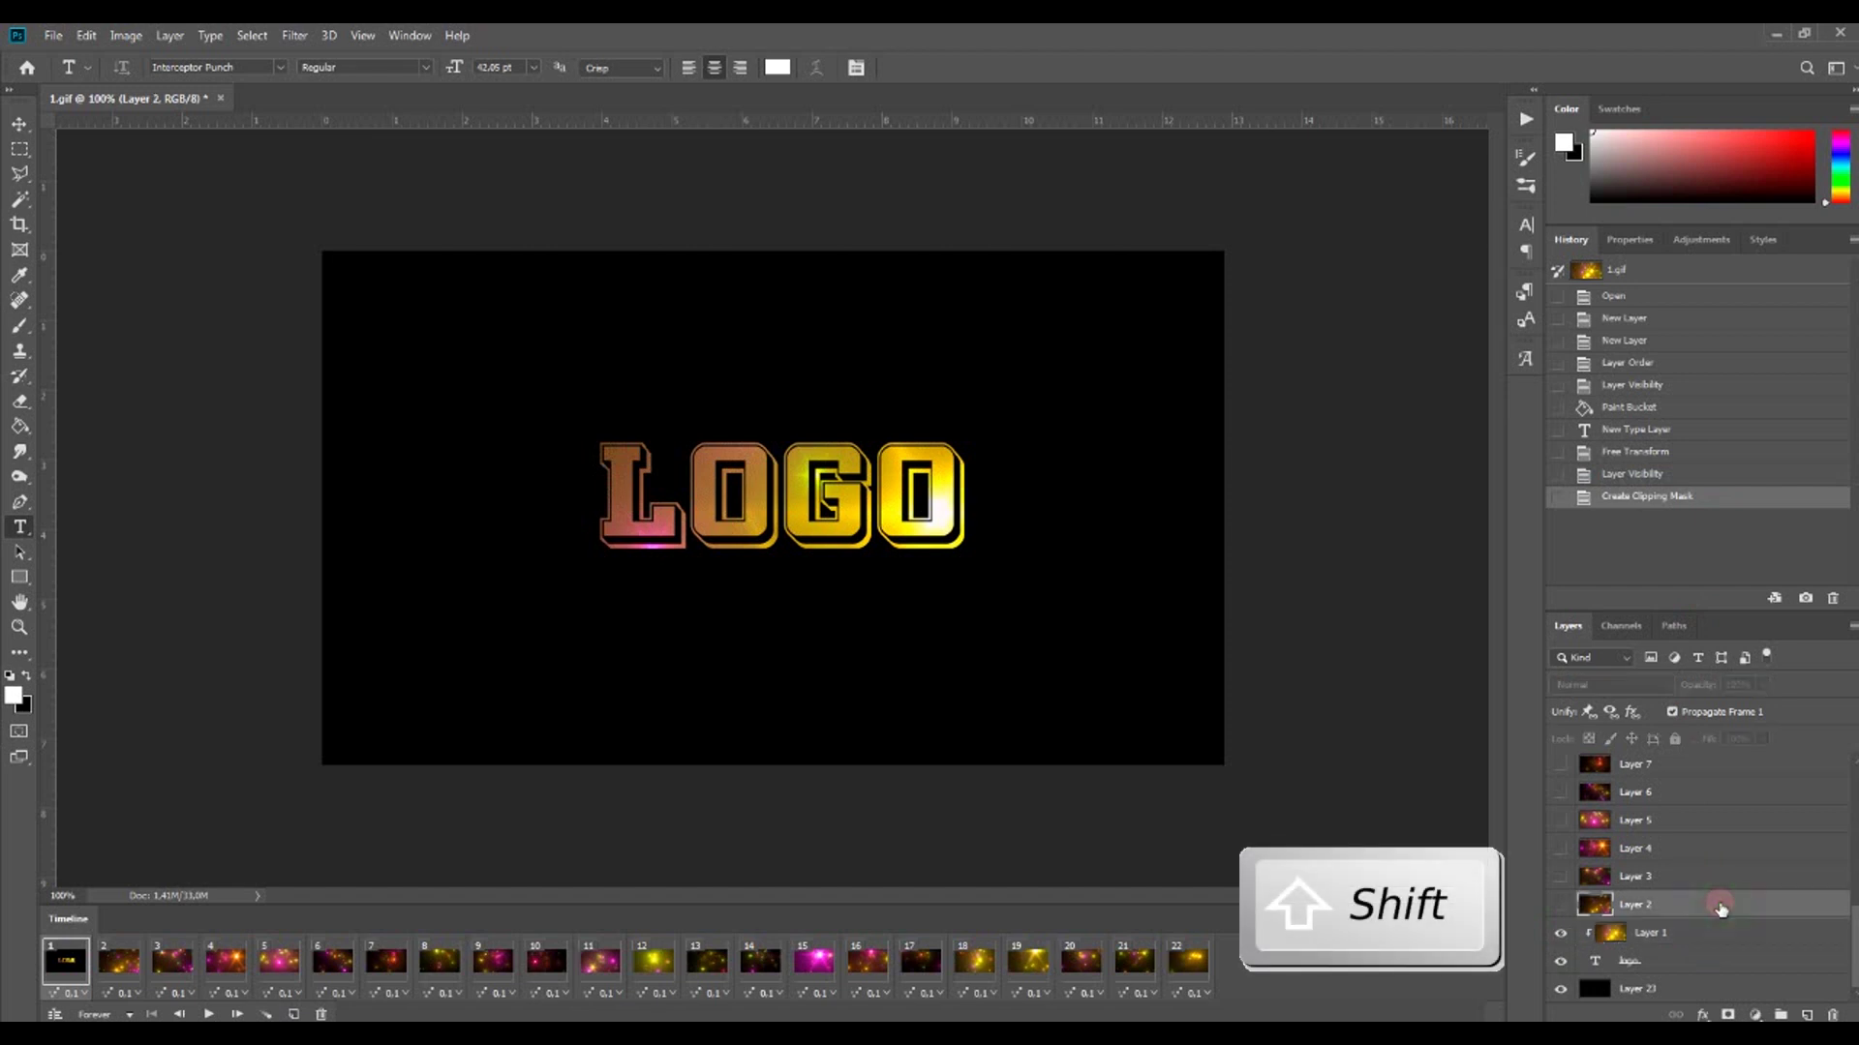
scroll(1738, 875, "up", 5)
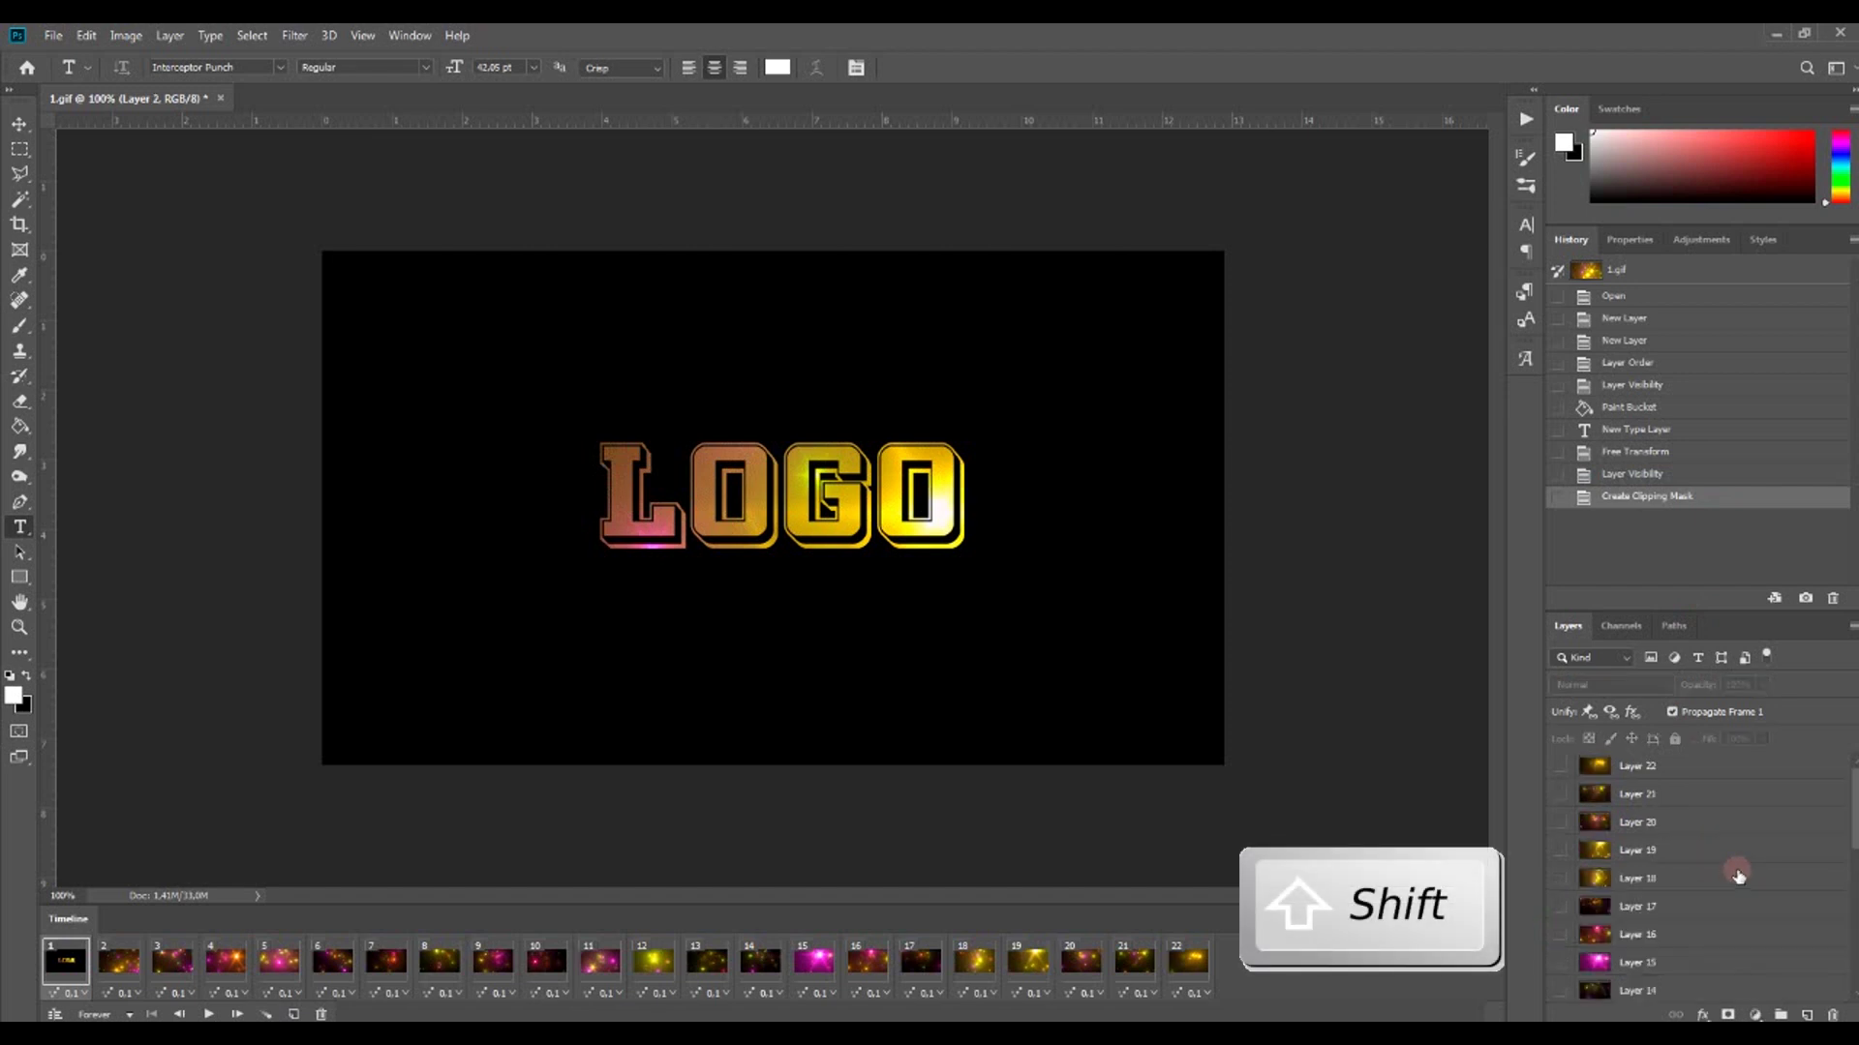
left_click(1739, 768, "shift")
right_click(1737, 760)
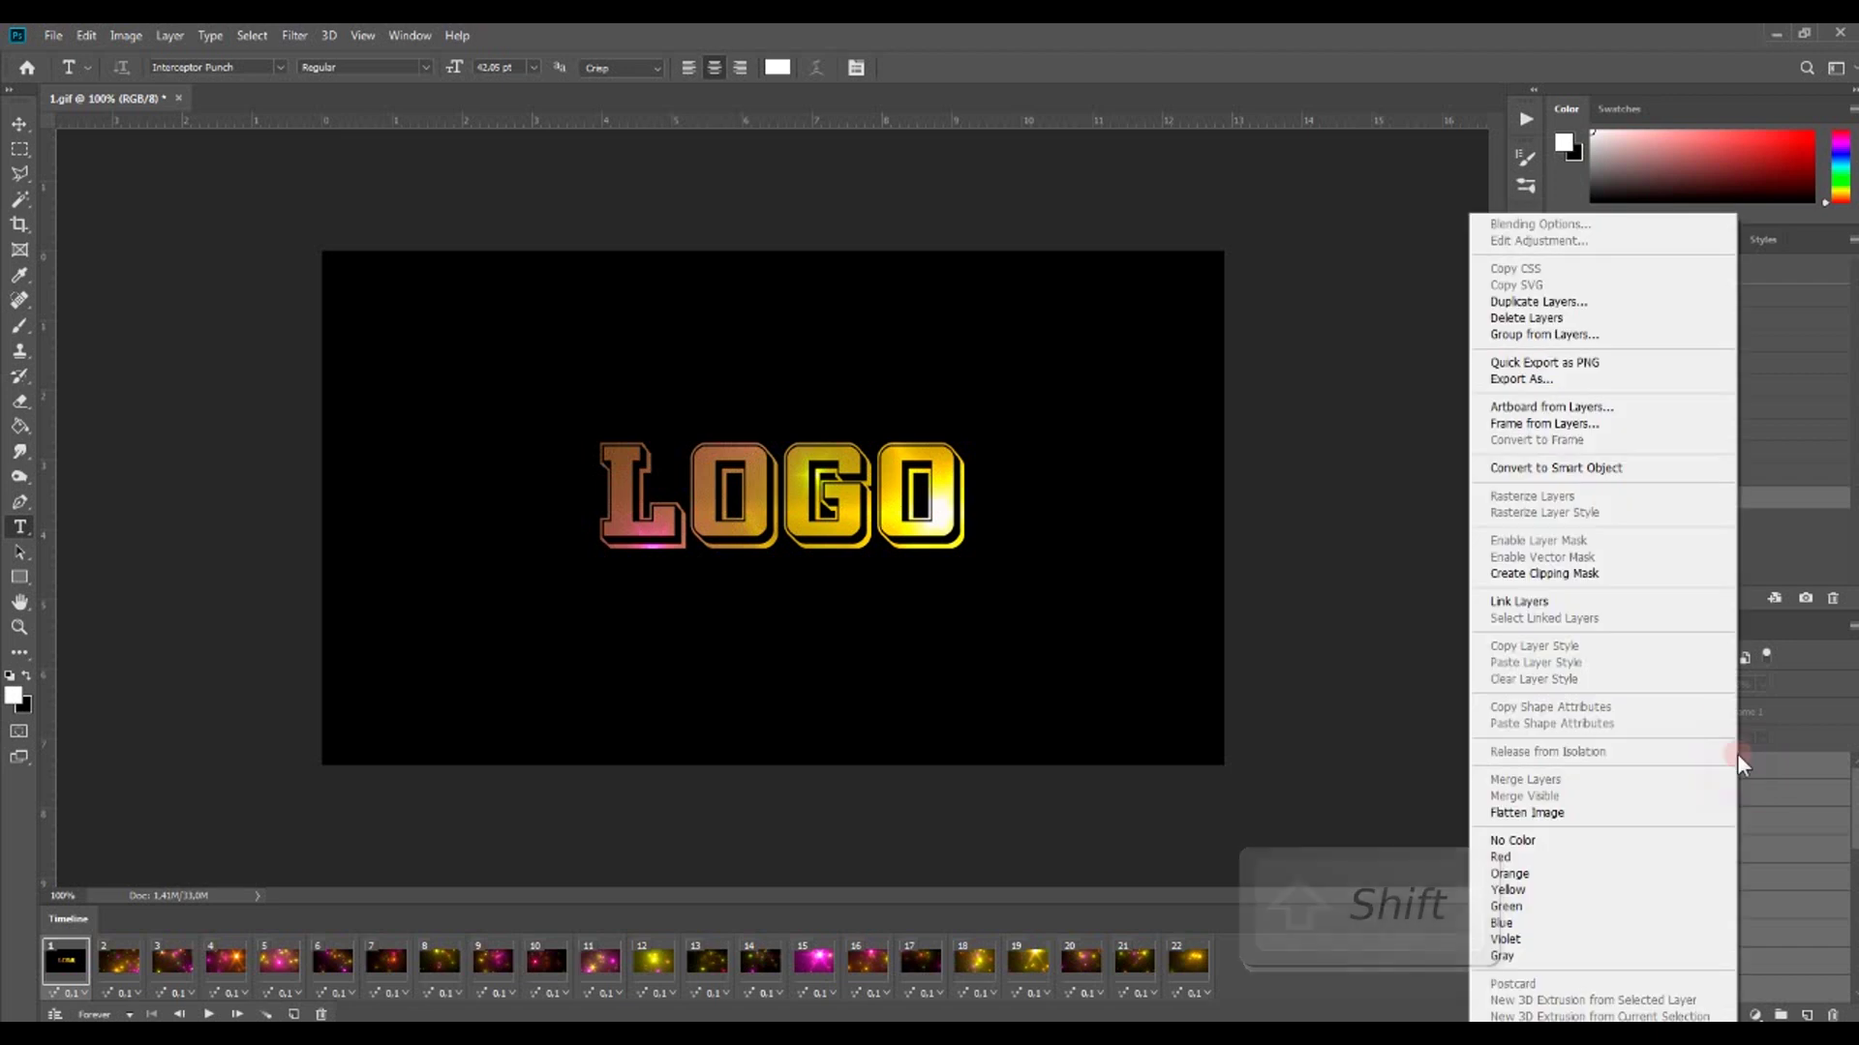
left_click(1638, 573)
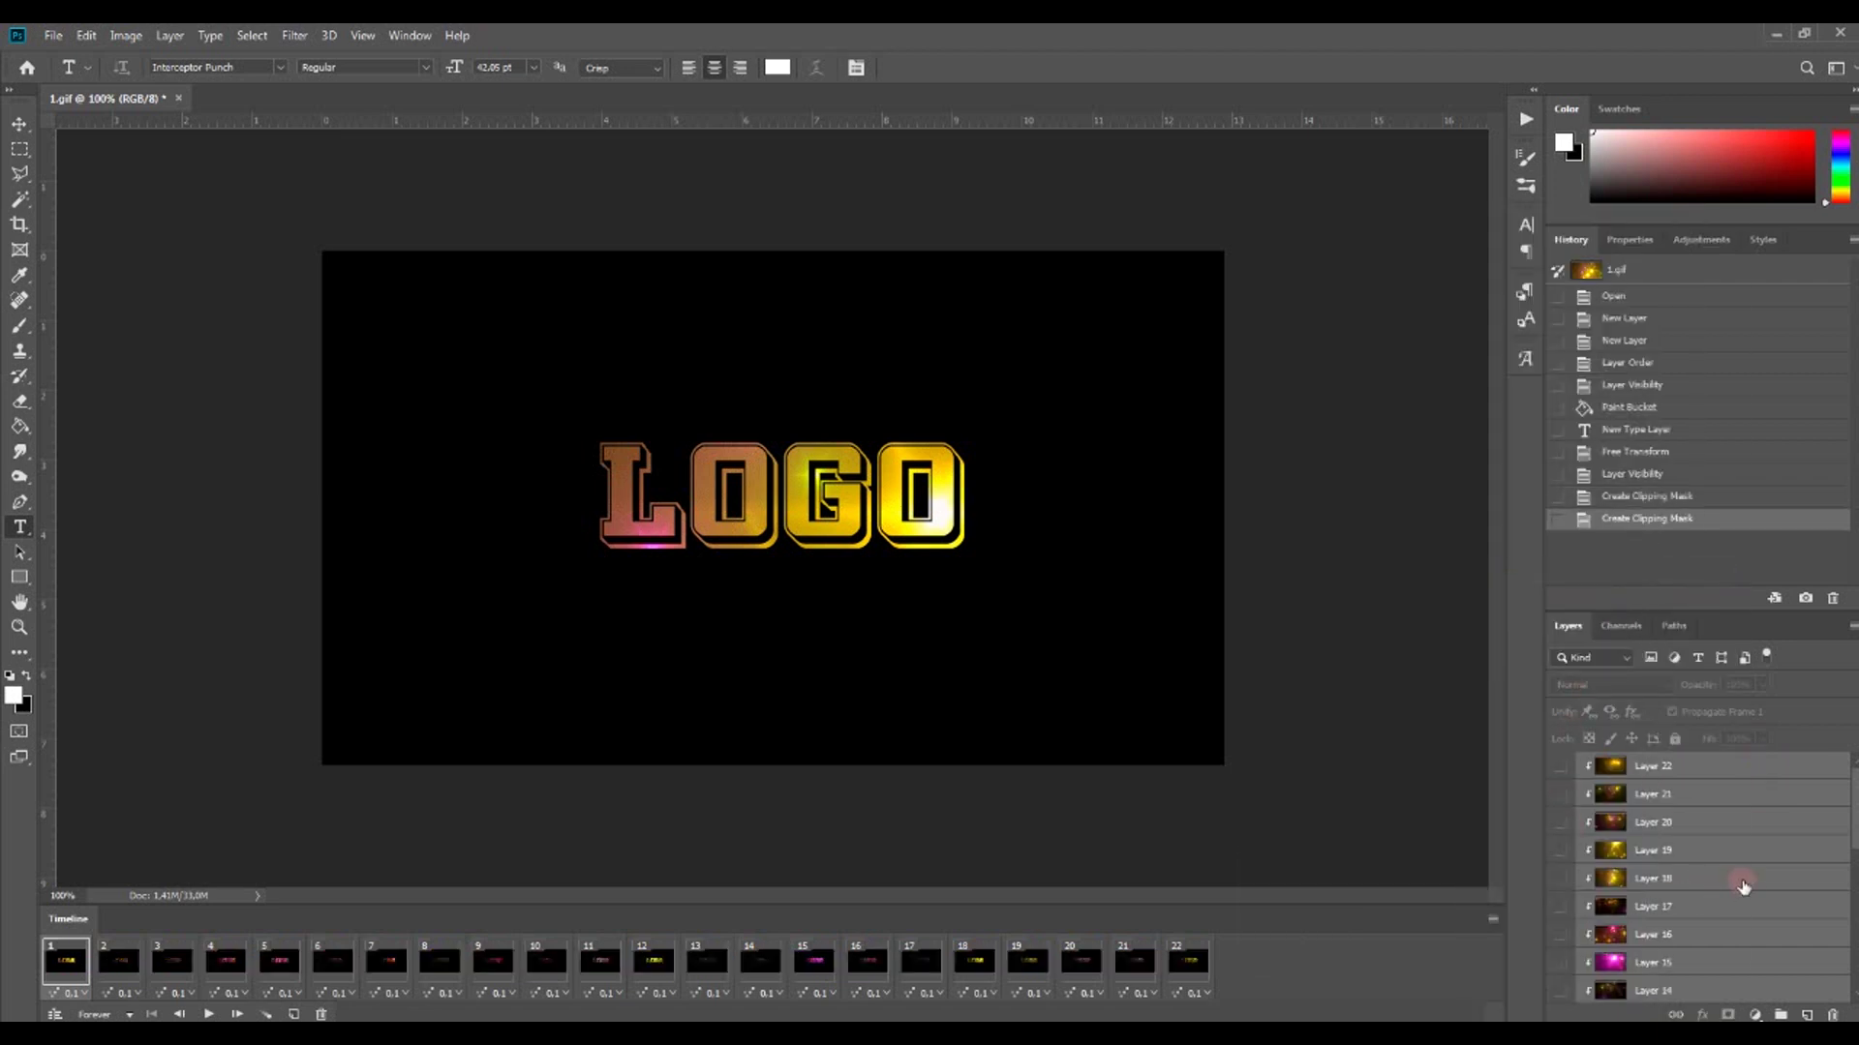
scroll(1745, 895, "down", 5)
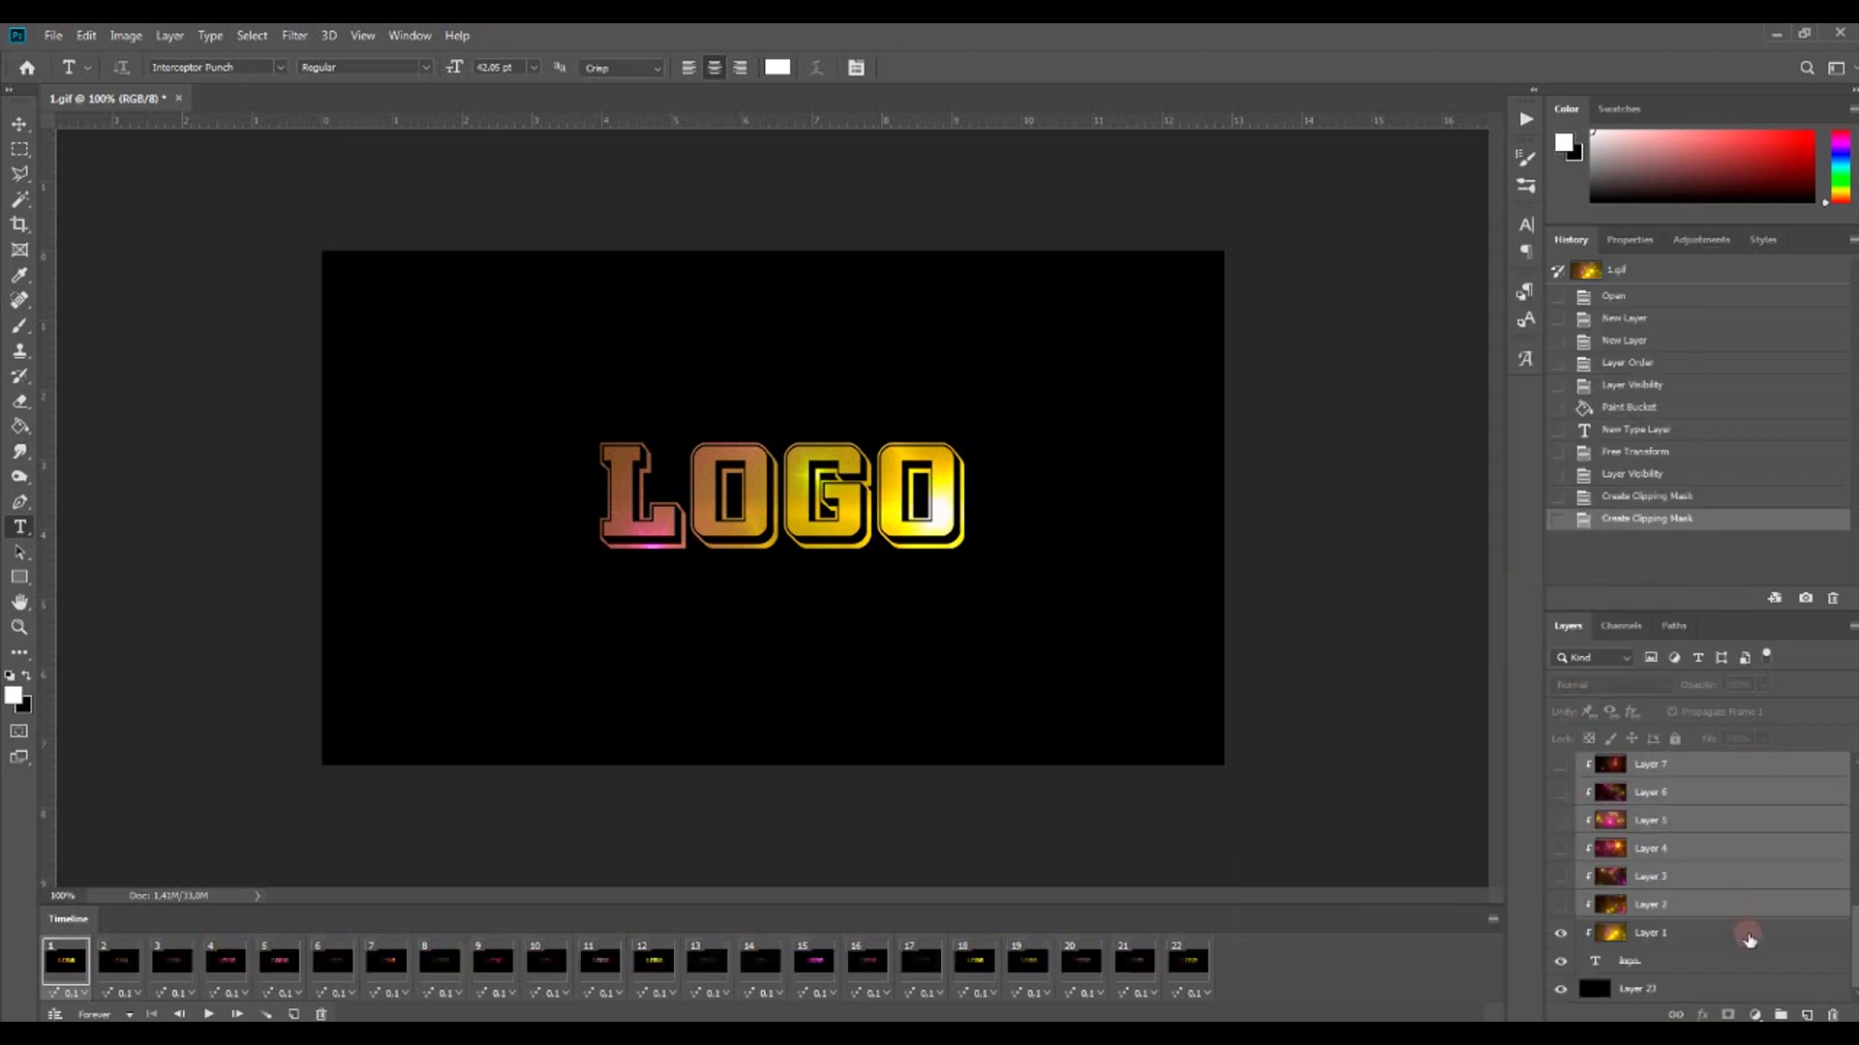
left_click(1749, 938)
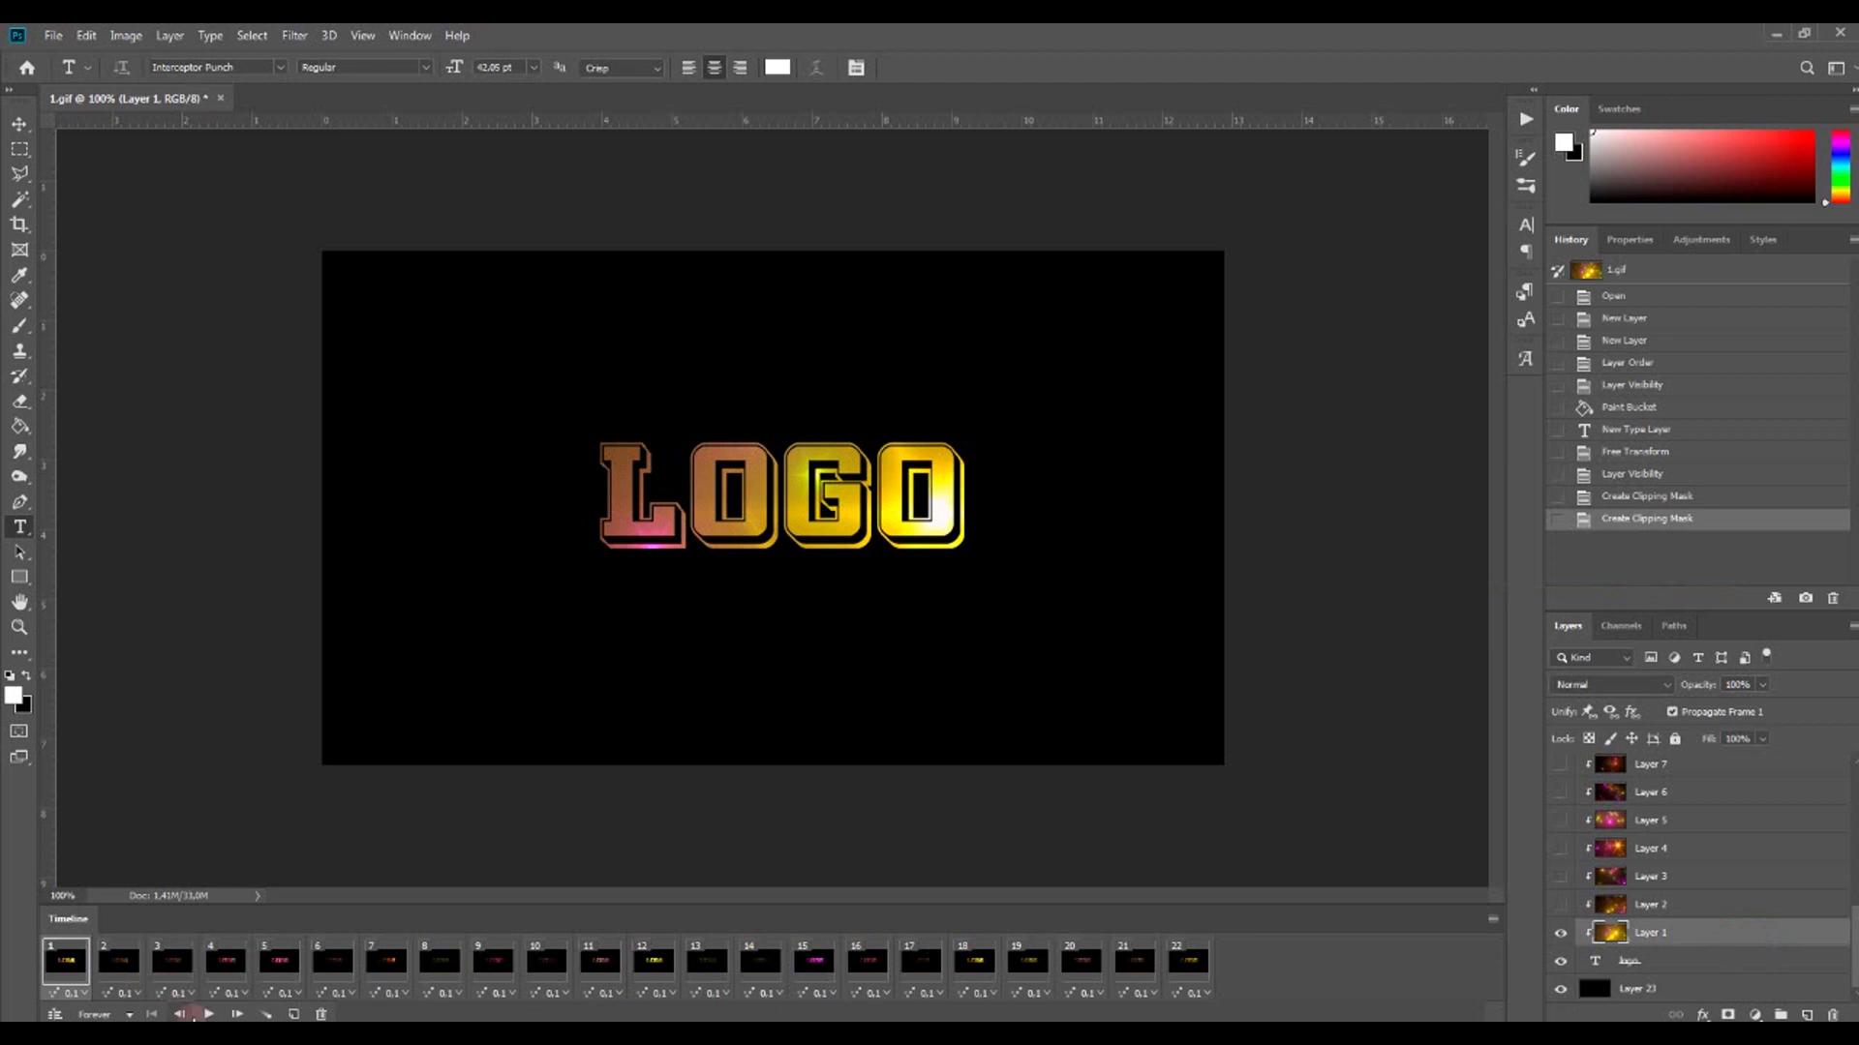
Step: Preview the glittering LOGO animation, then return the timeline to frame 1
left_click(208, 1014)
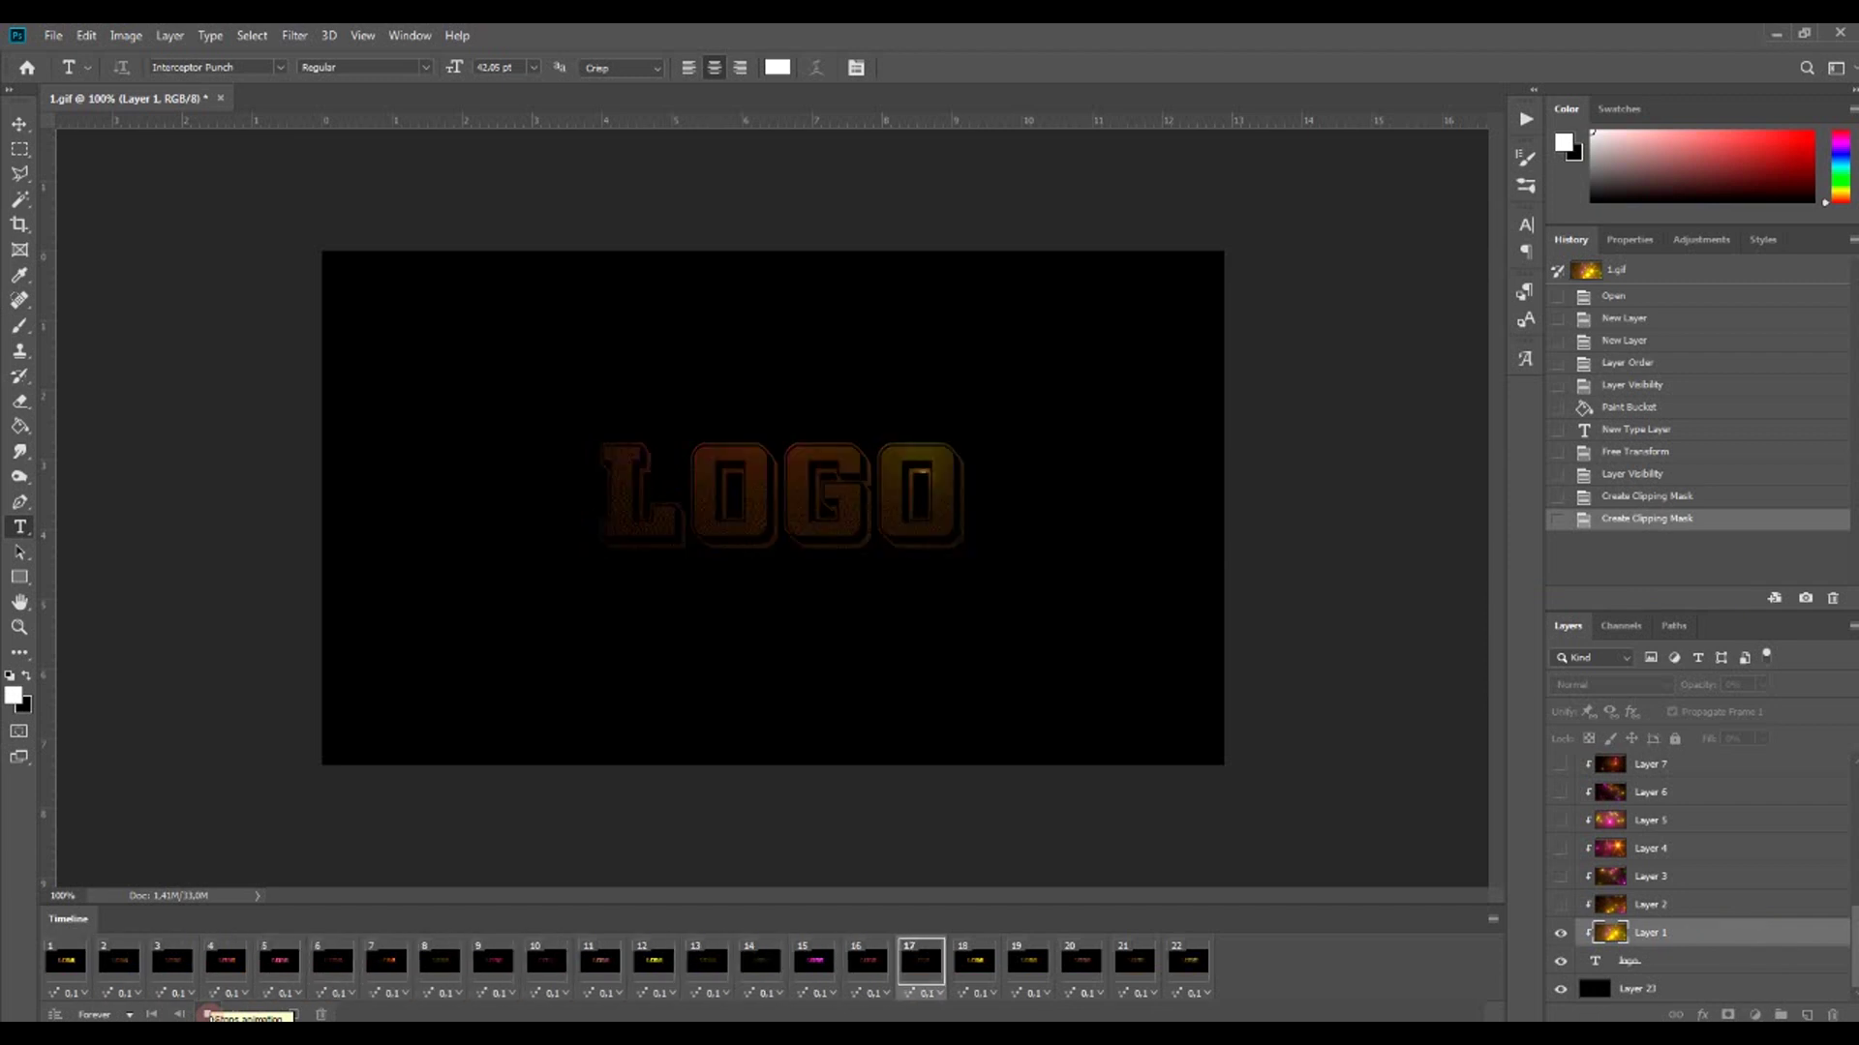
left_click(208, 1014)
left_click(208, 1014)
left_click(60, 964)
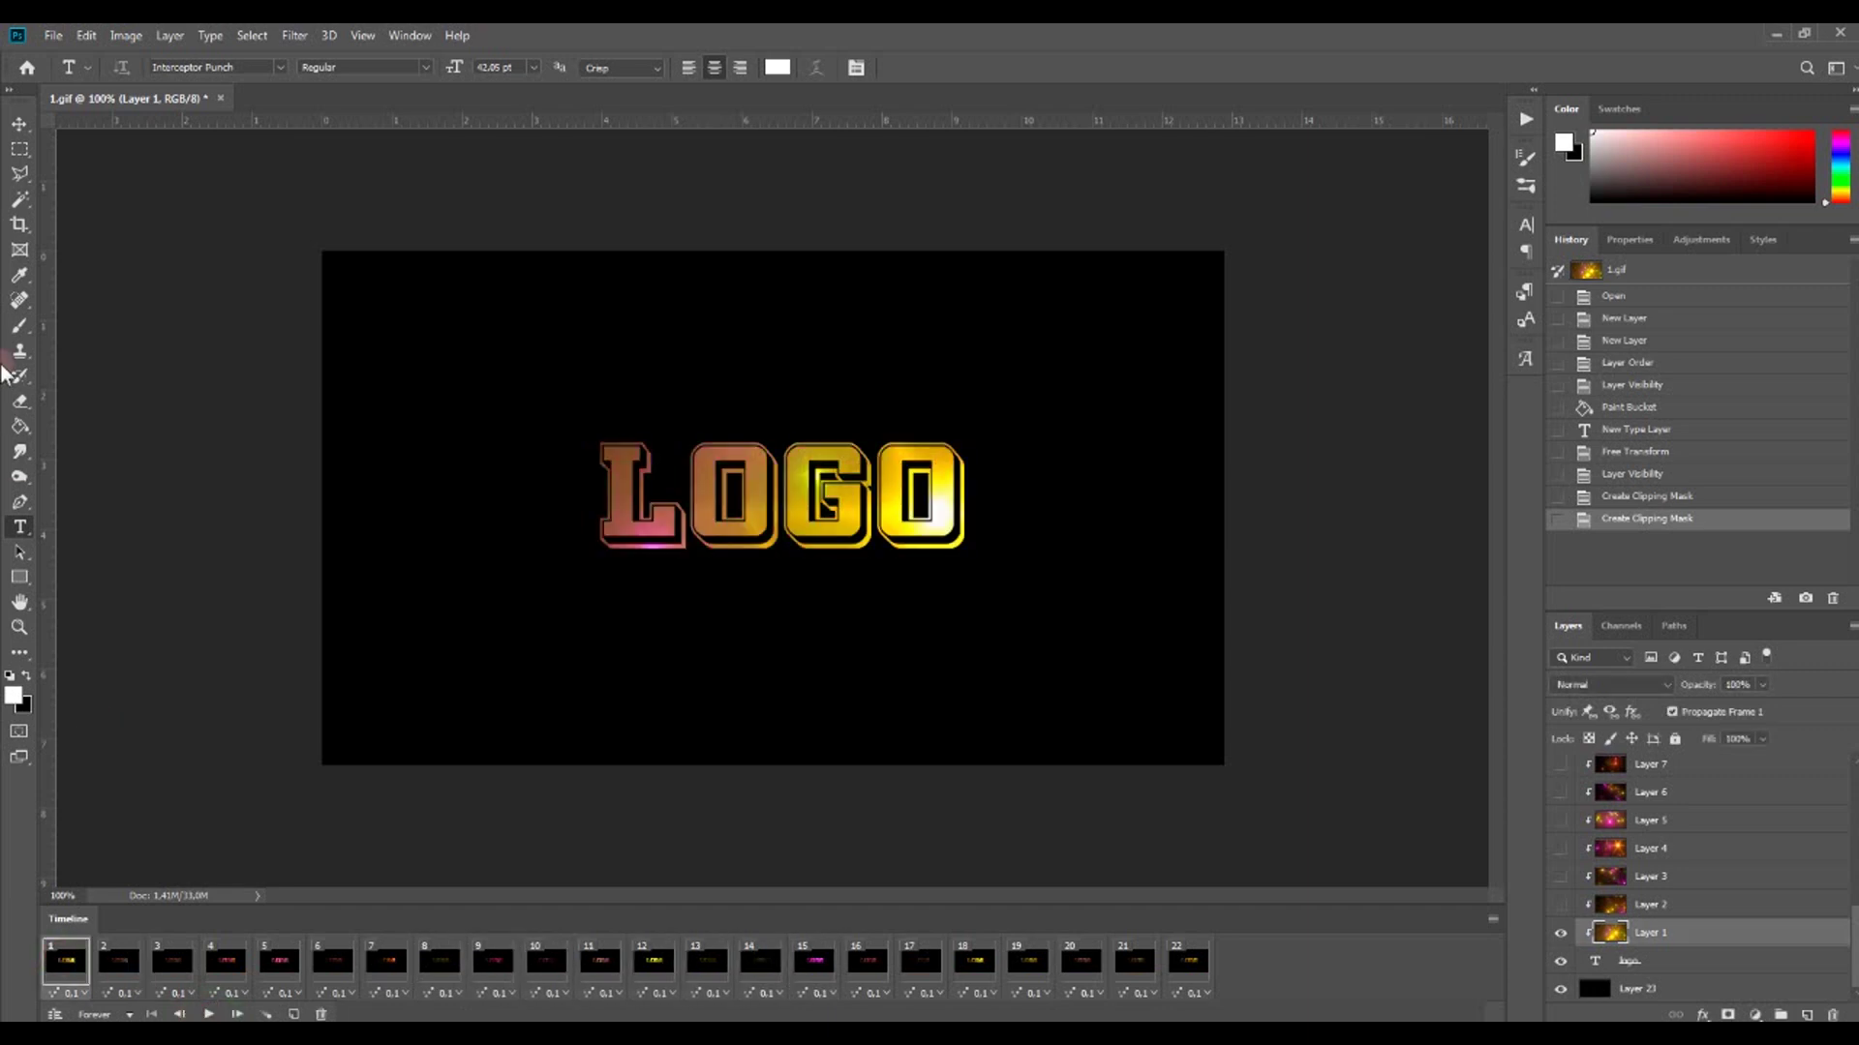
left_click(56, 36)
mouse_move(87, 276)
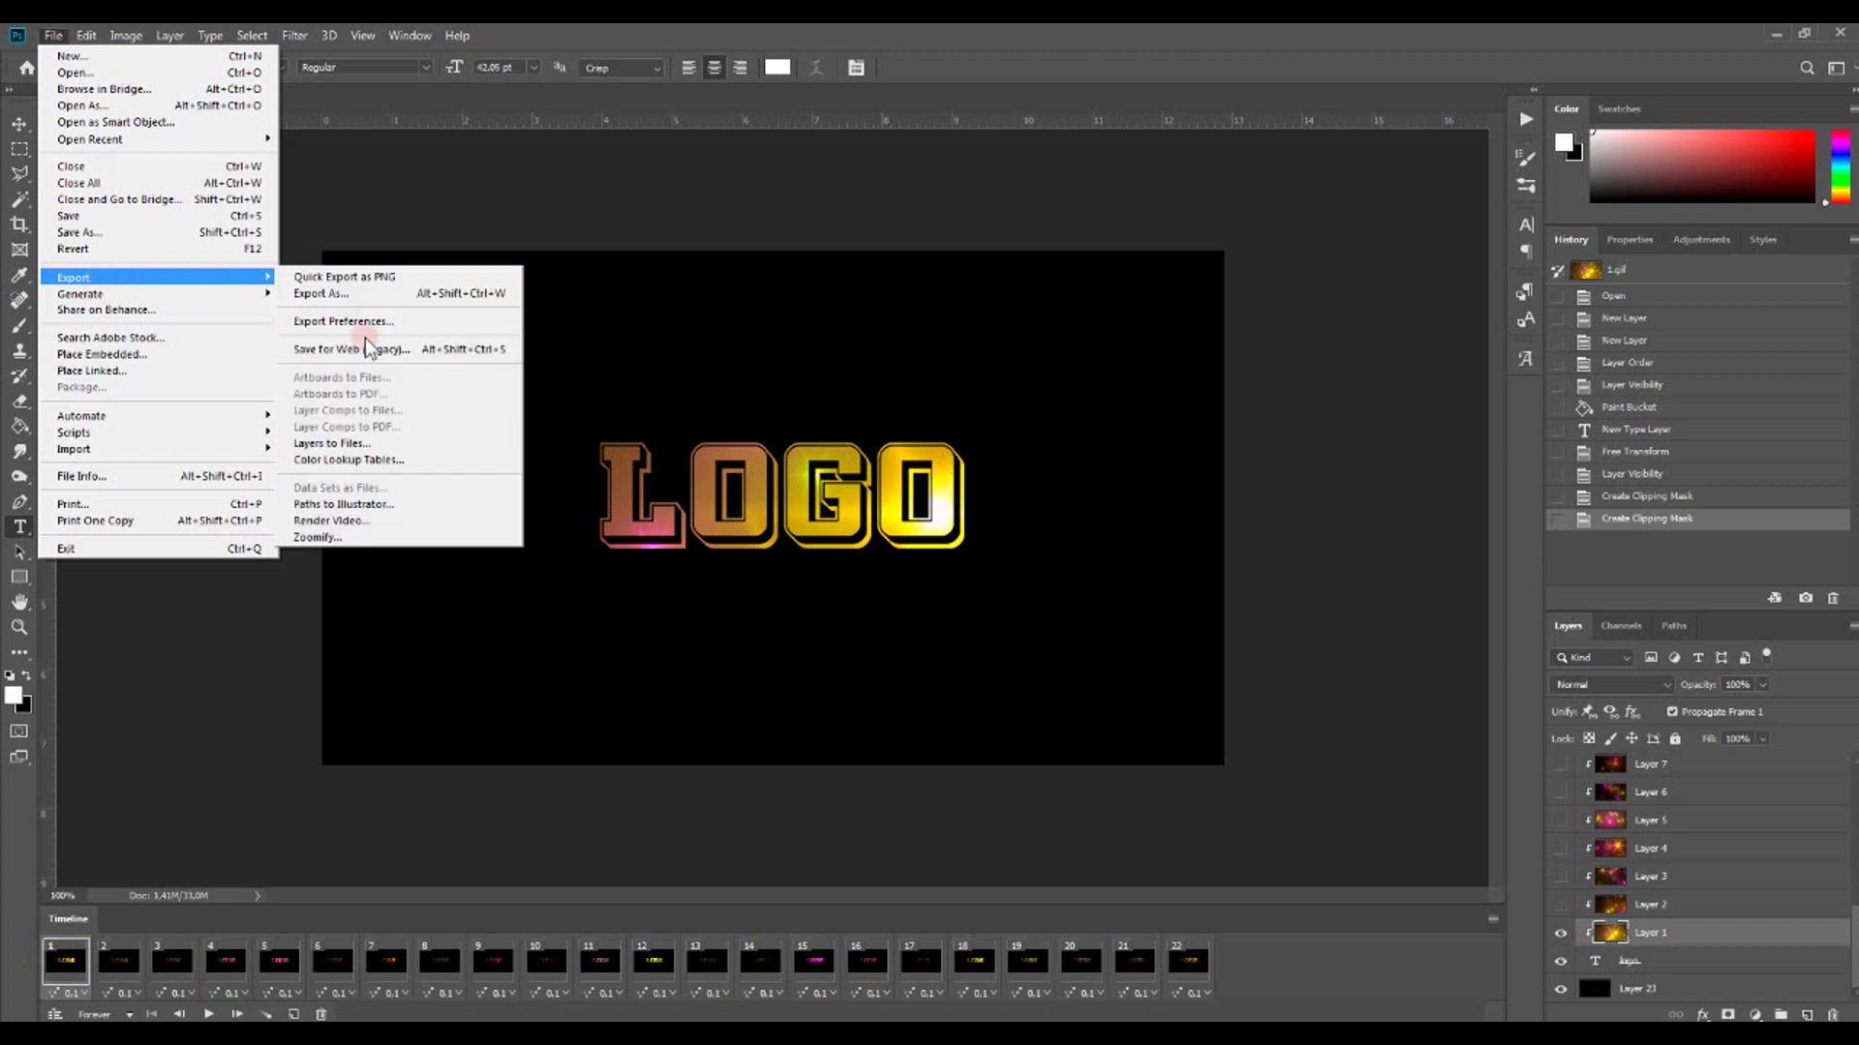
Step: Export the animation through Save for Web (Legacy) with GIF as the format
left_click(368, 348)
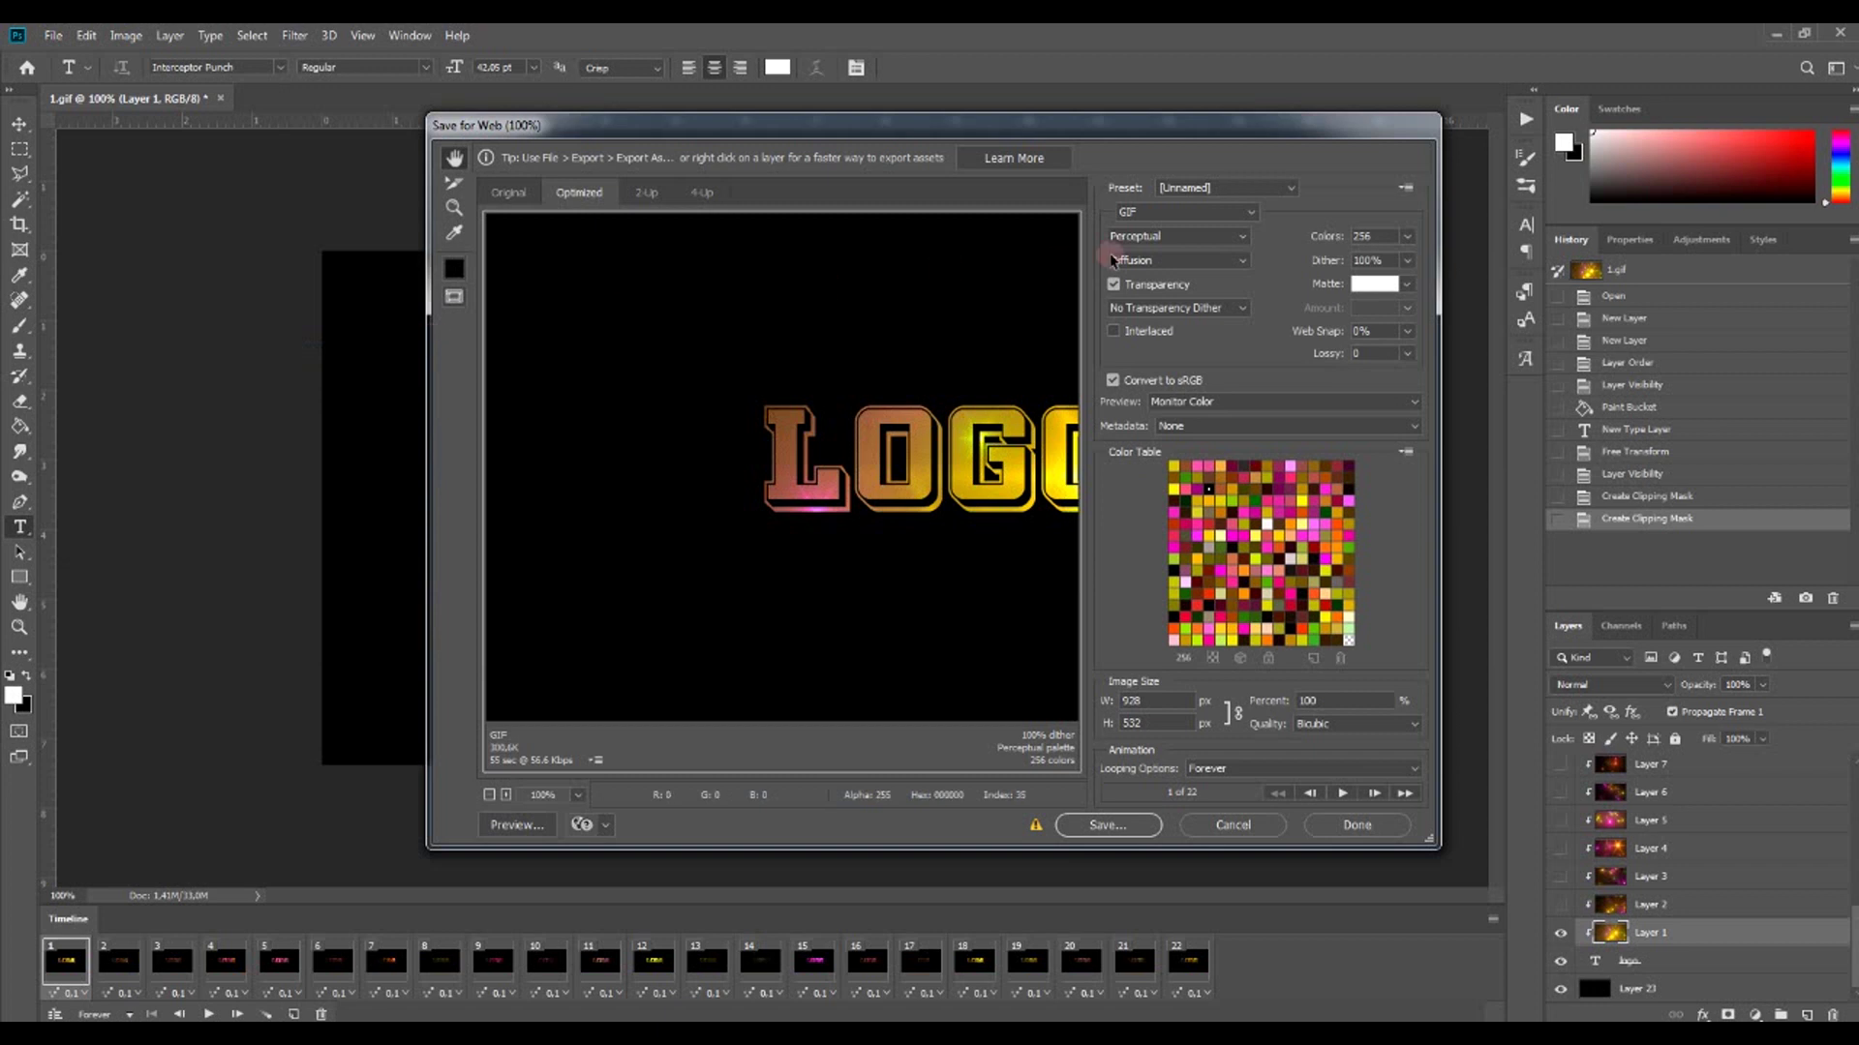
left_click(1258, 215)
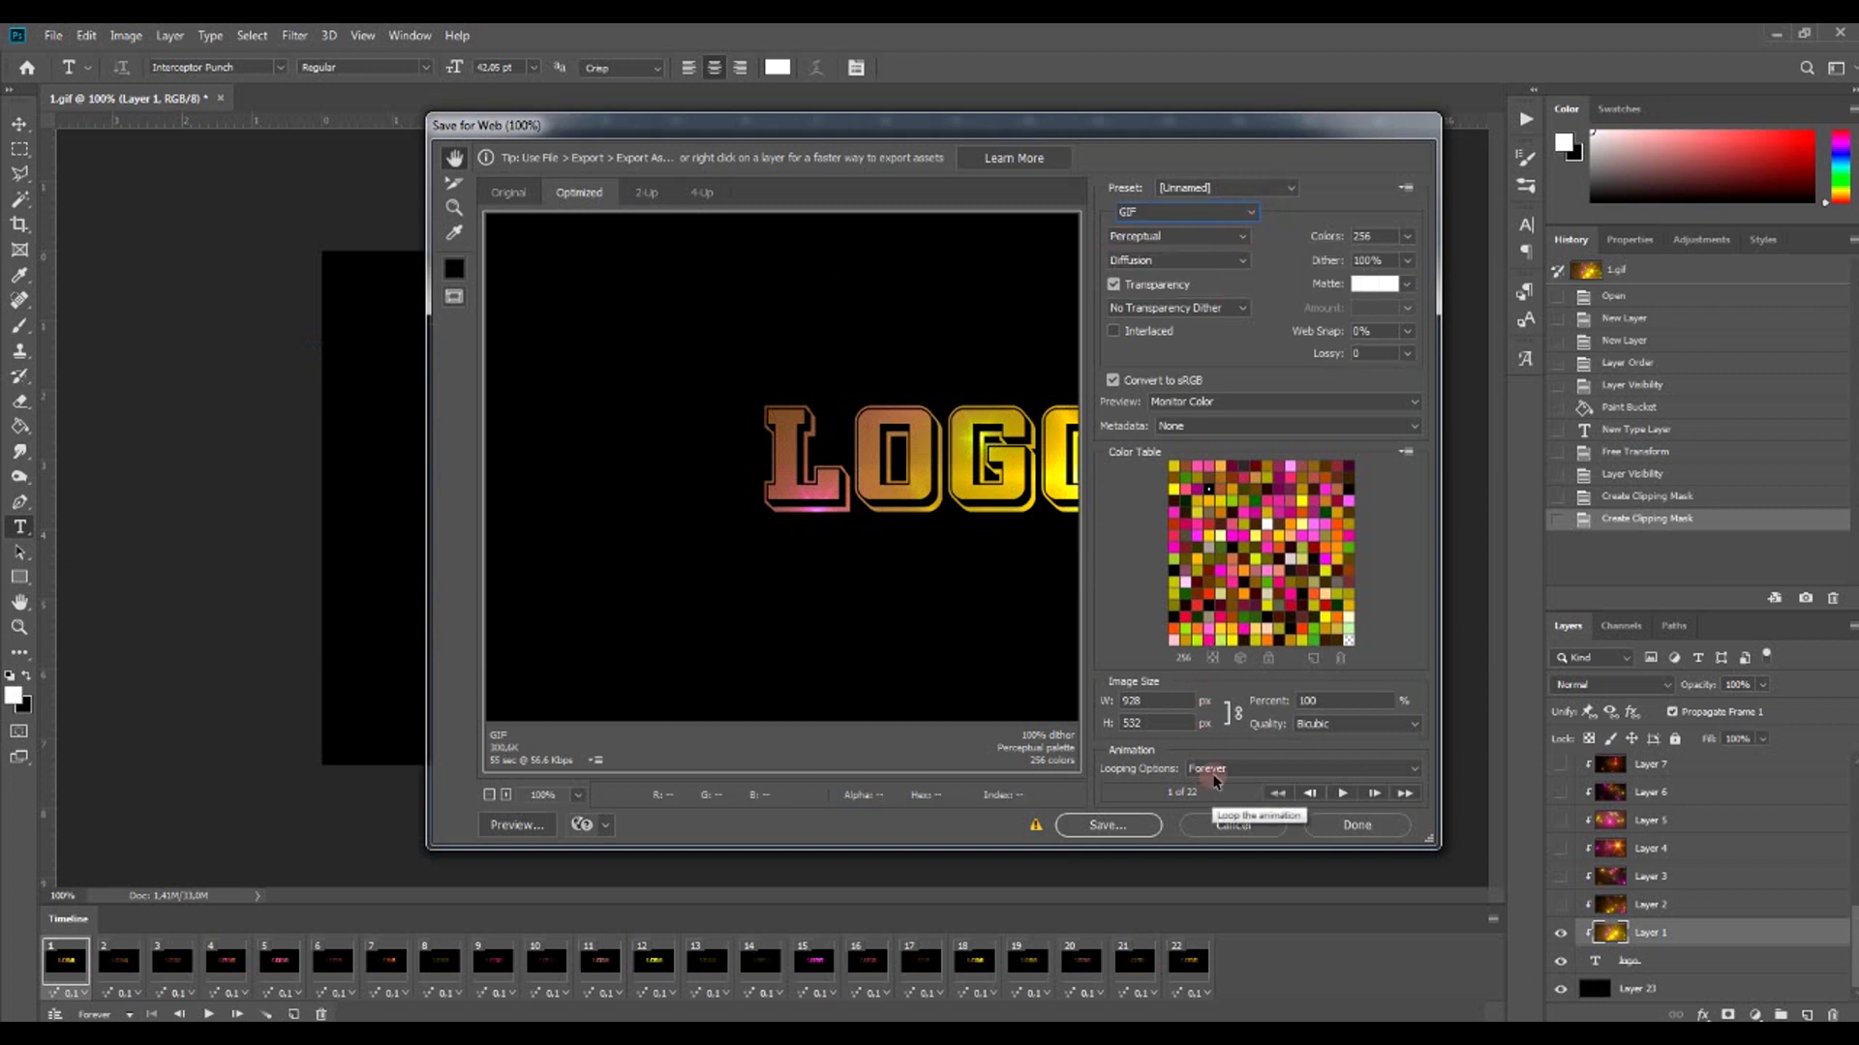
left_click(1123, 829)
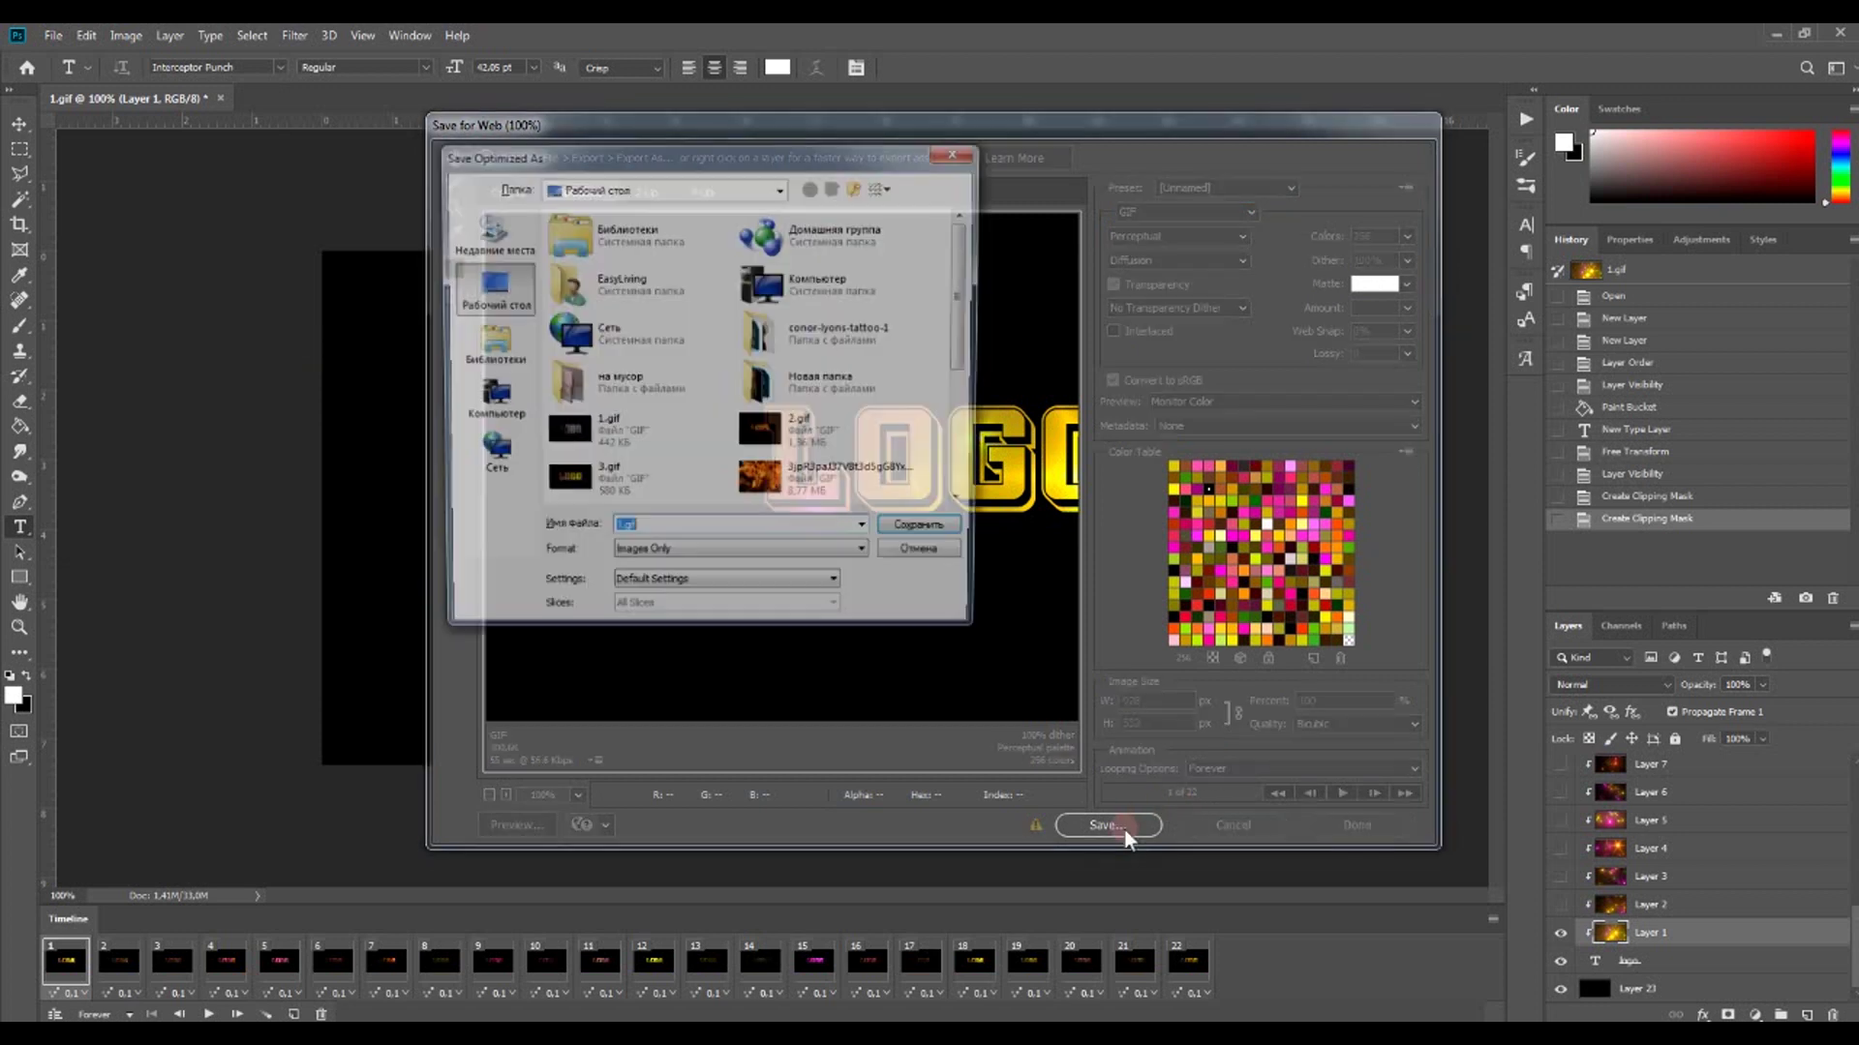
Step: Save the GIF as 4 in E:\проекты премьер\канал\PS, then close 1.gif without saving
double_click(782, 291)
double_click(698, 300)
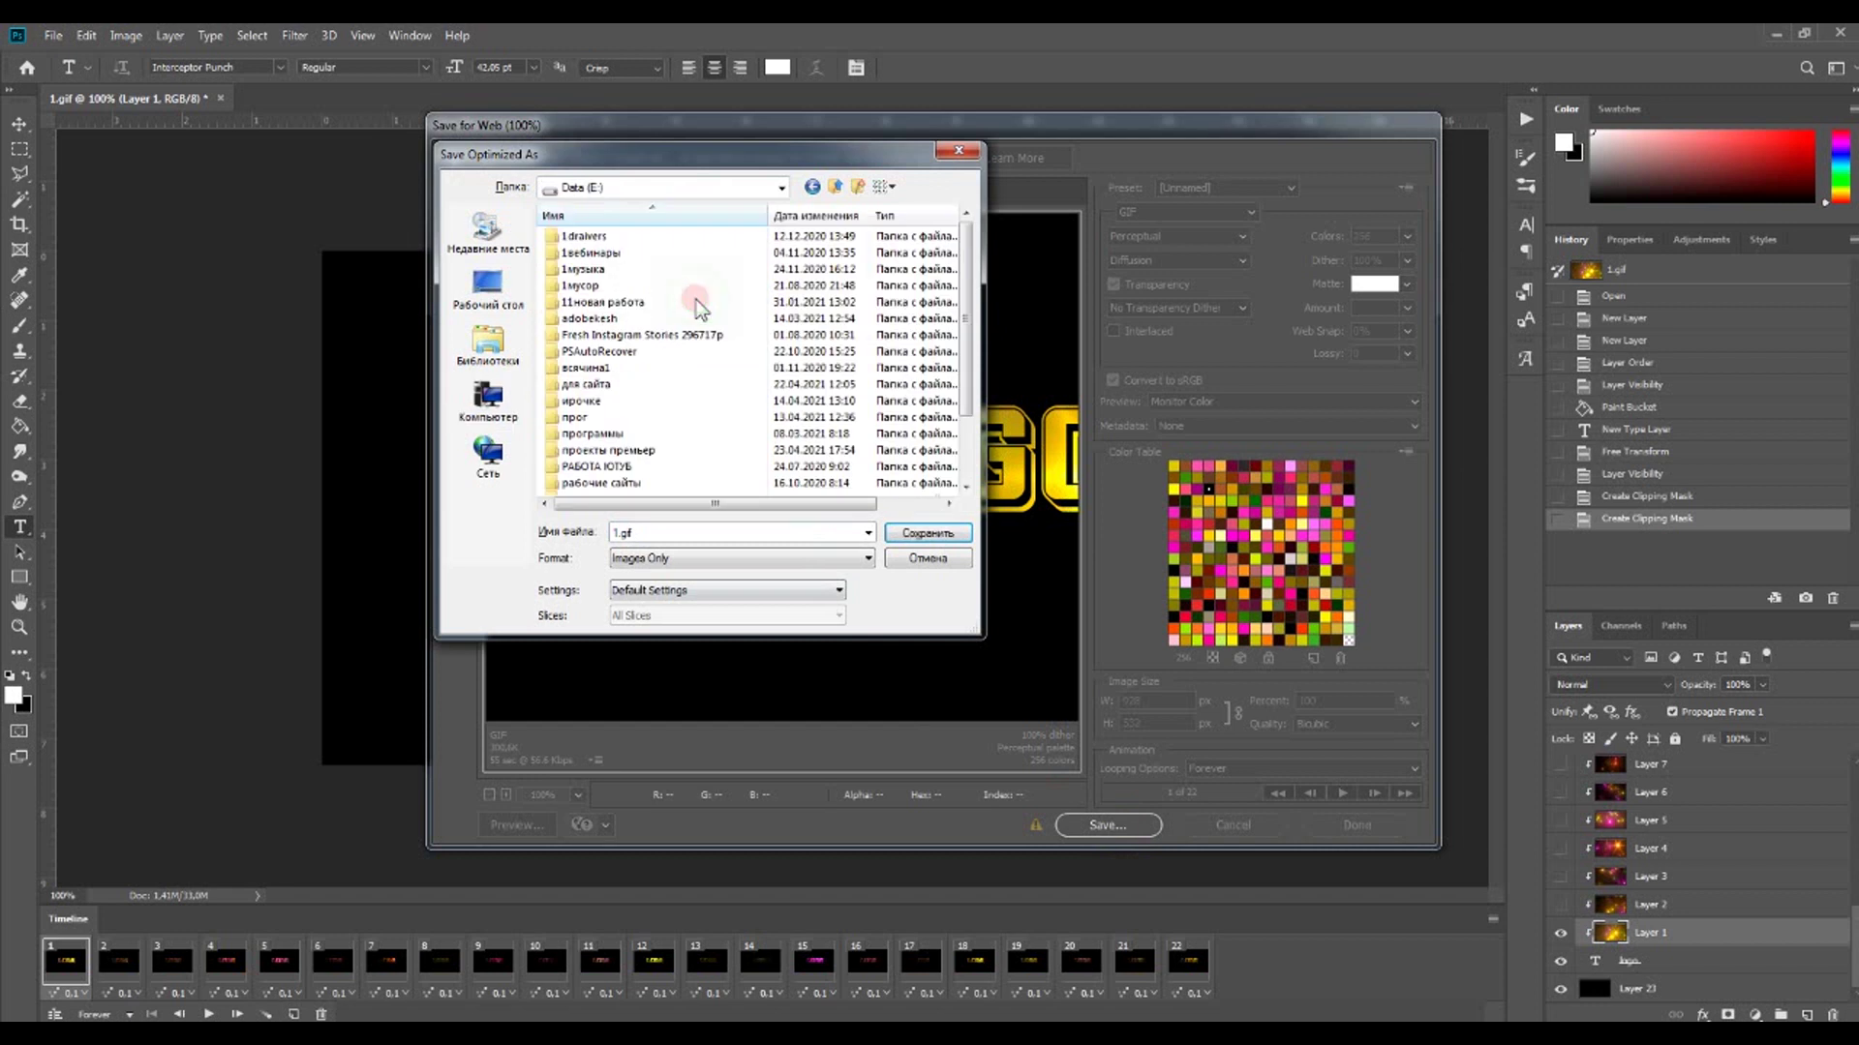
double_click(649, 450)
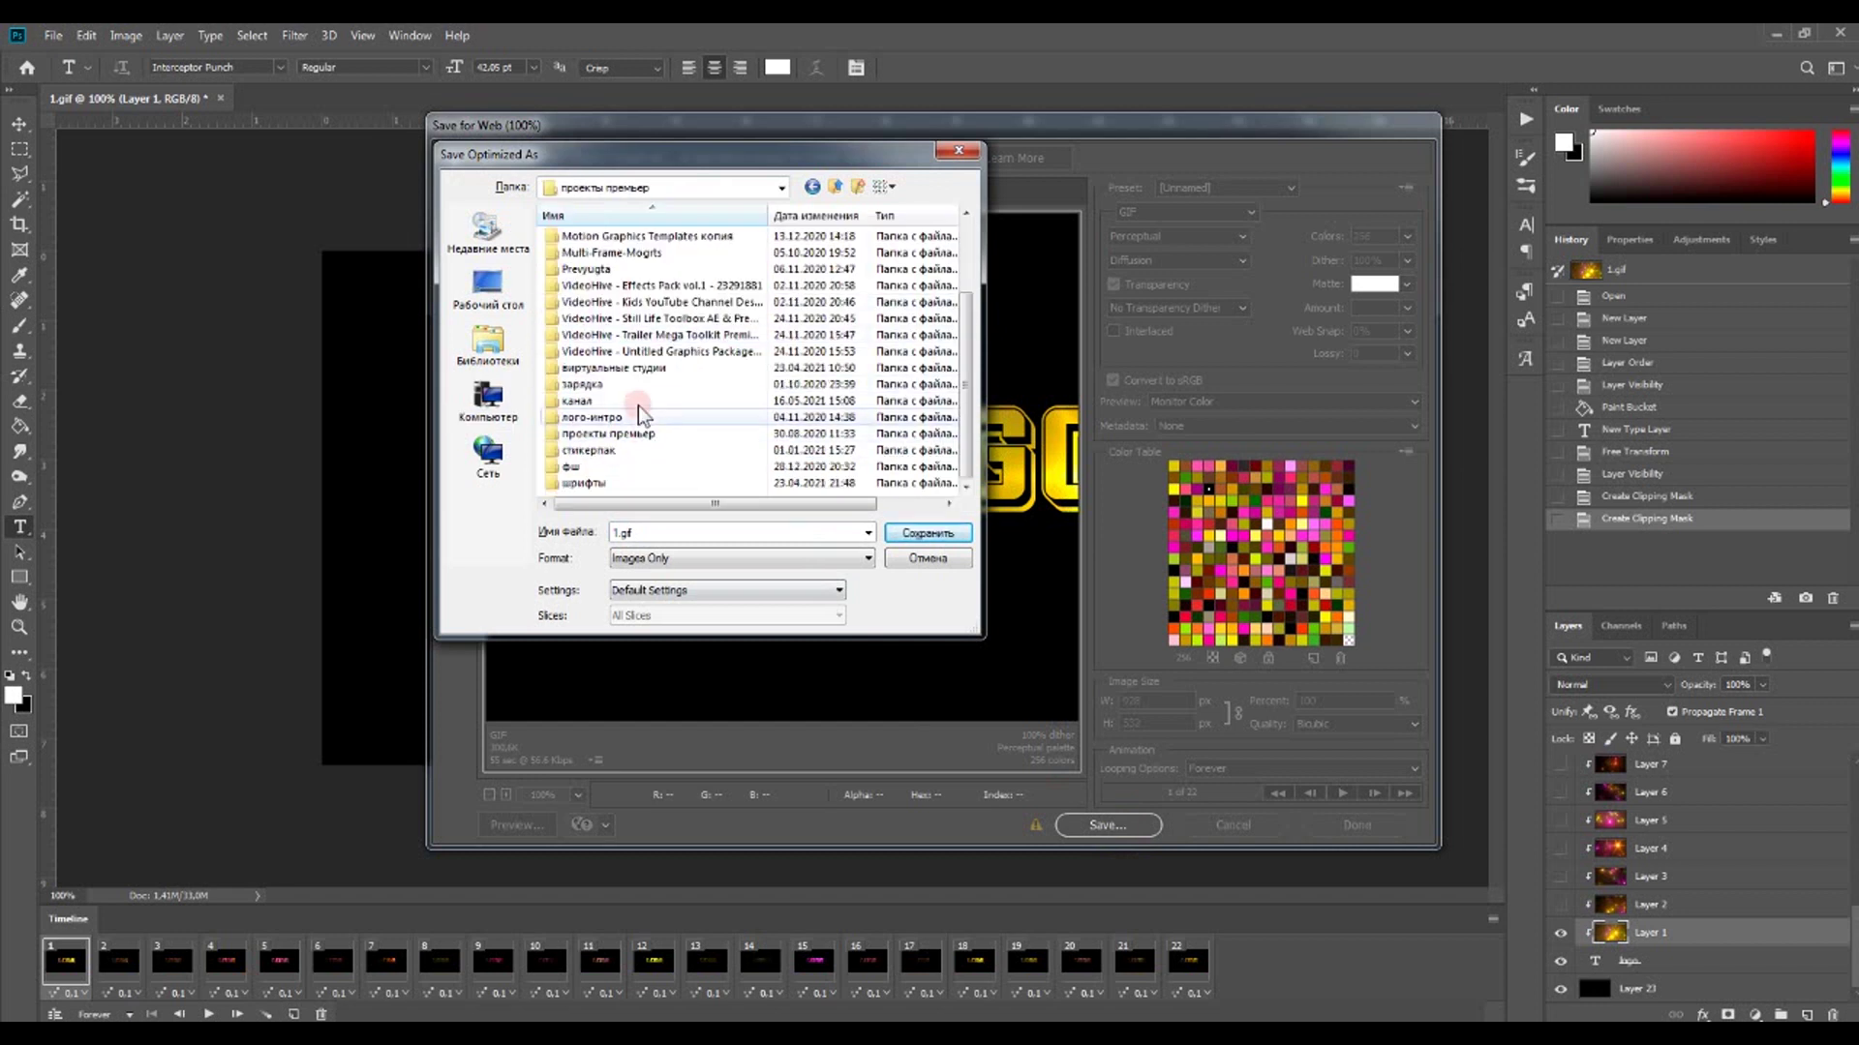
double_click(630, 401)
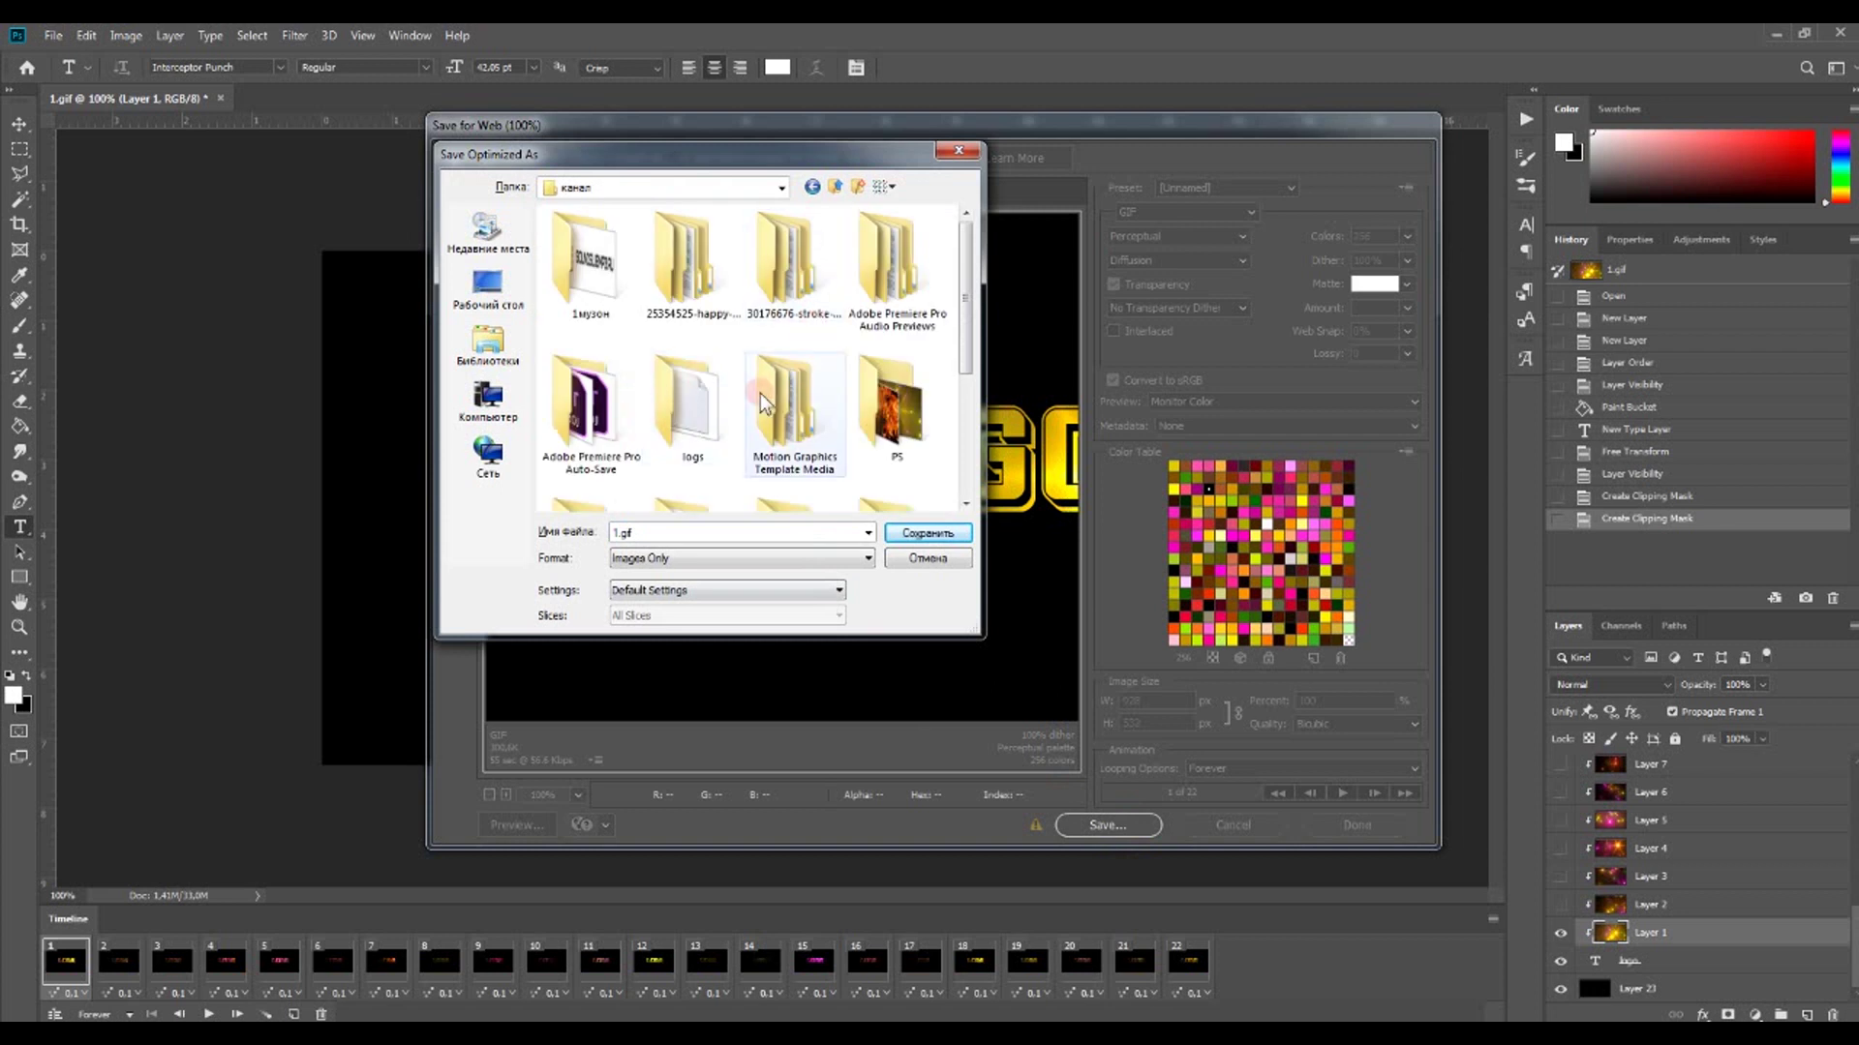
double_click(895, 402)
type("4")
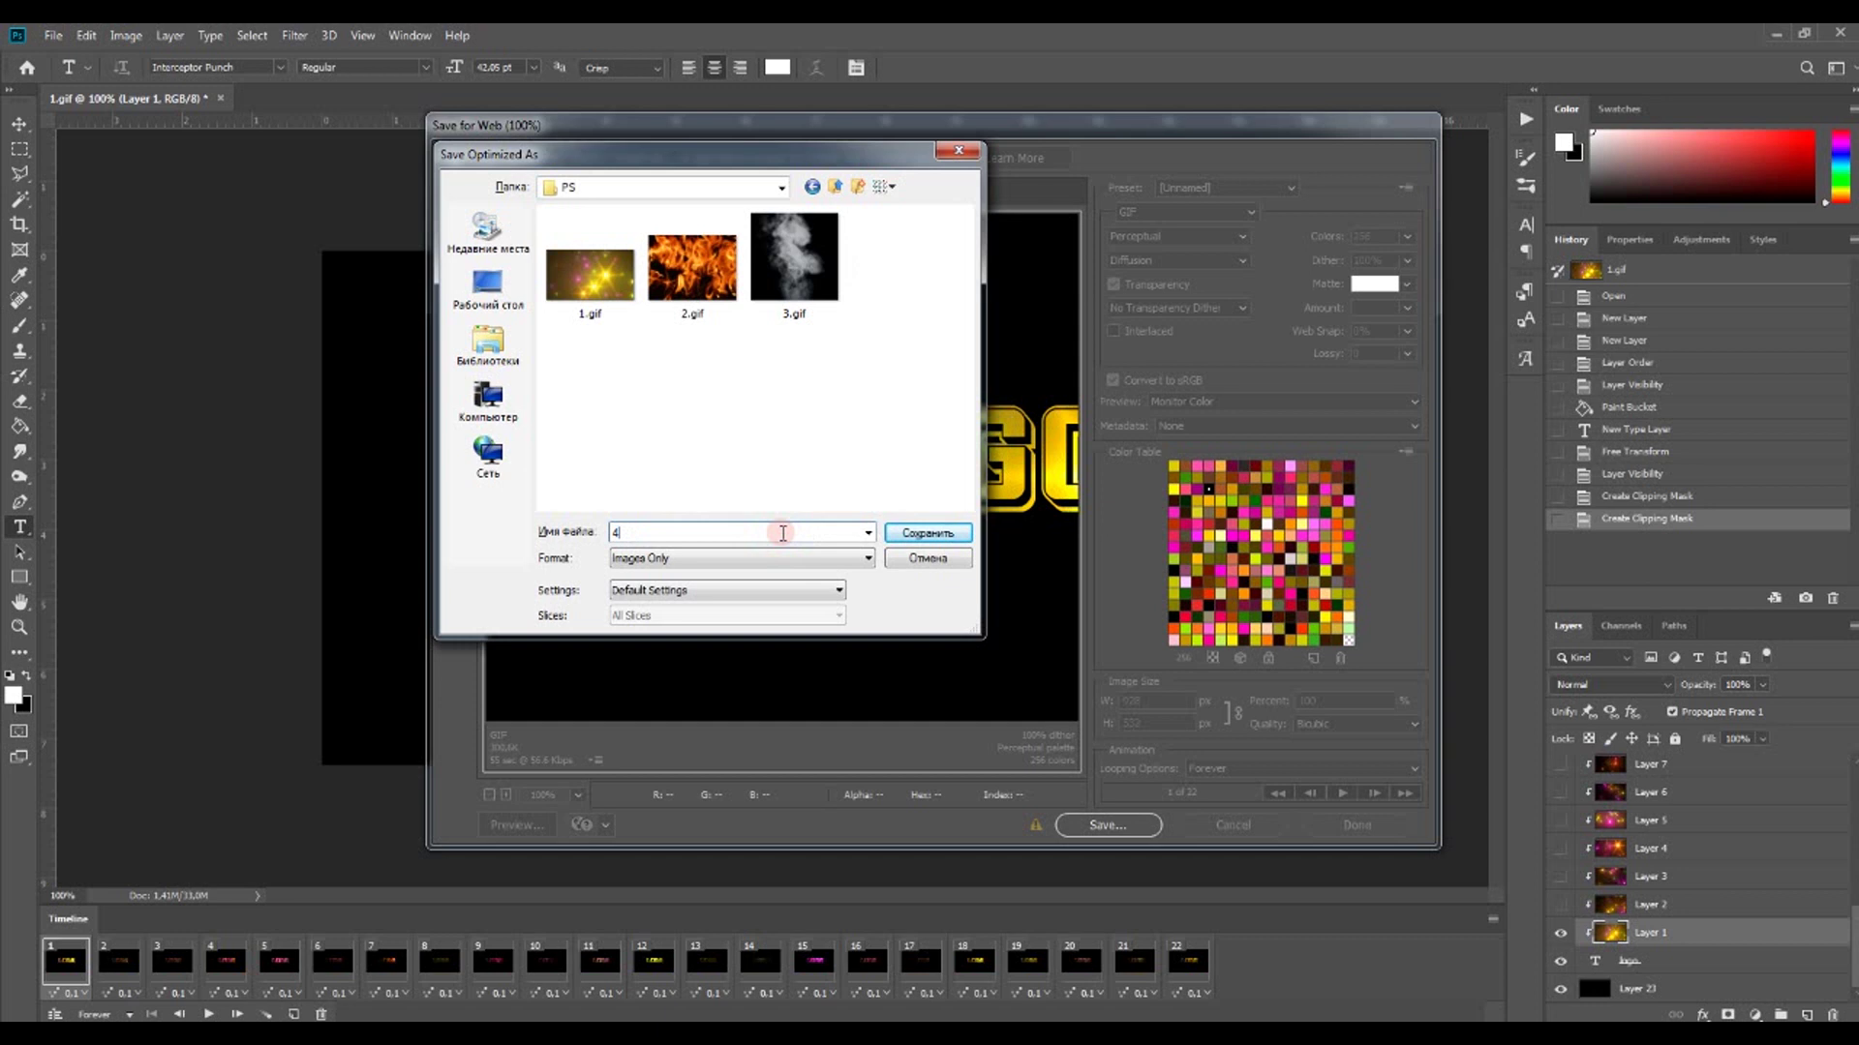
left_click(942, 533)
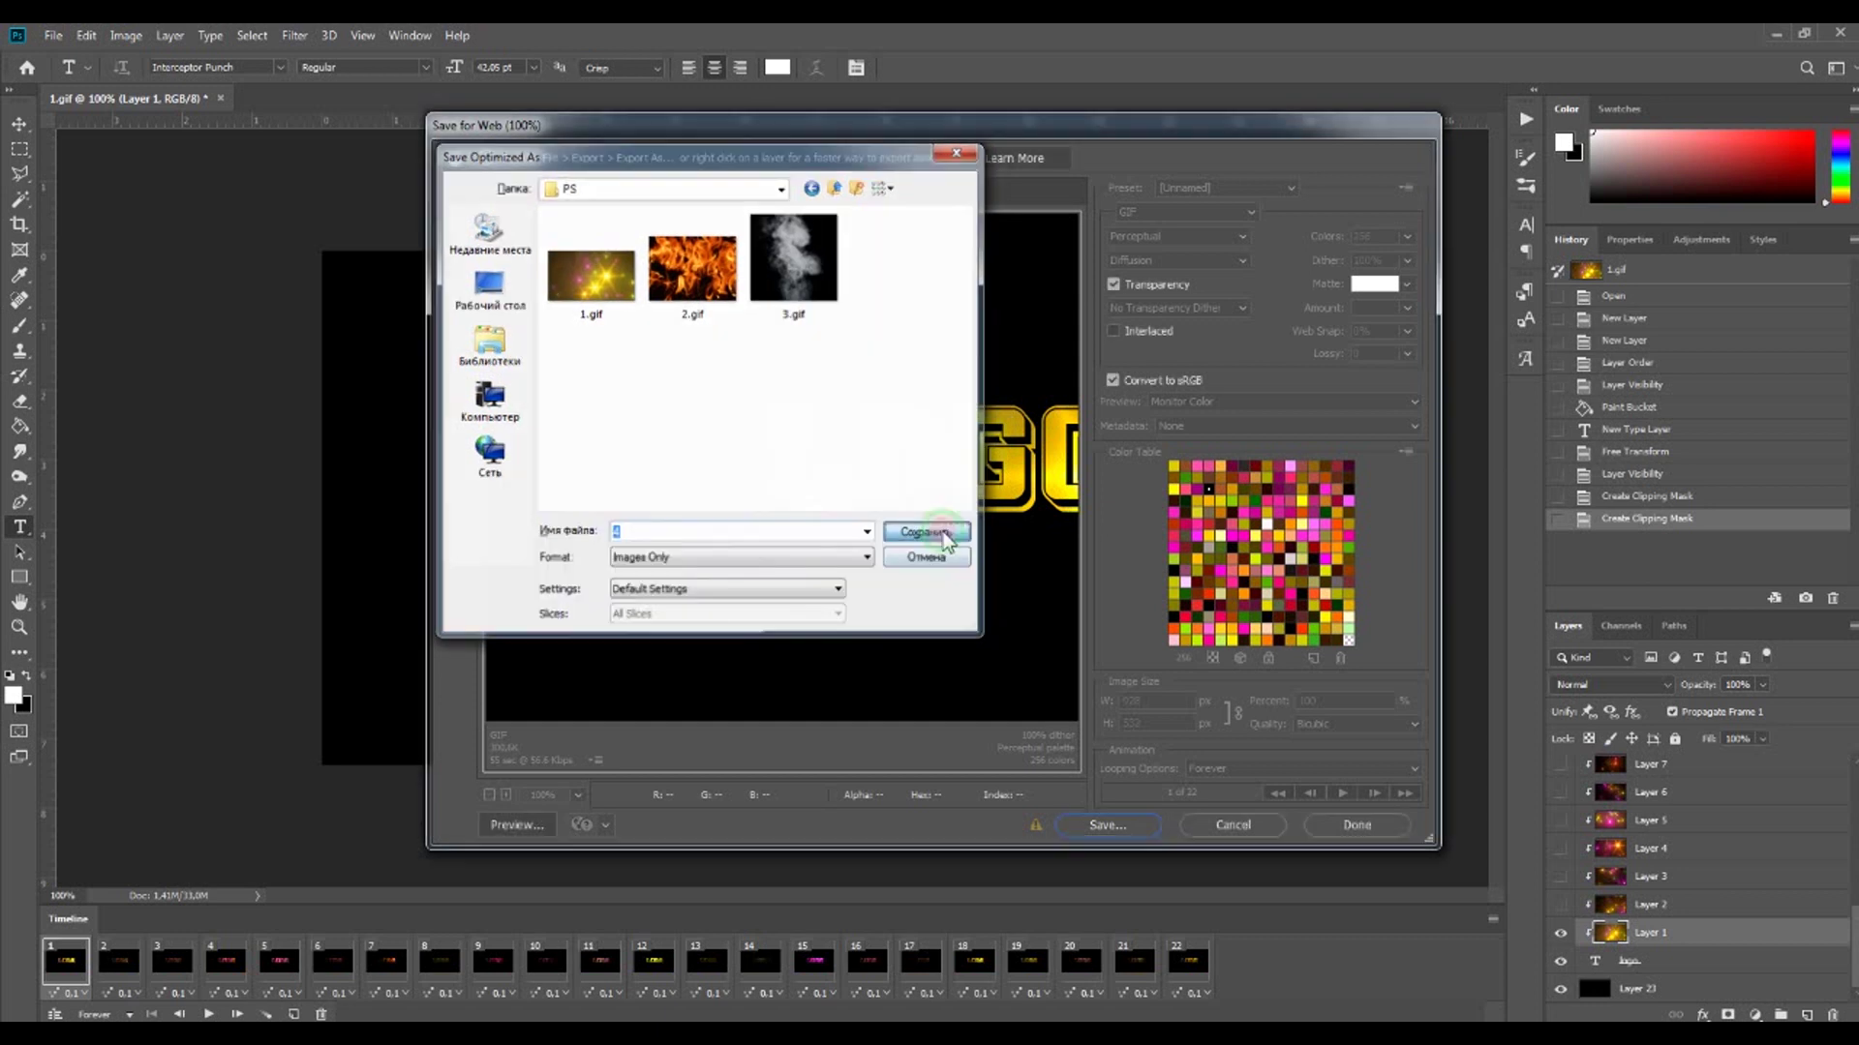
left_click(1001, 443)
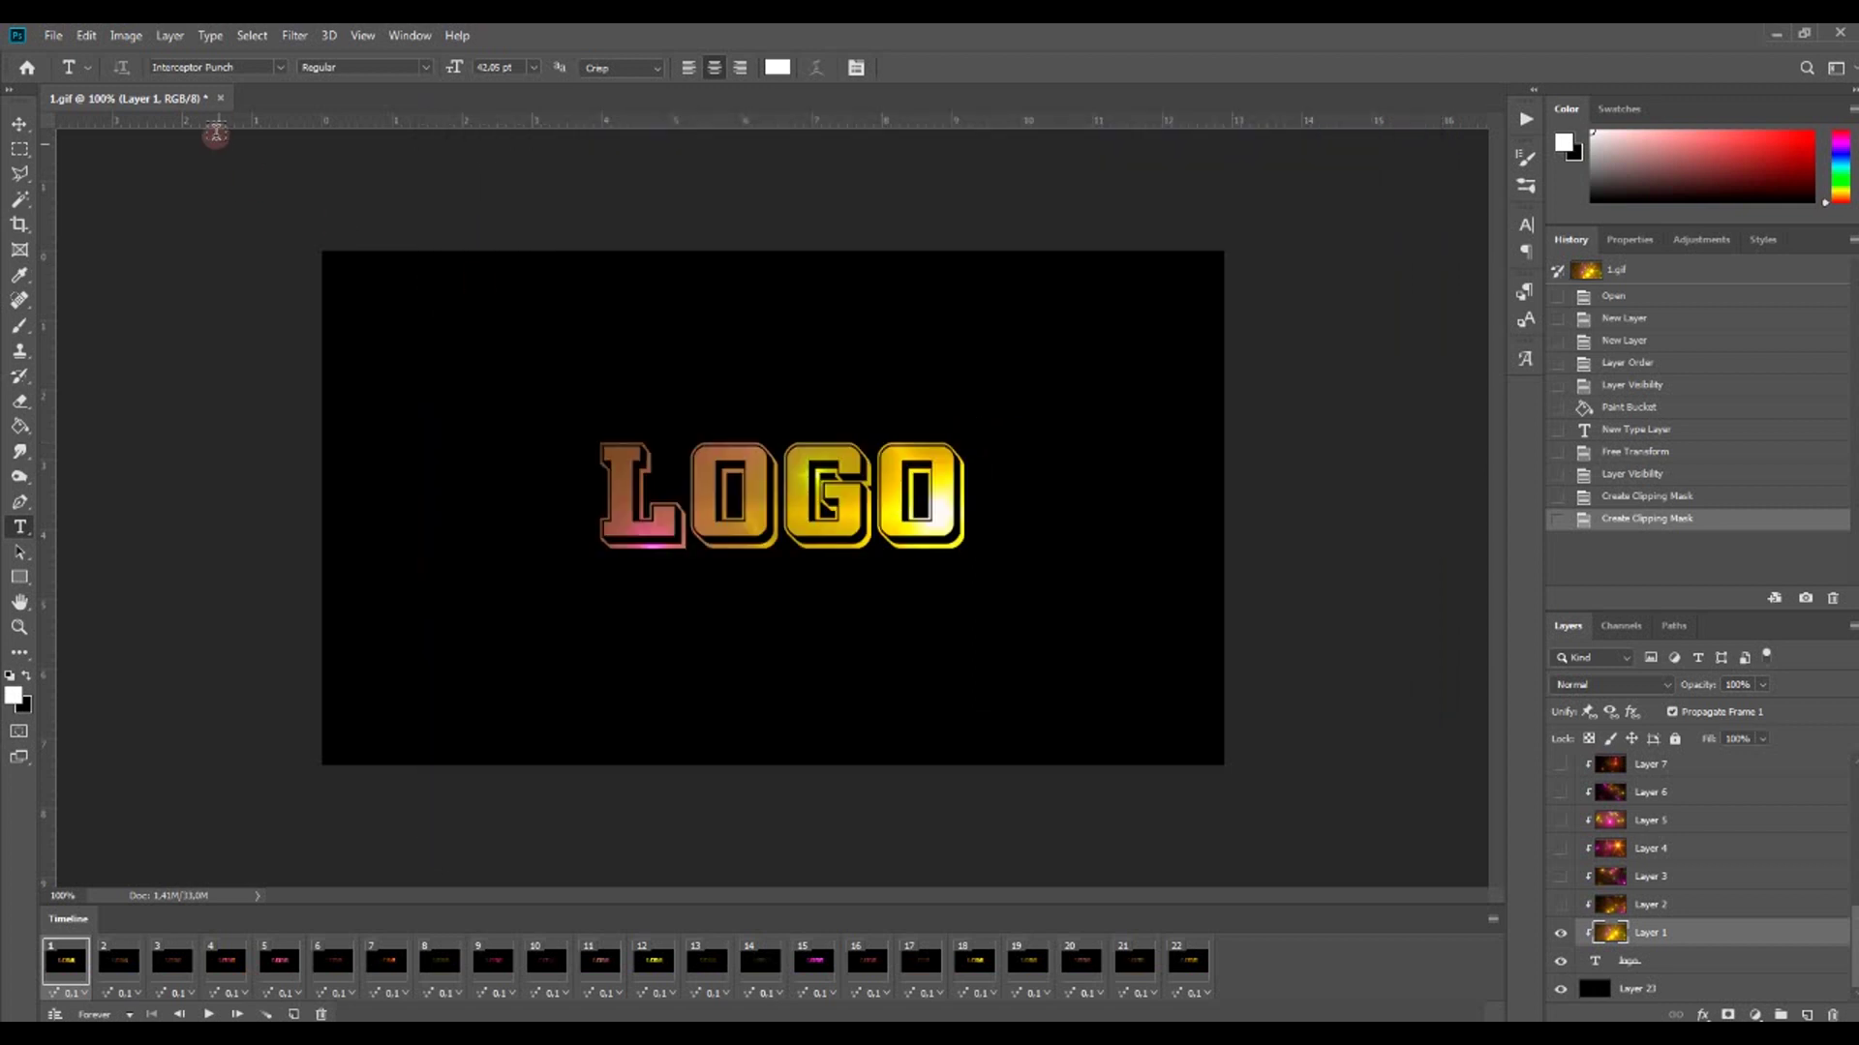
left_click(223, 100)
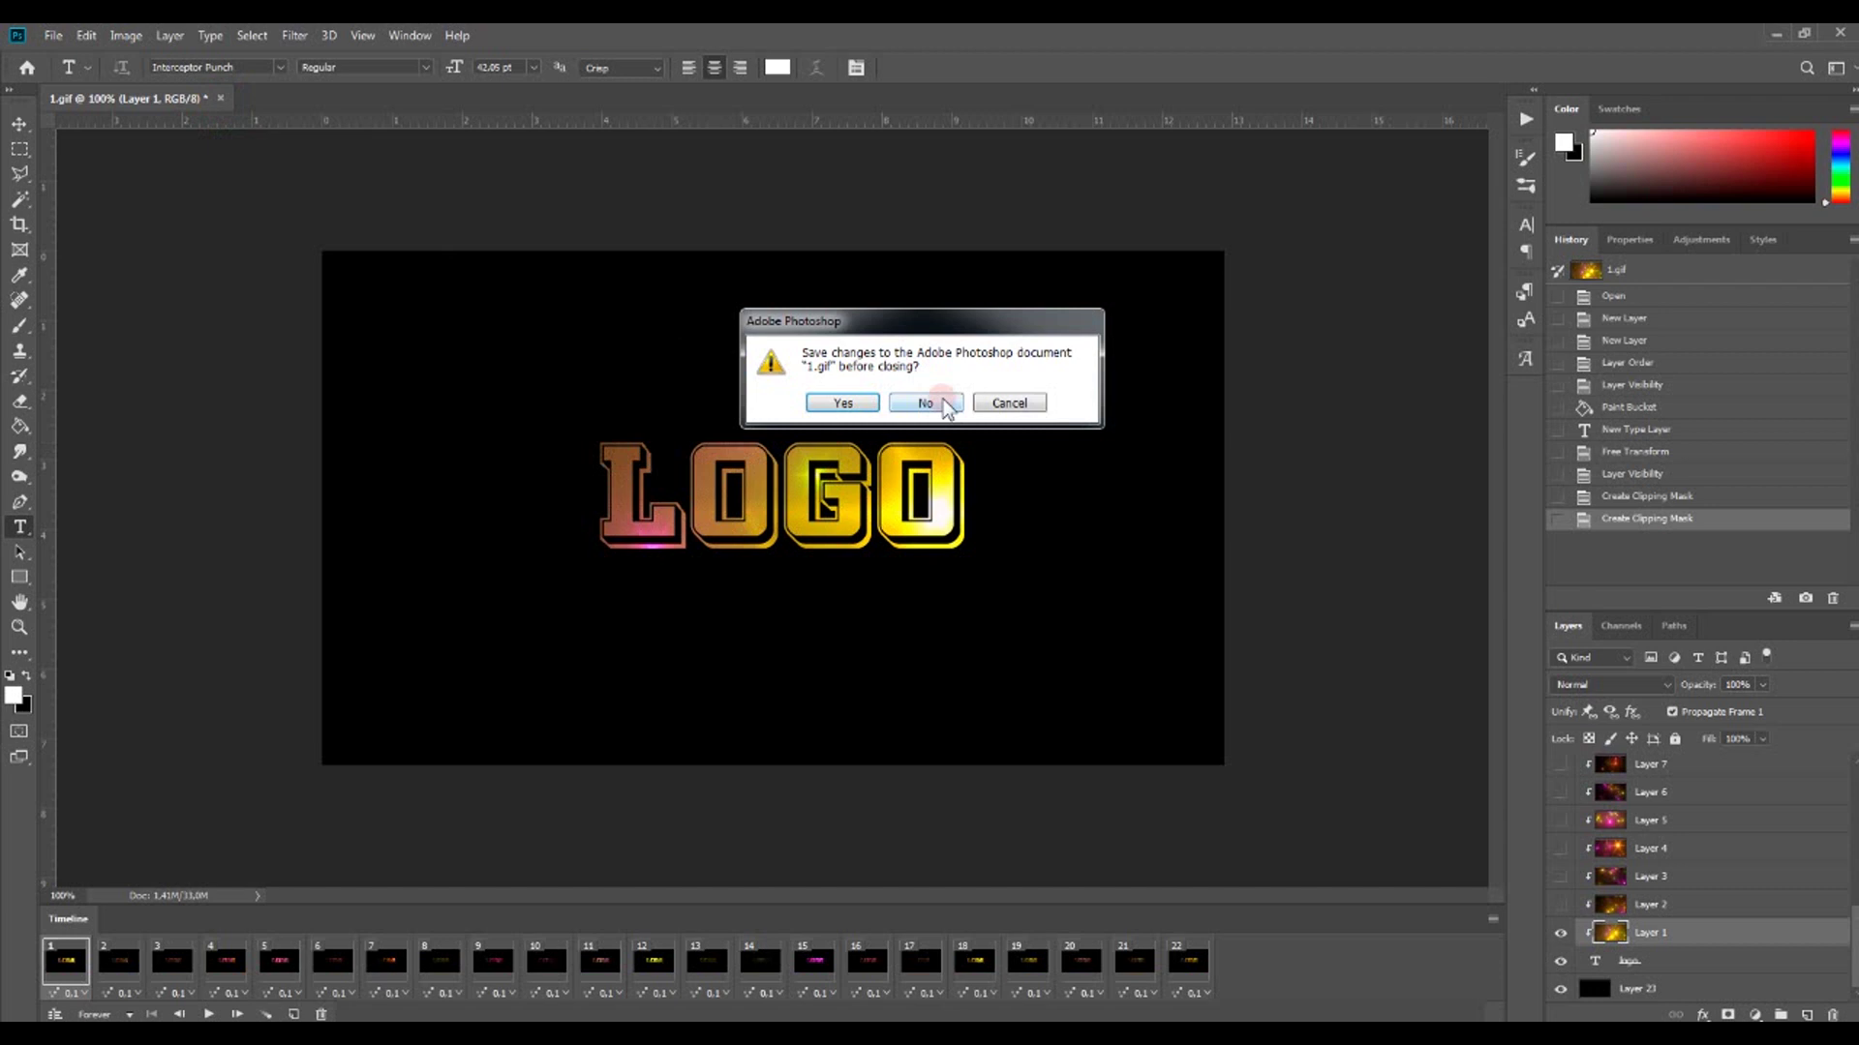
left_click(937, 402)
Step: Preview the exported 4.gif in the browser, then bring up the file options for 2.gif
left_click(454, 1012)
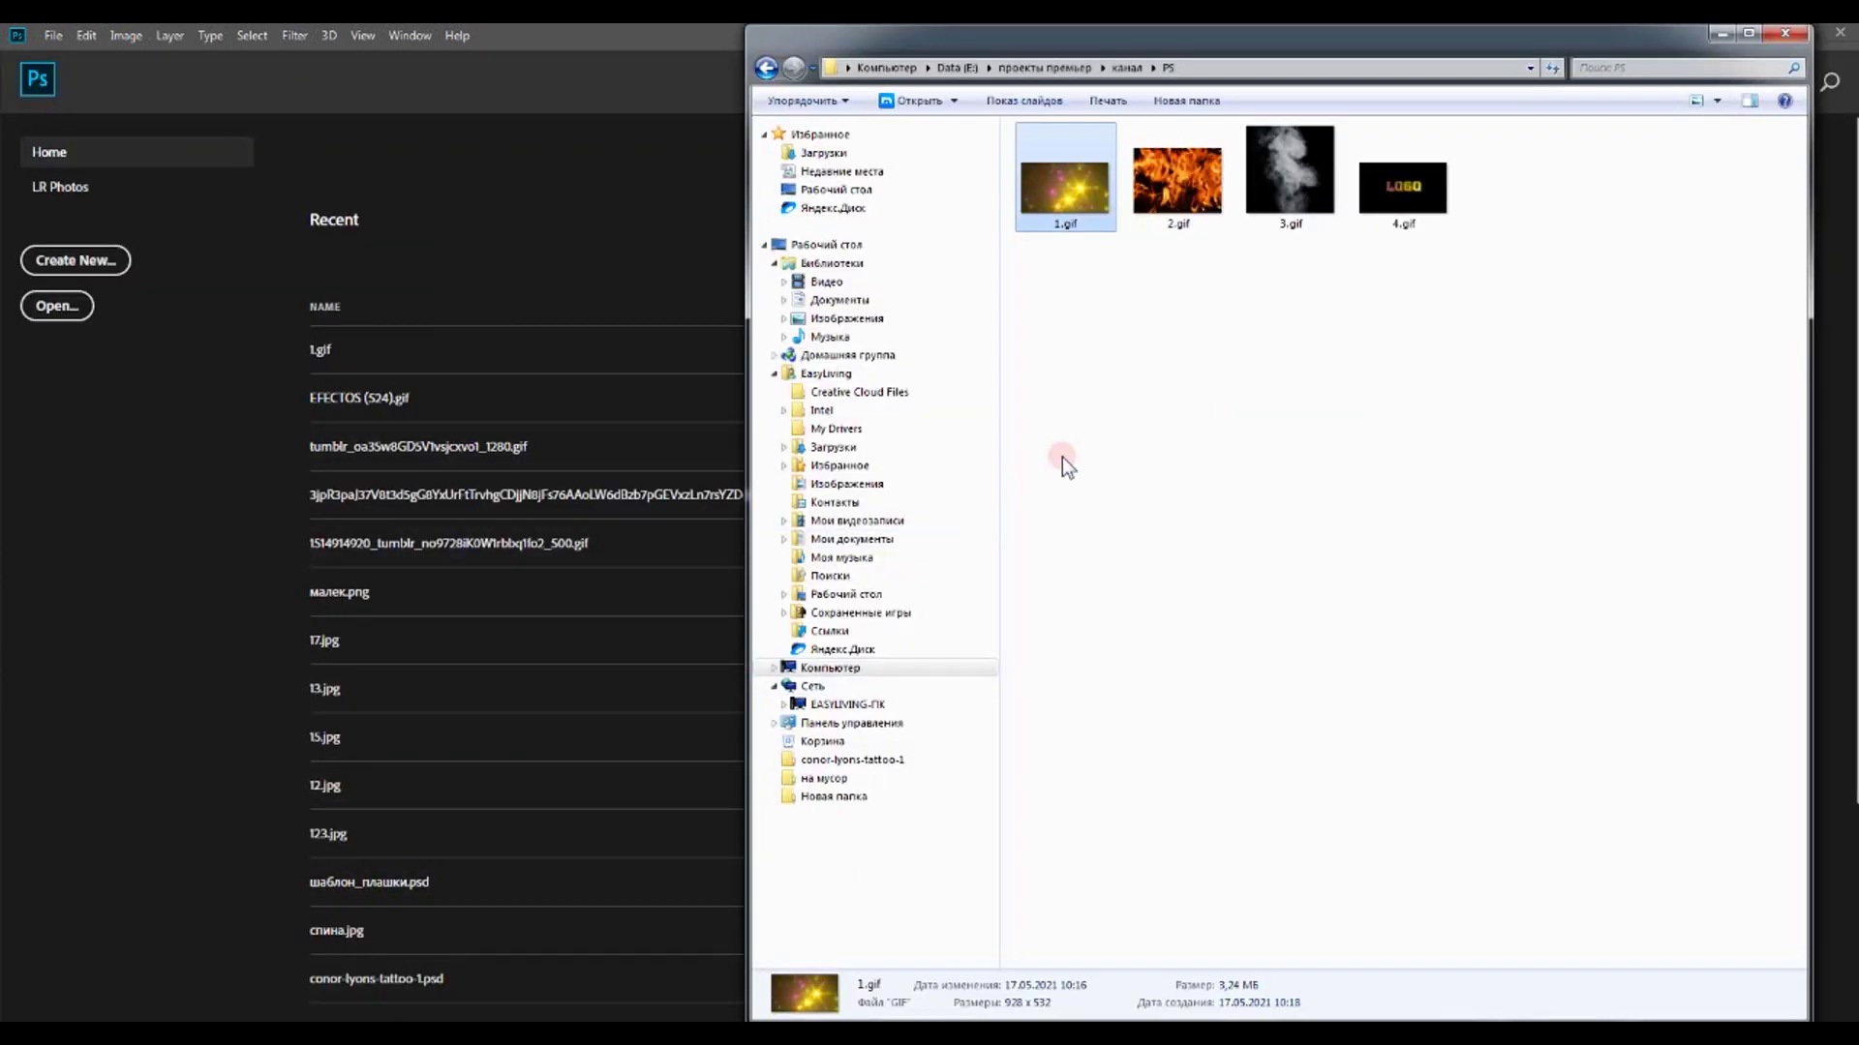
double_click(1411, 191)
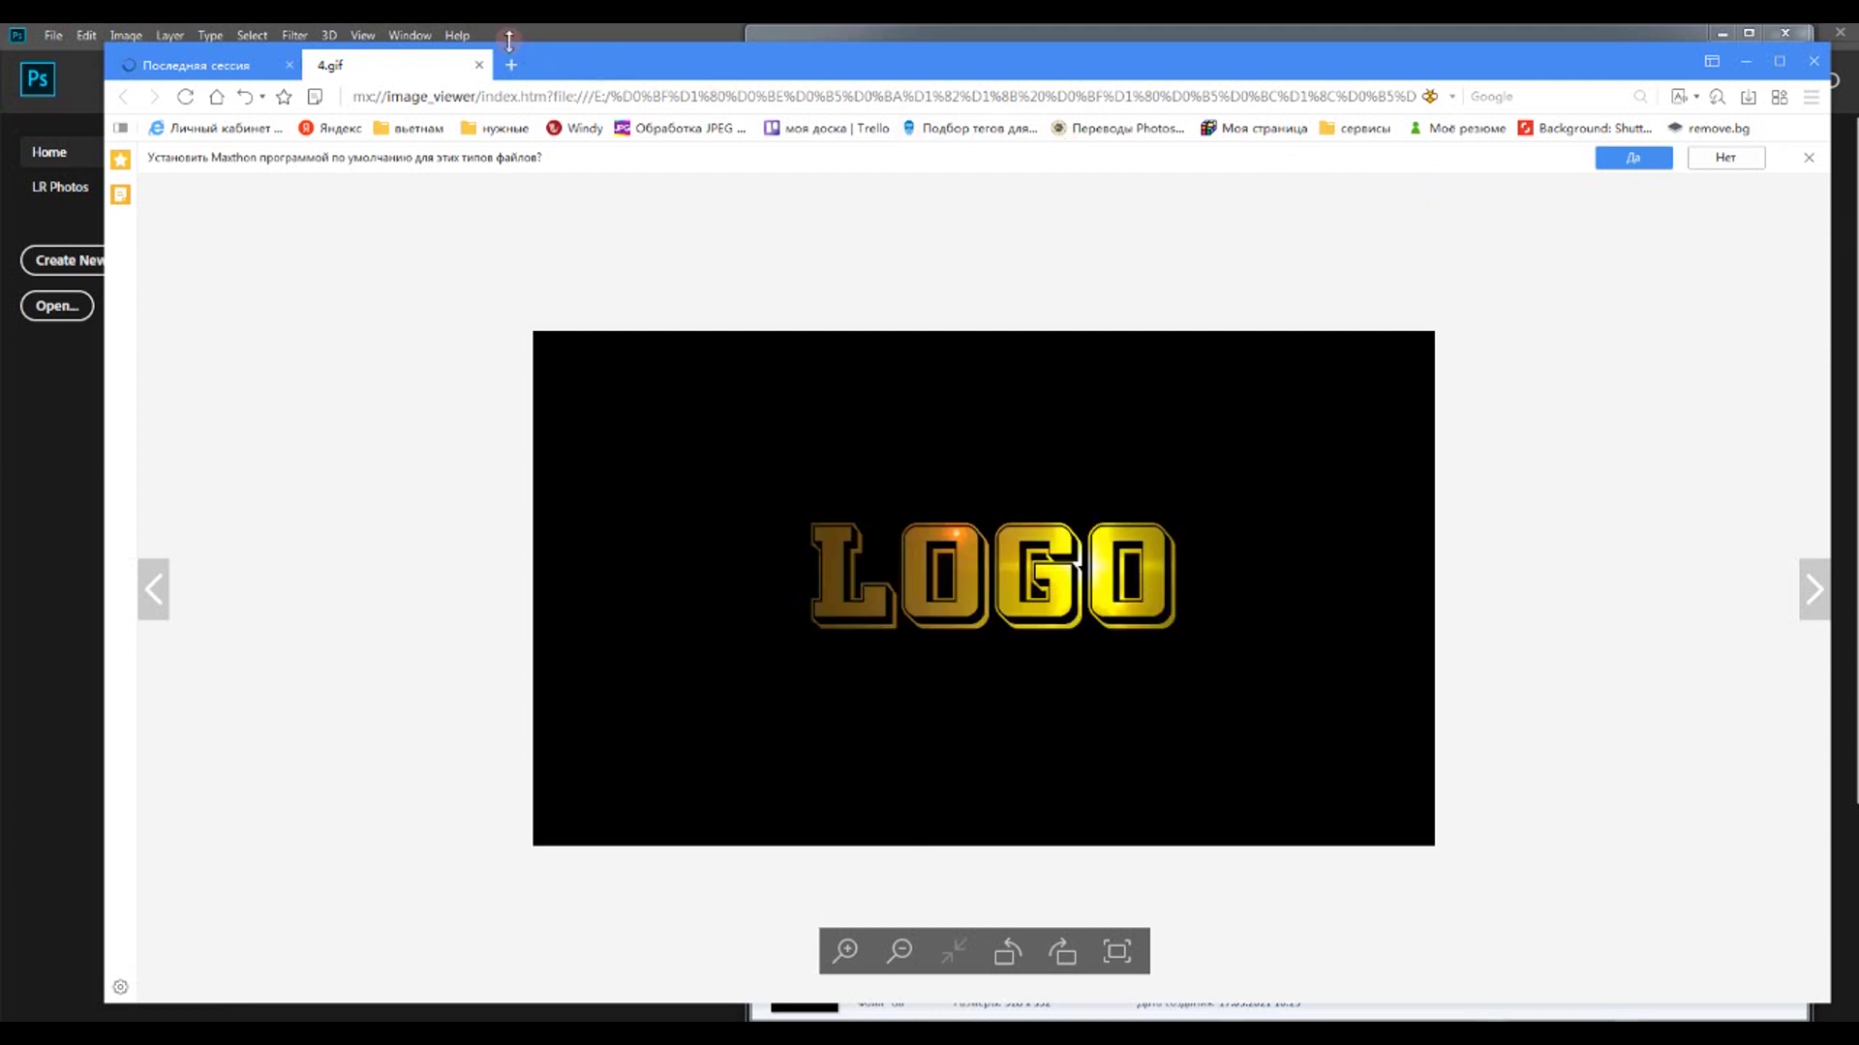
left_click(476, 66)
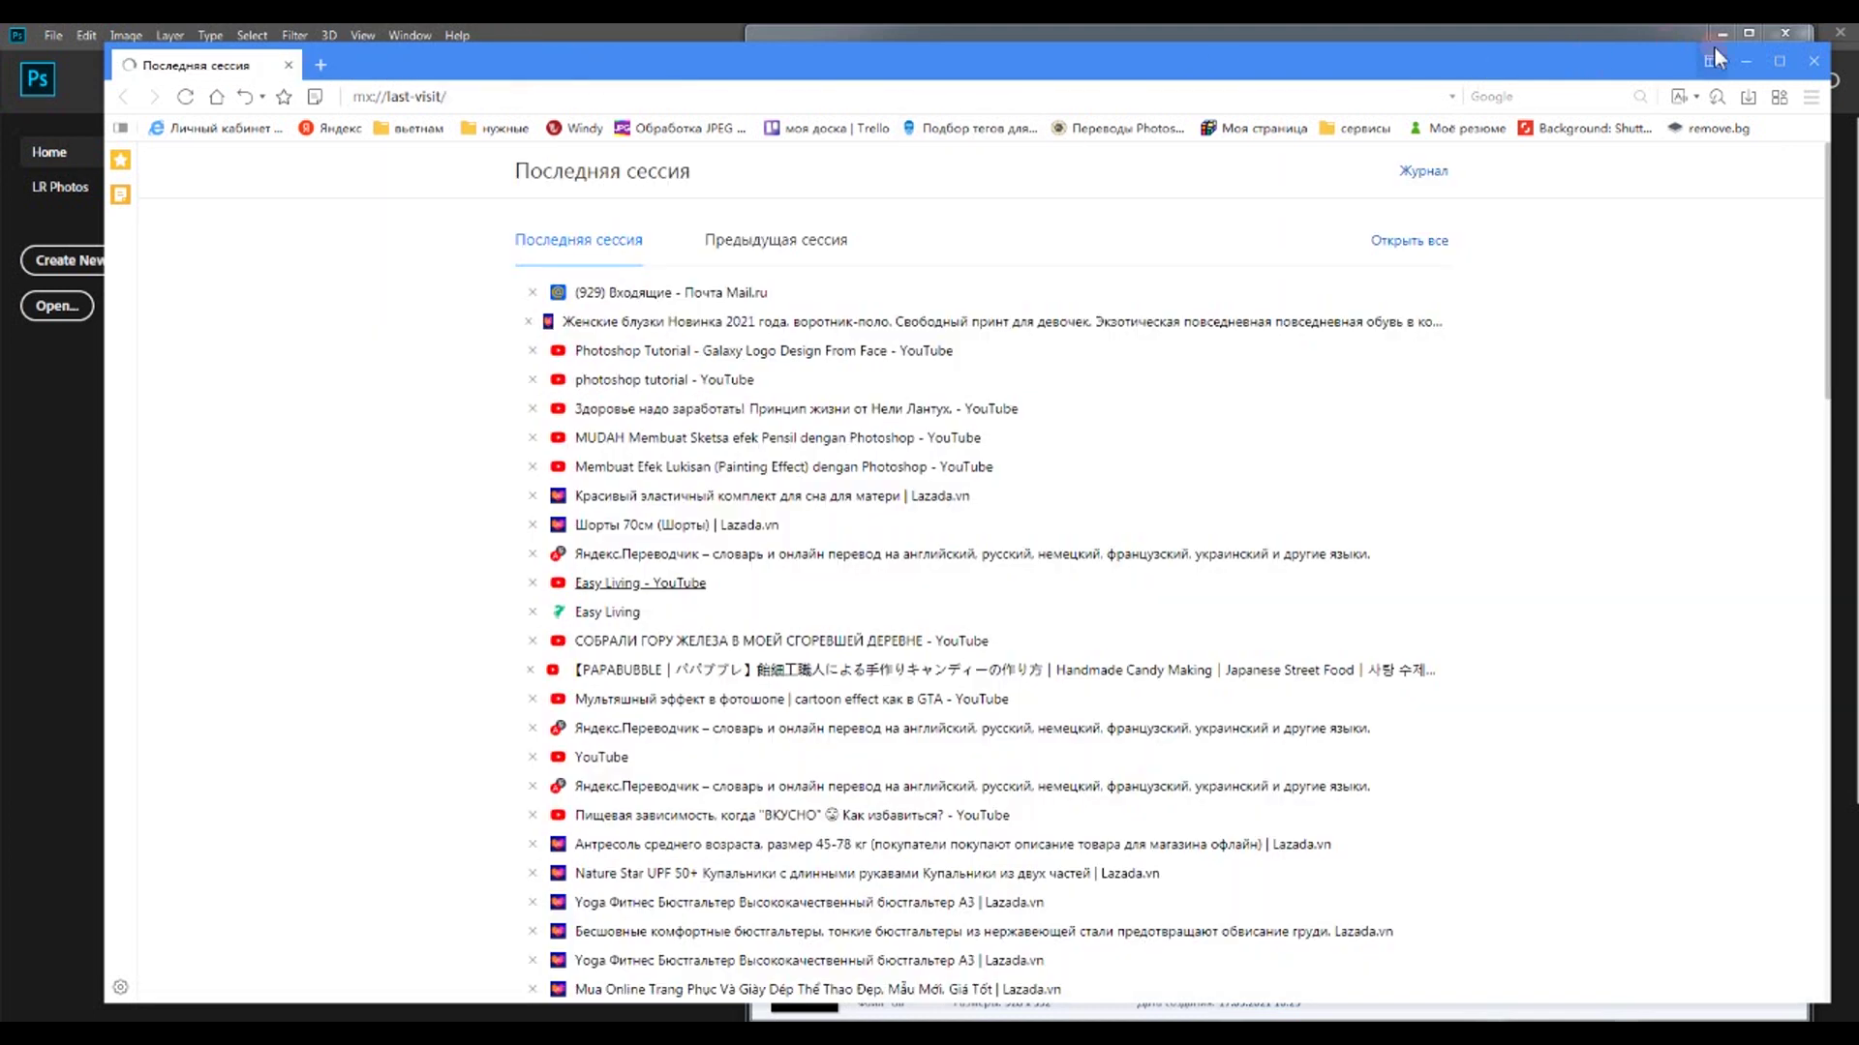
left_click(1740, 62)
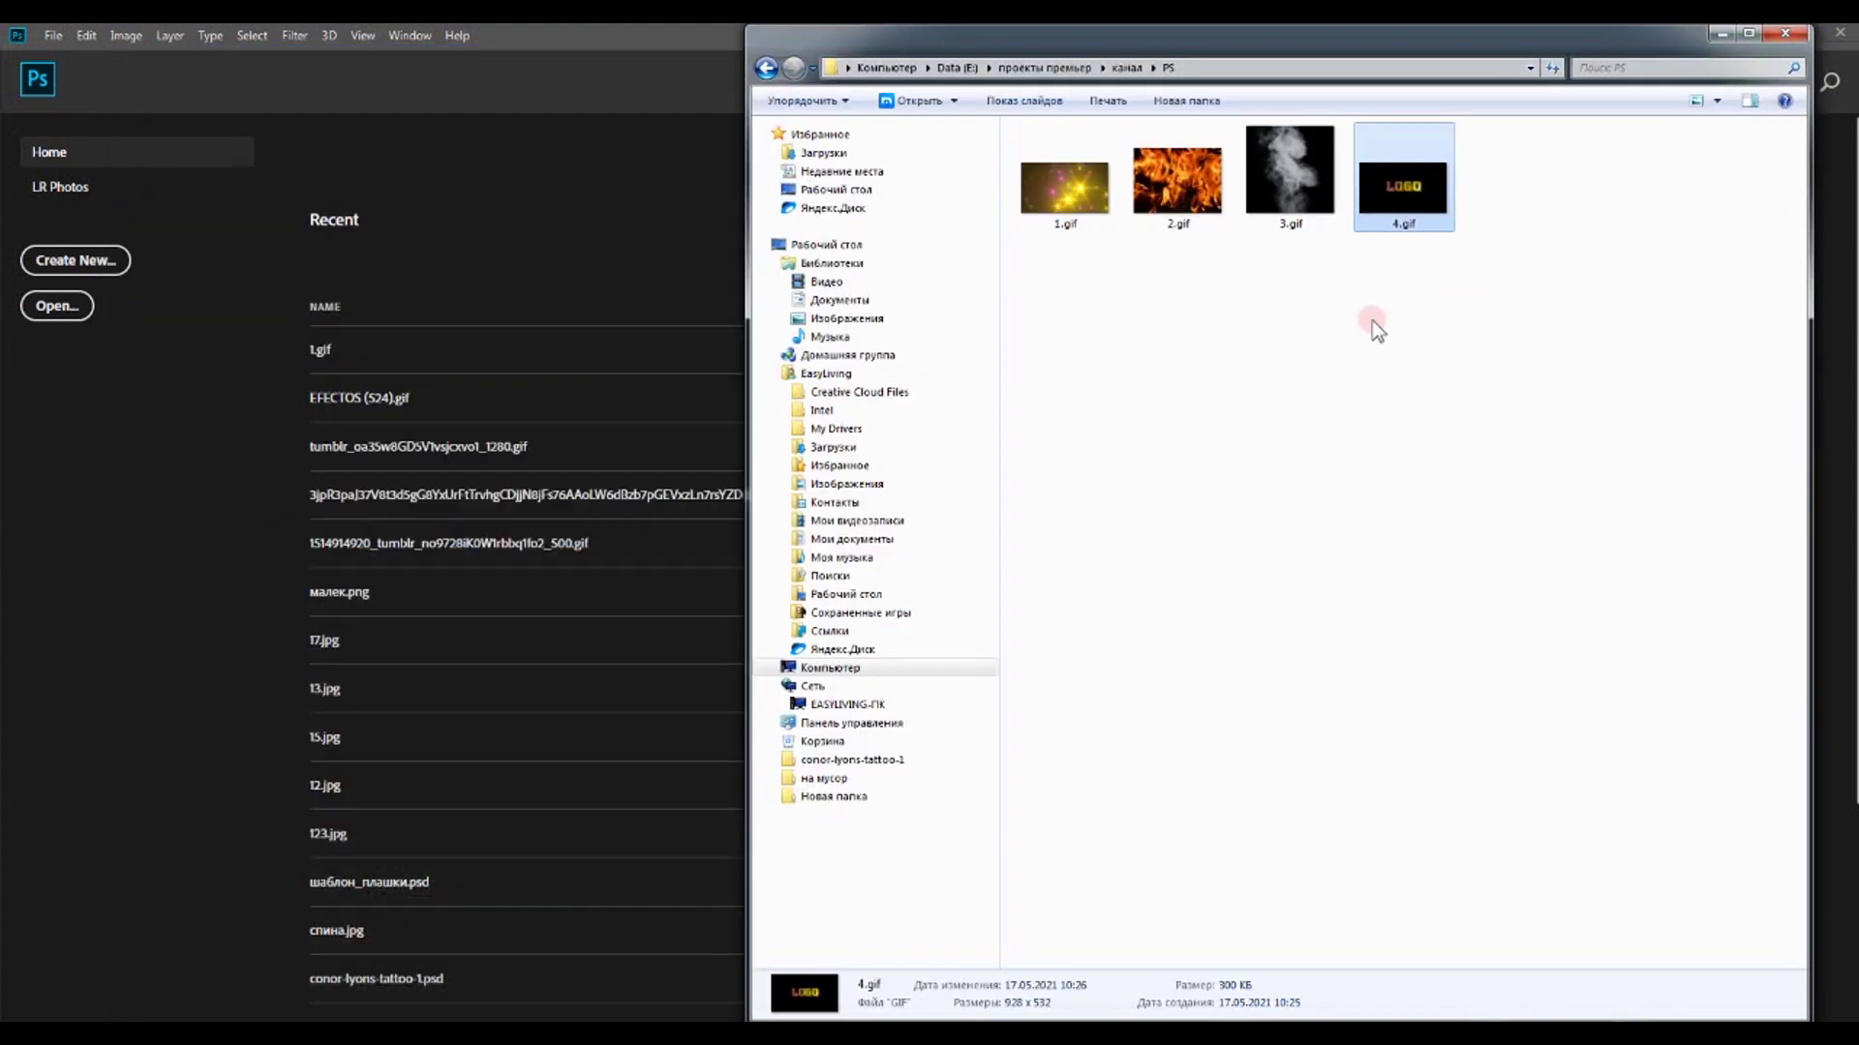
right_click(1201, 184)
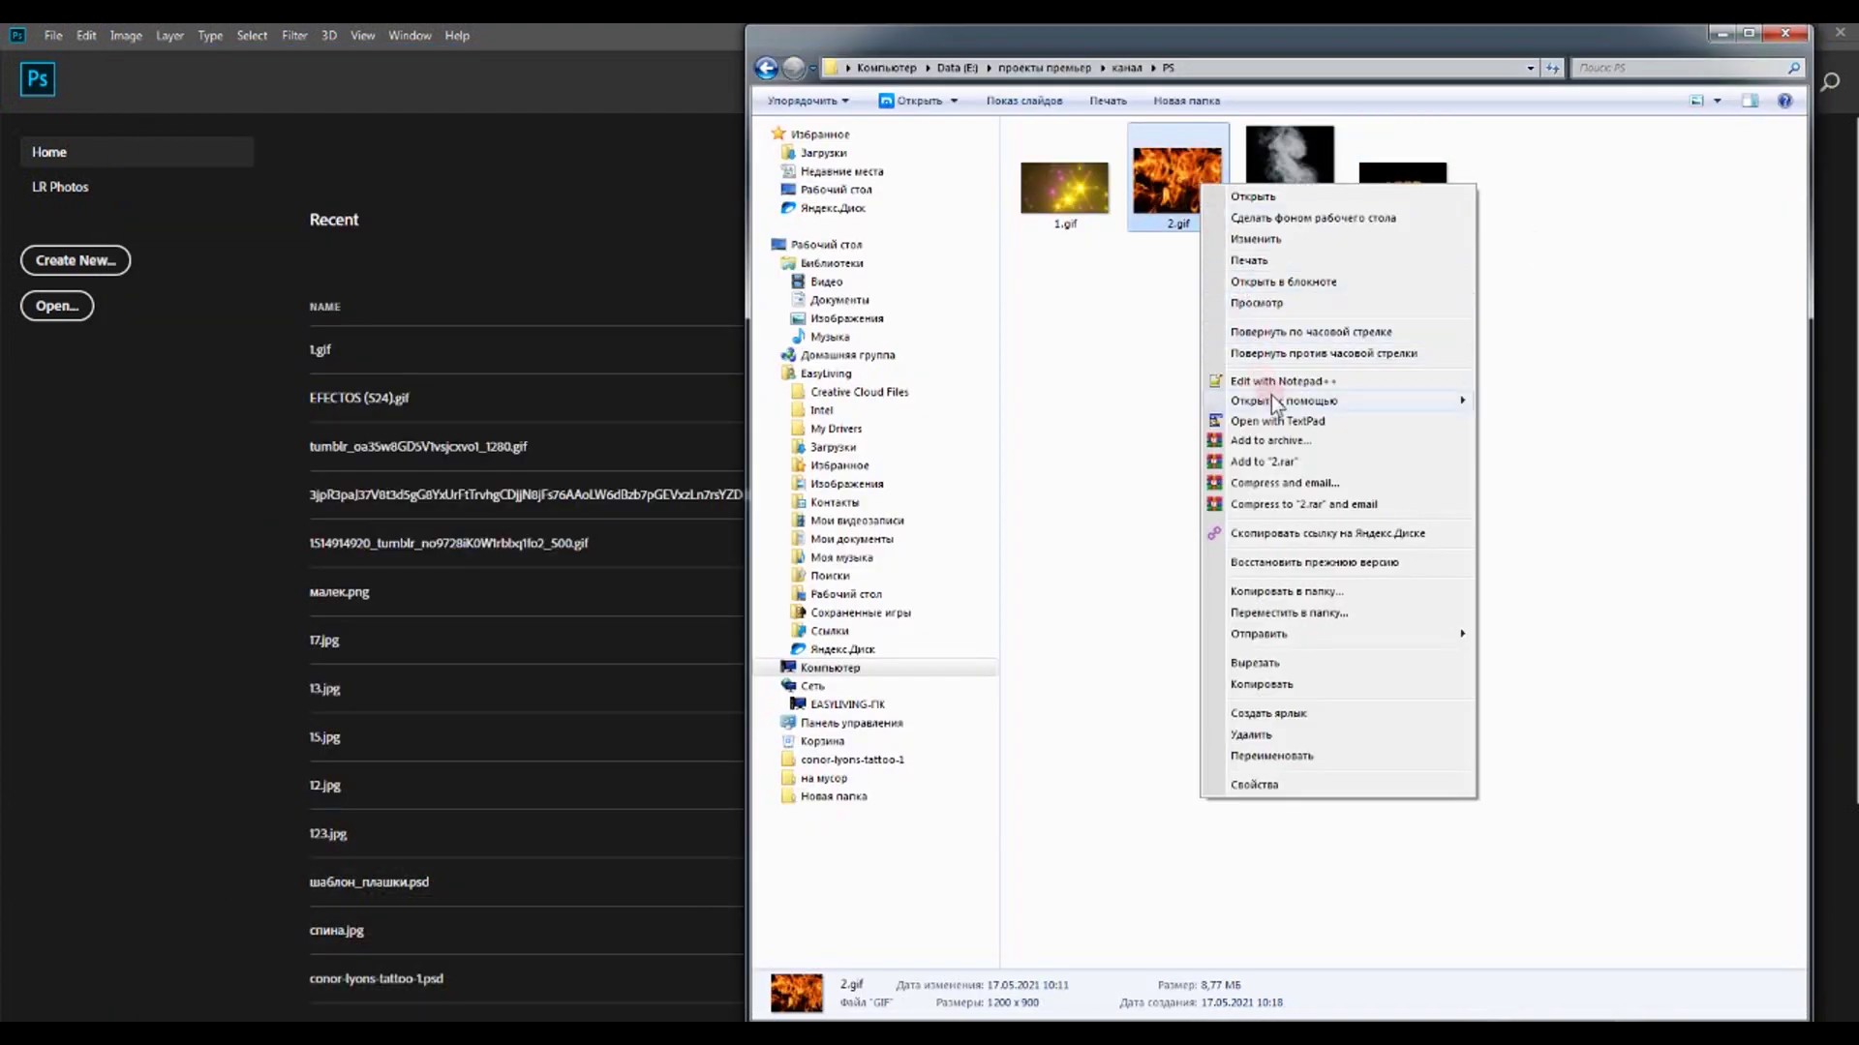
Step: Open the fire animation 2.gif in Photoshop, assigning the working RGB profile
mouse_move(1283, 401)
left_click(1511, 401)
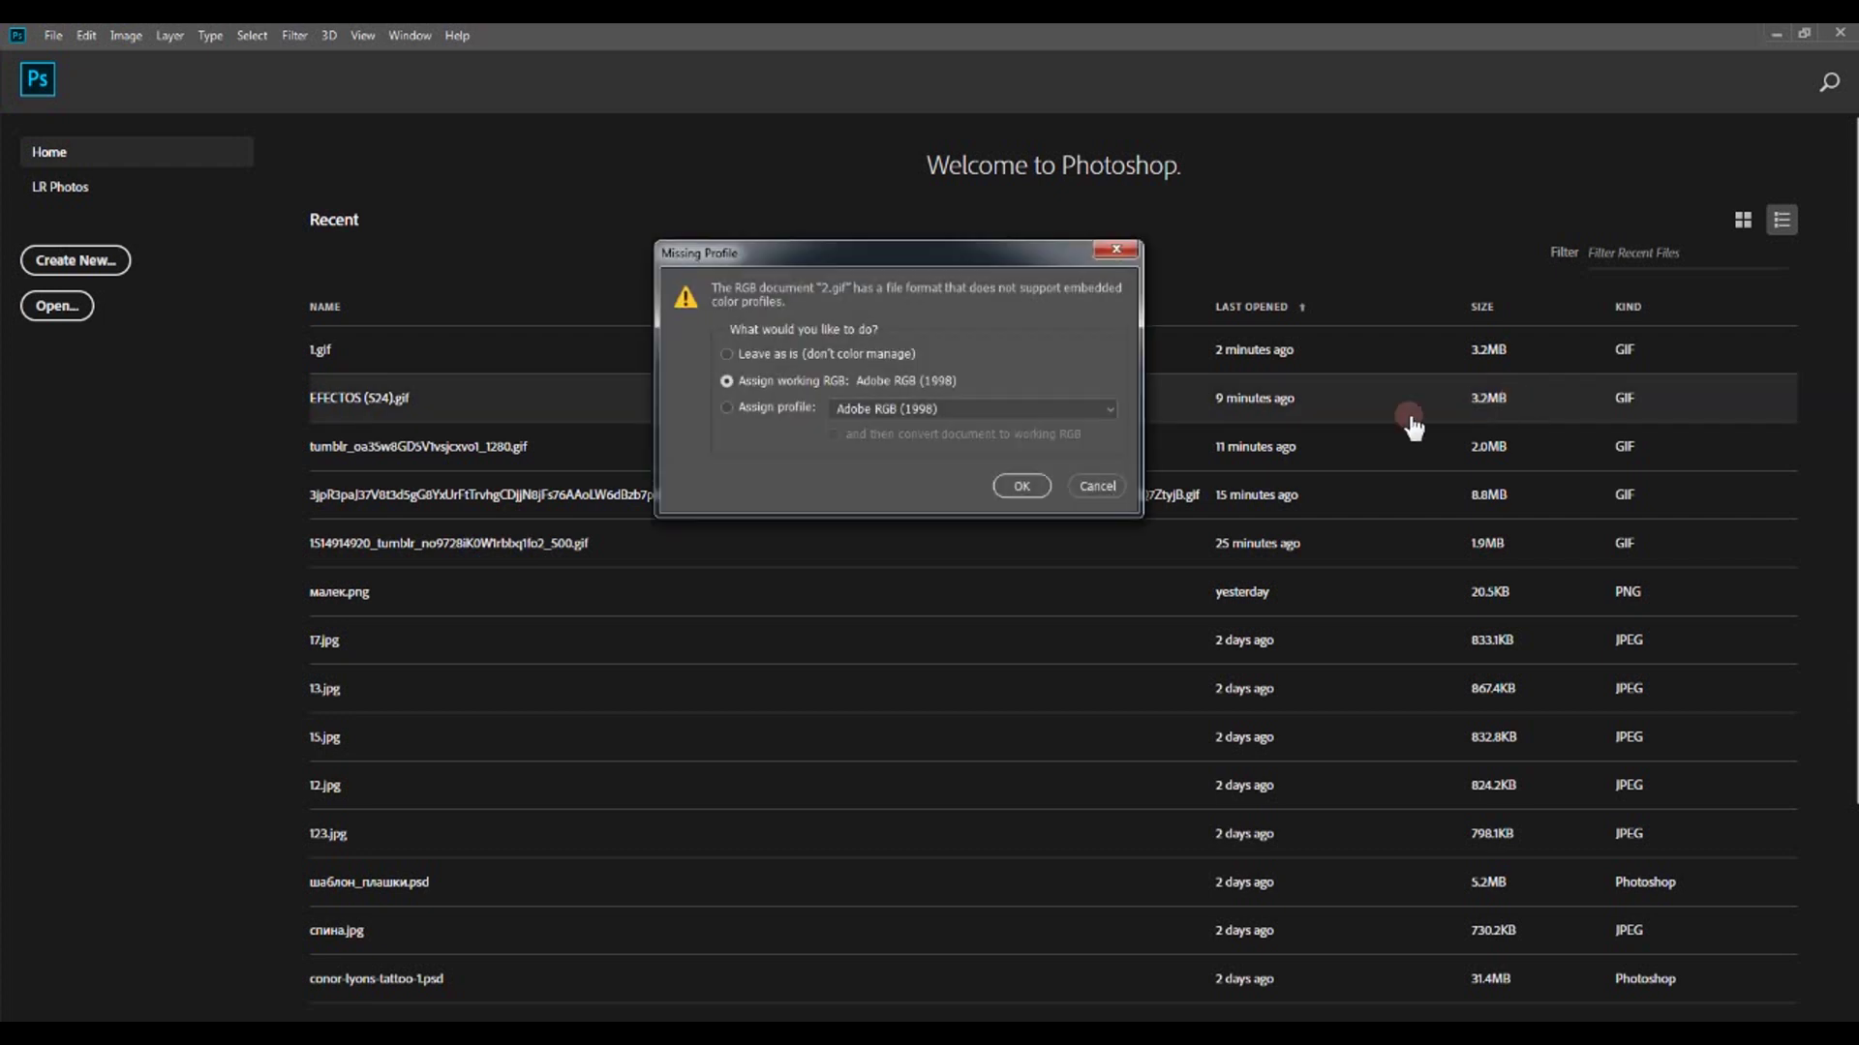
left_click(1025, 485)
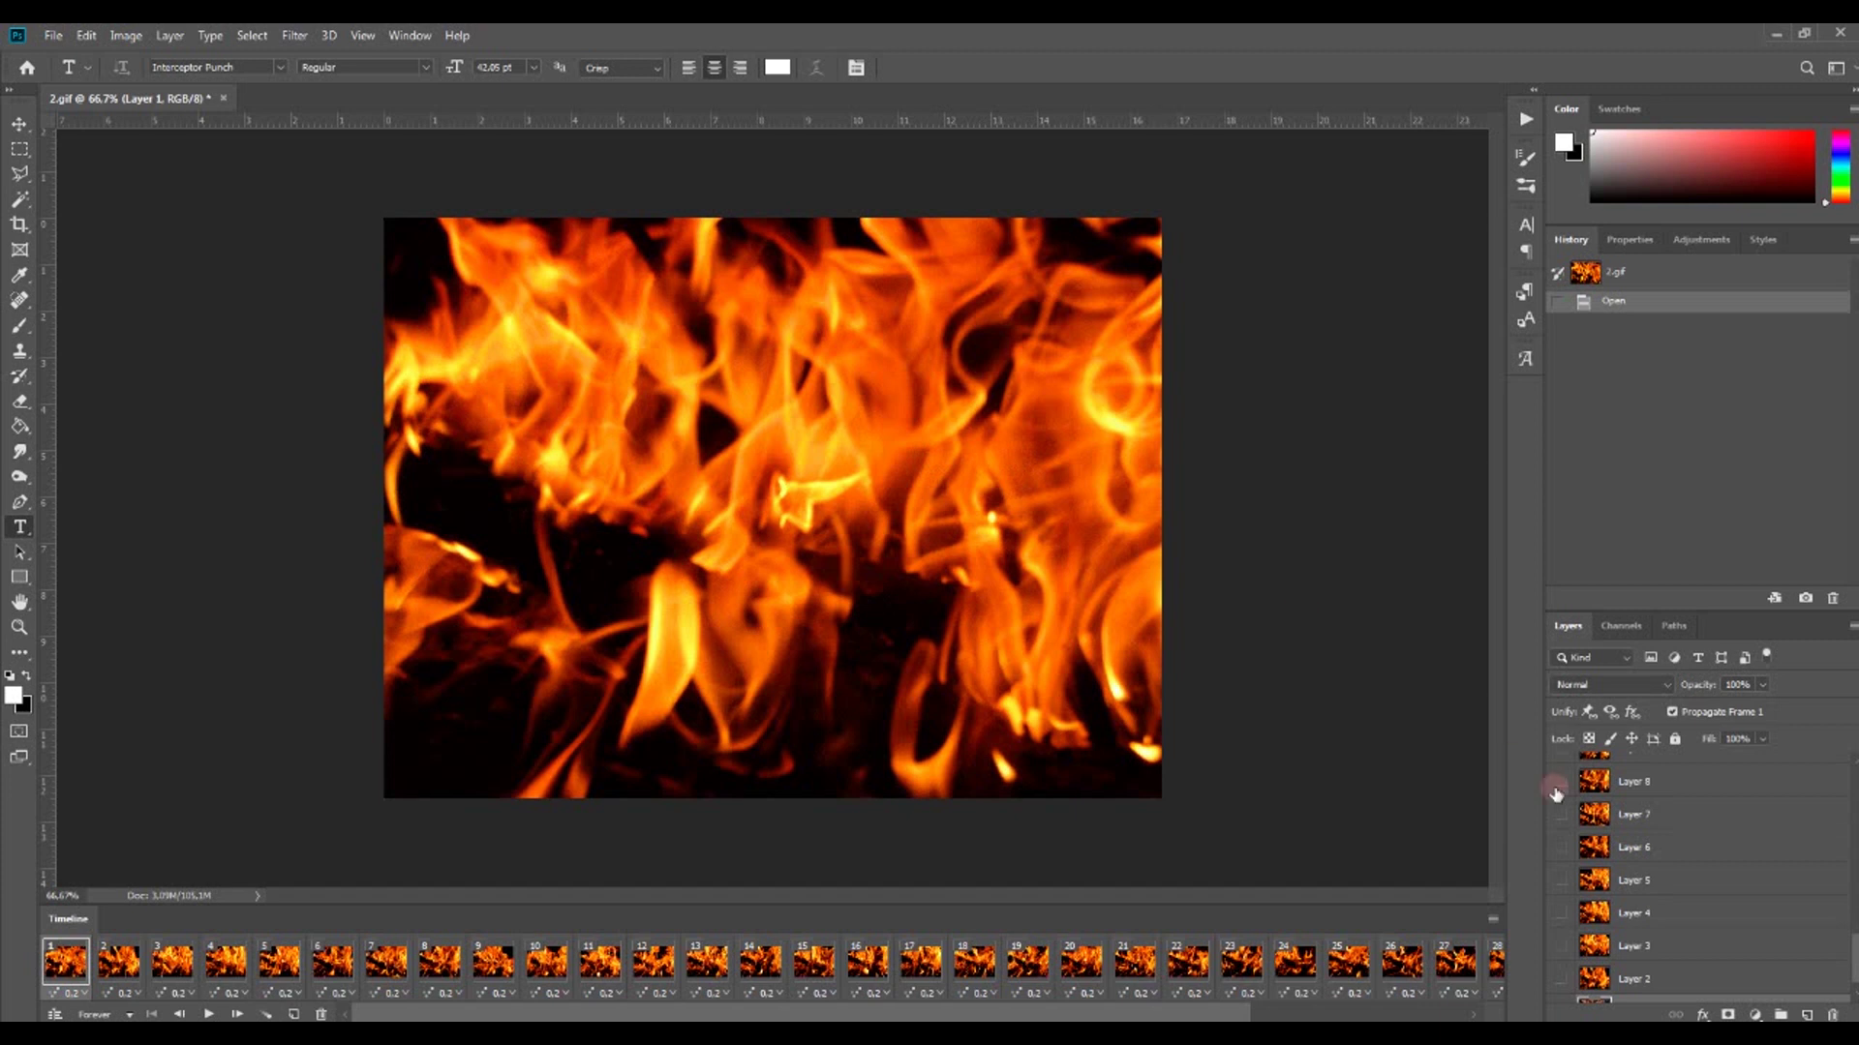
scroll(1690, 831, "down", 1)
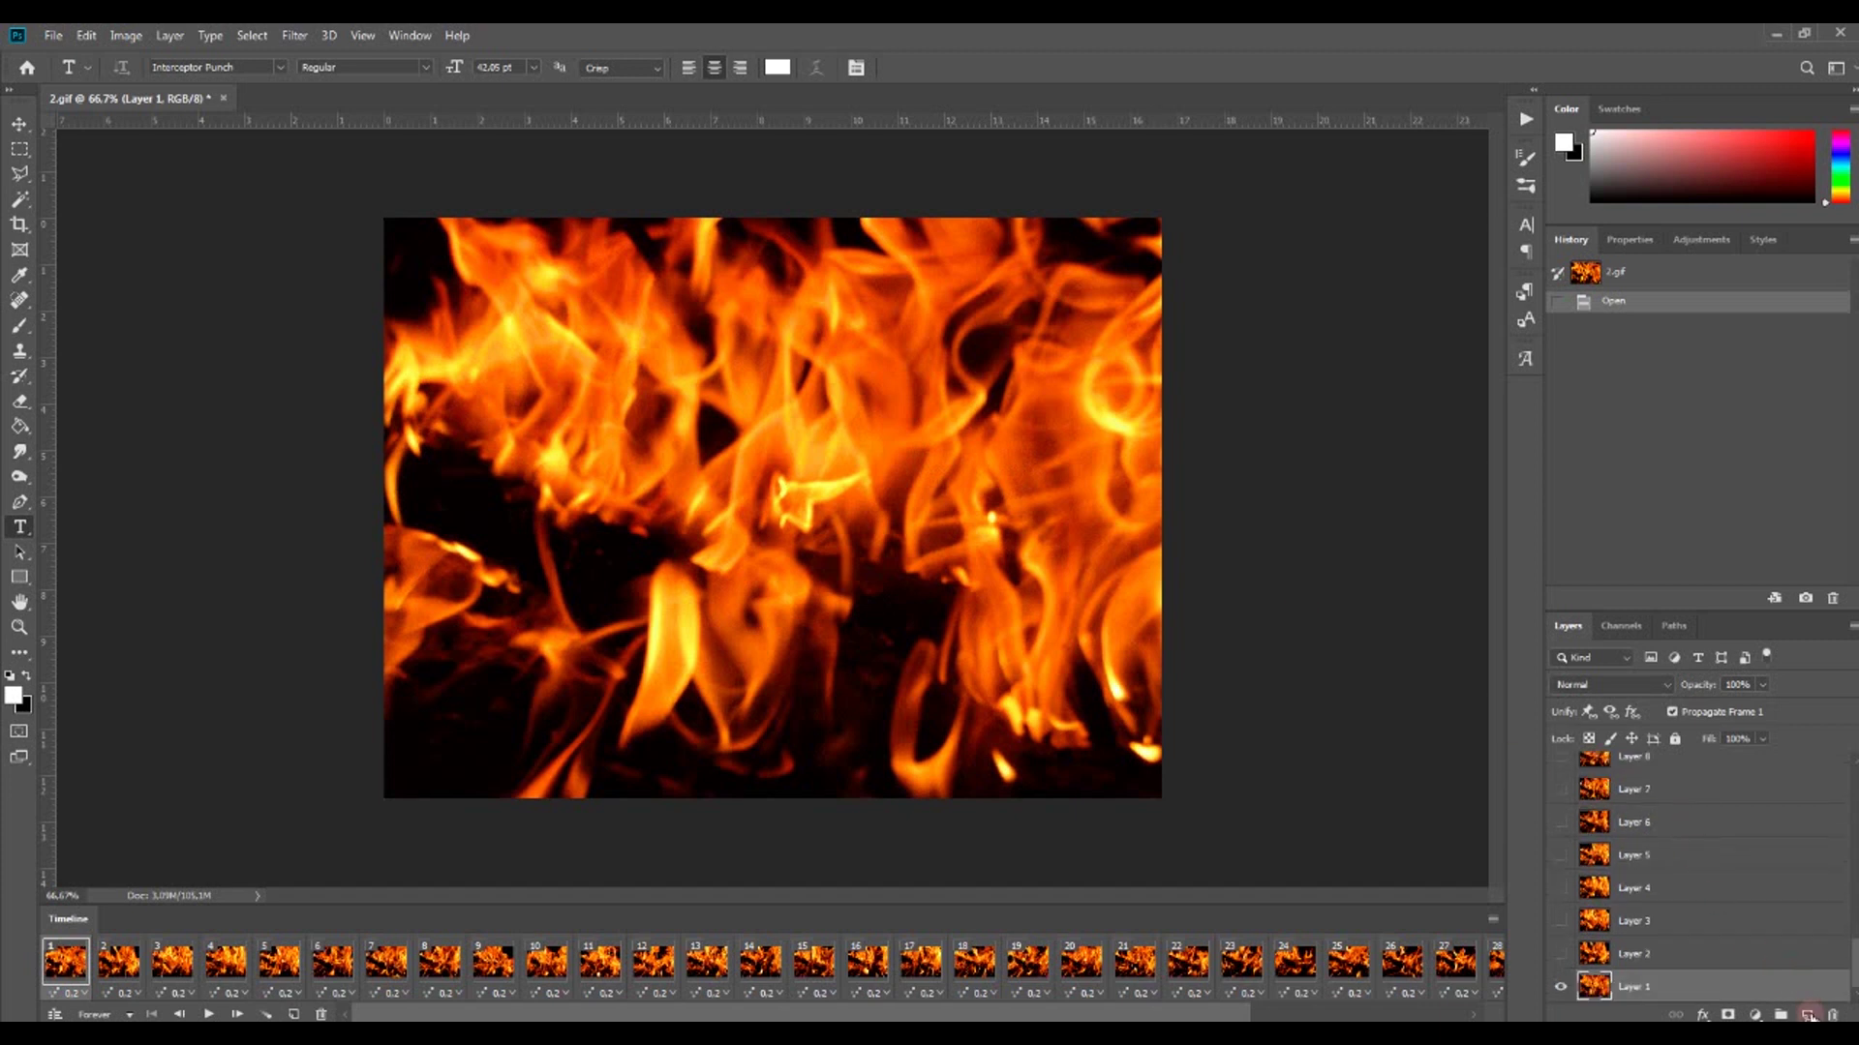
Step: Add new empty layers, then move the fire frame Layer 1 above them and hide it
left_click(1808, 1017)
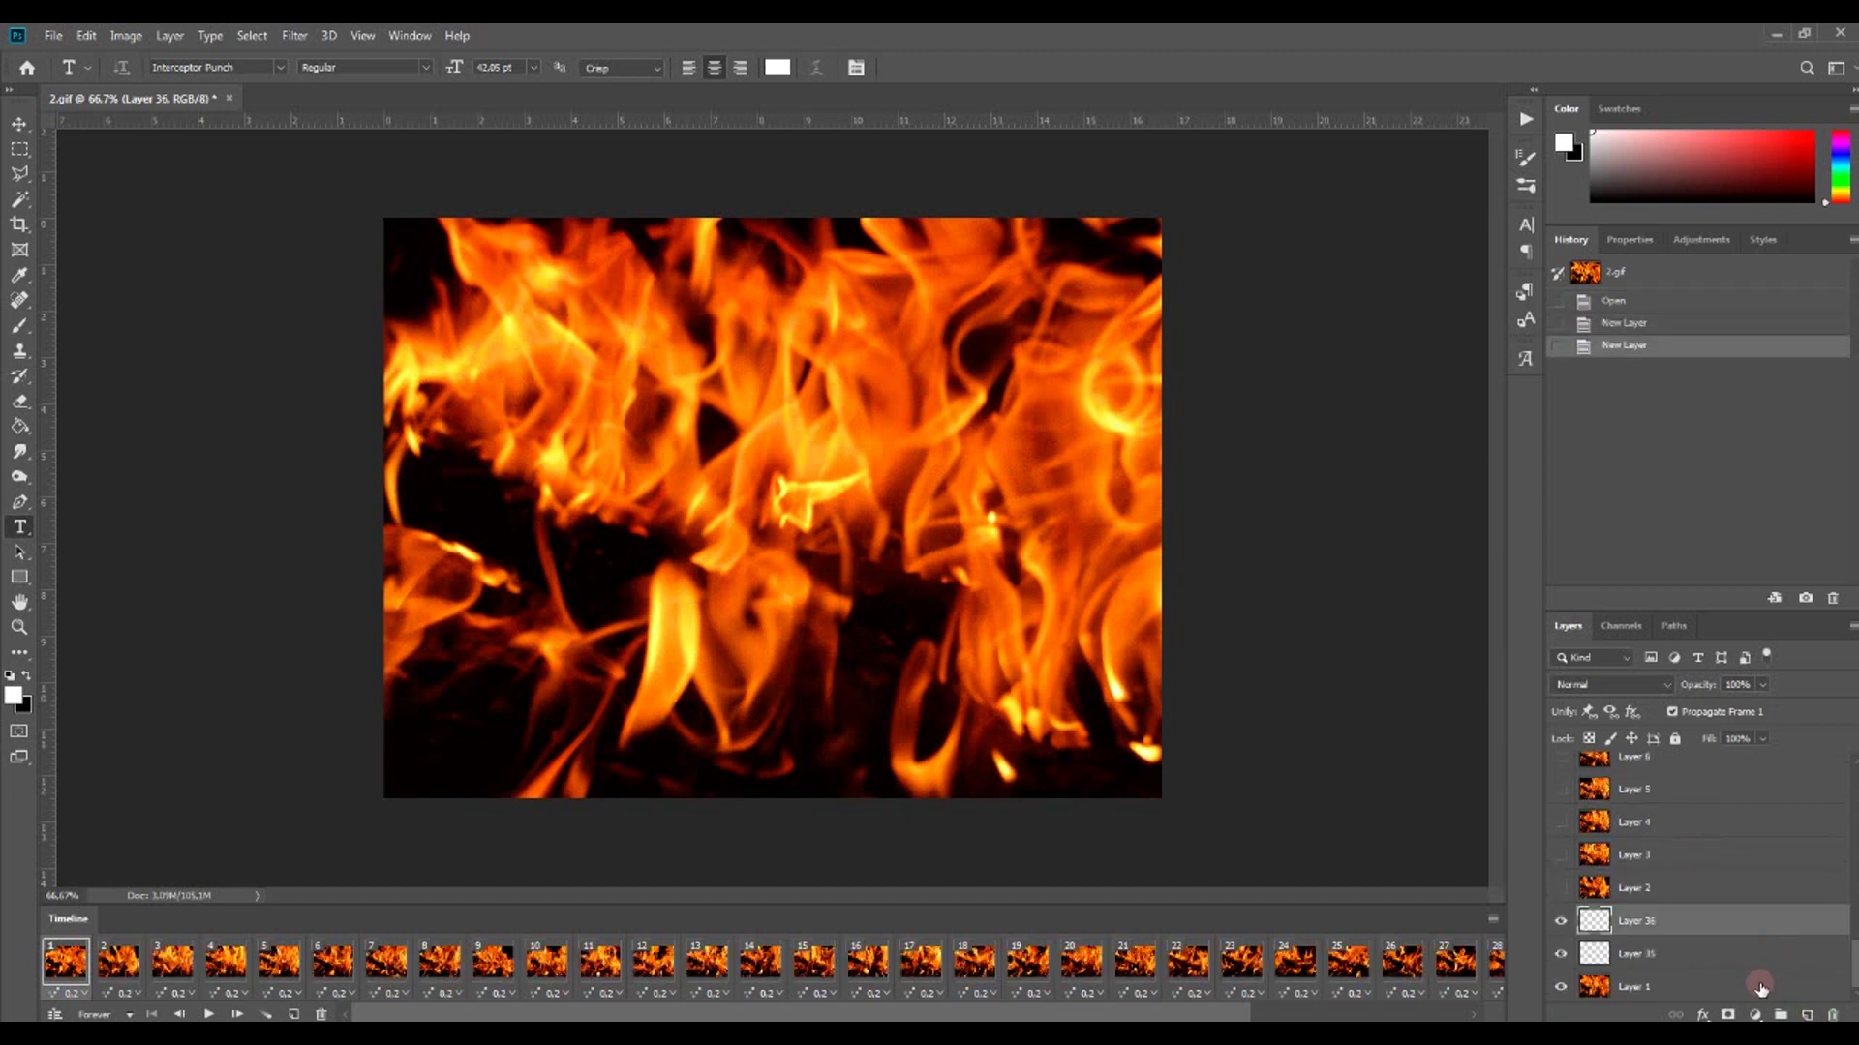
left_click_drag(1759, 995, 1772, 916)
left_click(1561, 921)
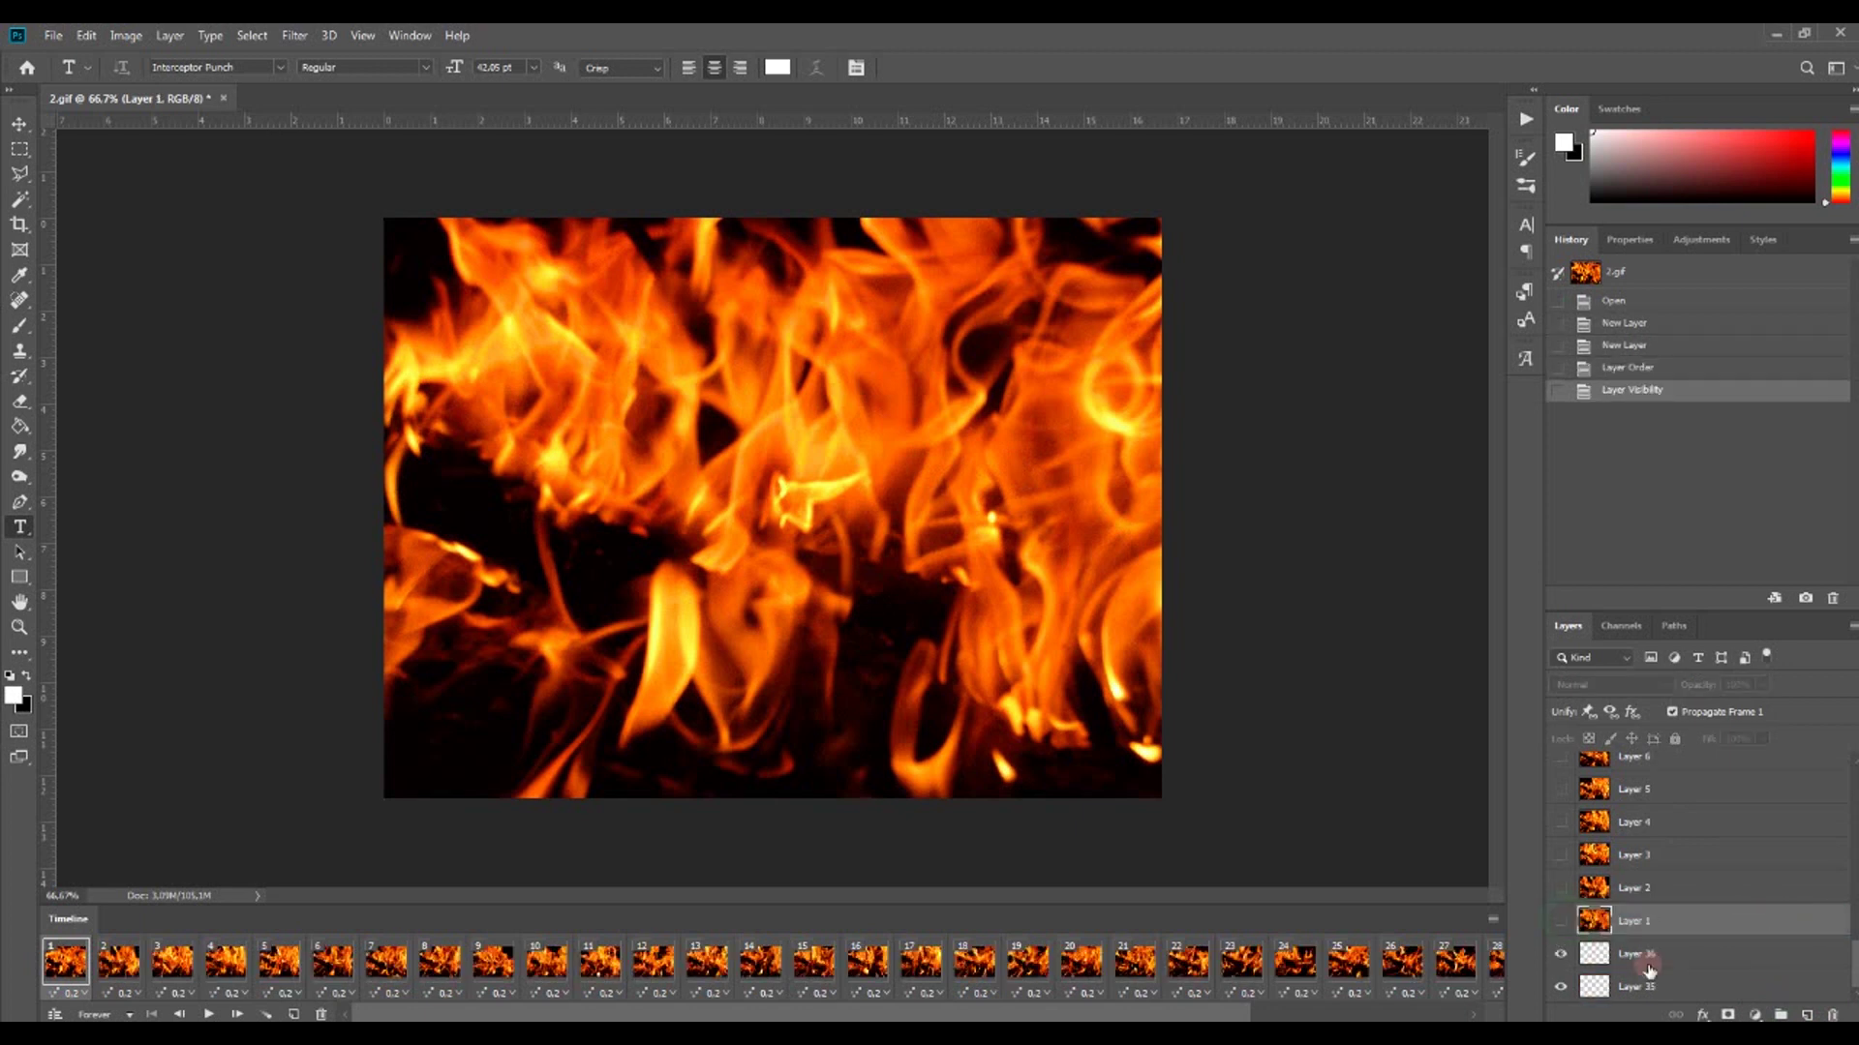
Step: Fill Layer 35 with solid black, then restore white as the foreground colour
left_click(1684, 983)
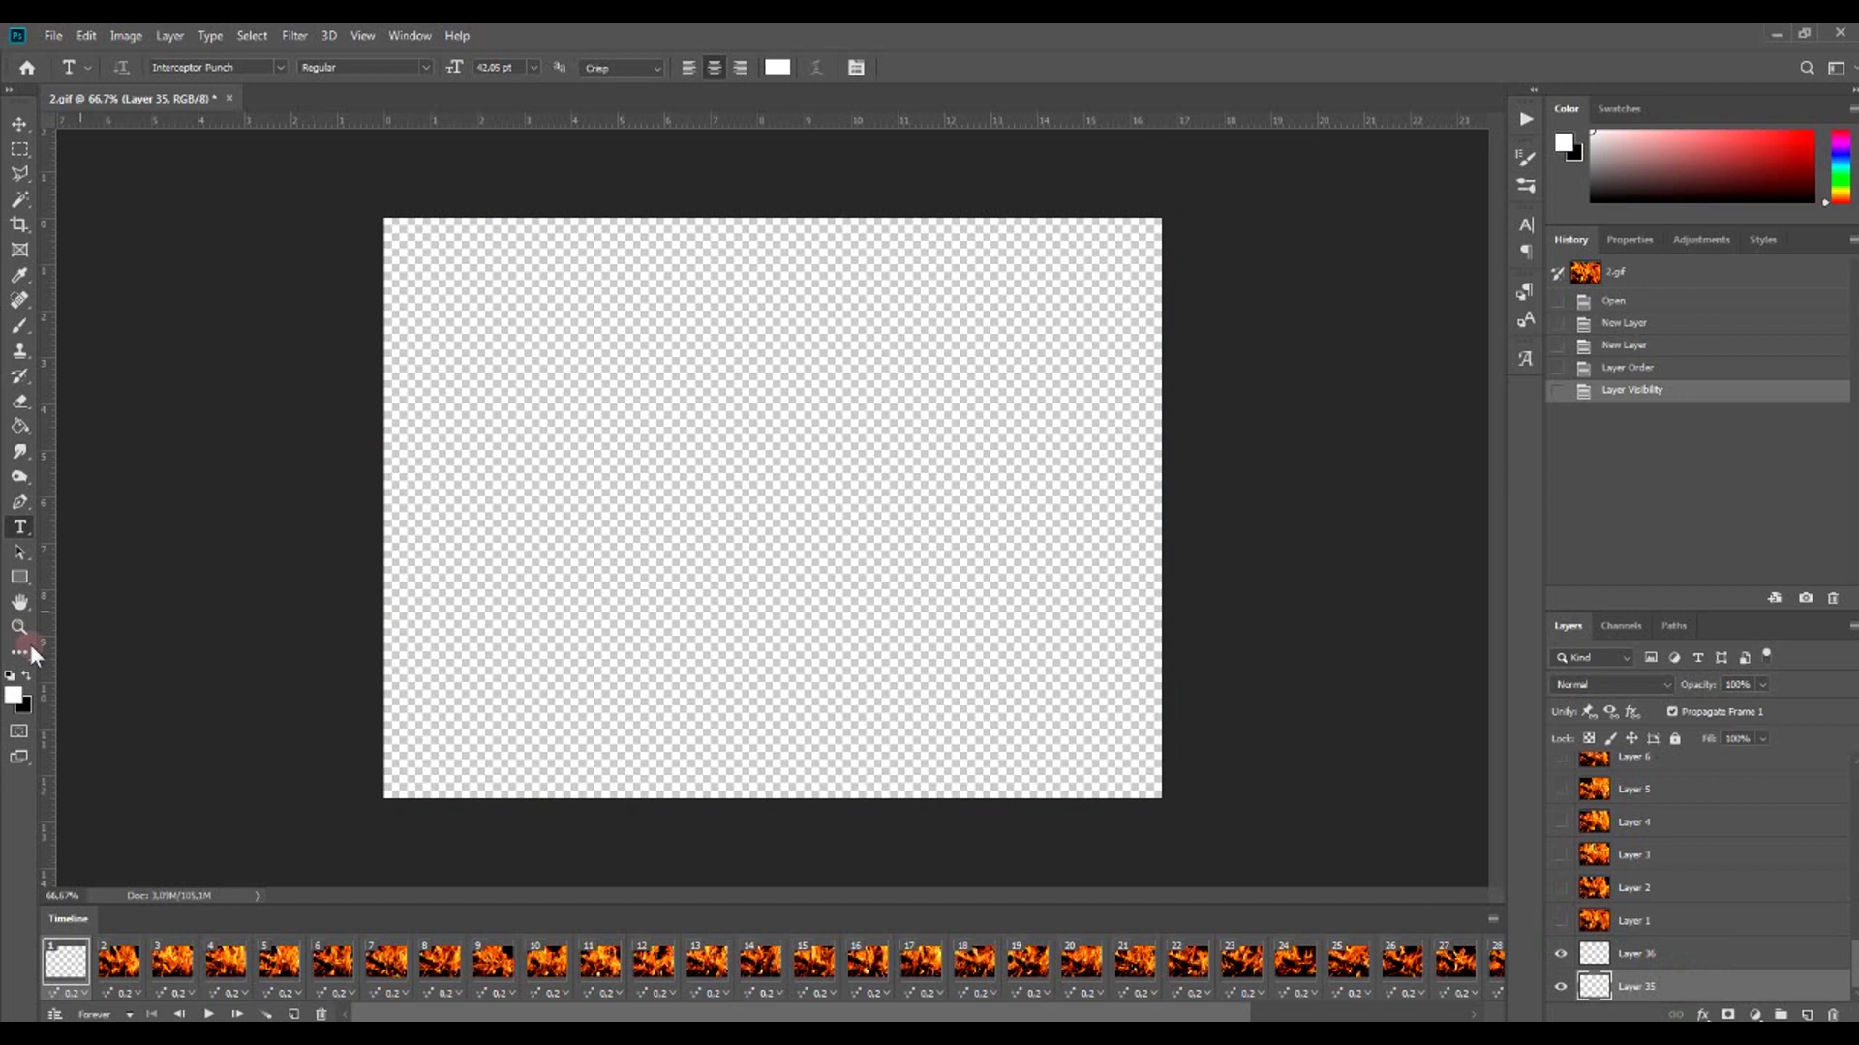
left_click(21, 677)
left_click(21, 428)
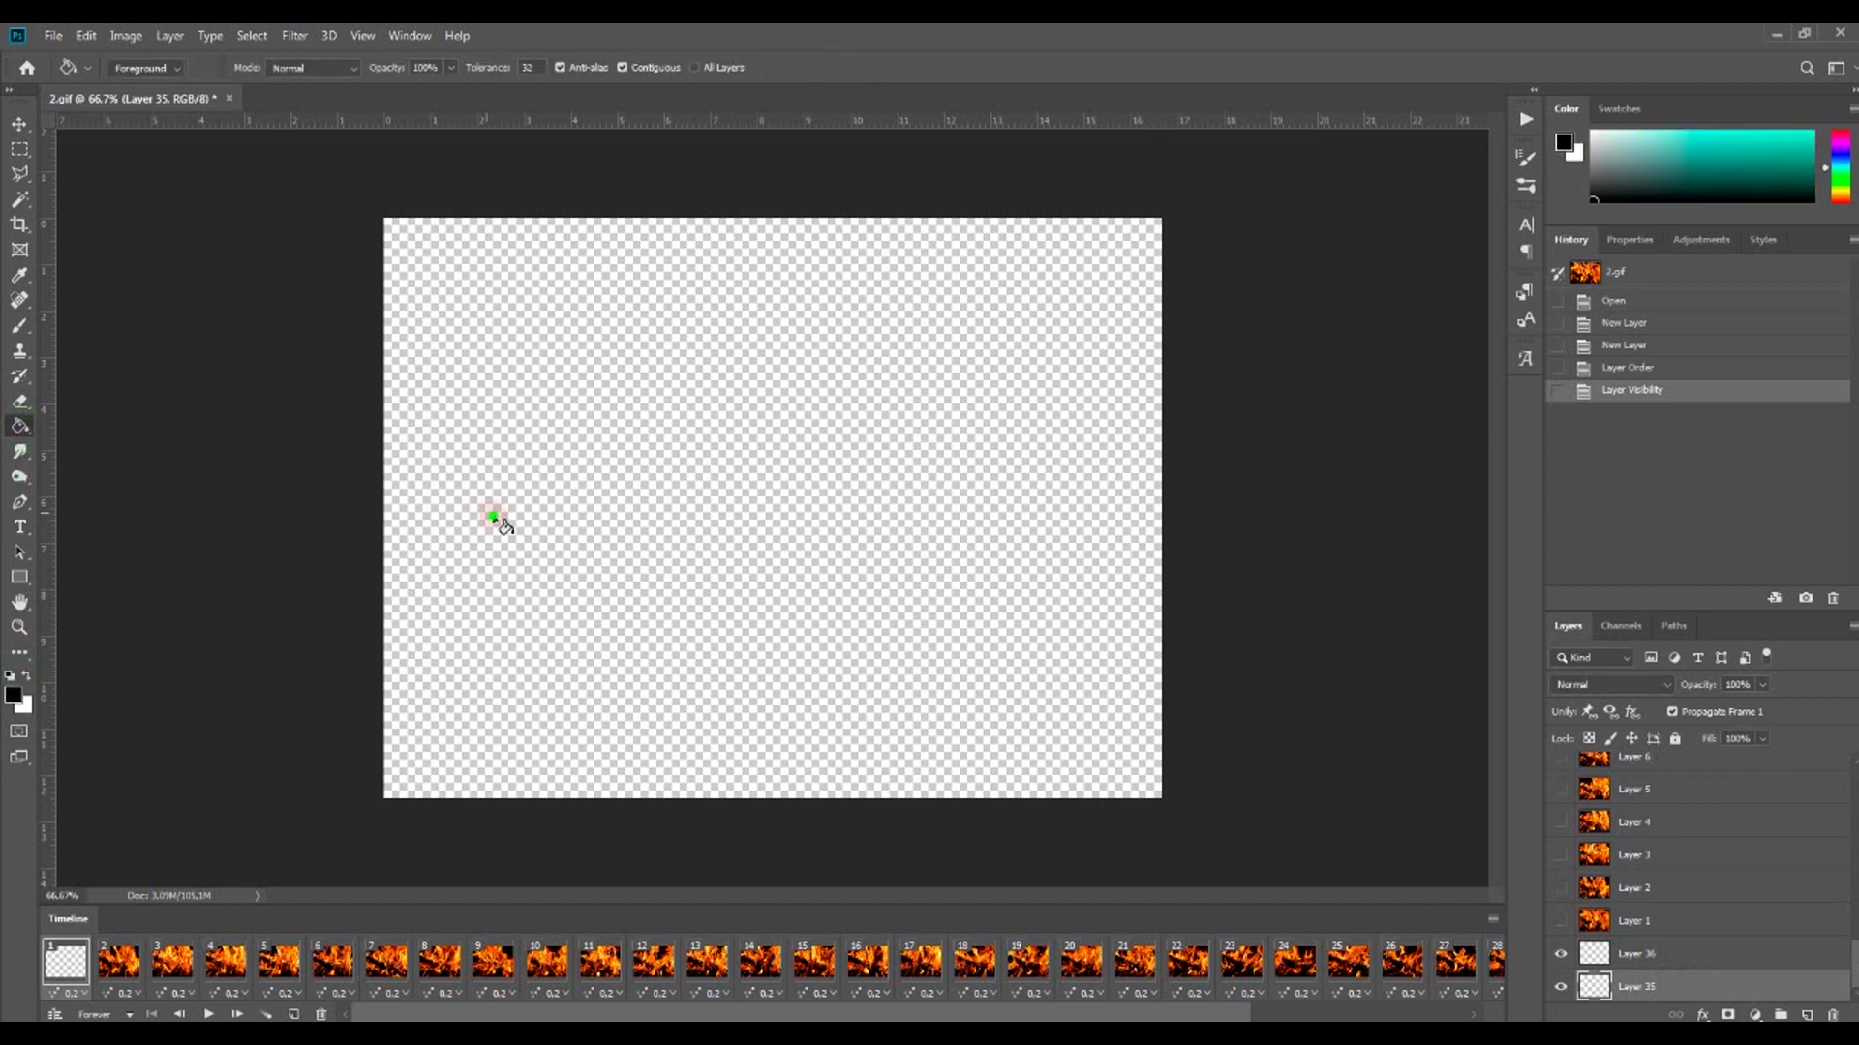
left_click(492, 519)
left_click(26, 677)
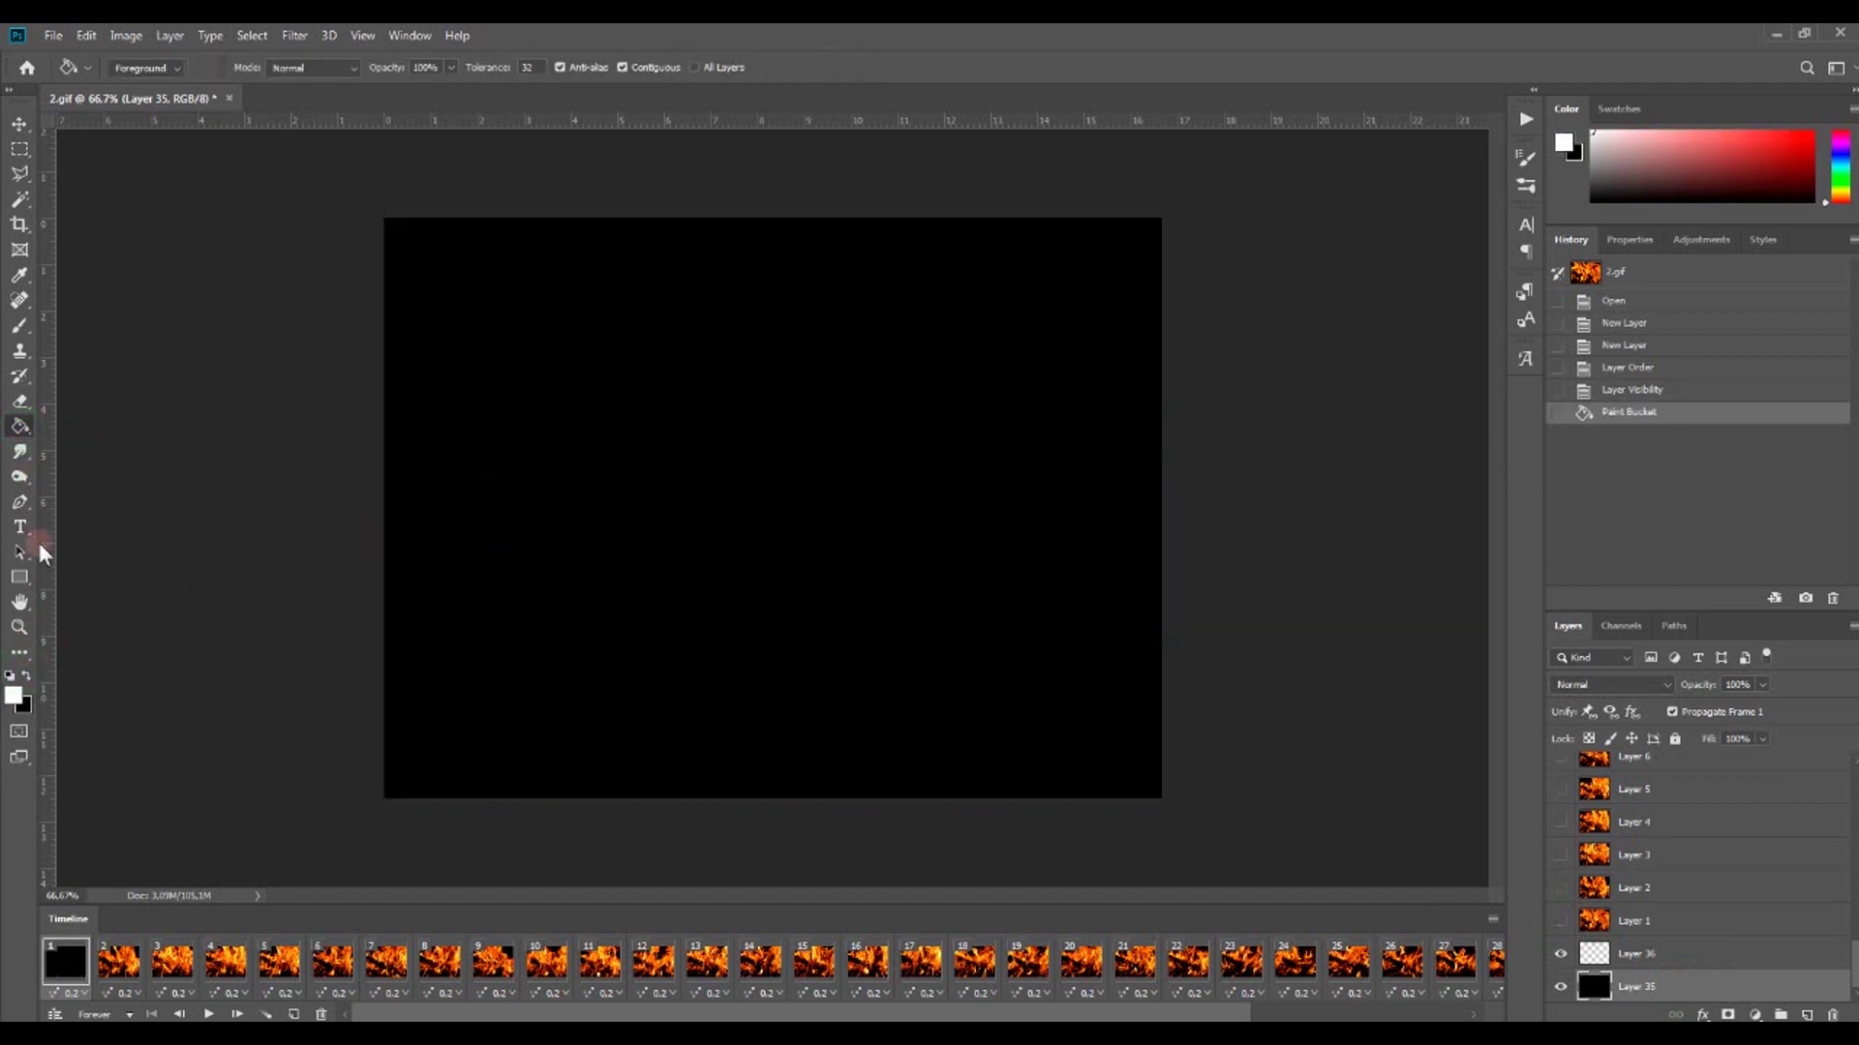
left_click(22, 529)
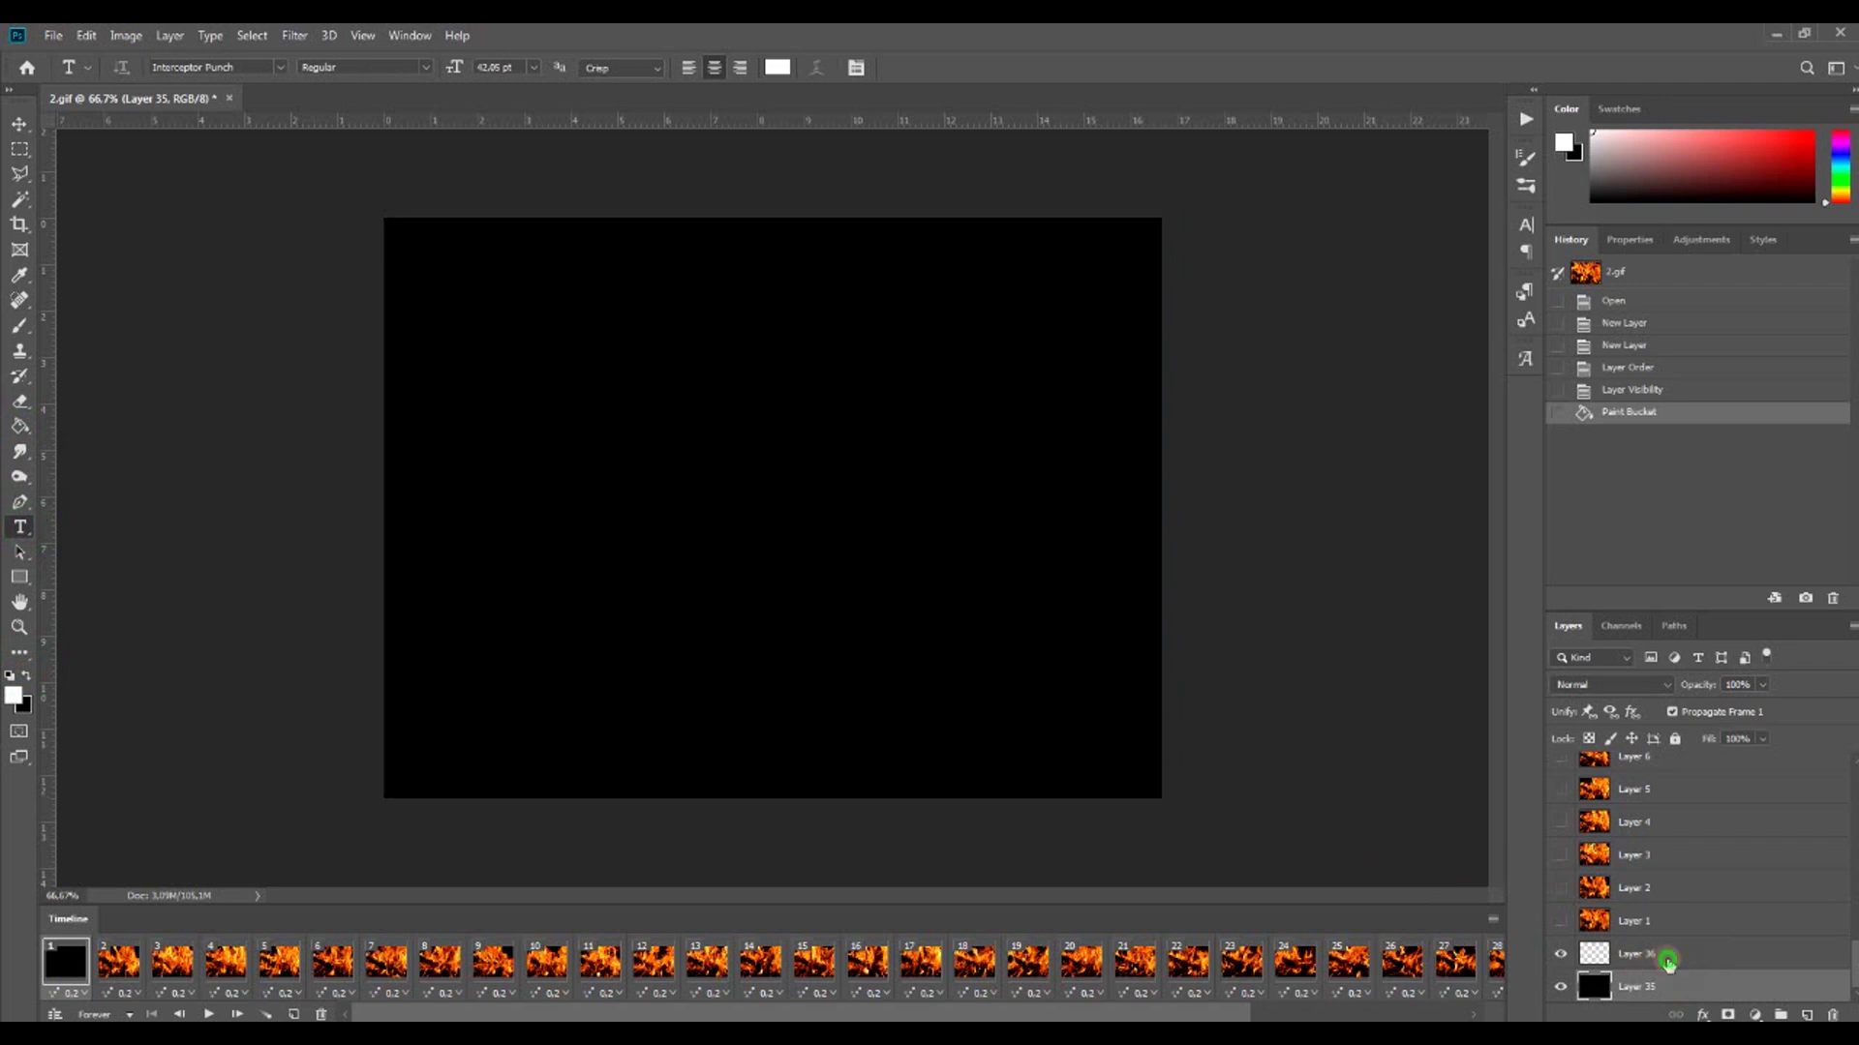
Step: Add white LOGO text on Layer 36 in the lower part of the canvas
left_click(1657, 956)
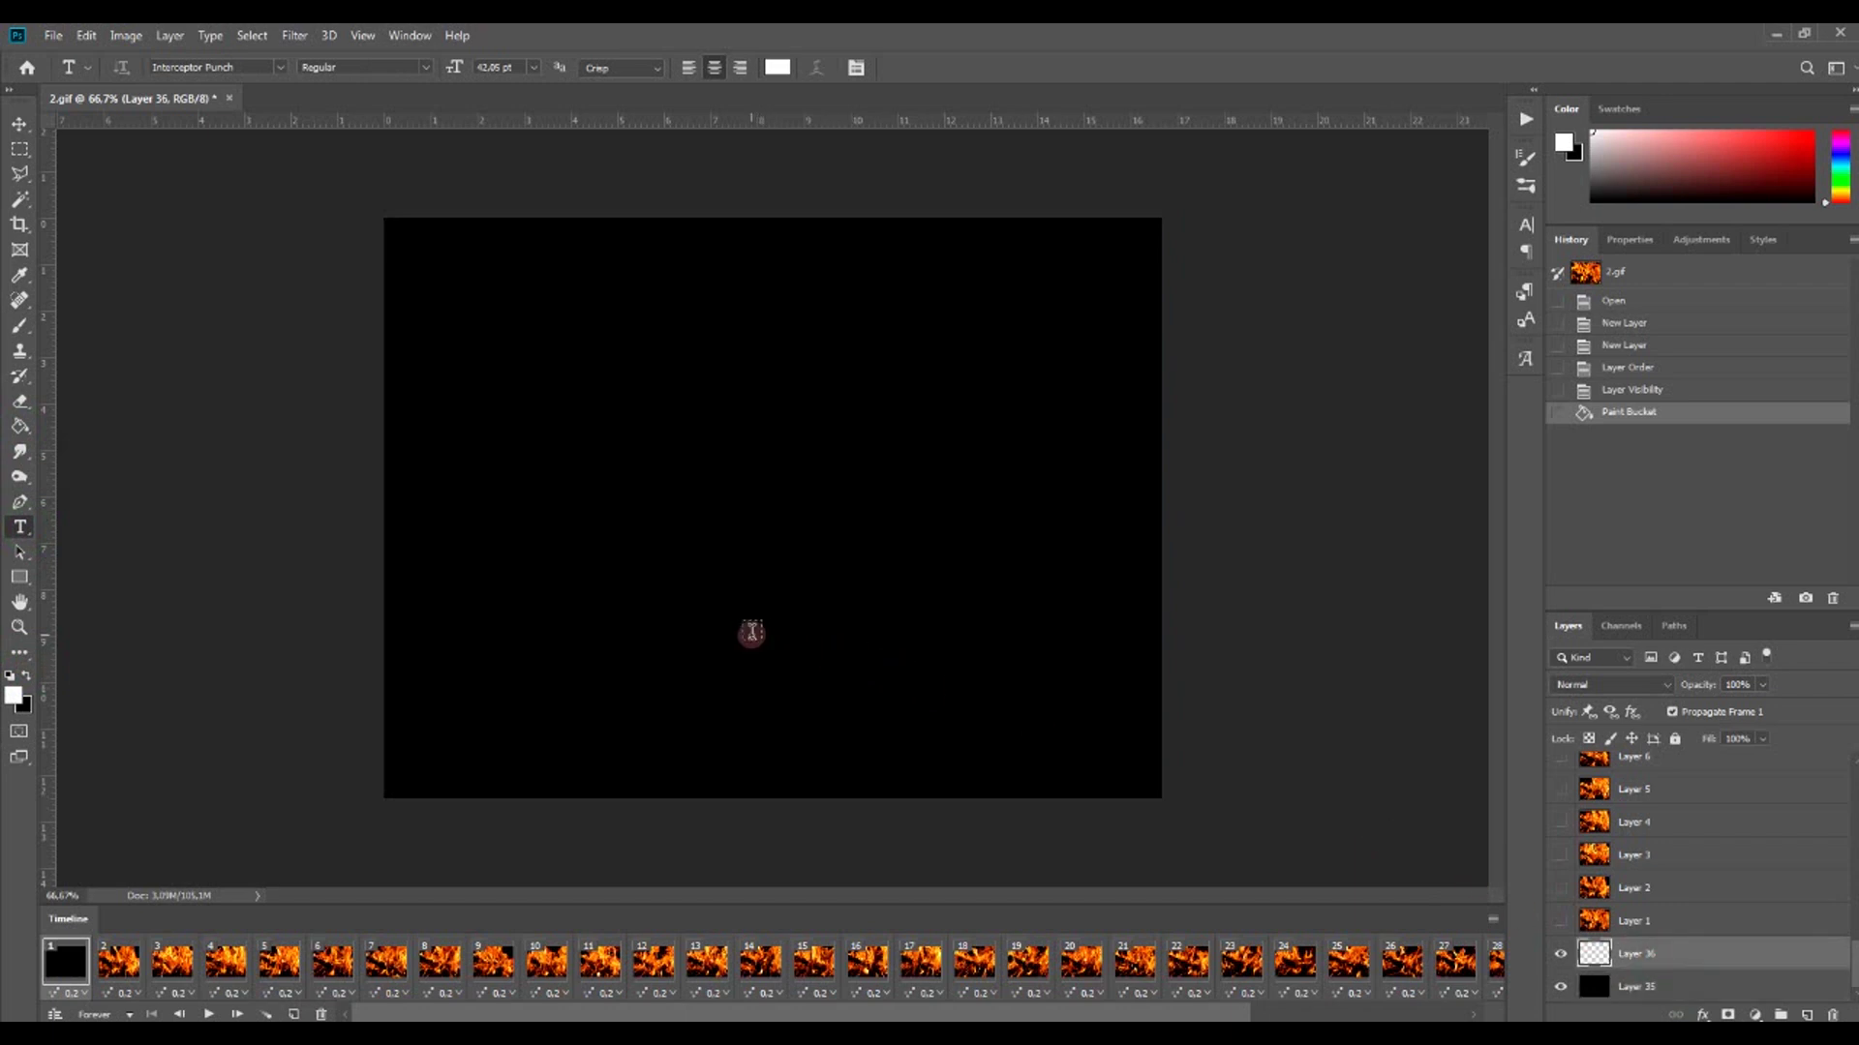
left_click(753, 634)
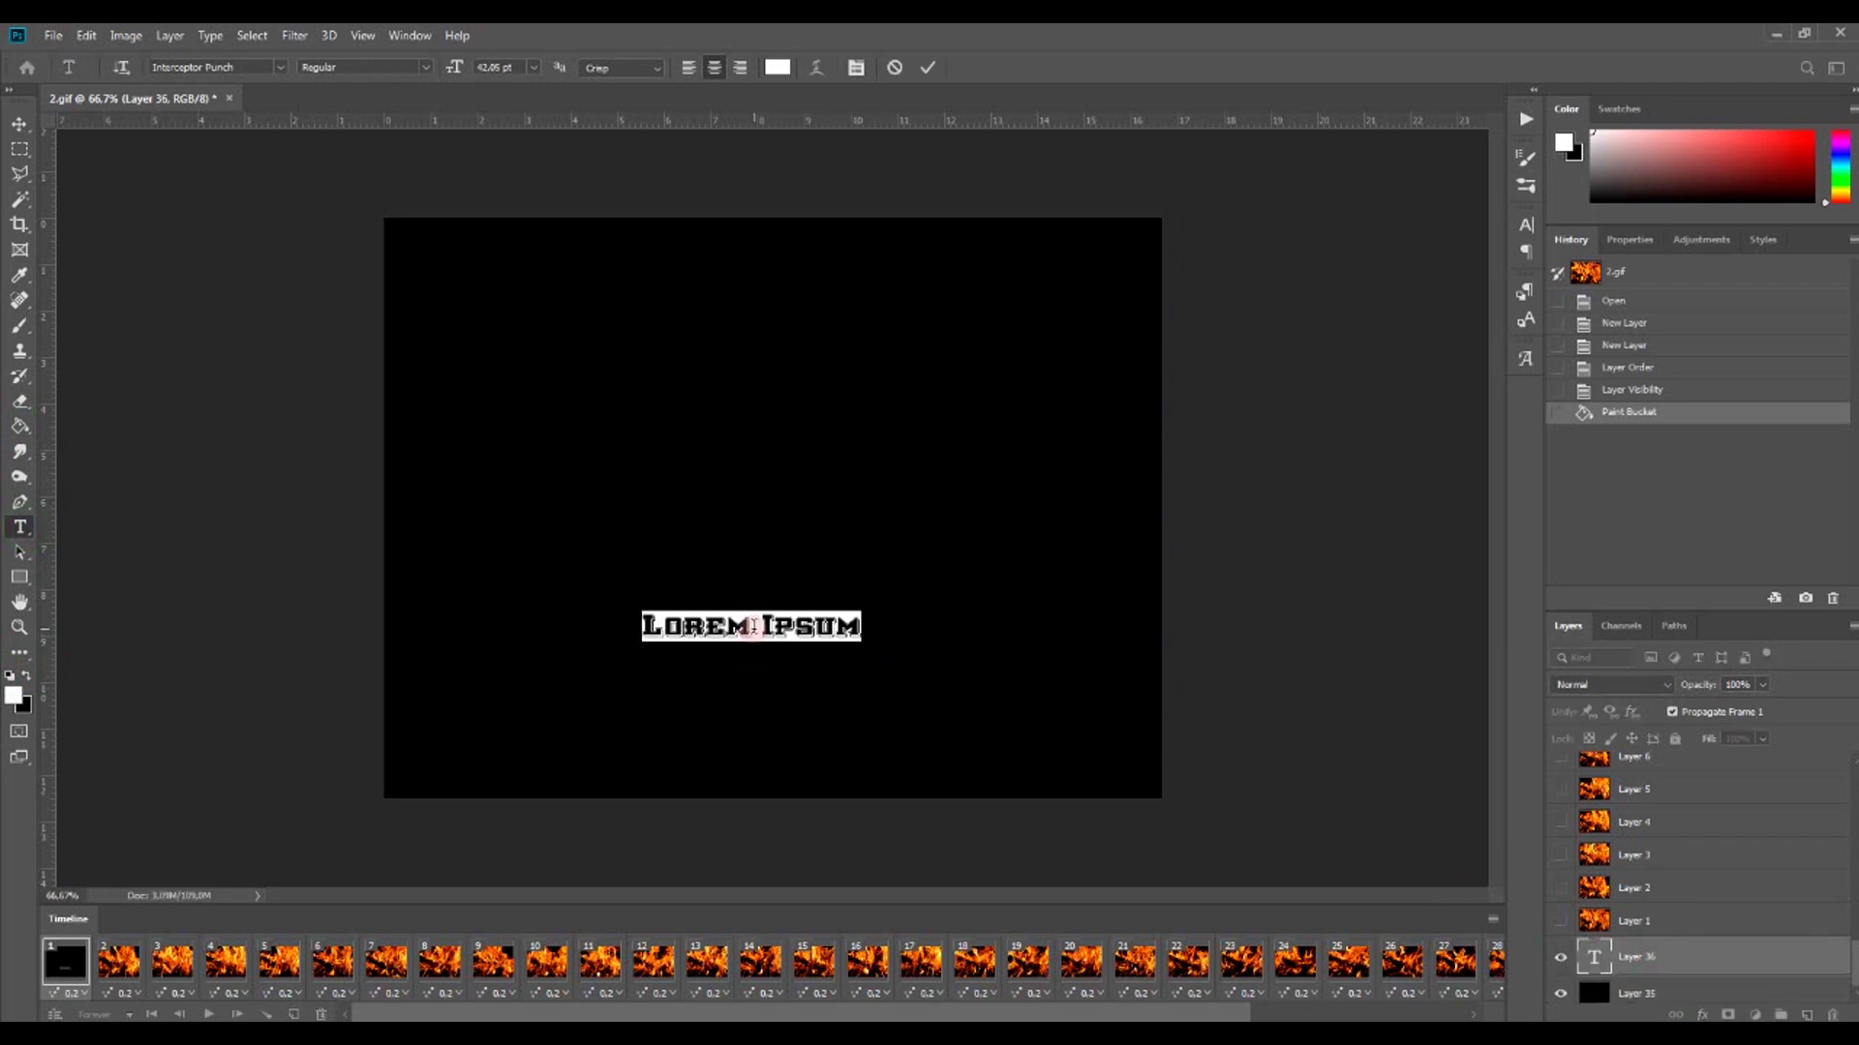
type("Lo")
type("OGO")
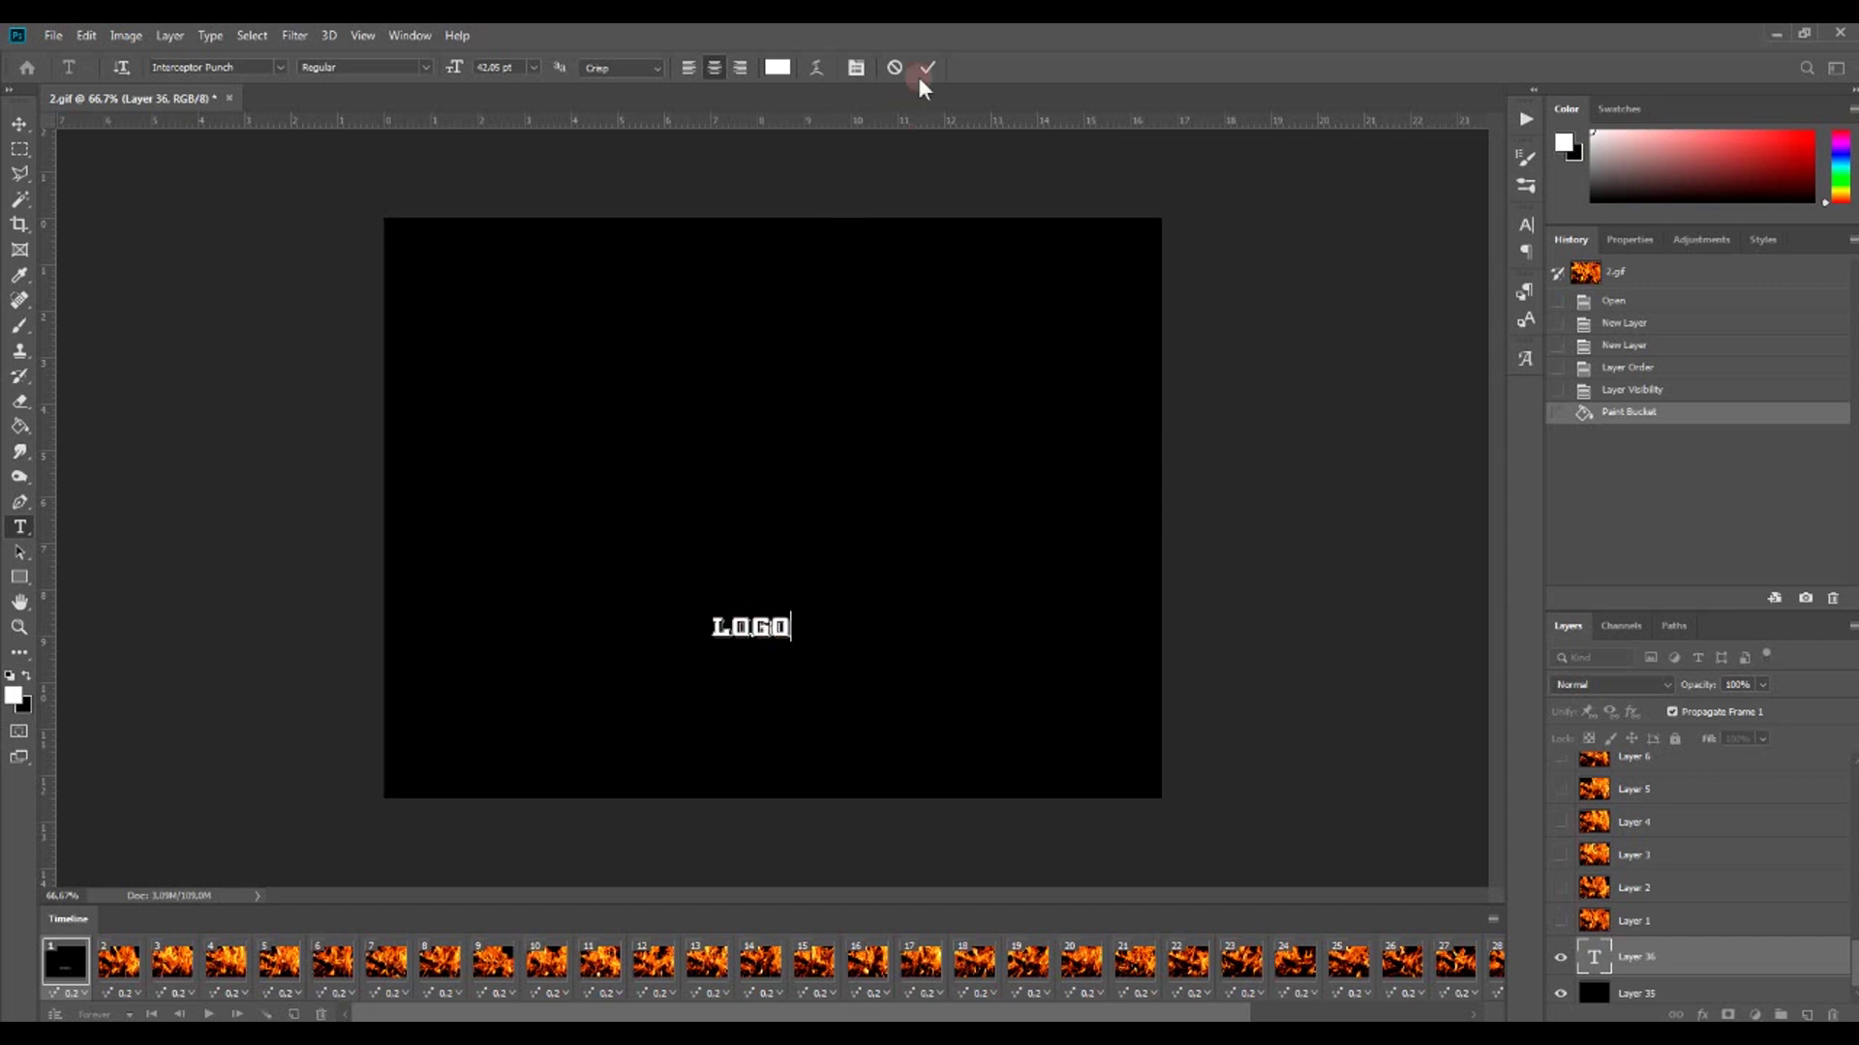
left_click(930, 67)
Step: Scale the LOGO text to about 349% × 435% and centre it on the canvas
left_click(86, 36)
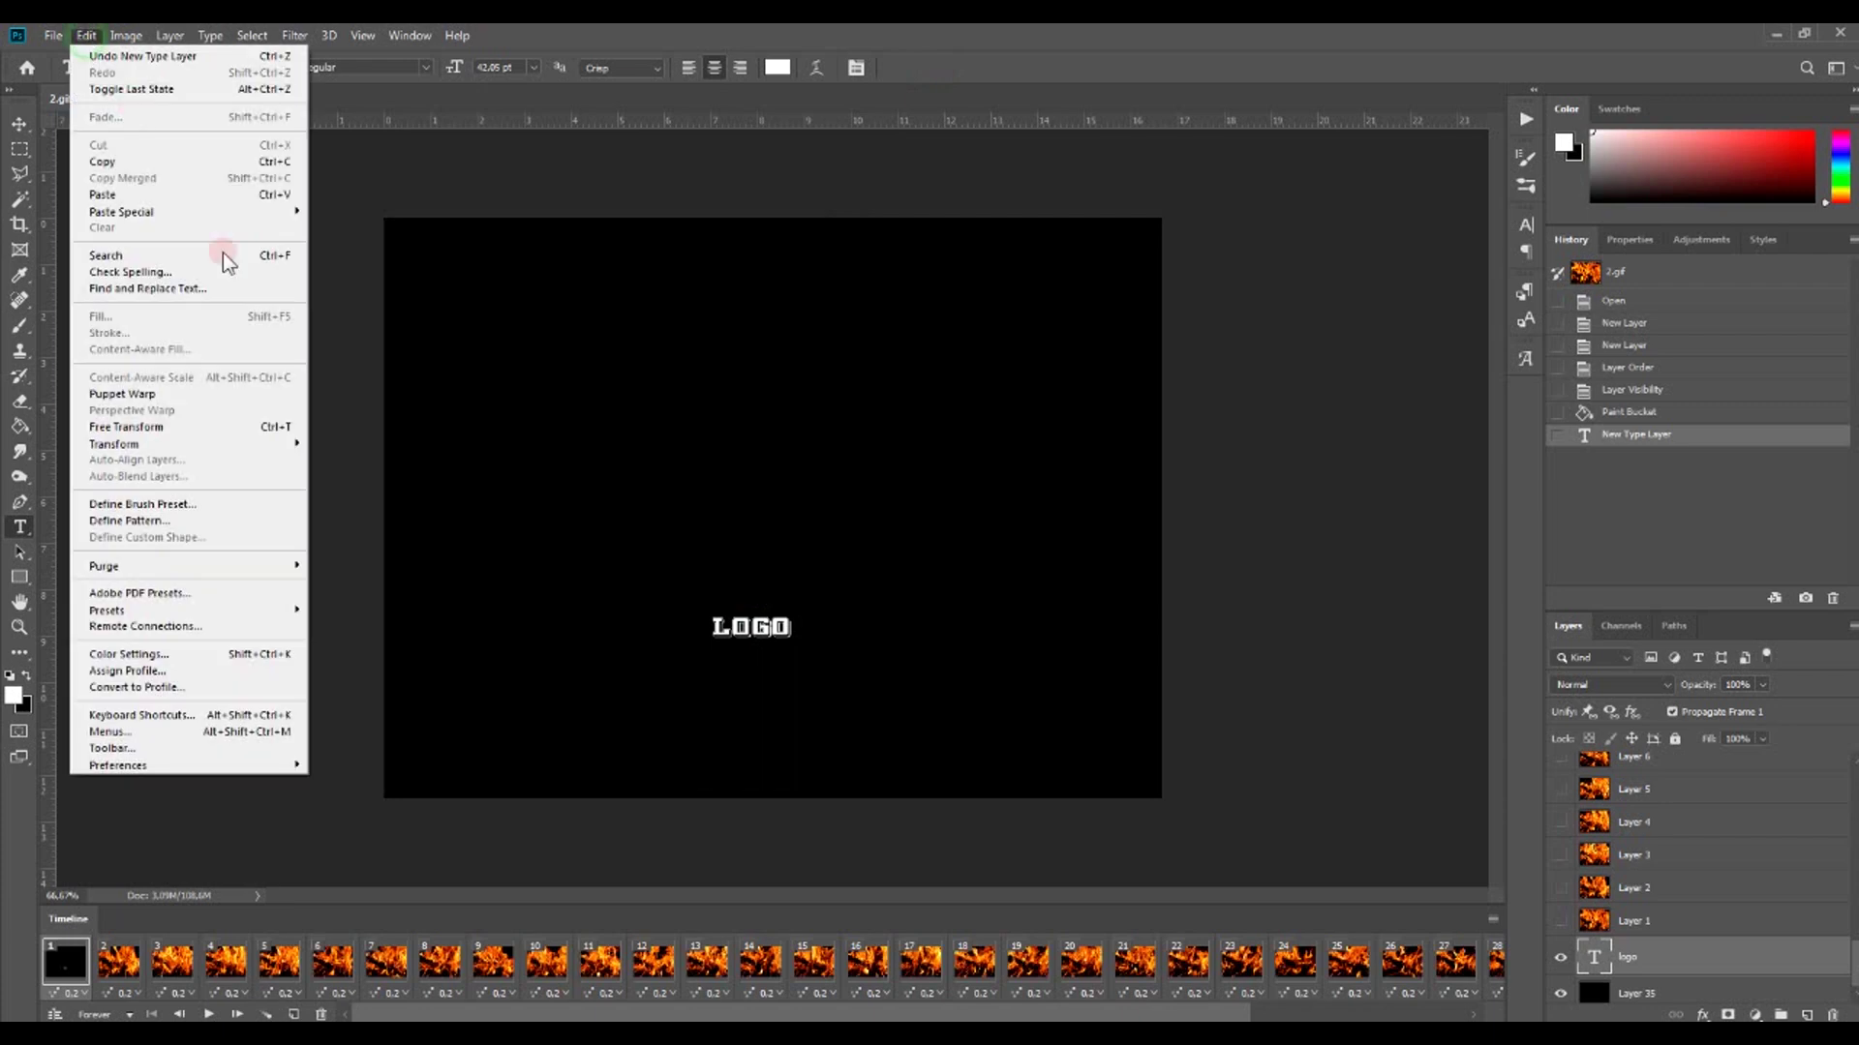
left_click(233, 427)
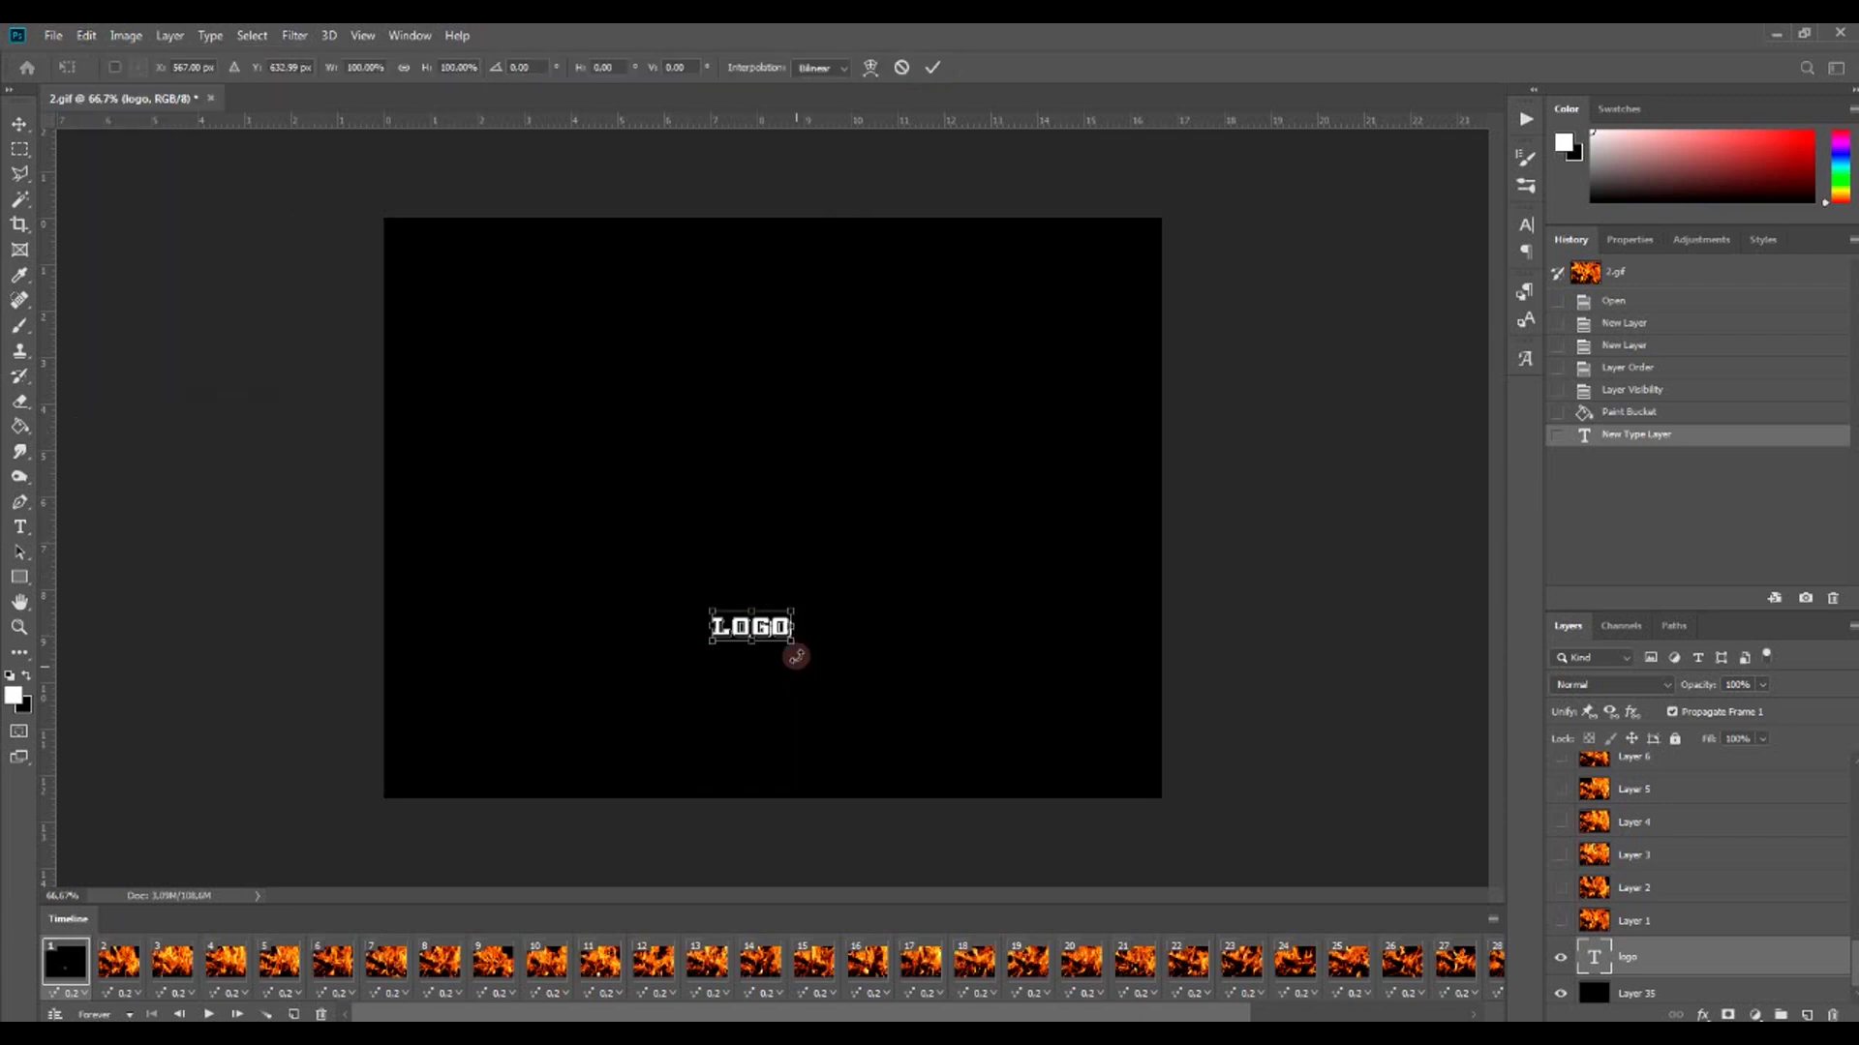
left_click_drag(791, 641, 984, 726)
left_click_drag(858, 659, 804, 612)
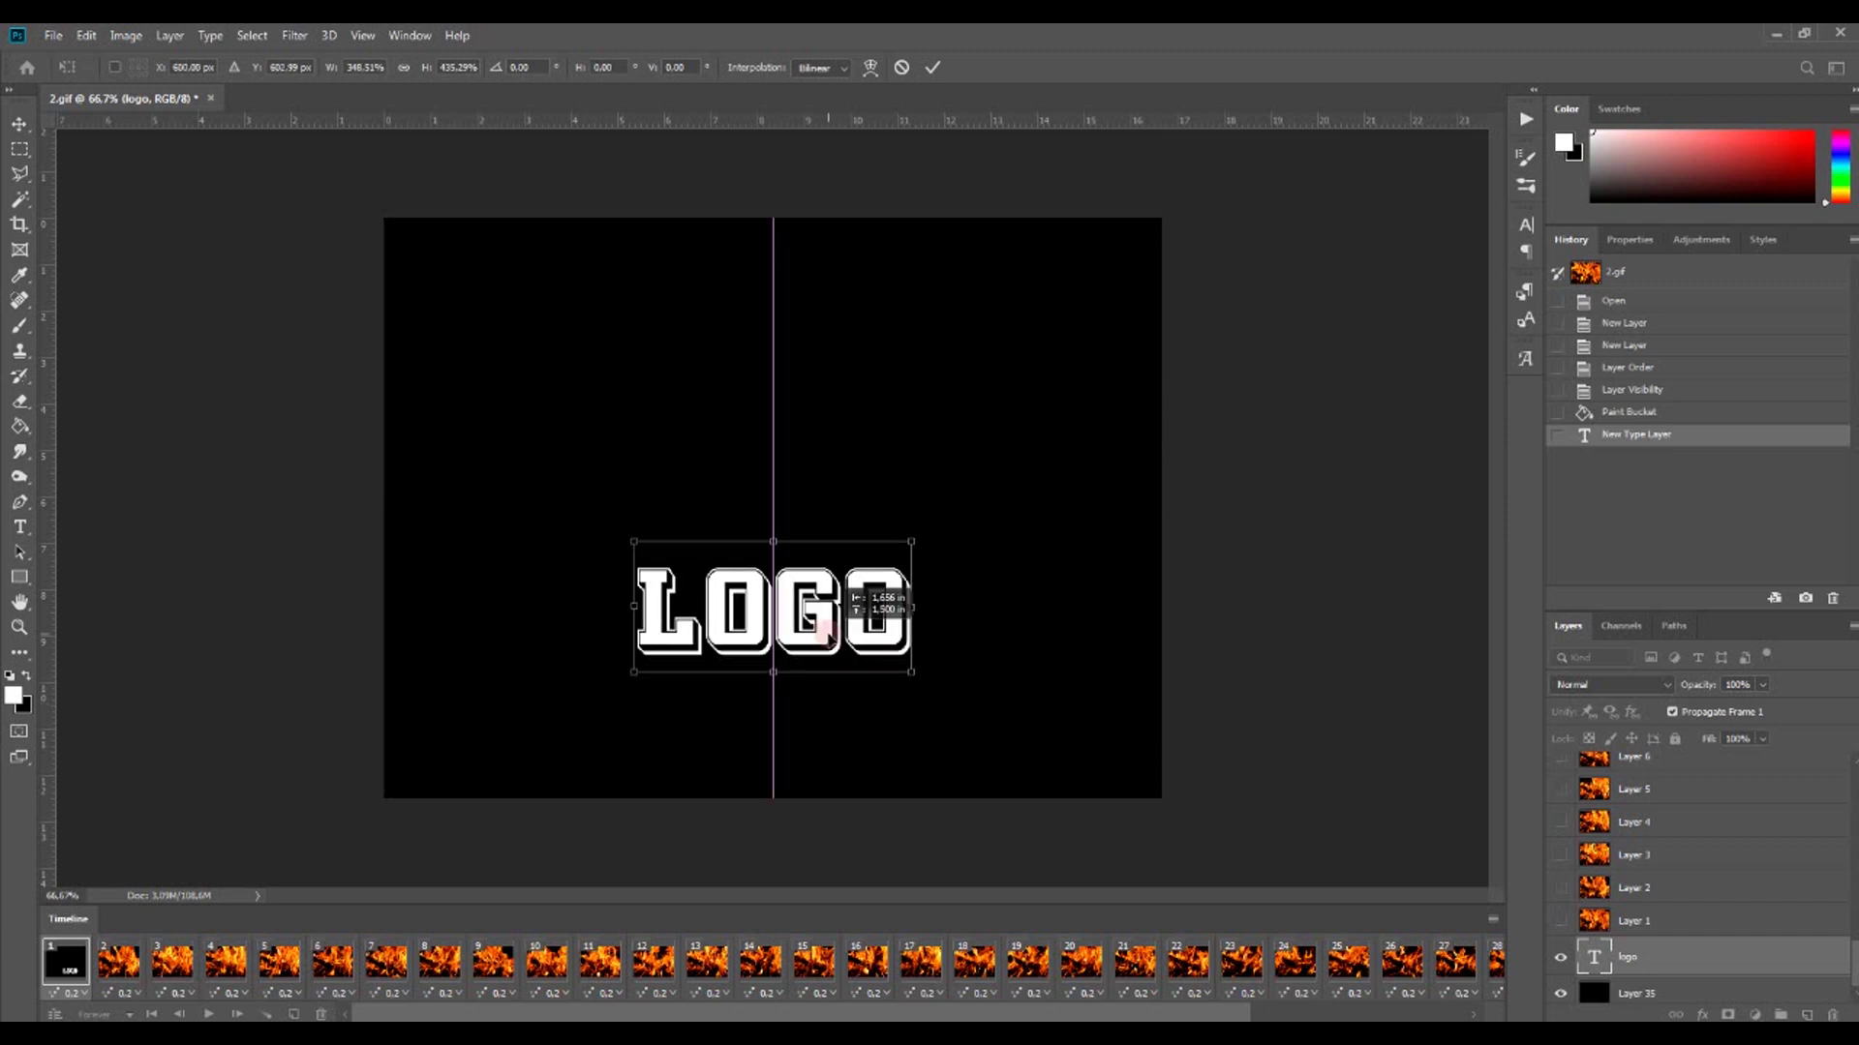
left_click(934, 68)
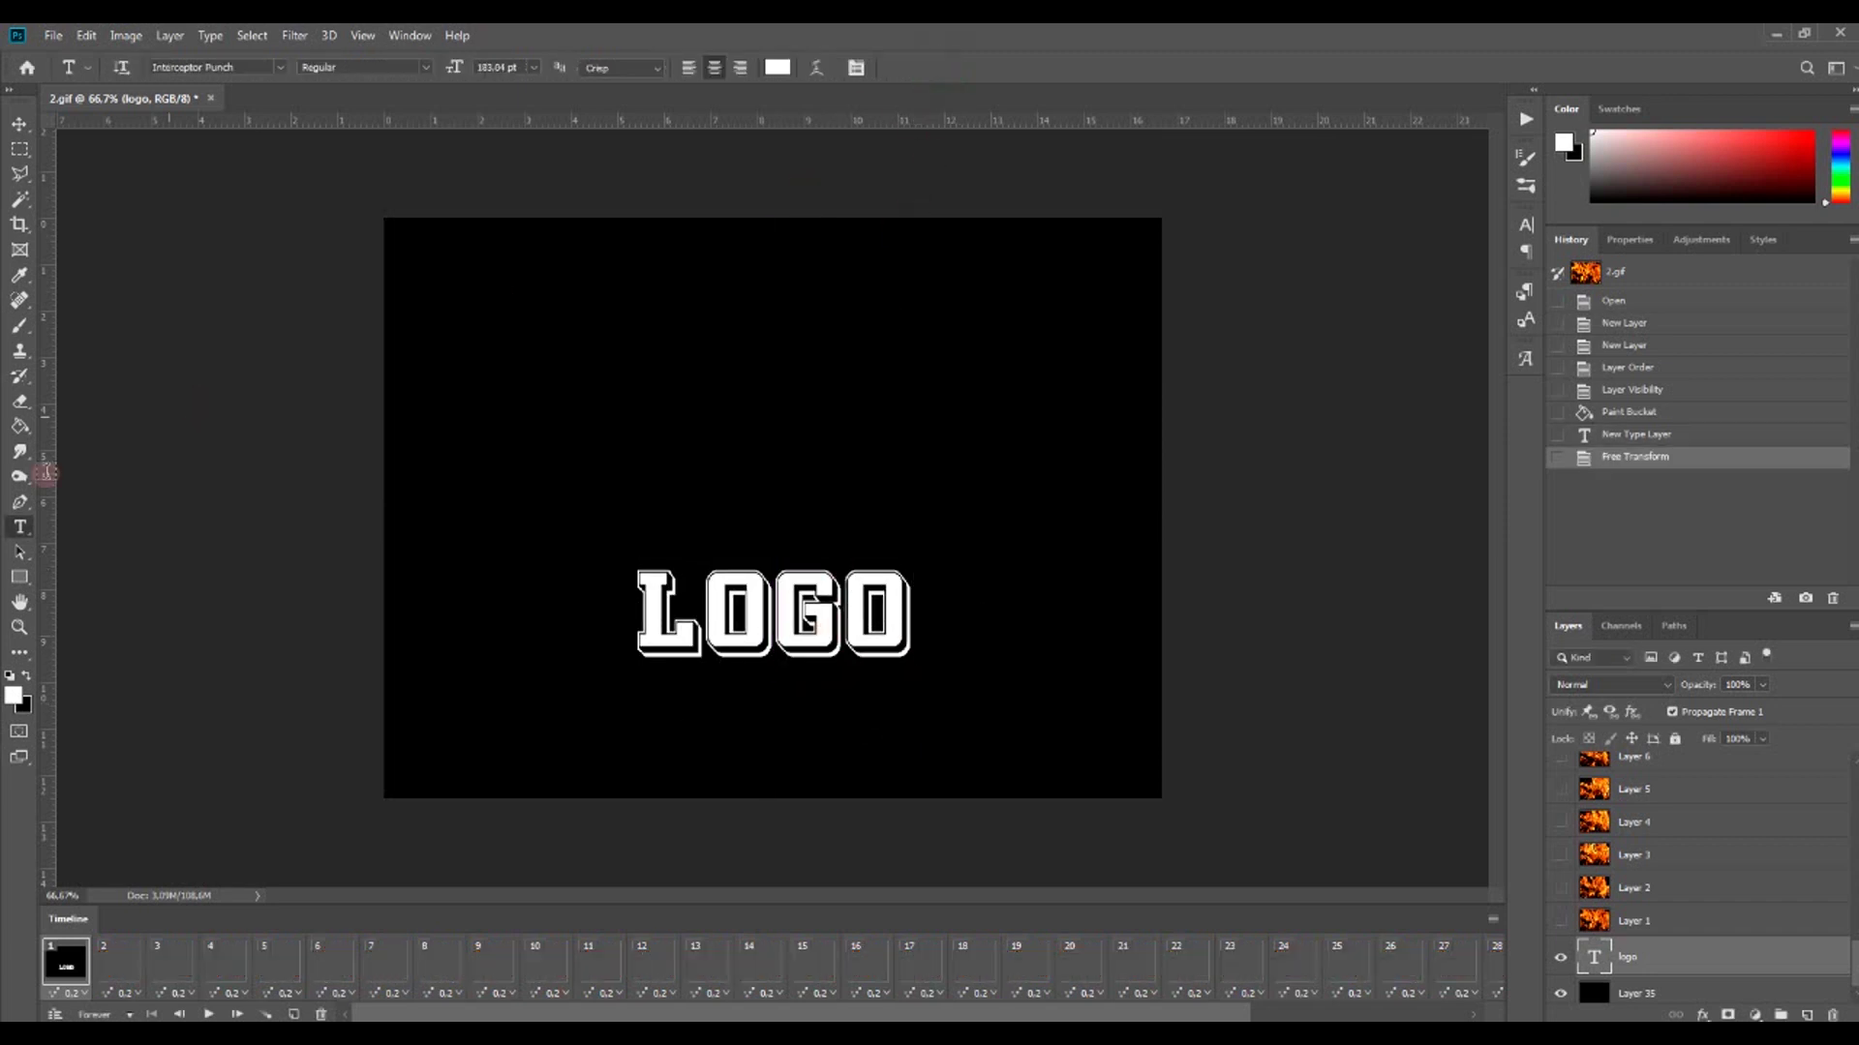
Step: Draw the decorative heart-and-leaf custom shape above the LOGO text
left_click_drag(21, 577, 101, 675)
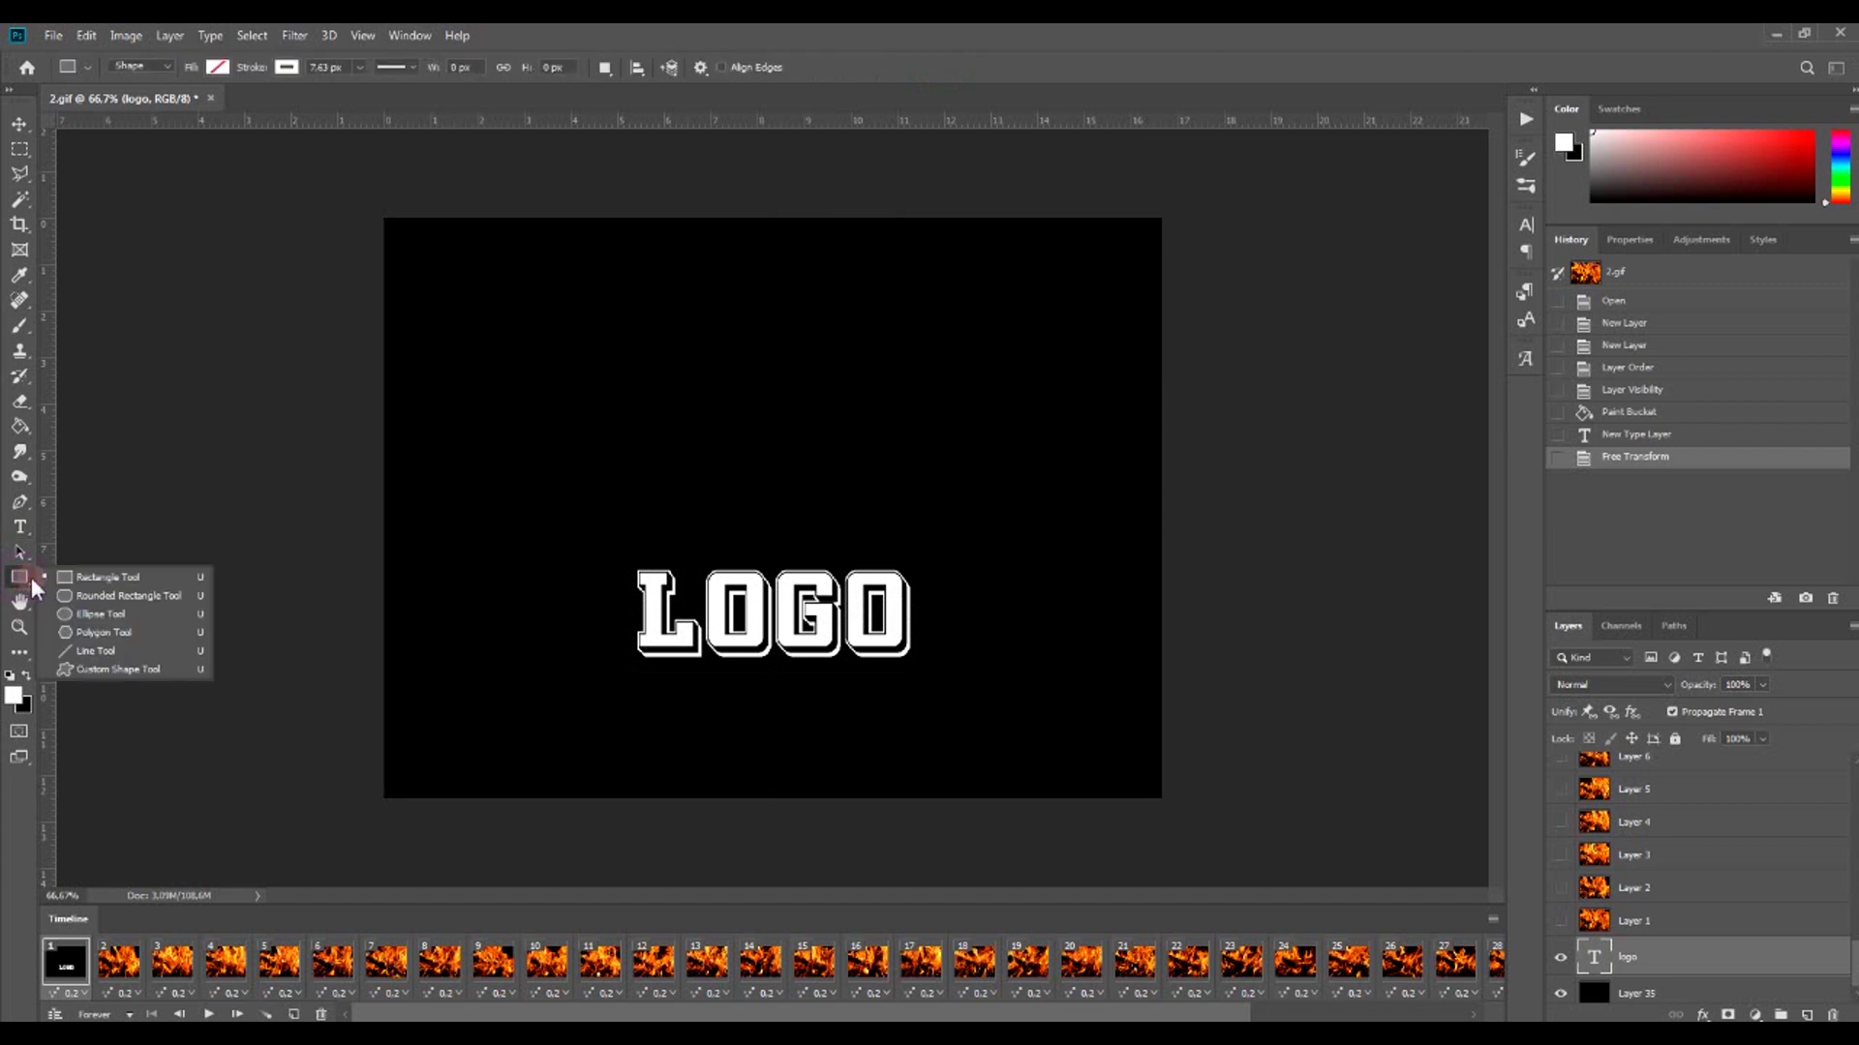
left_click(99, 669)
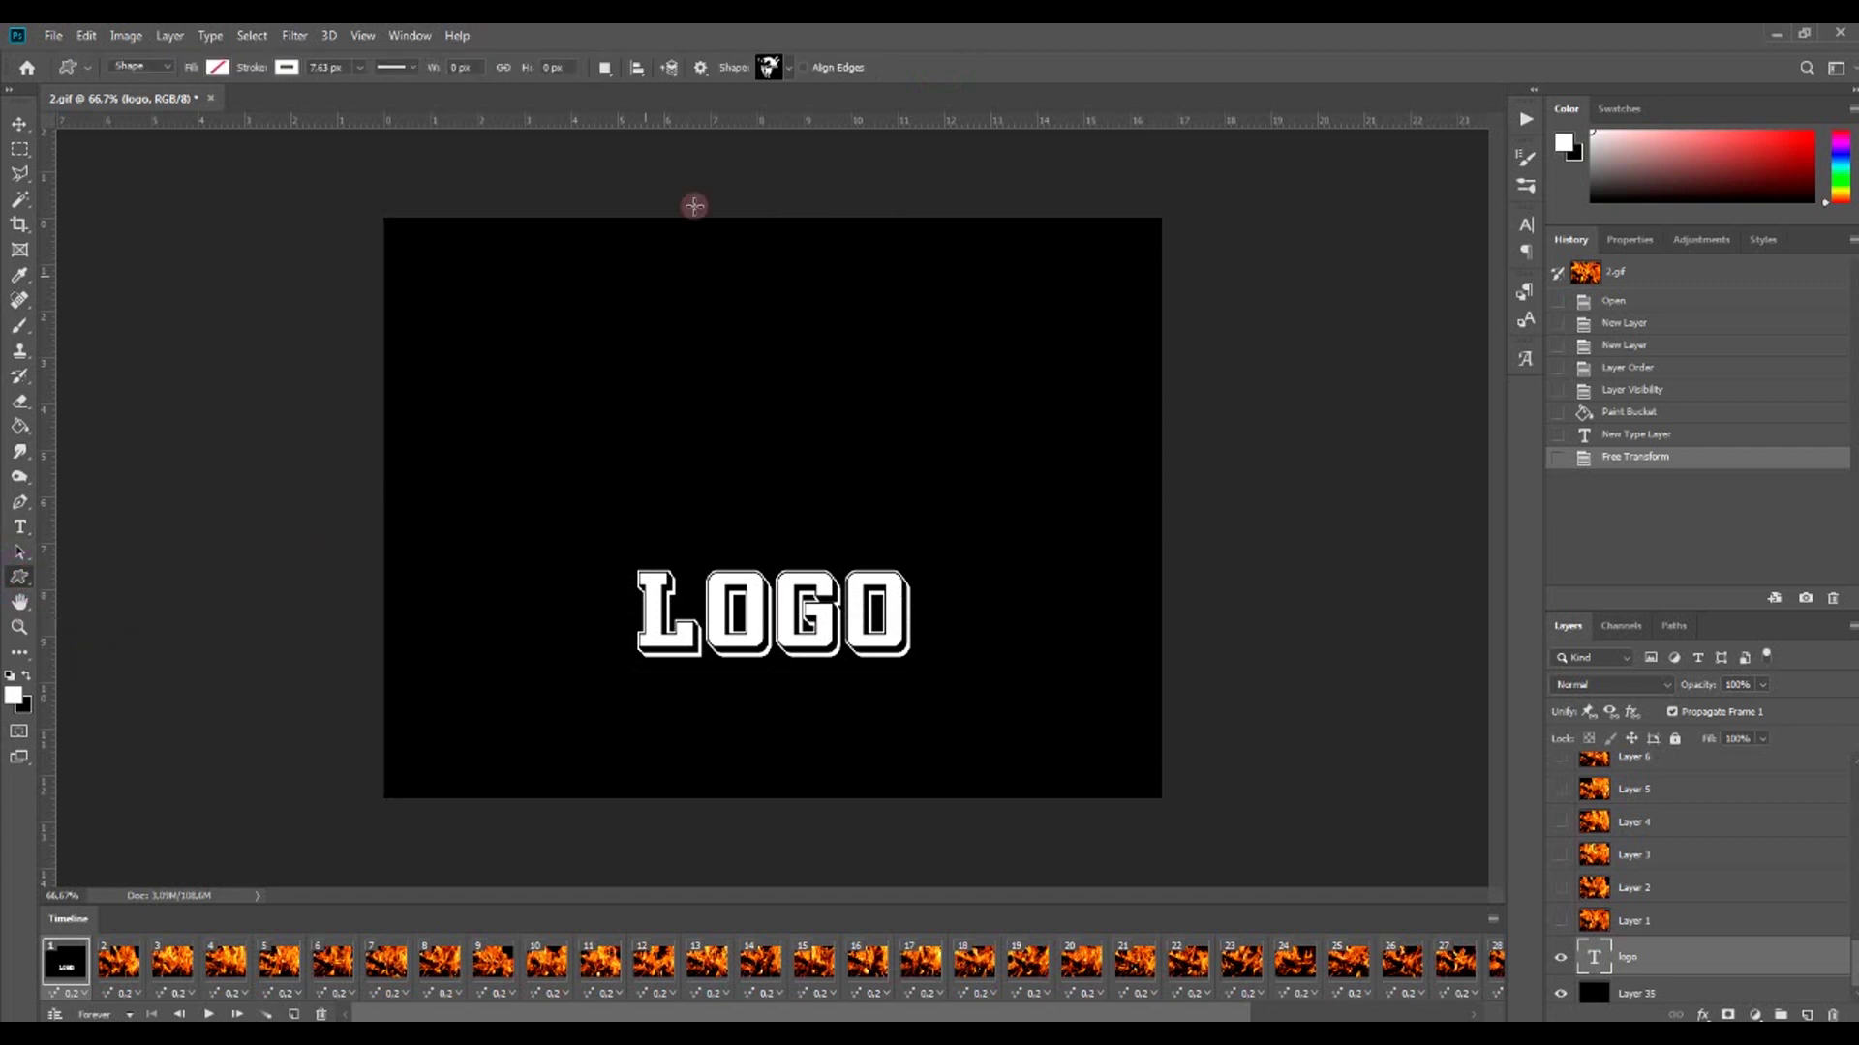
left_click(789, 70)
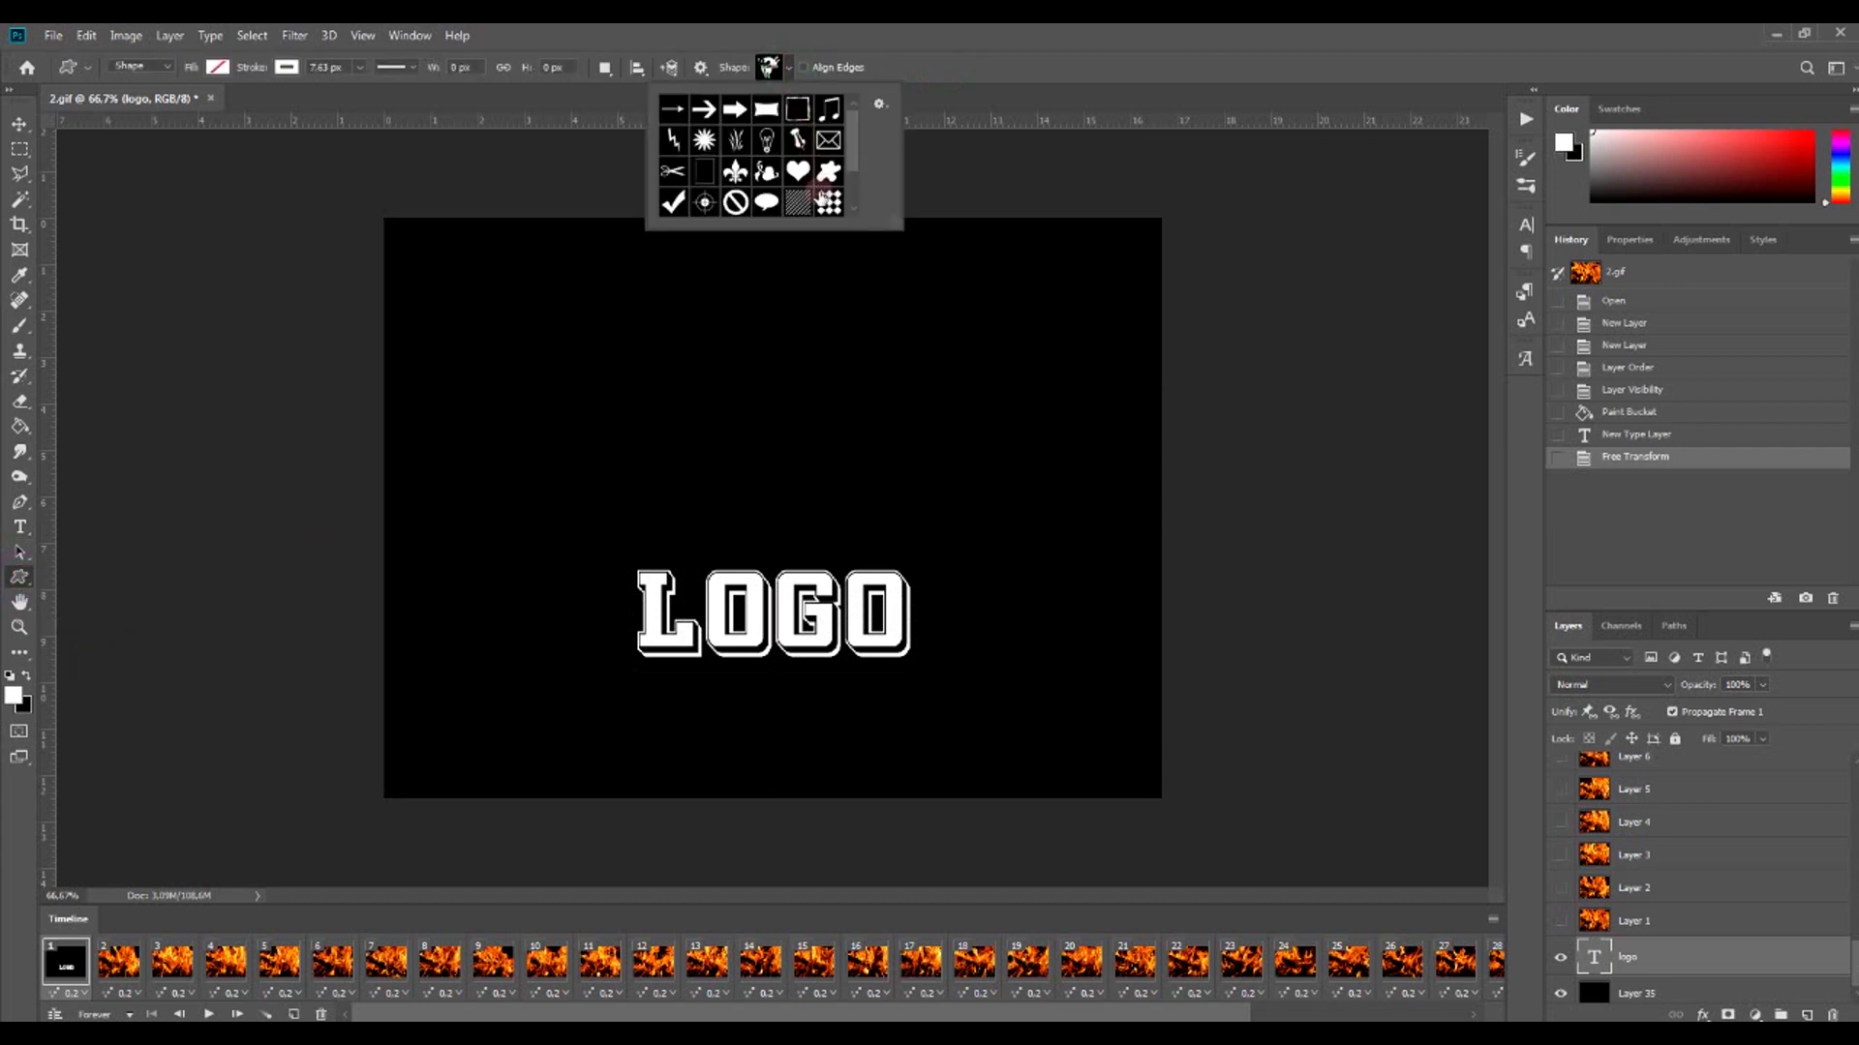
left_click(767, 174)
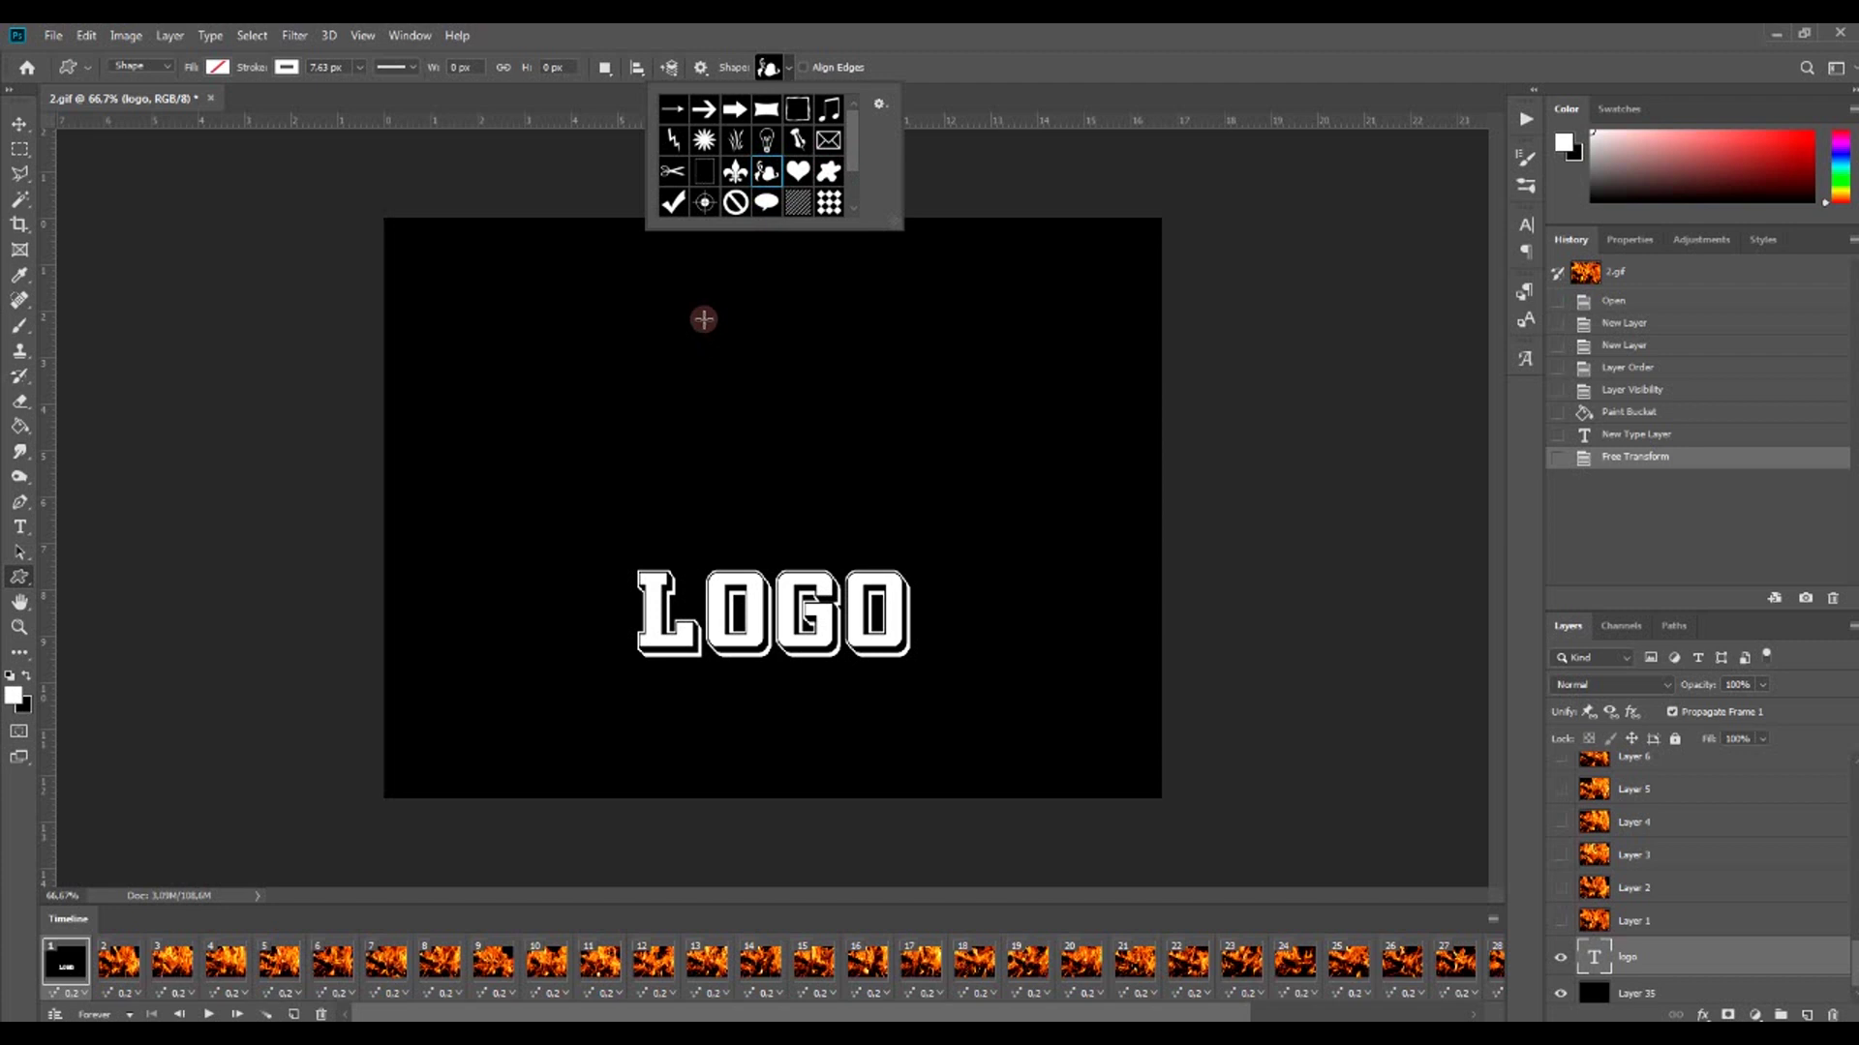
left_click_drag(692, 311, 974, 552)
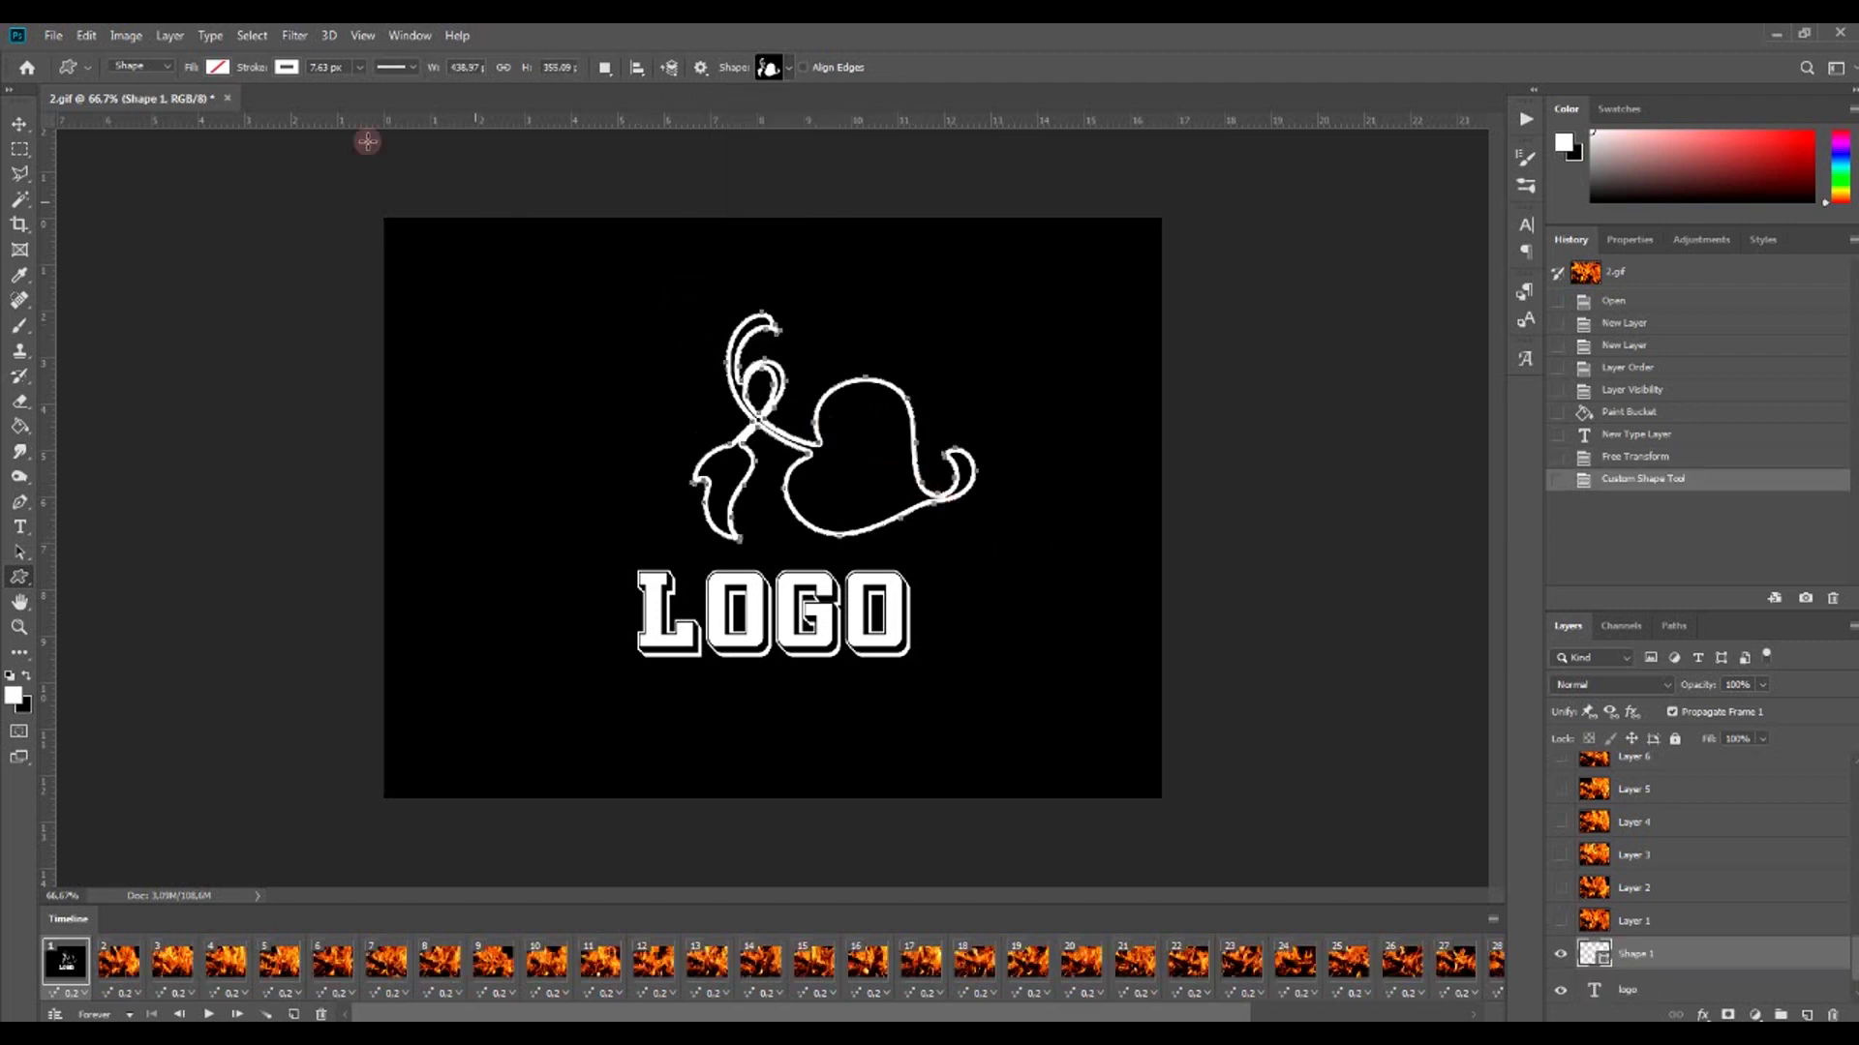
Step: Make the shape solid white with no outline and nudge it left and slightly up
left_click(218, 70)
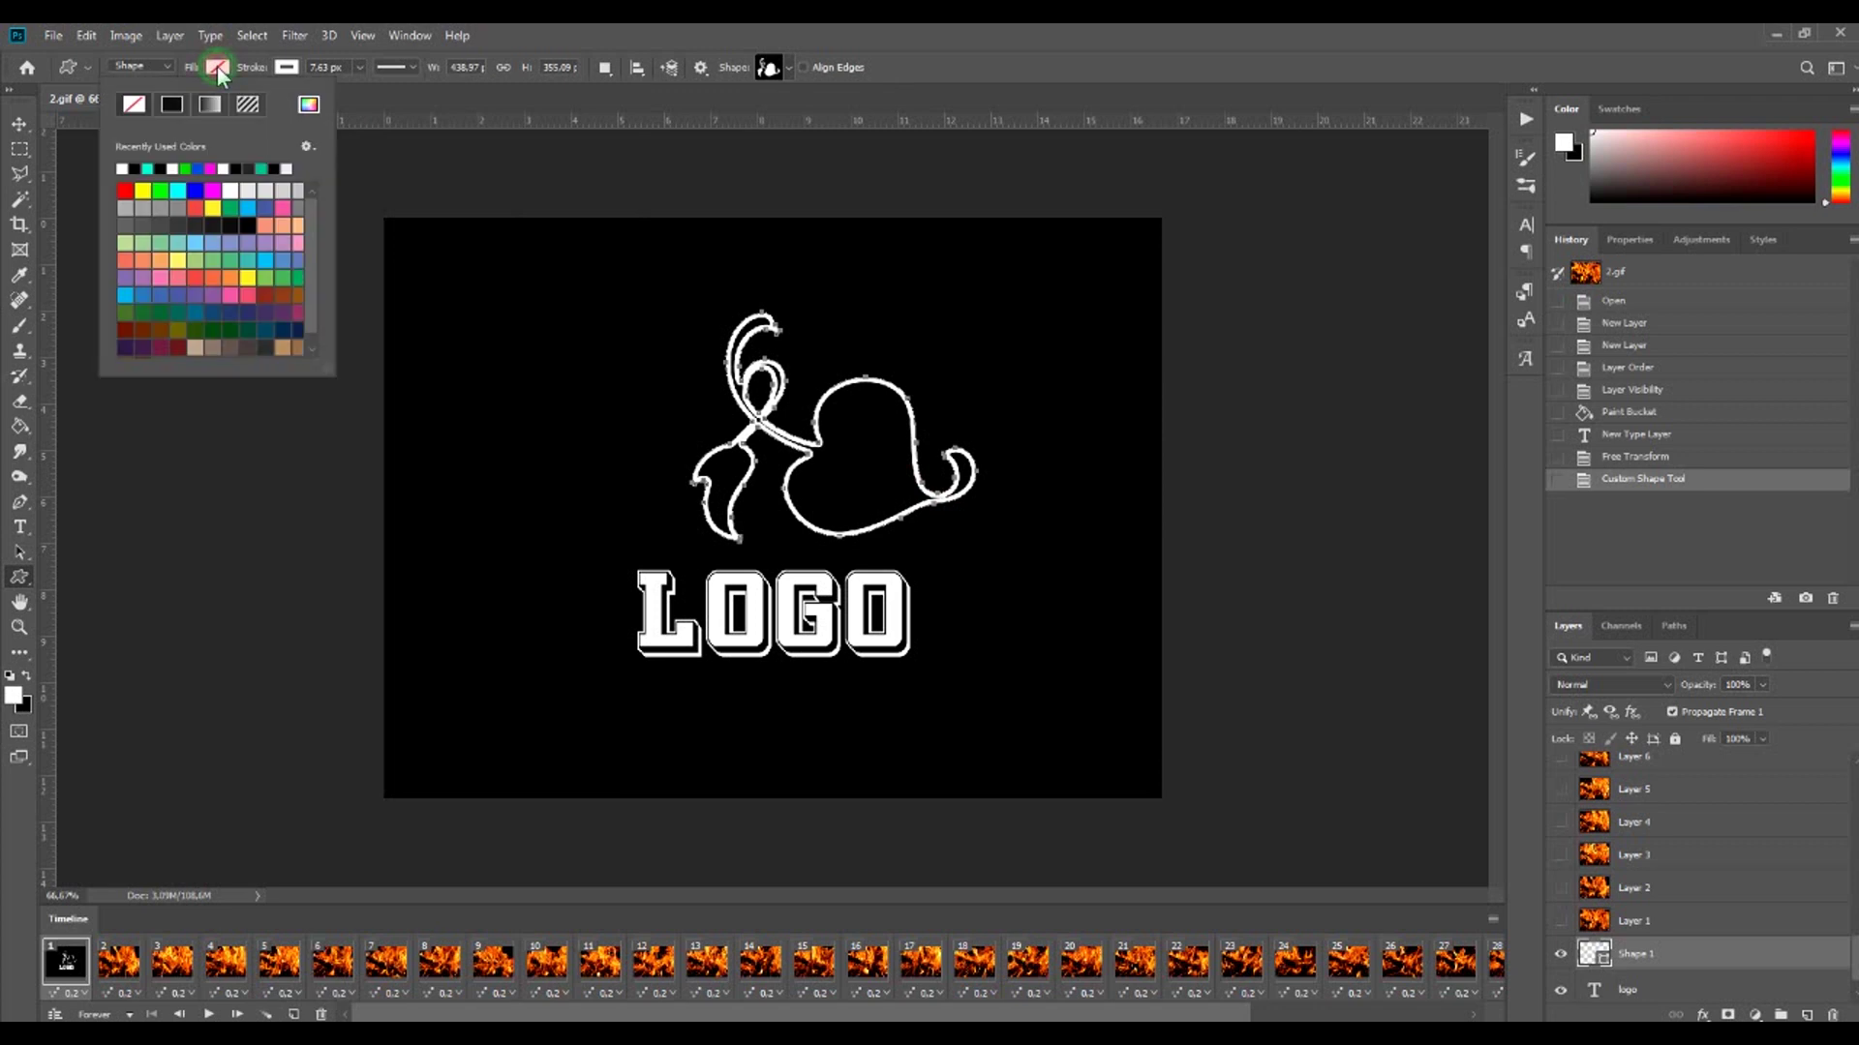
left_click(172, 168)
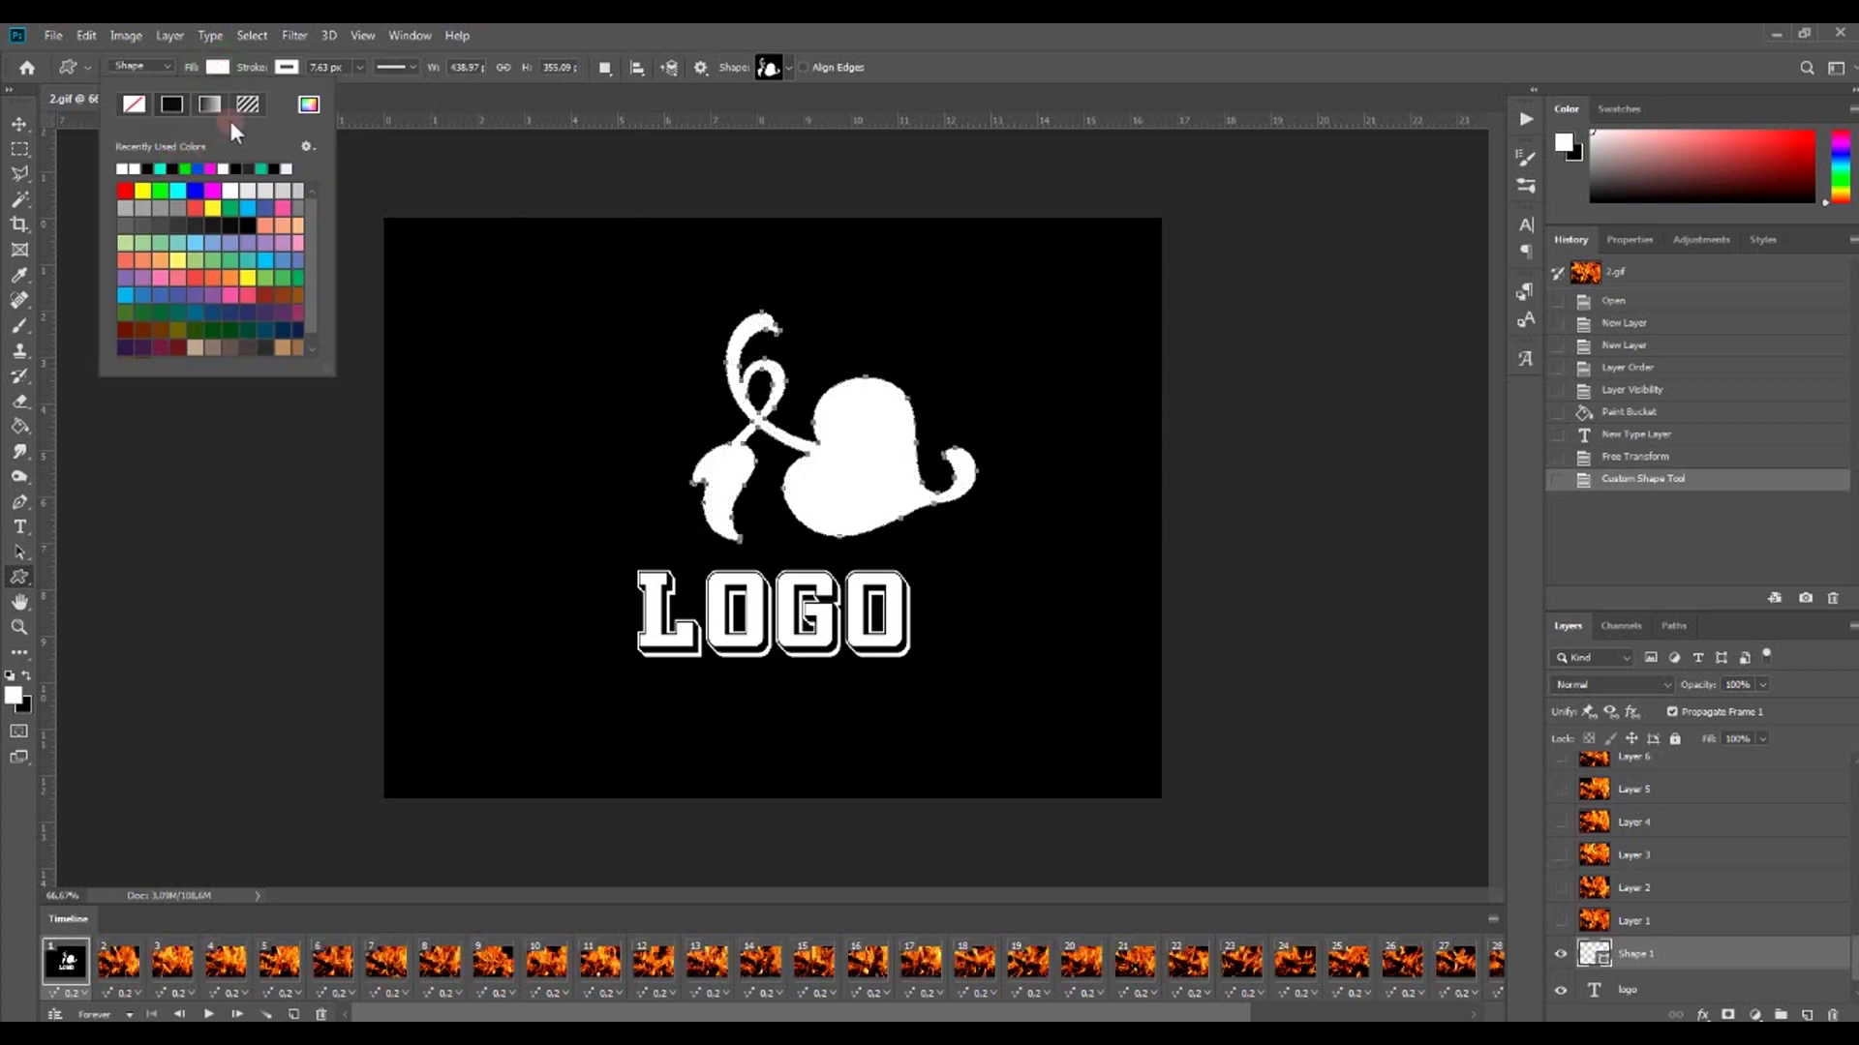
left_click(283, 68)
left_click(200, 104)
left_click(23, 124)
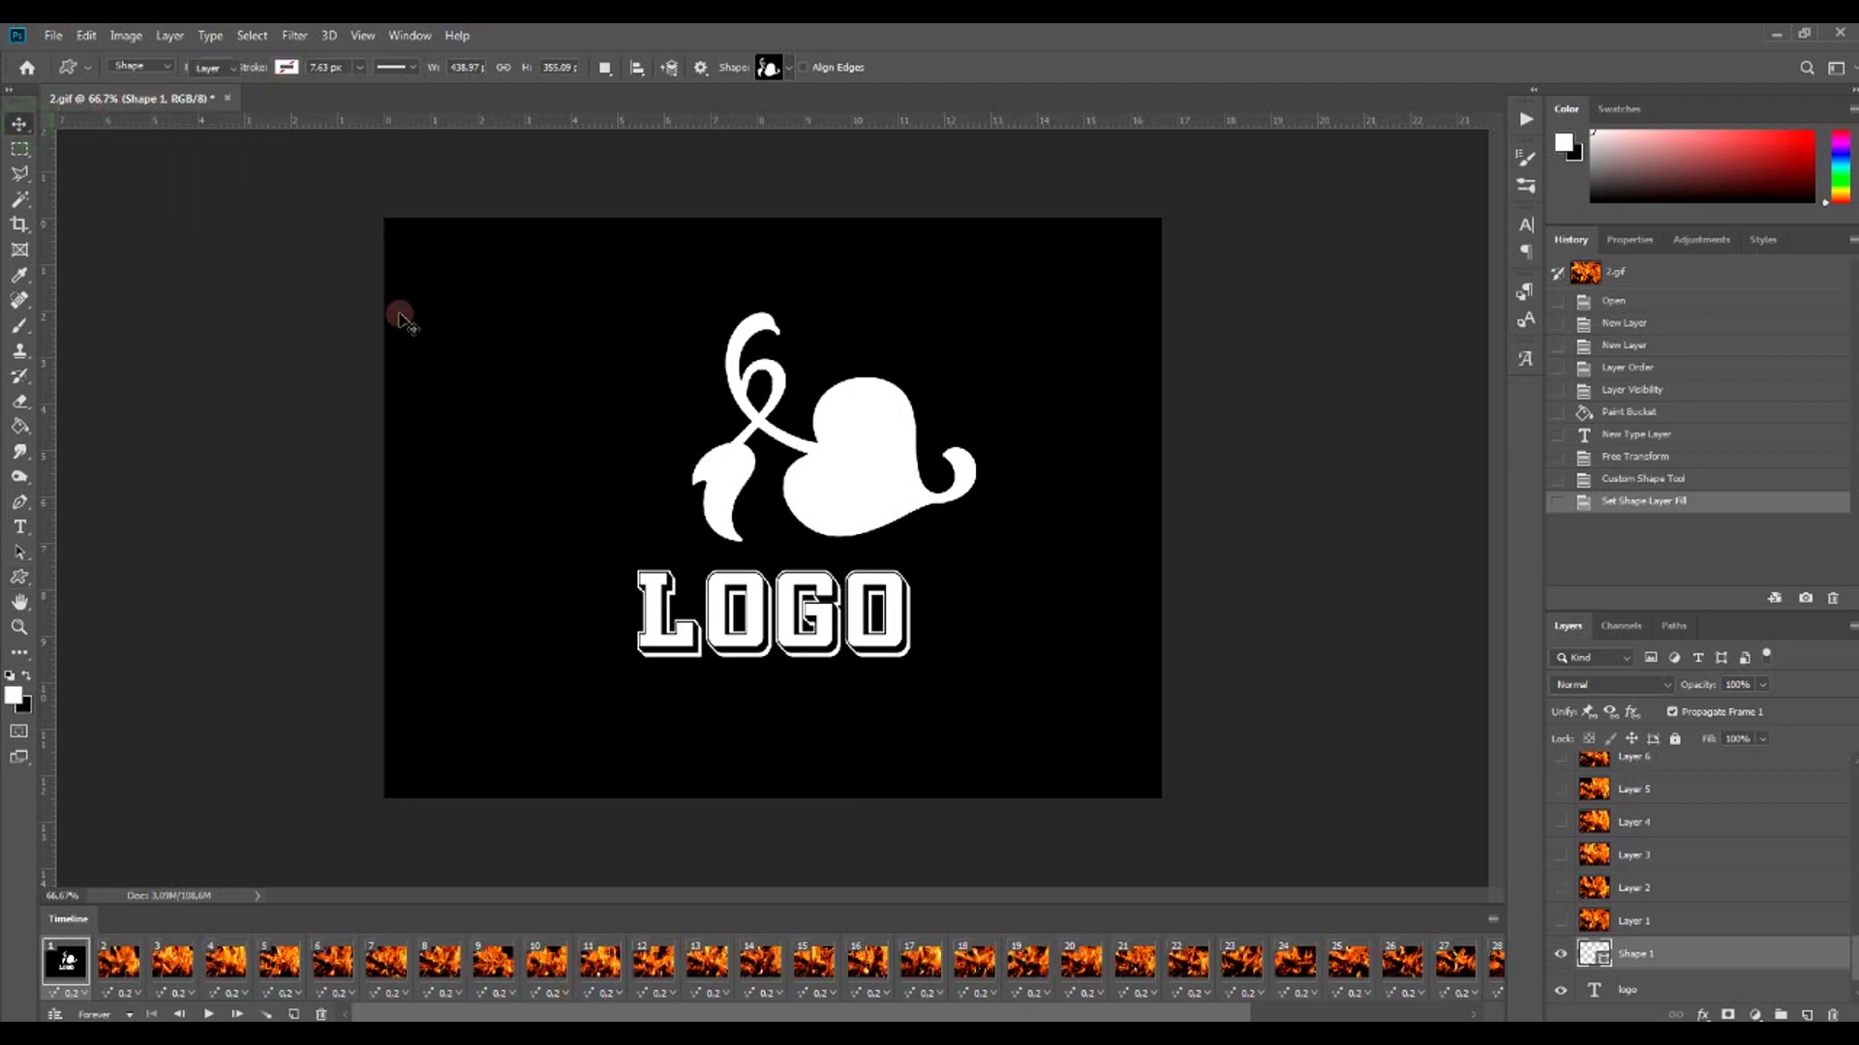
left_click_drag(839, 452, 788, 443)
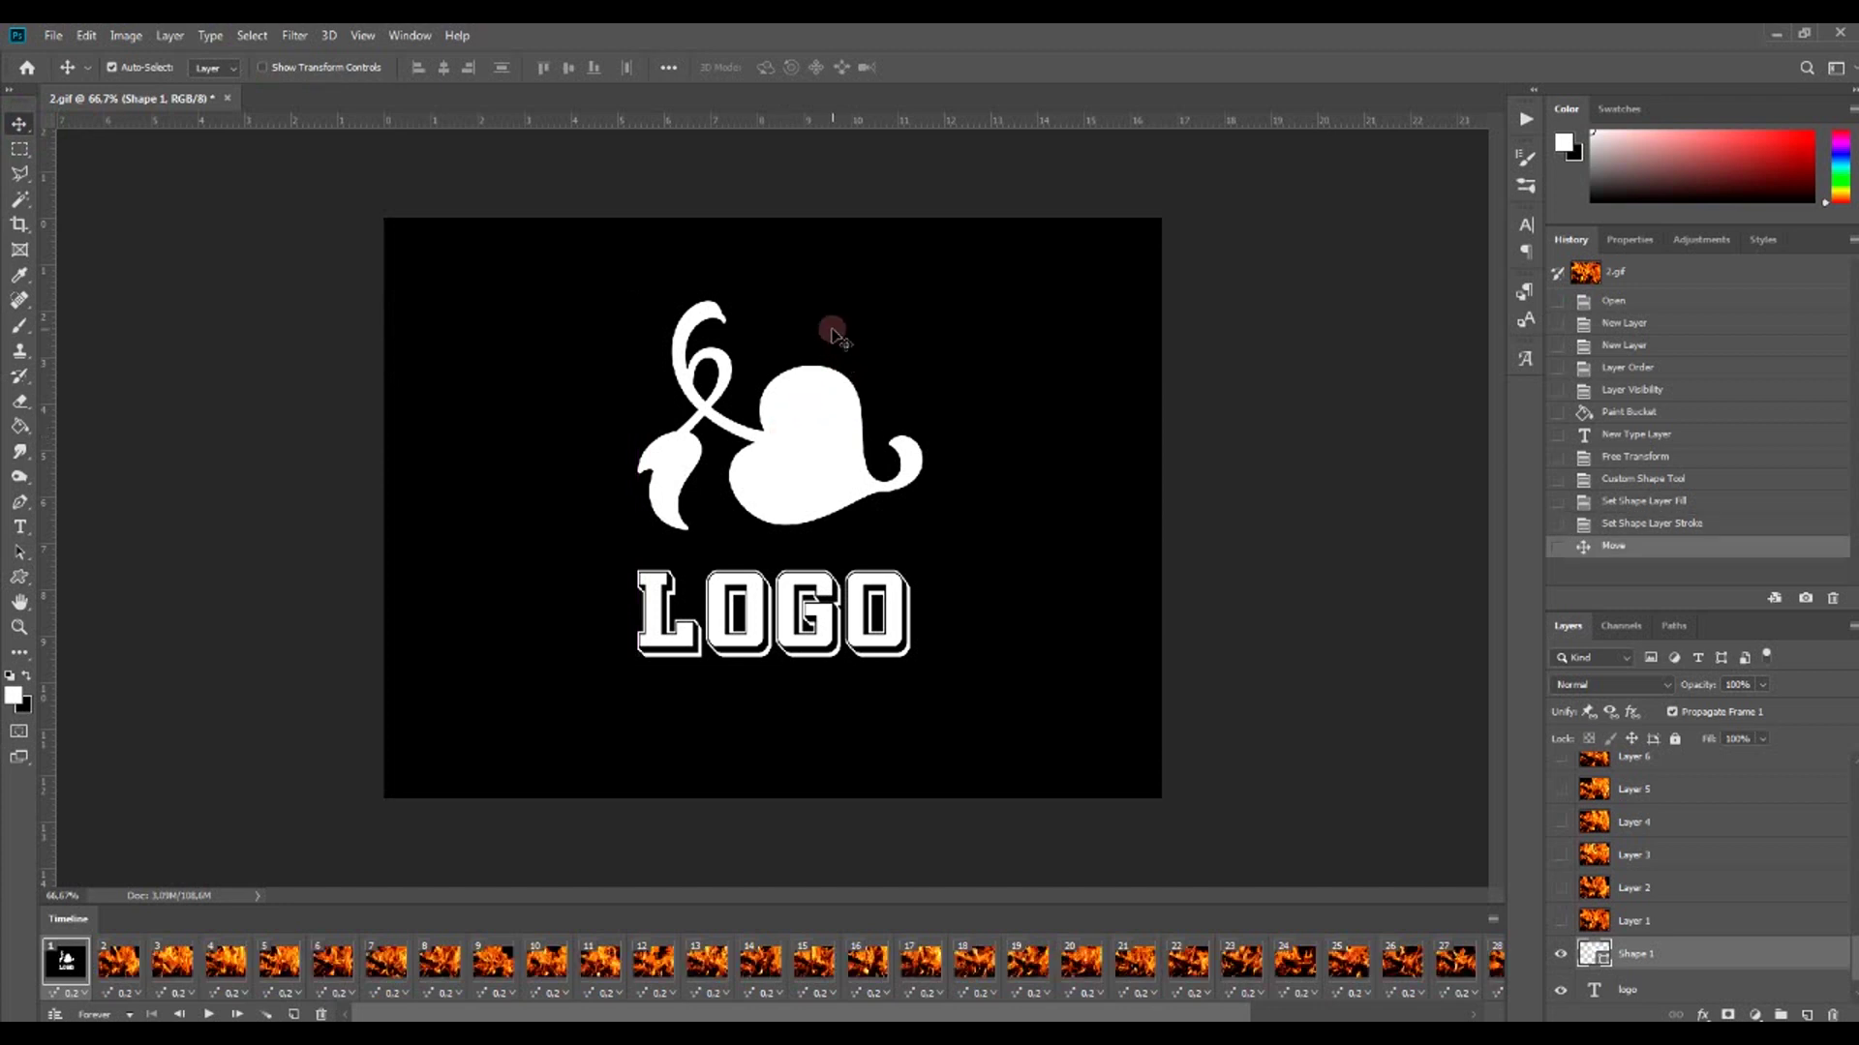
Step: Merge the LOGO text and heart shape layers into Shape 1 with Layer > Merge Layers
scroll(1792, 899, "down", 1)
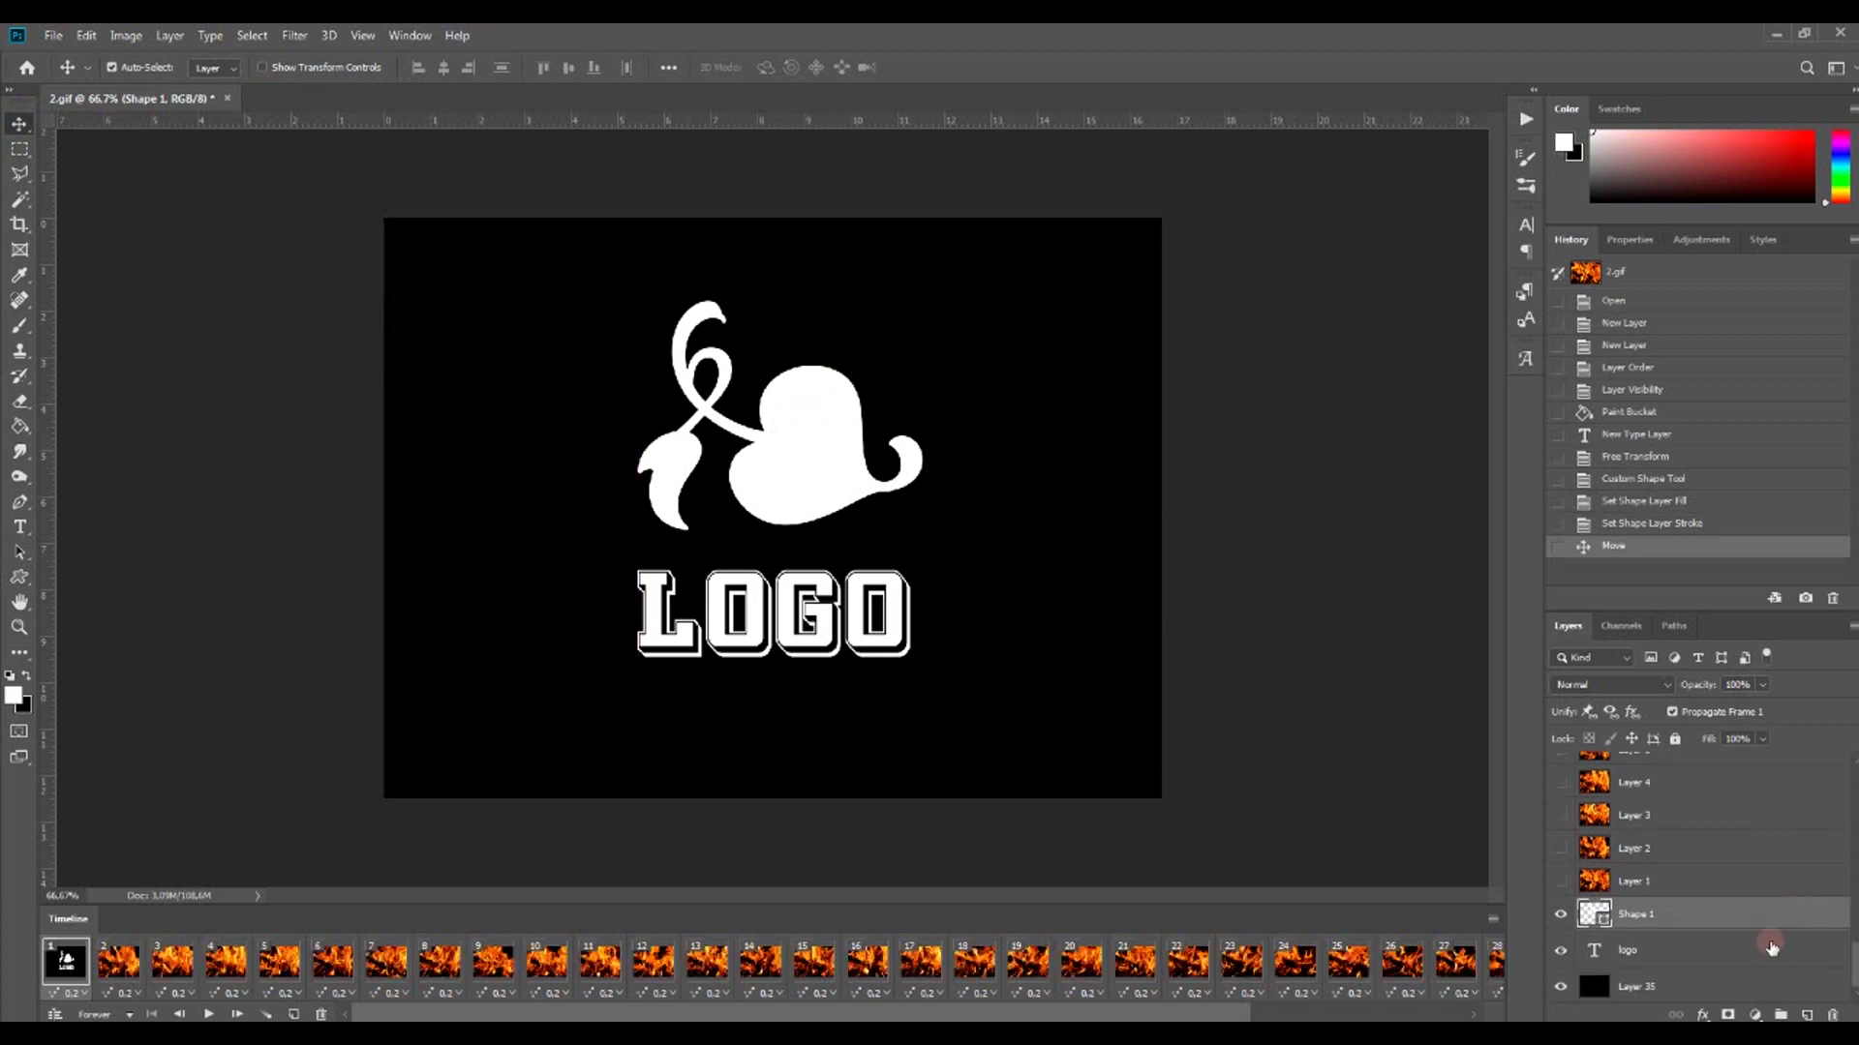
right_click(1765, 956)
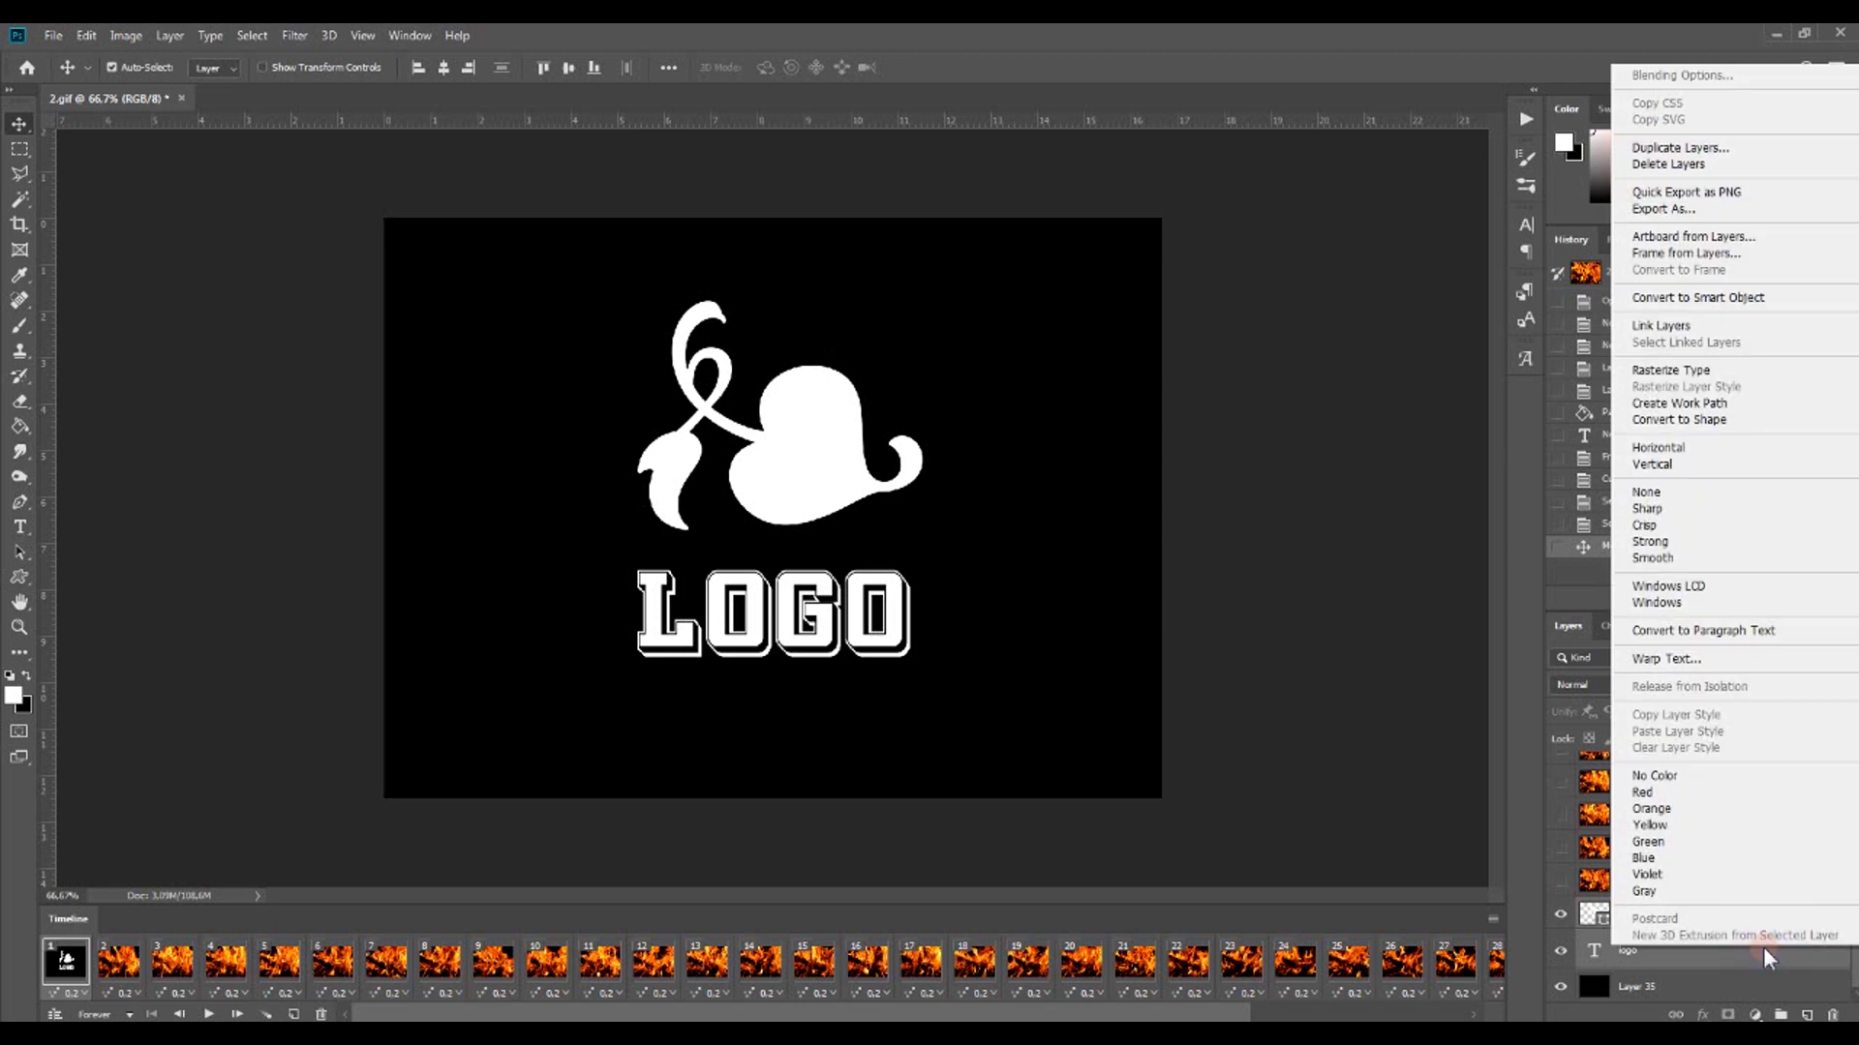
left_click(1763, 955)
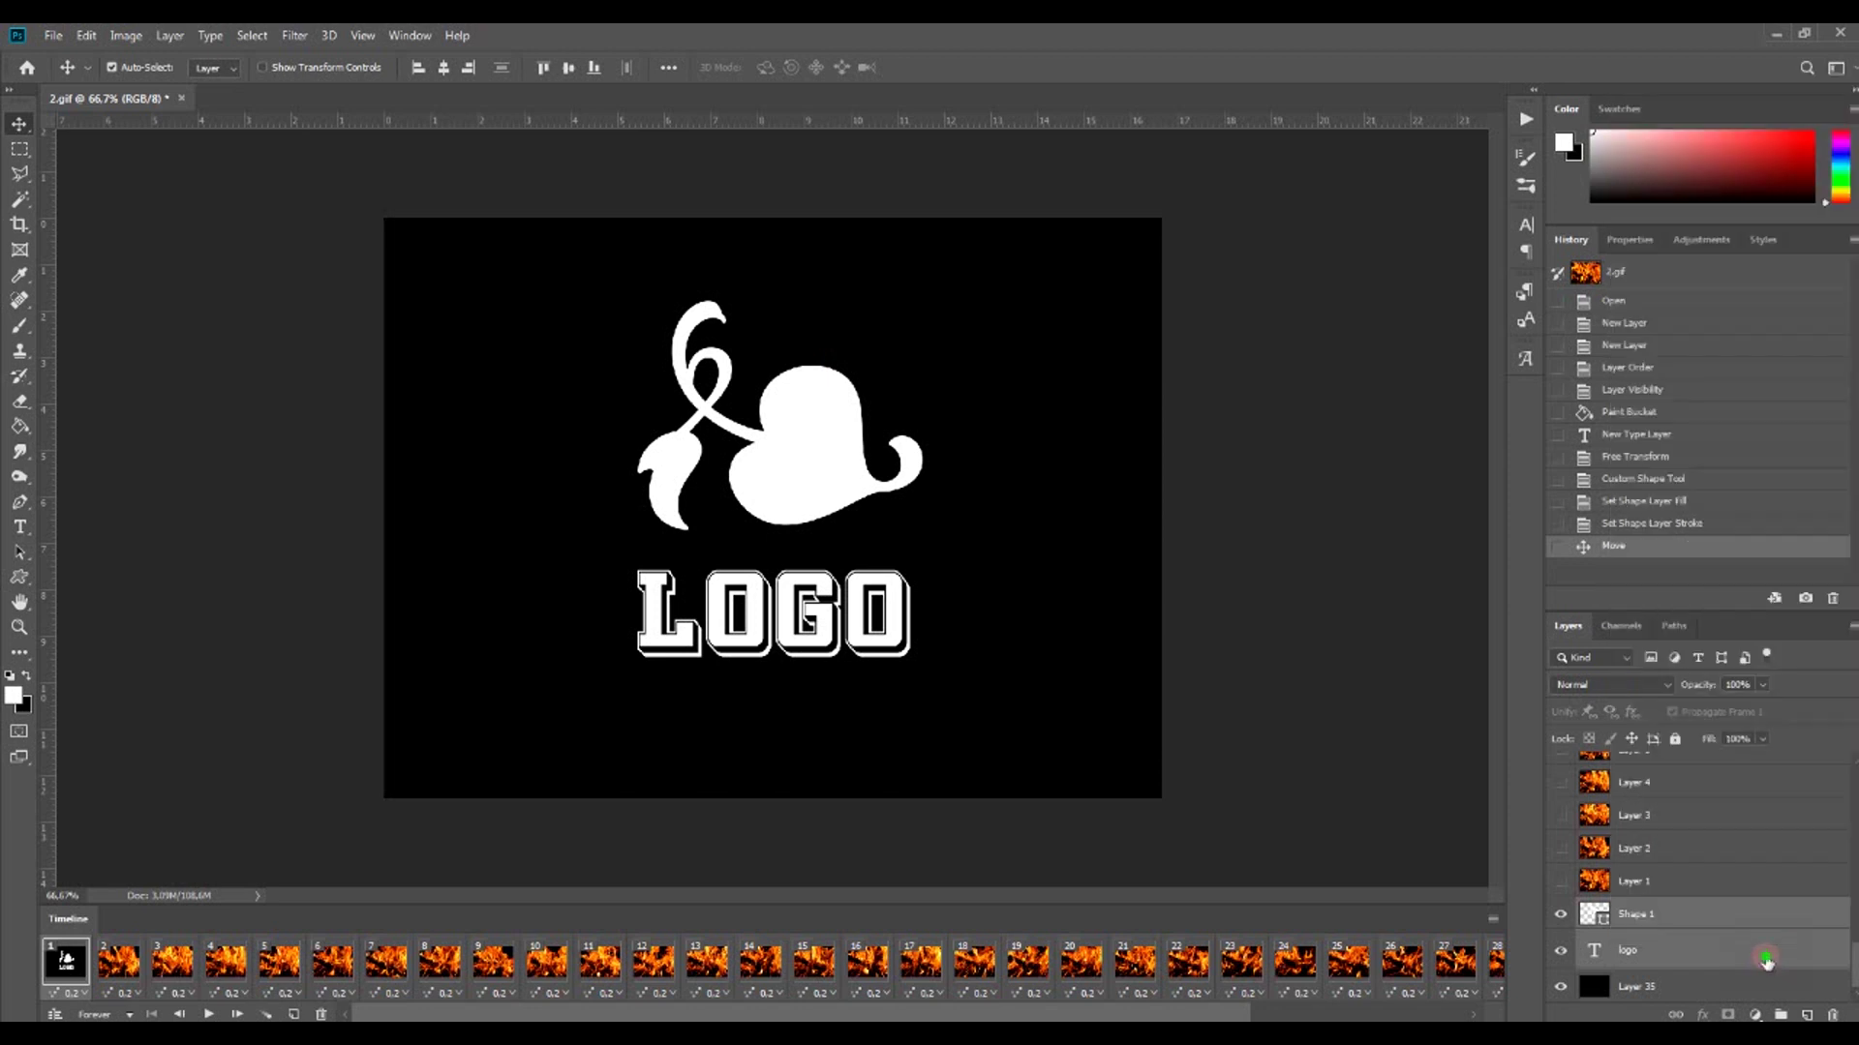
left_click(169, 36)
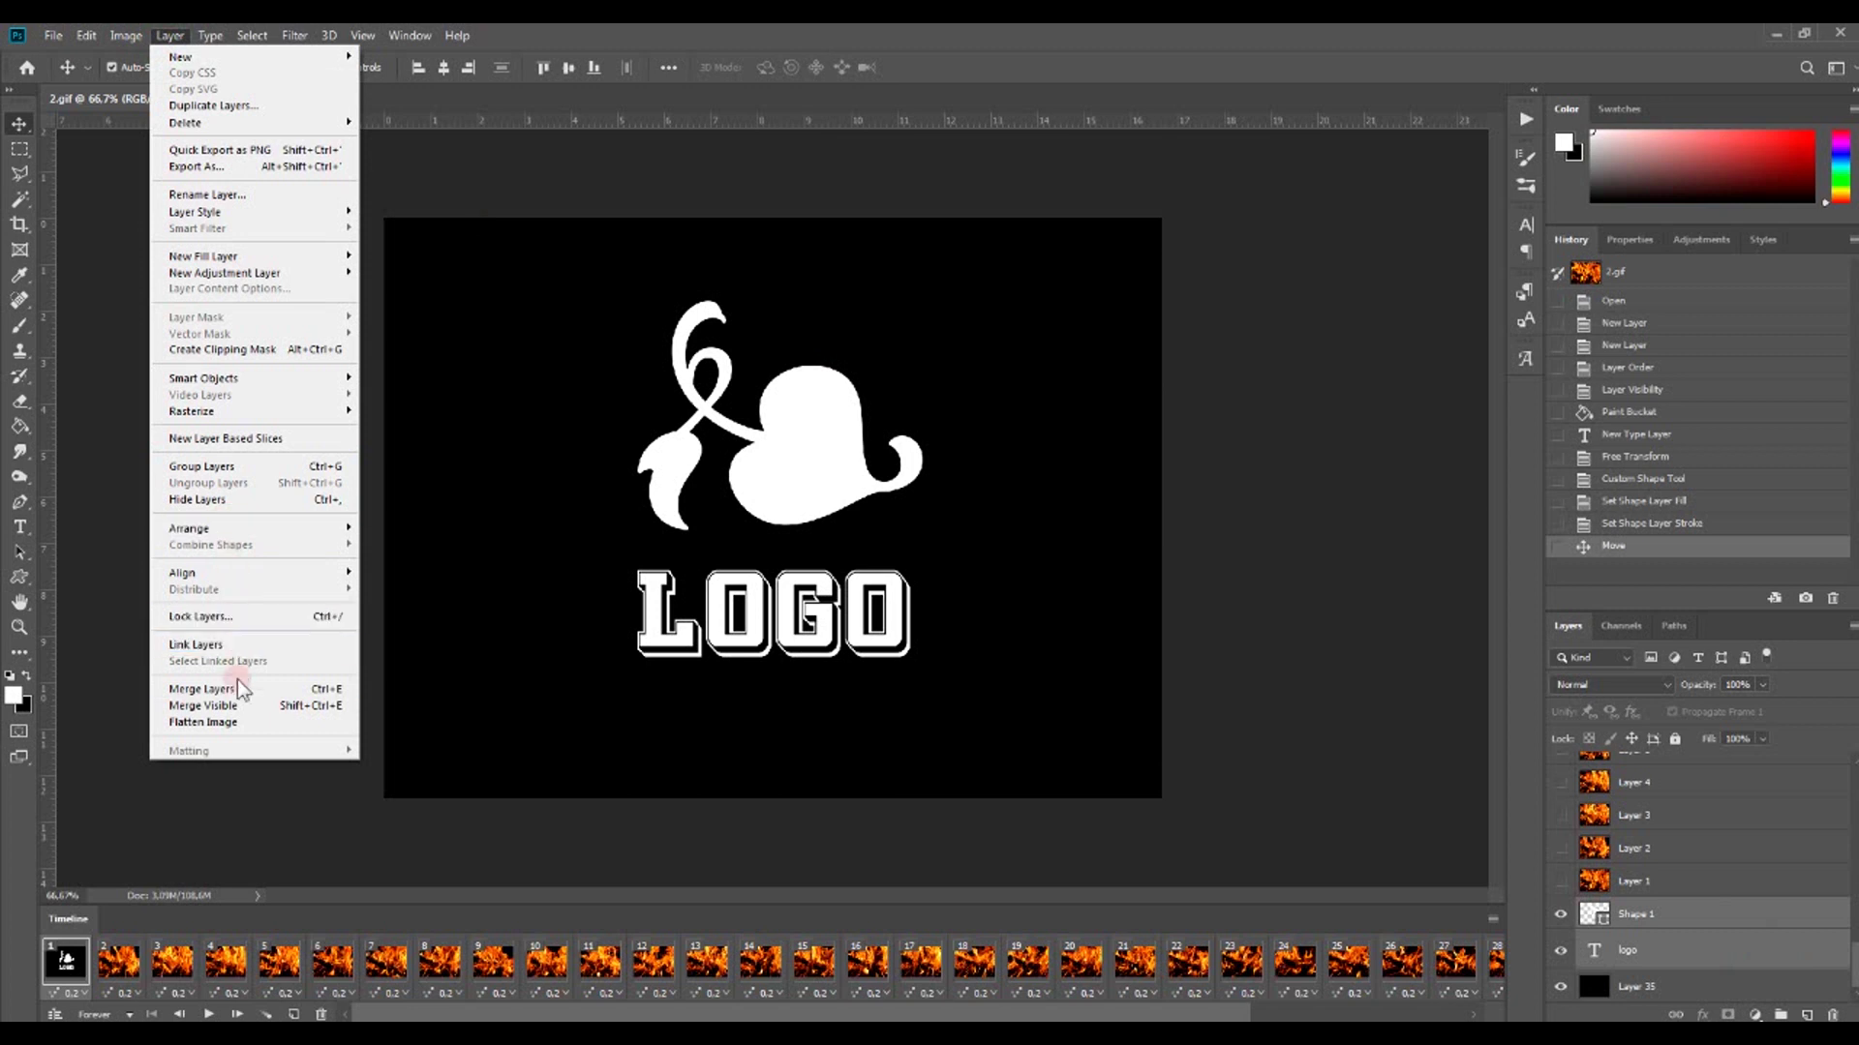
left_click(203, 689)
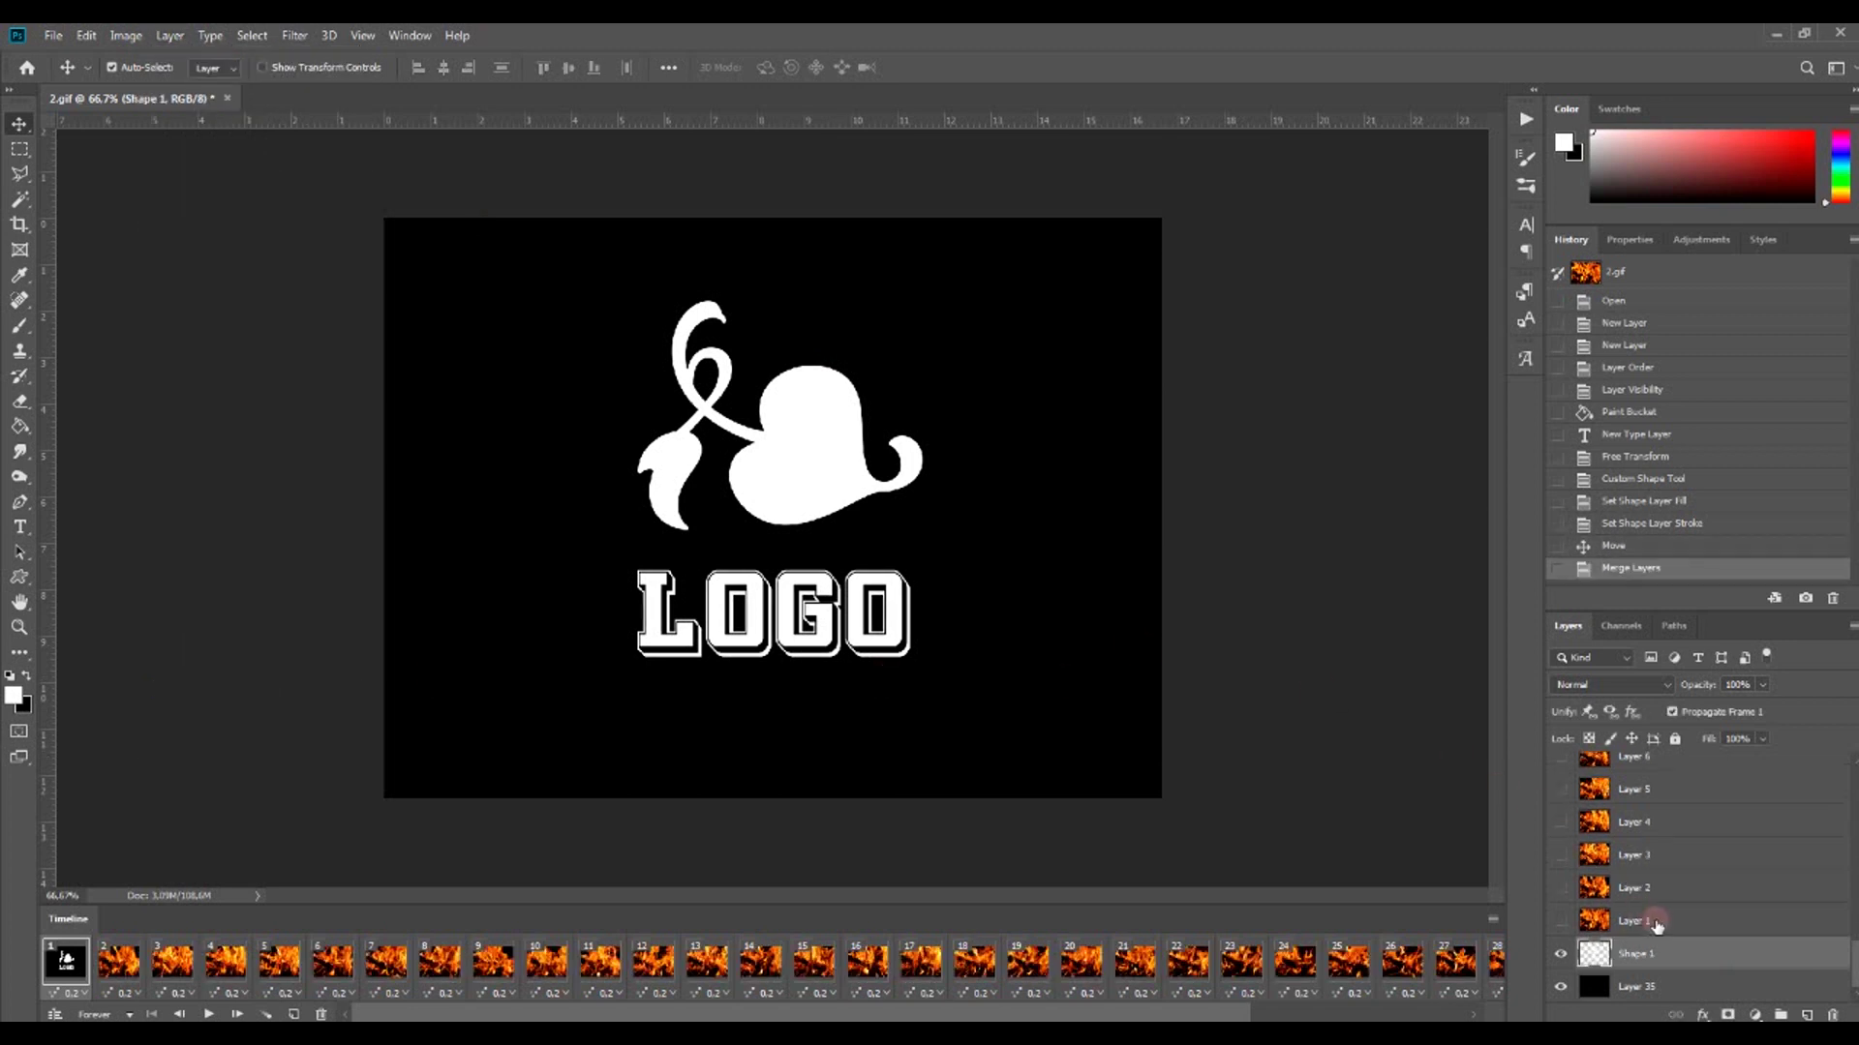
Step: Show fire Layer 1 and clip it to the merged logo shape
left_click(1560, 920)
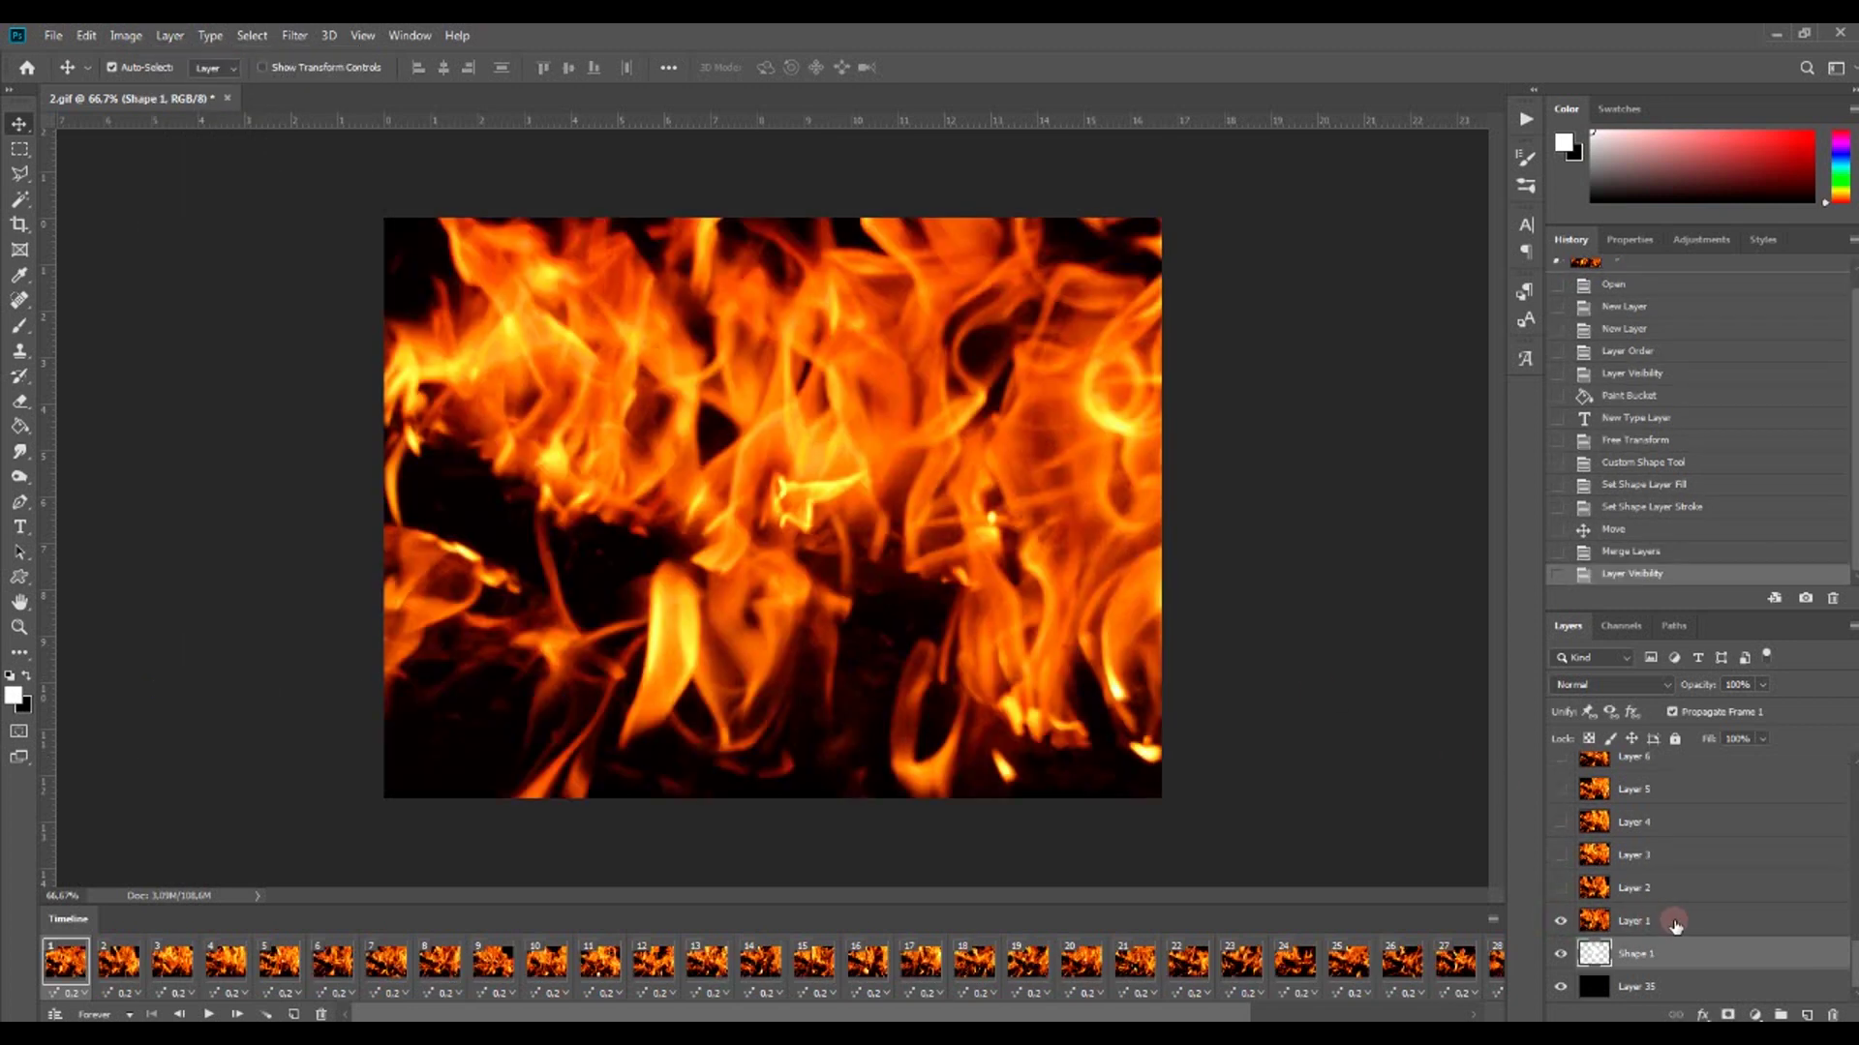
left_click(1675, 921)
right_click(1674, 919)
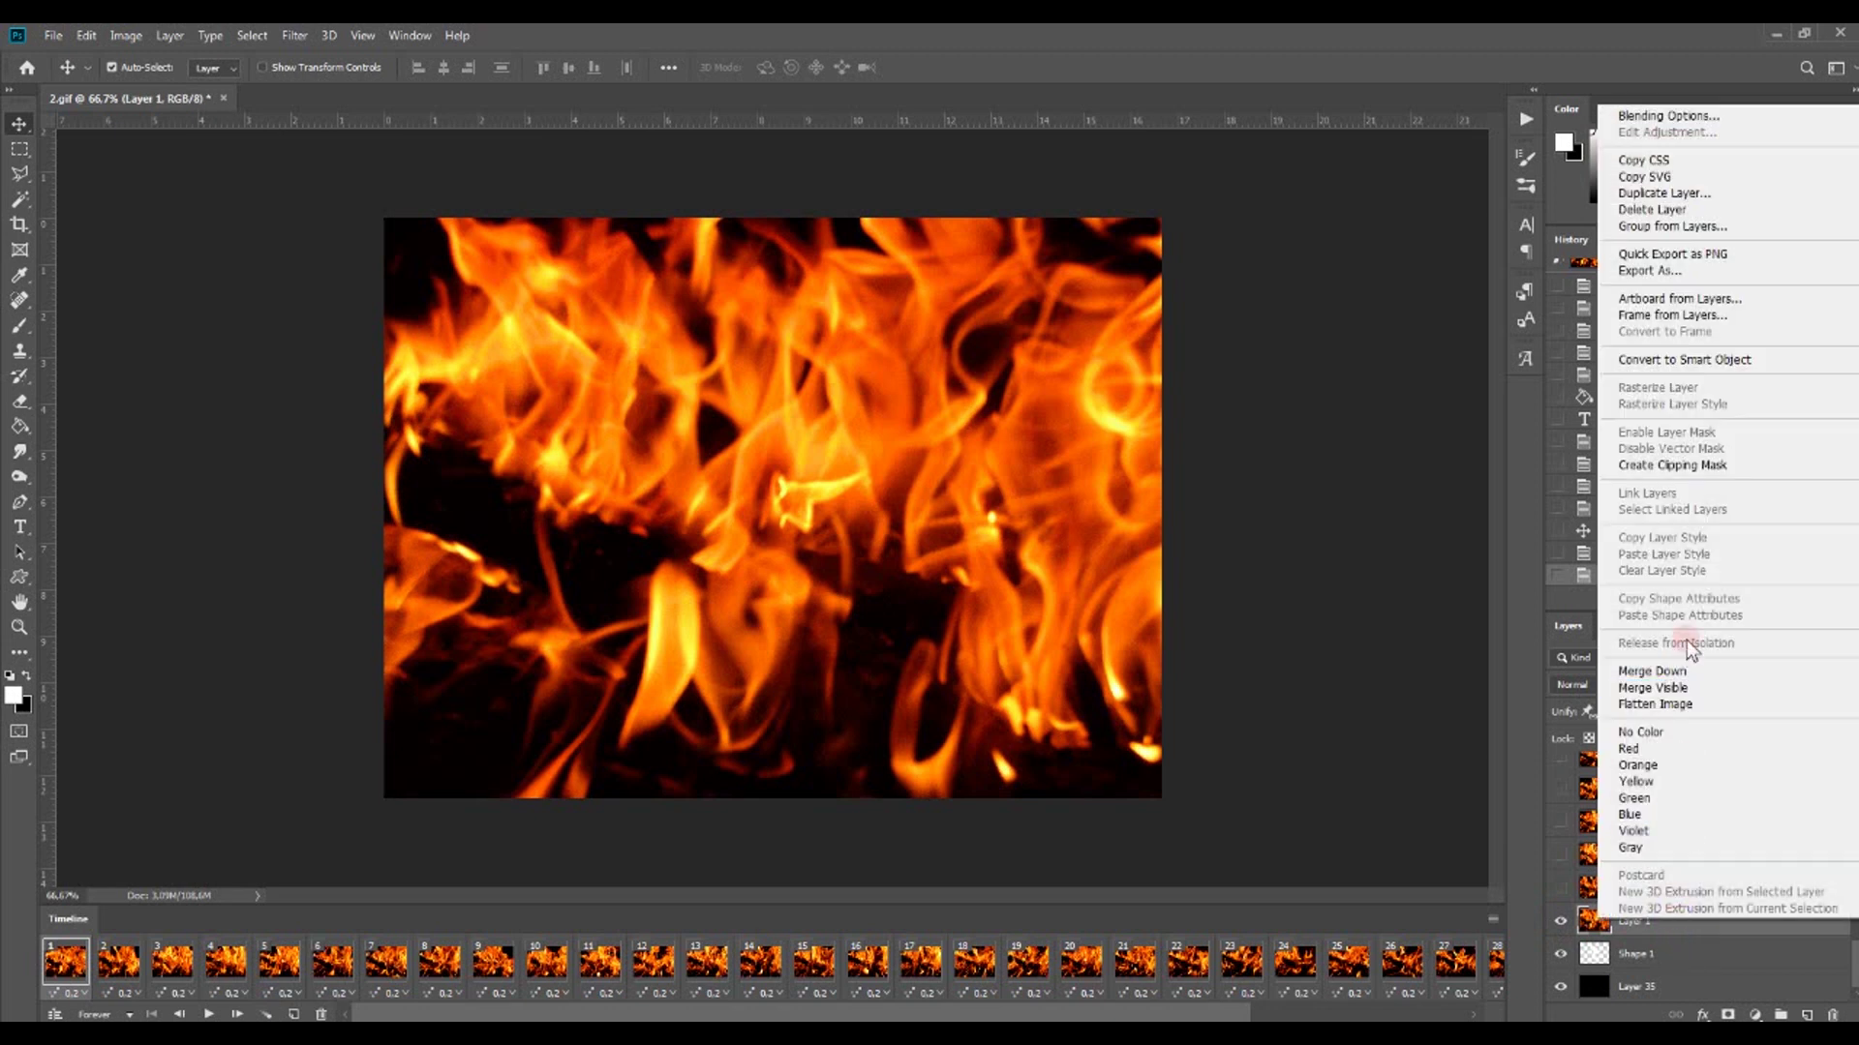
left_click(1698, 468)
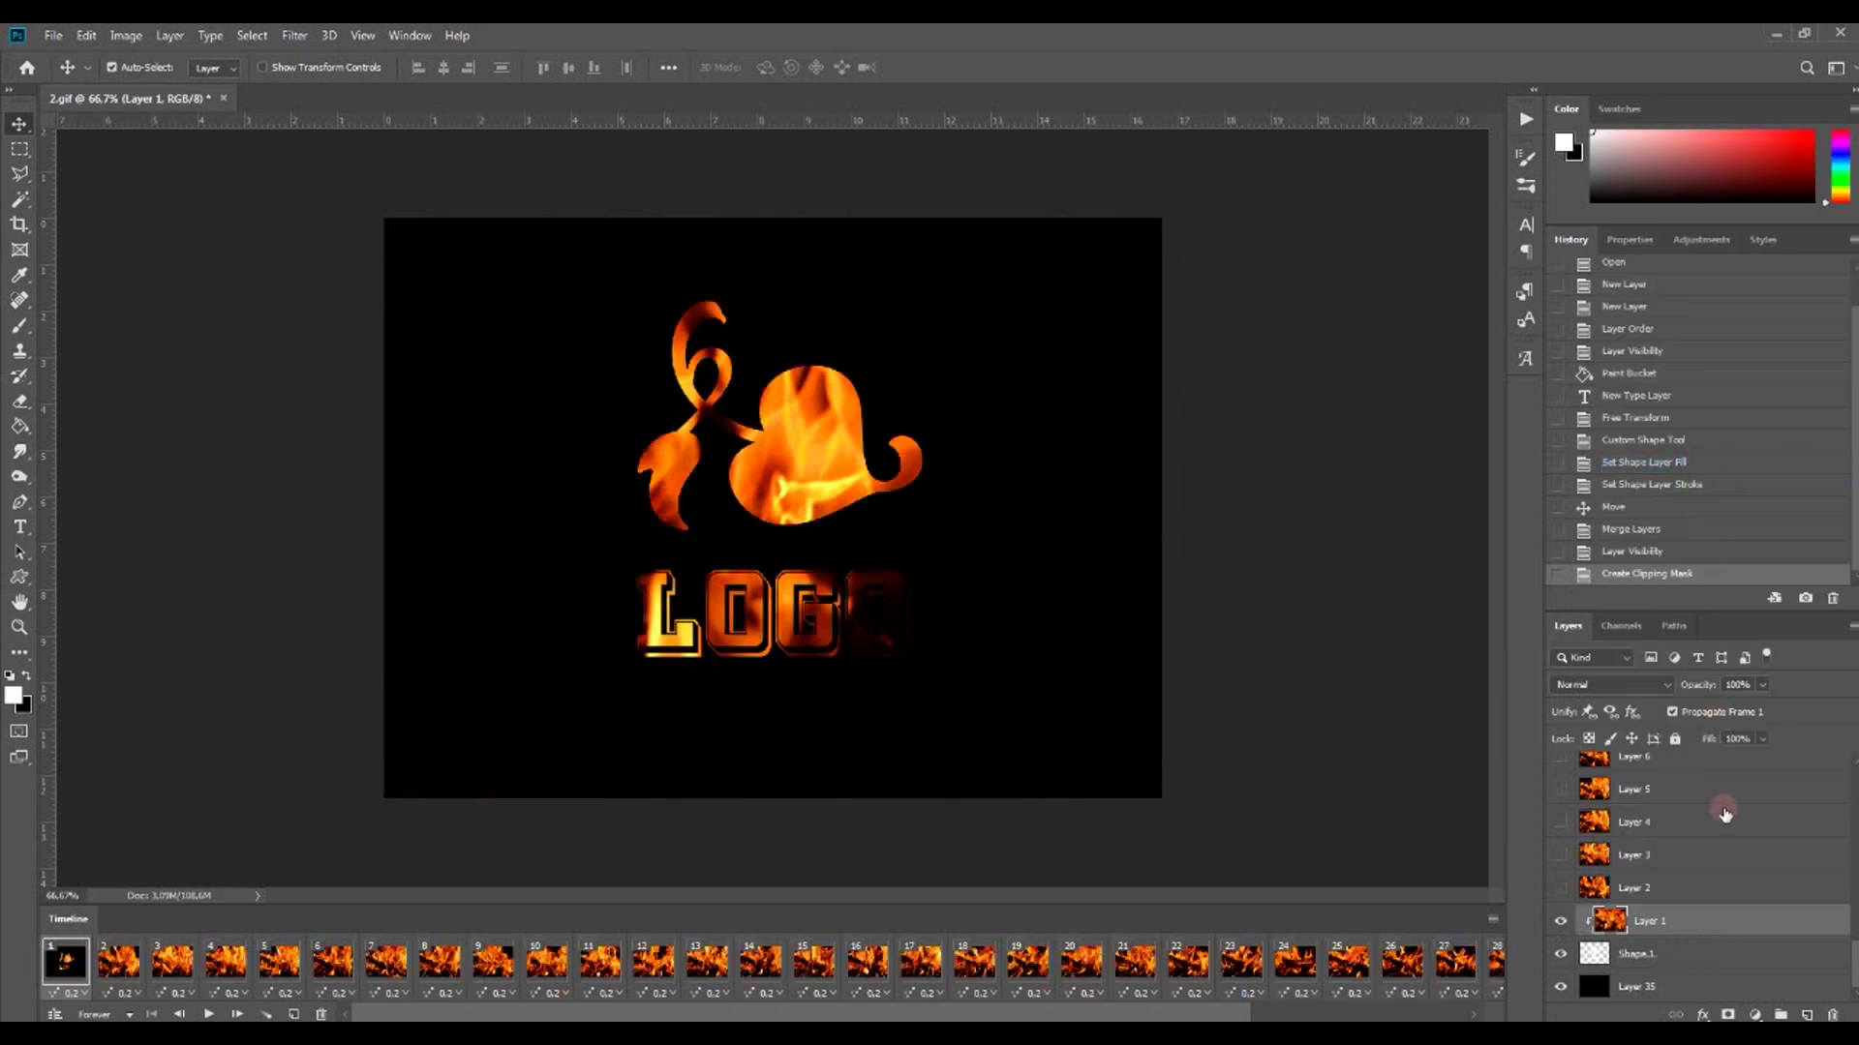
Step: Clip fire Layers 2–34 to the logo as well, then reselect Layer 1
left_click(1735, 889)
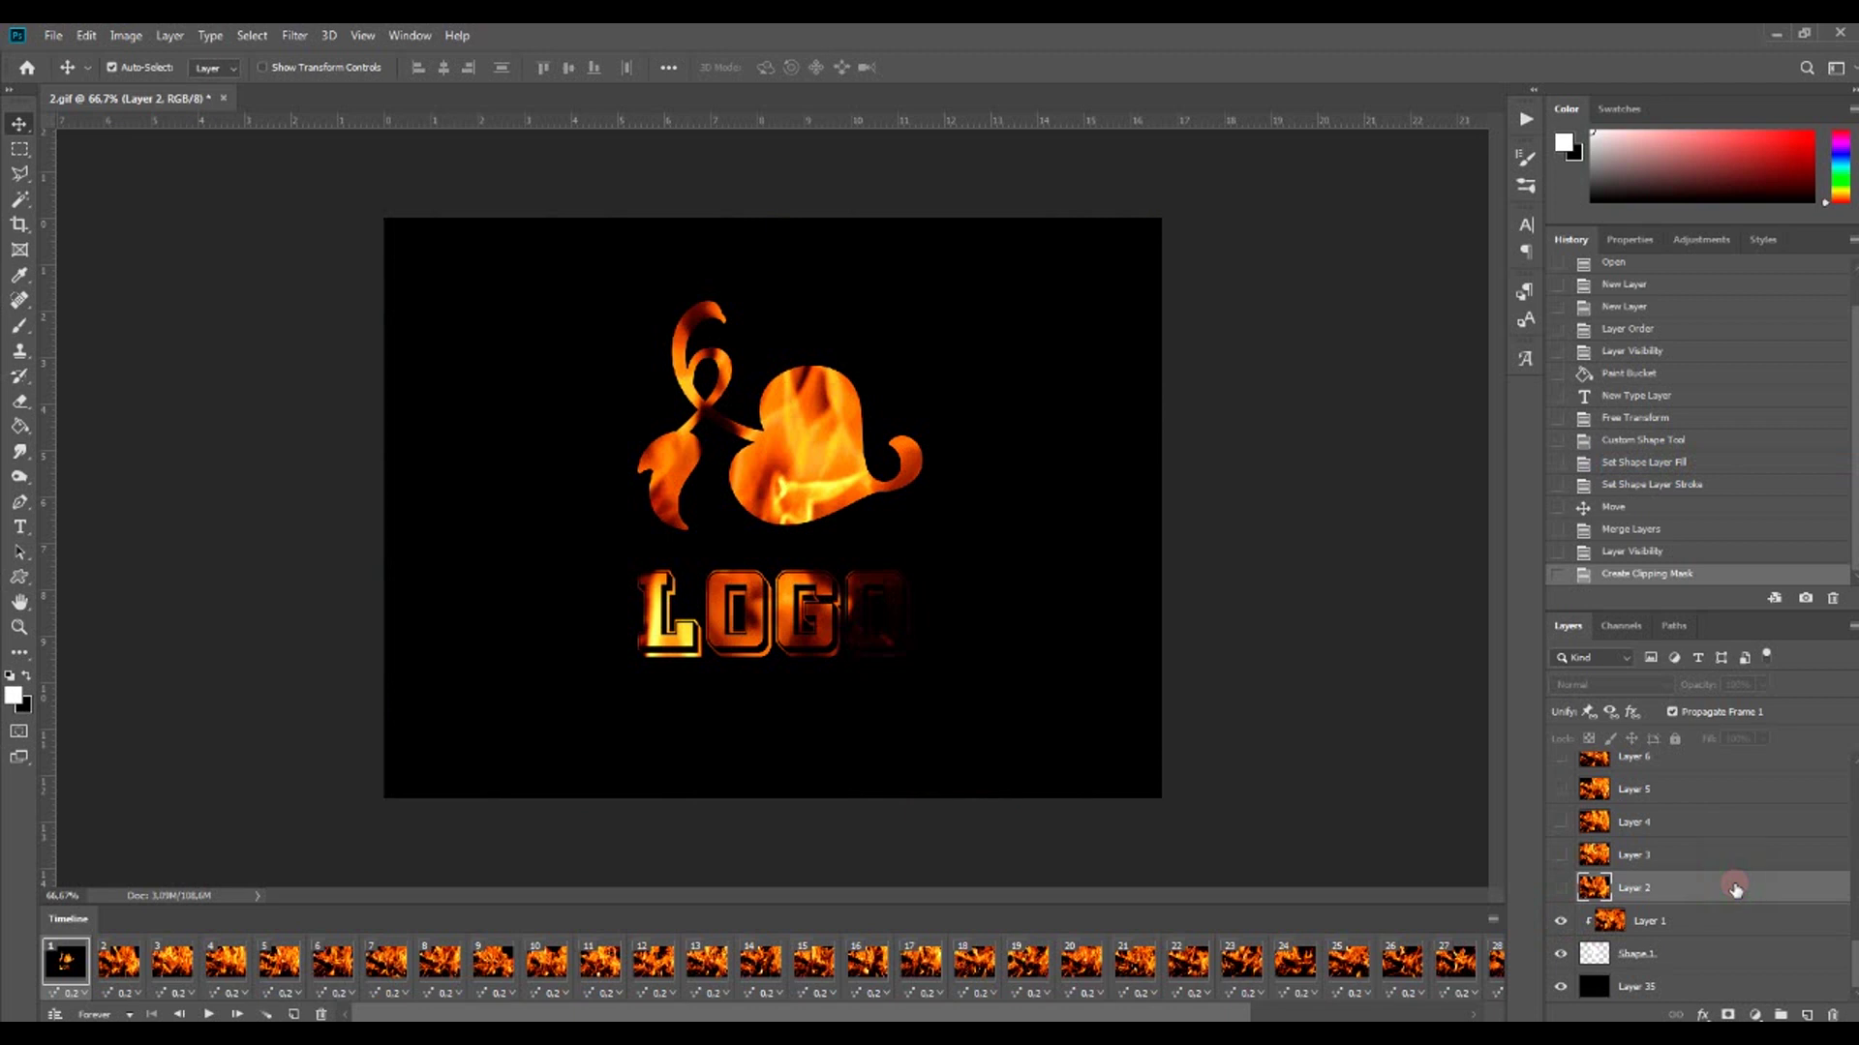
scroll(1736, 873, "up", 10)
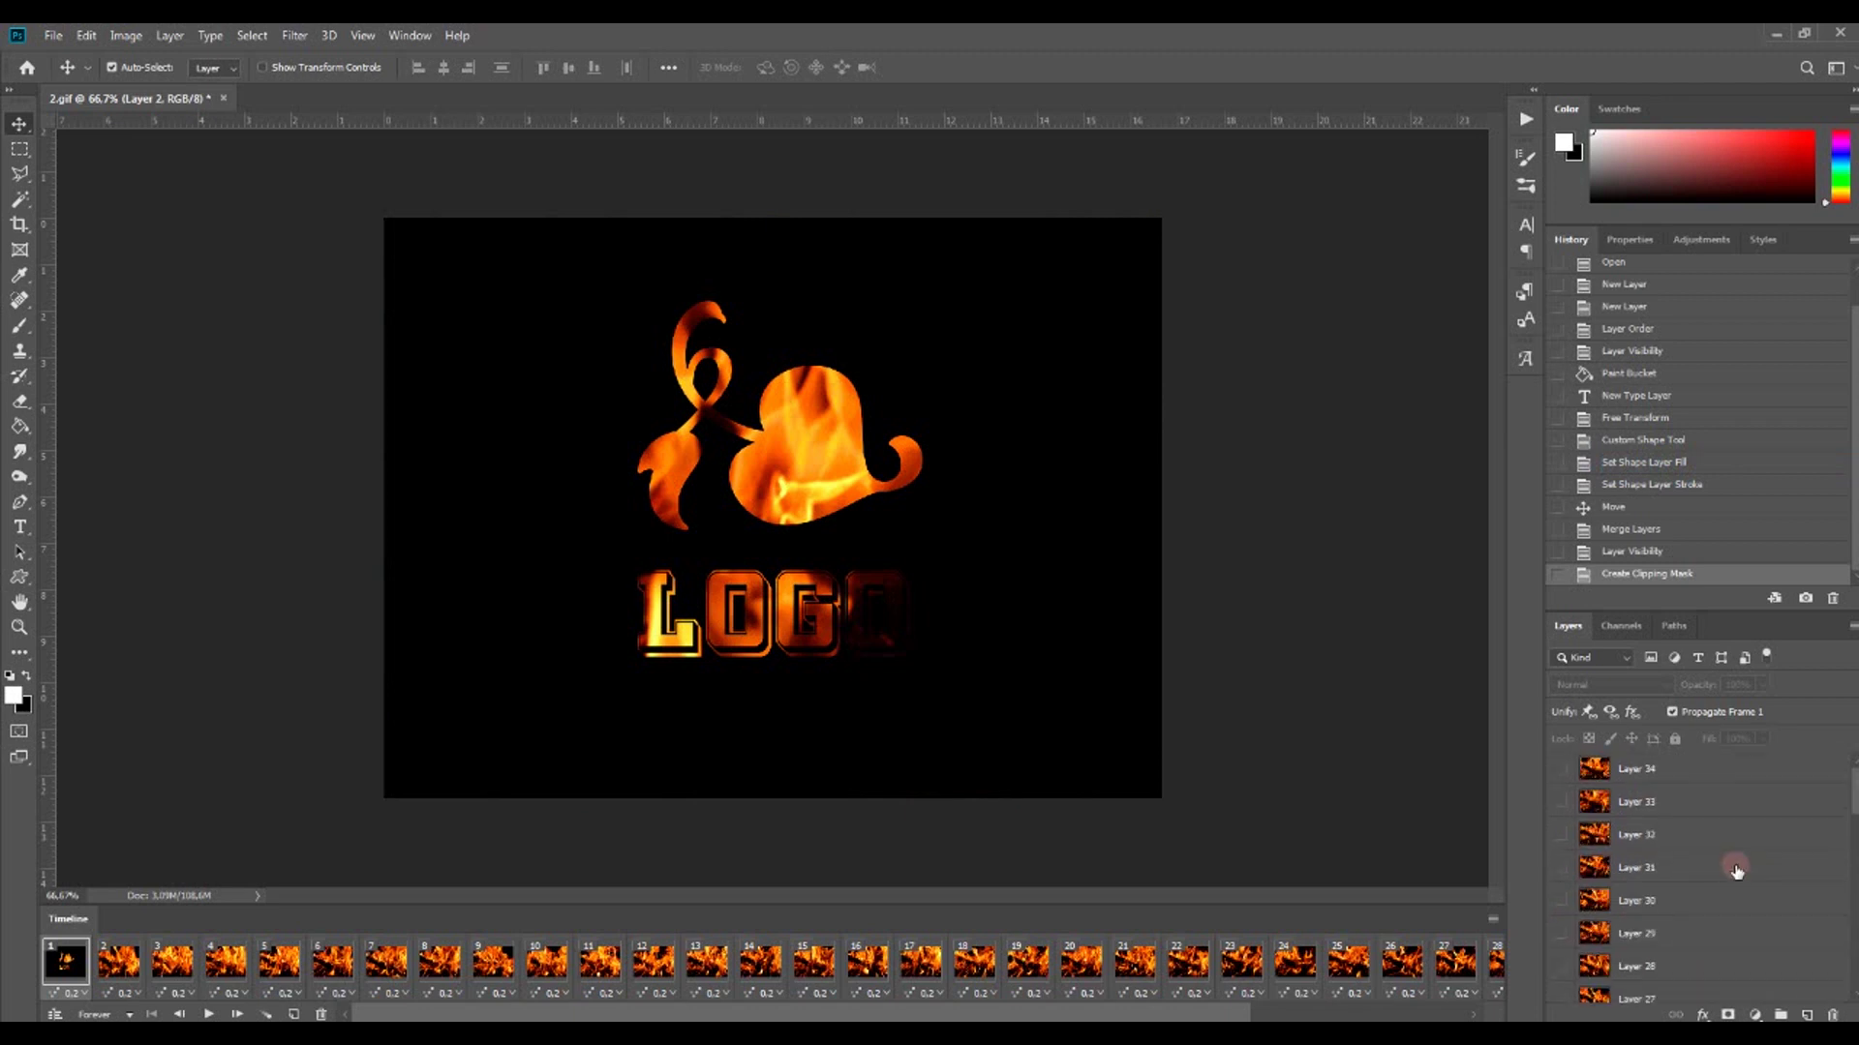
left_click(1733, 771, "shift")
right_click(1733, 769)
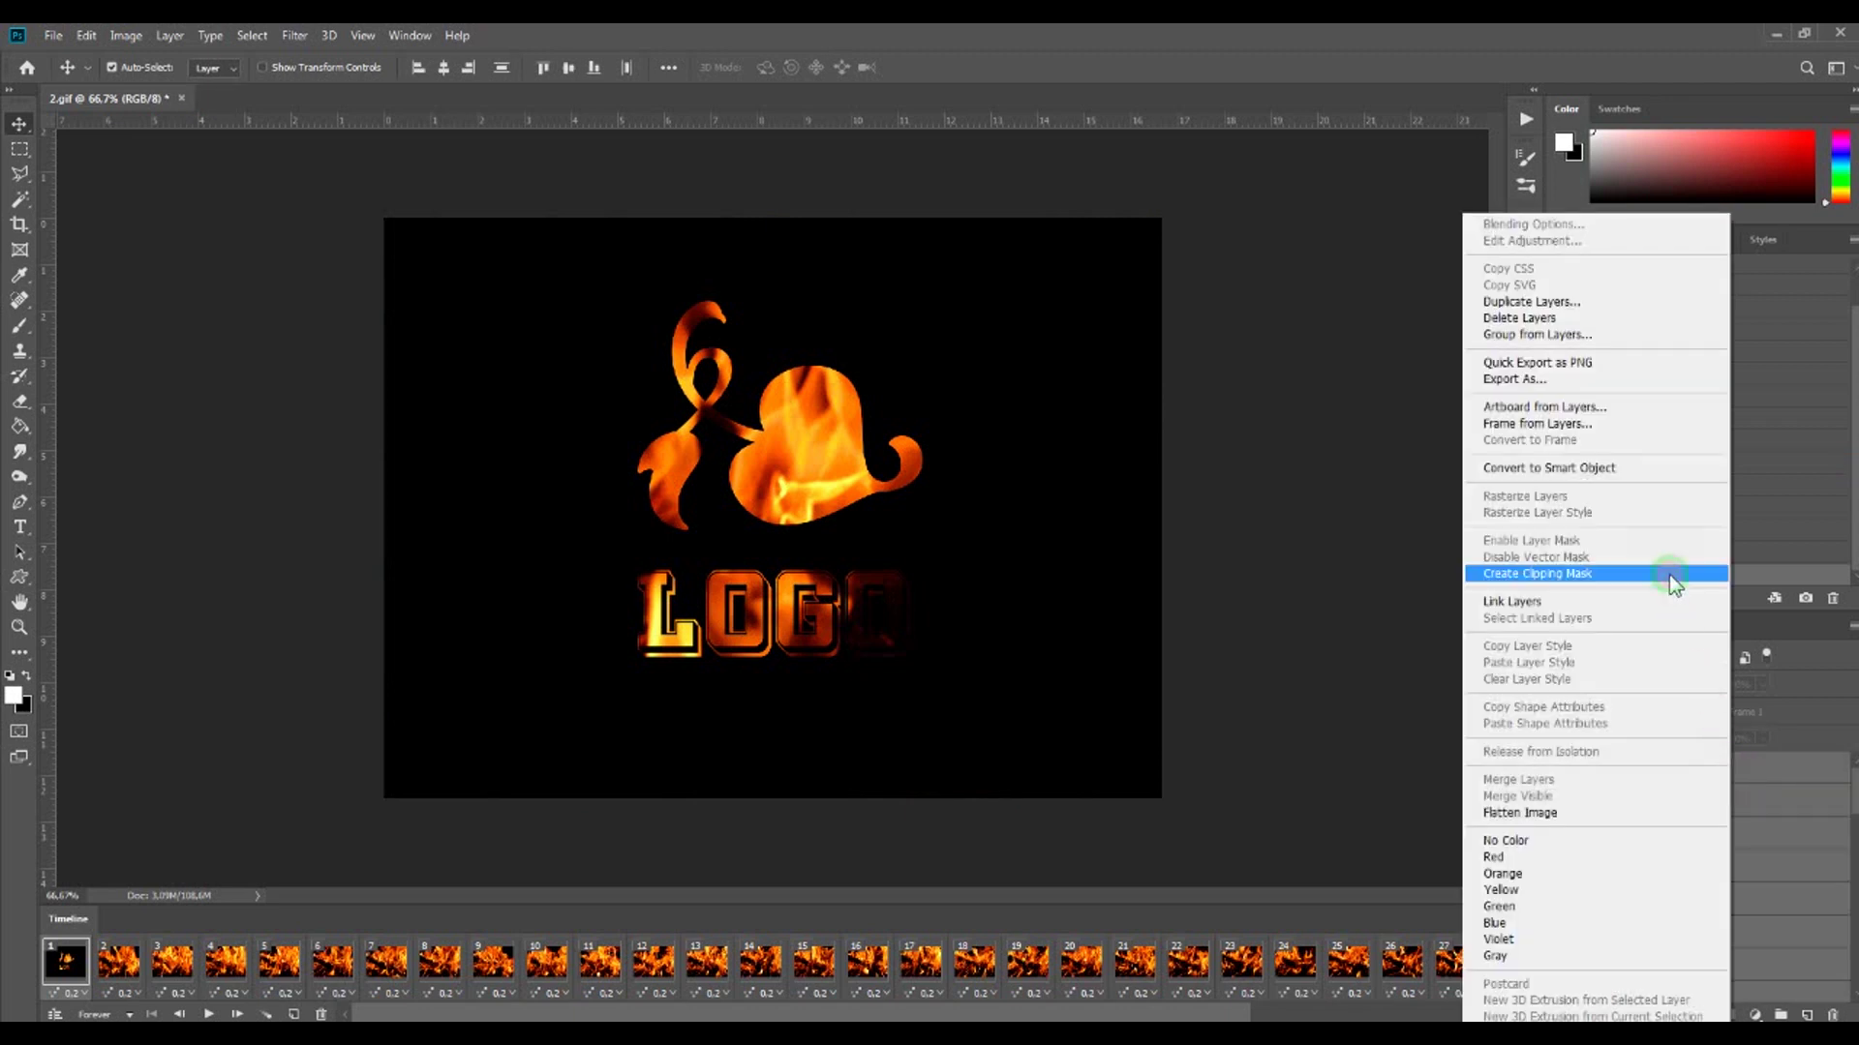
left_click(1668, 573)
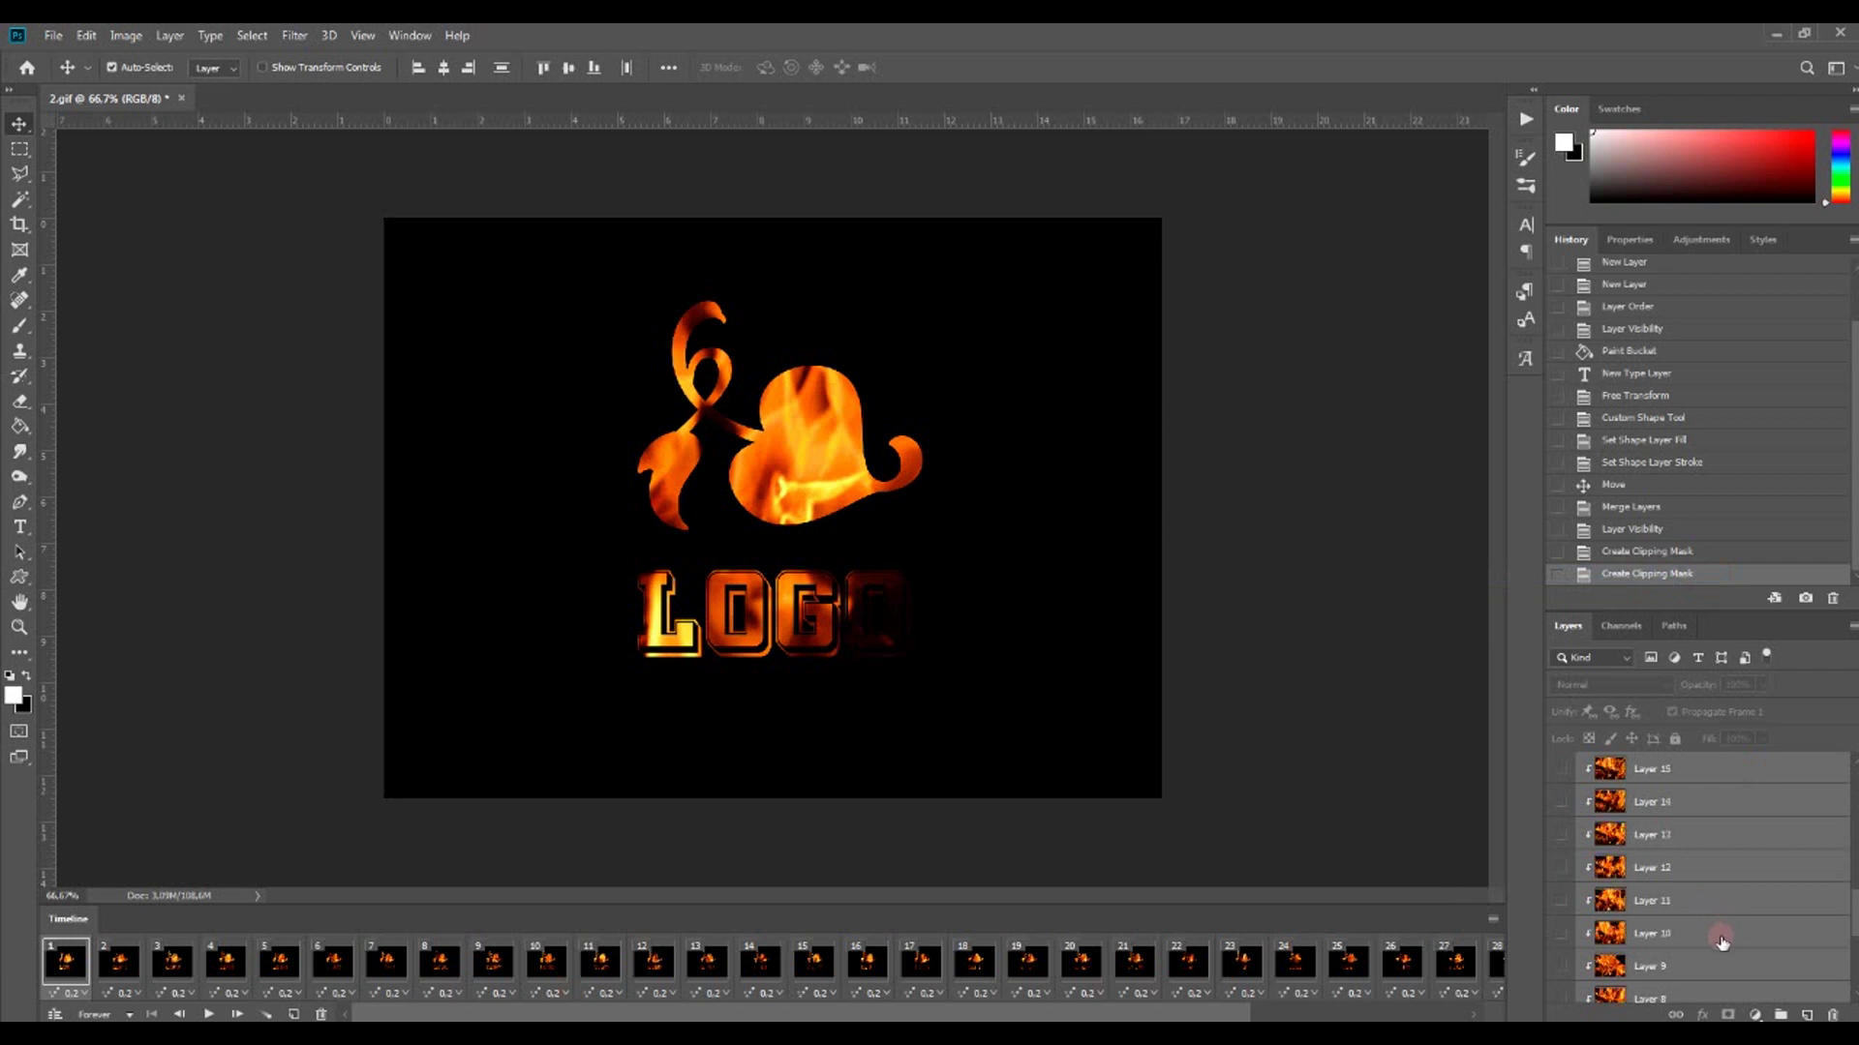
scroll(1721, 941, "down", 4)
left_click(1725, 965)
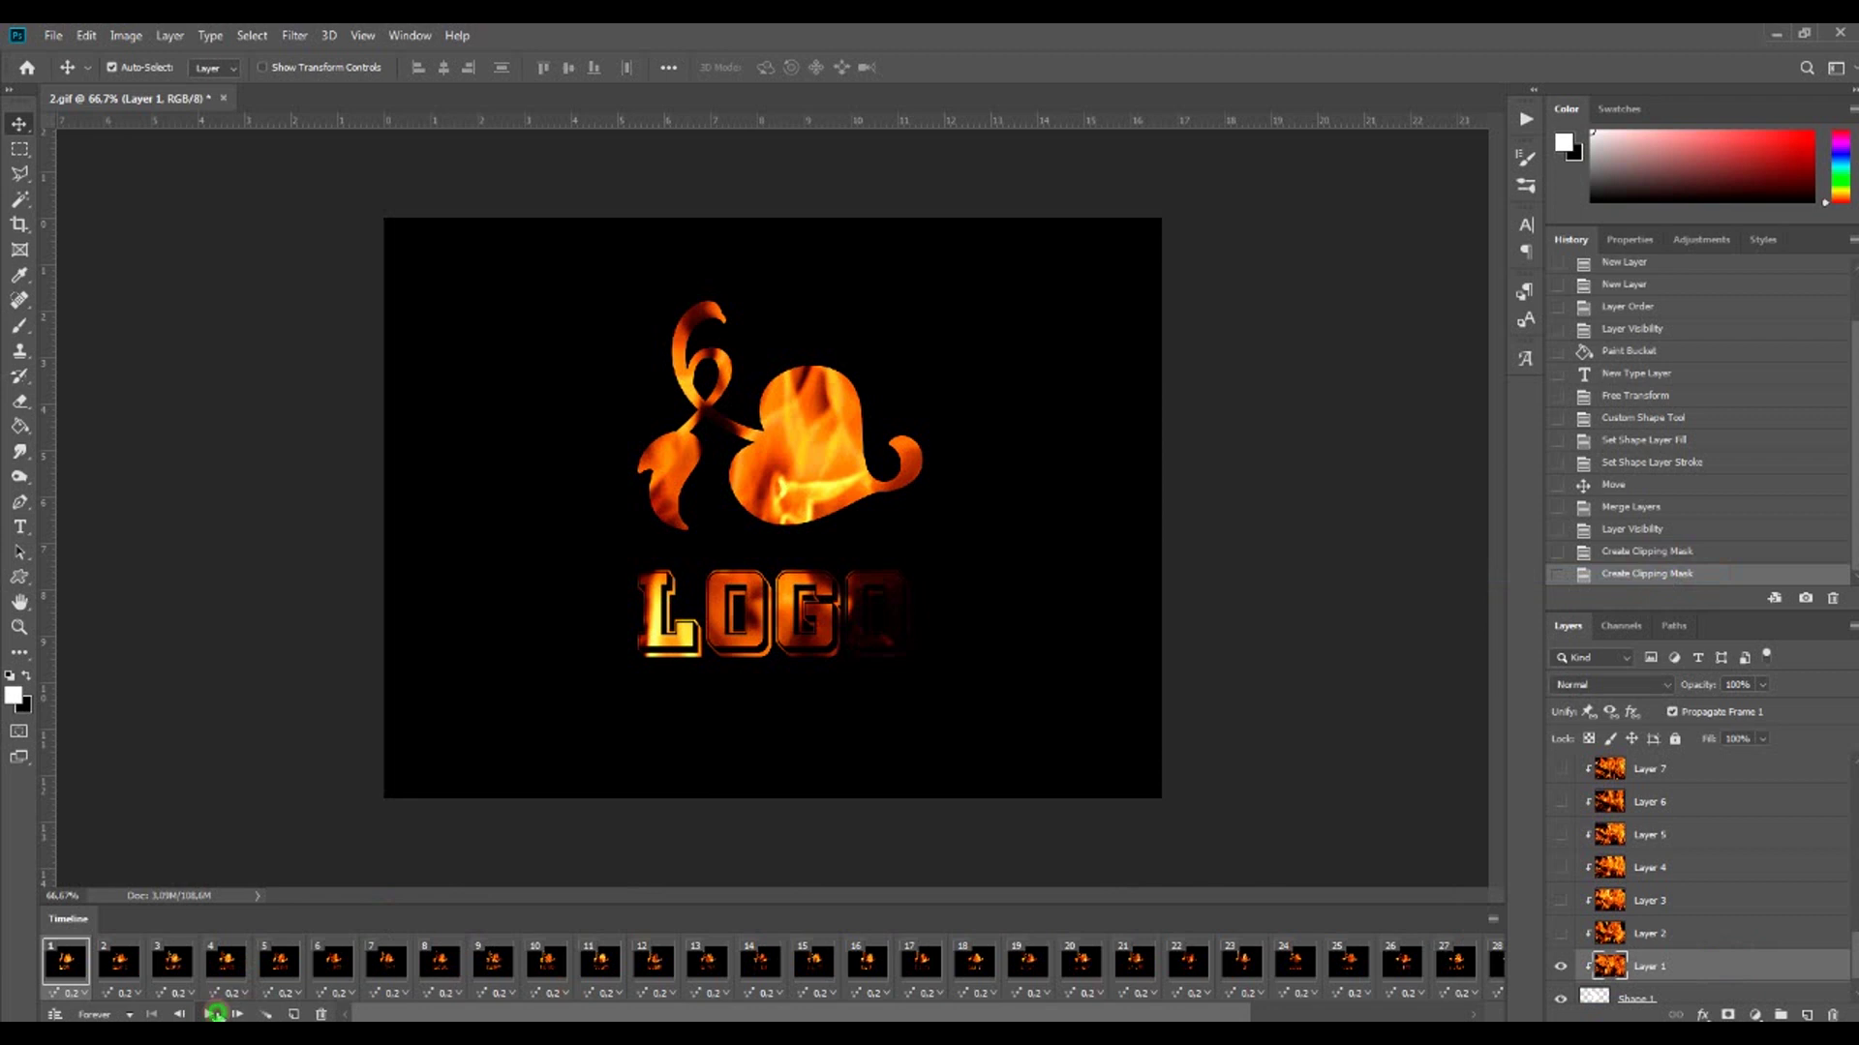
left_click(215, 1013)
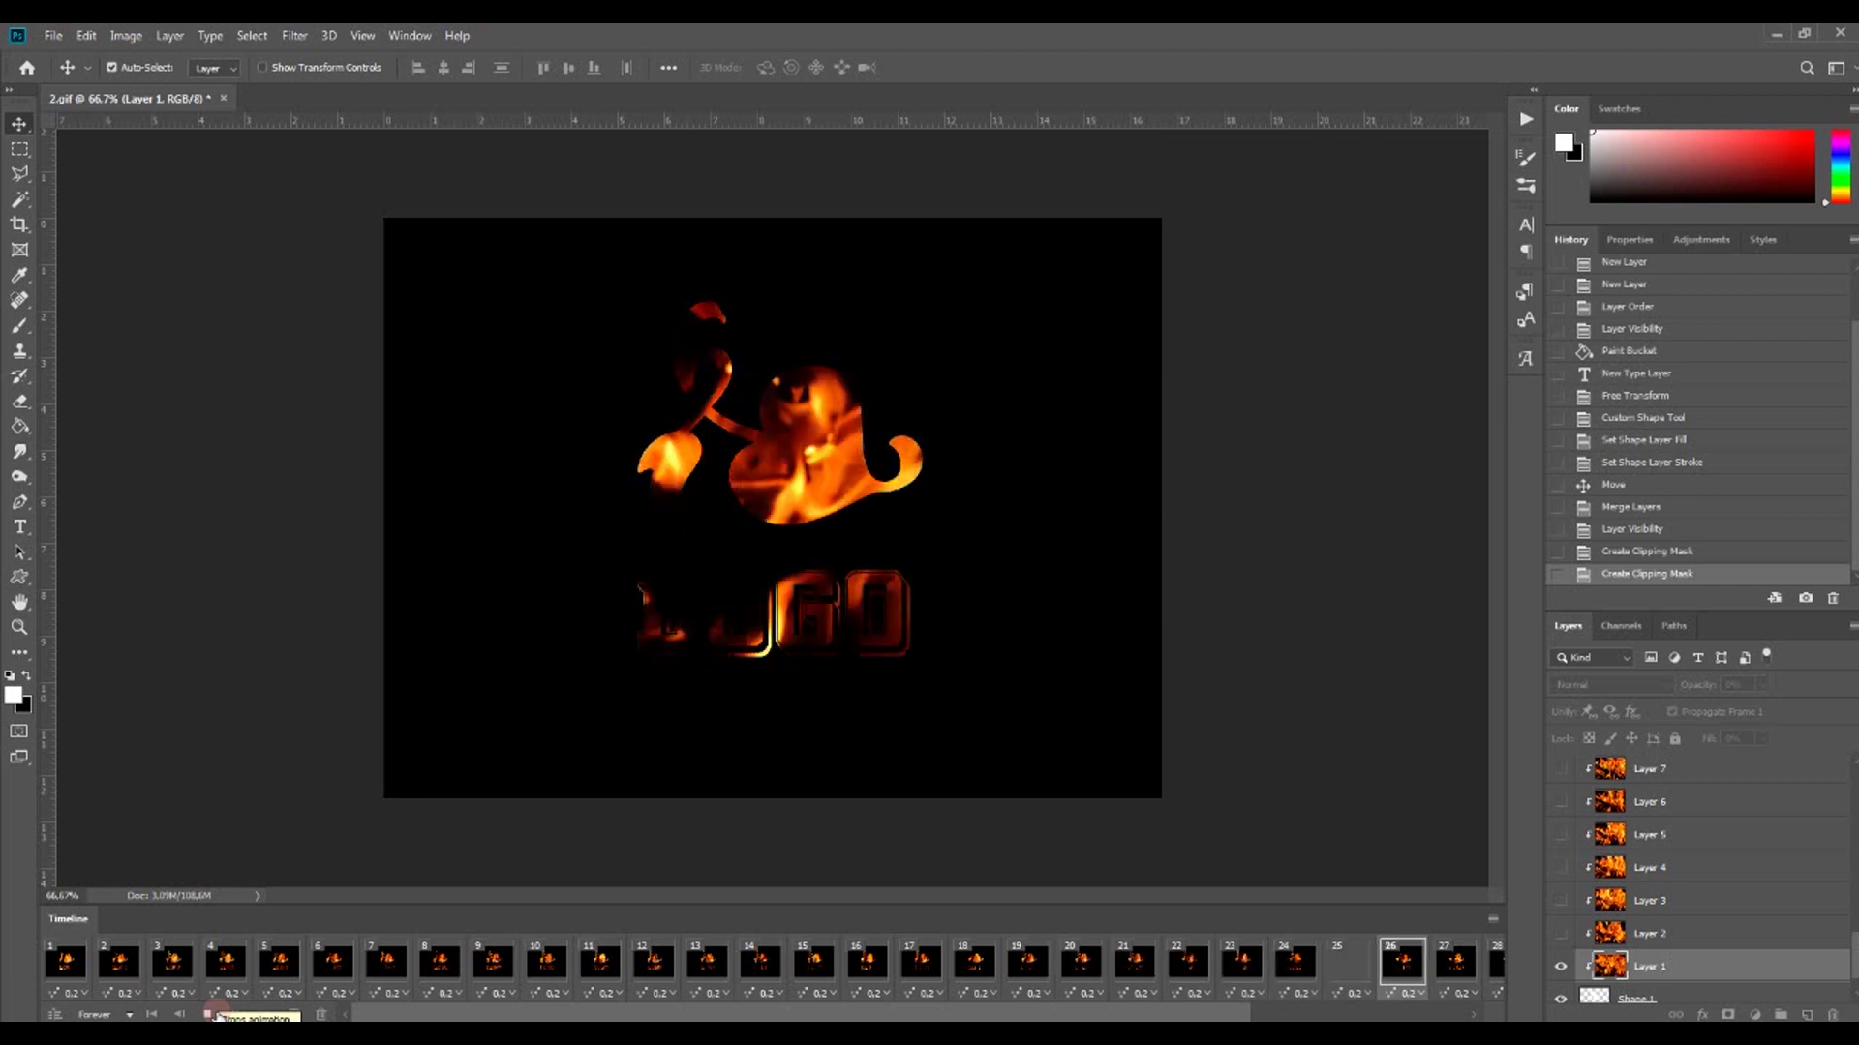
left_click(211, 1014)
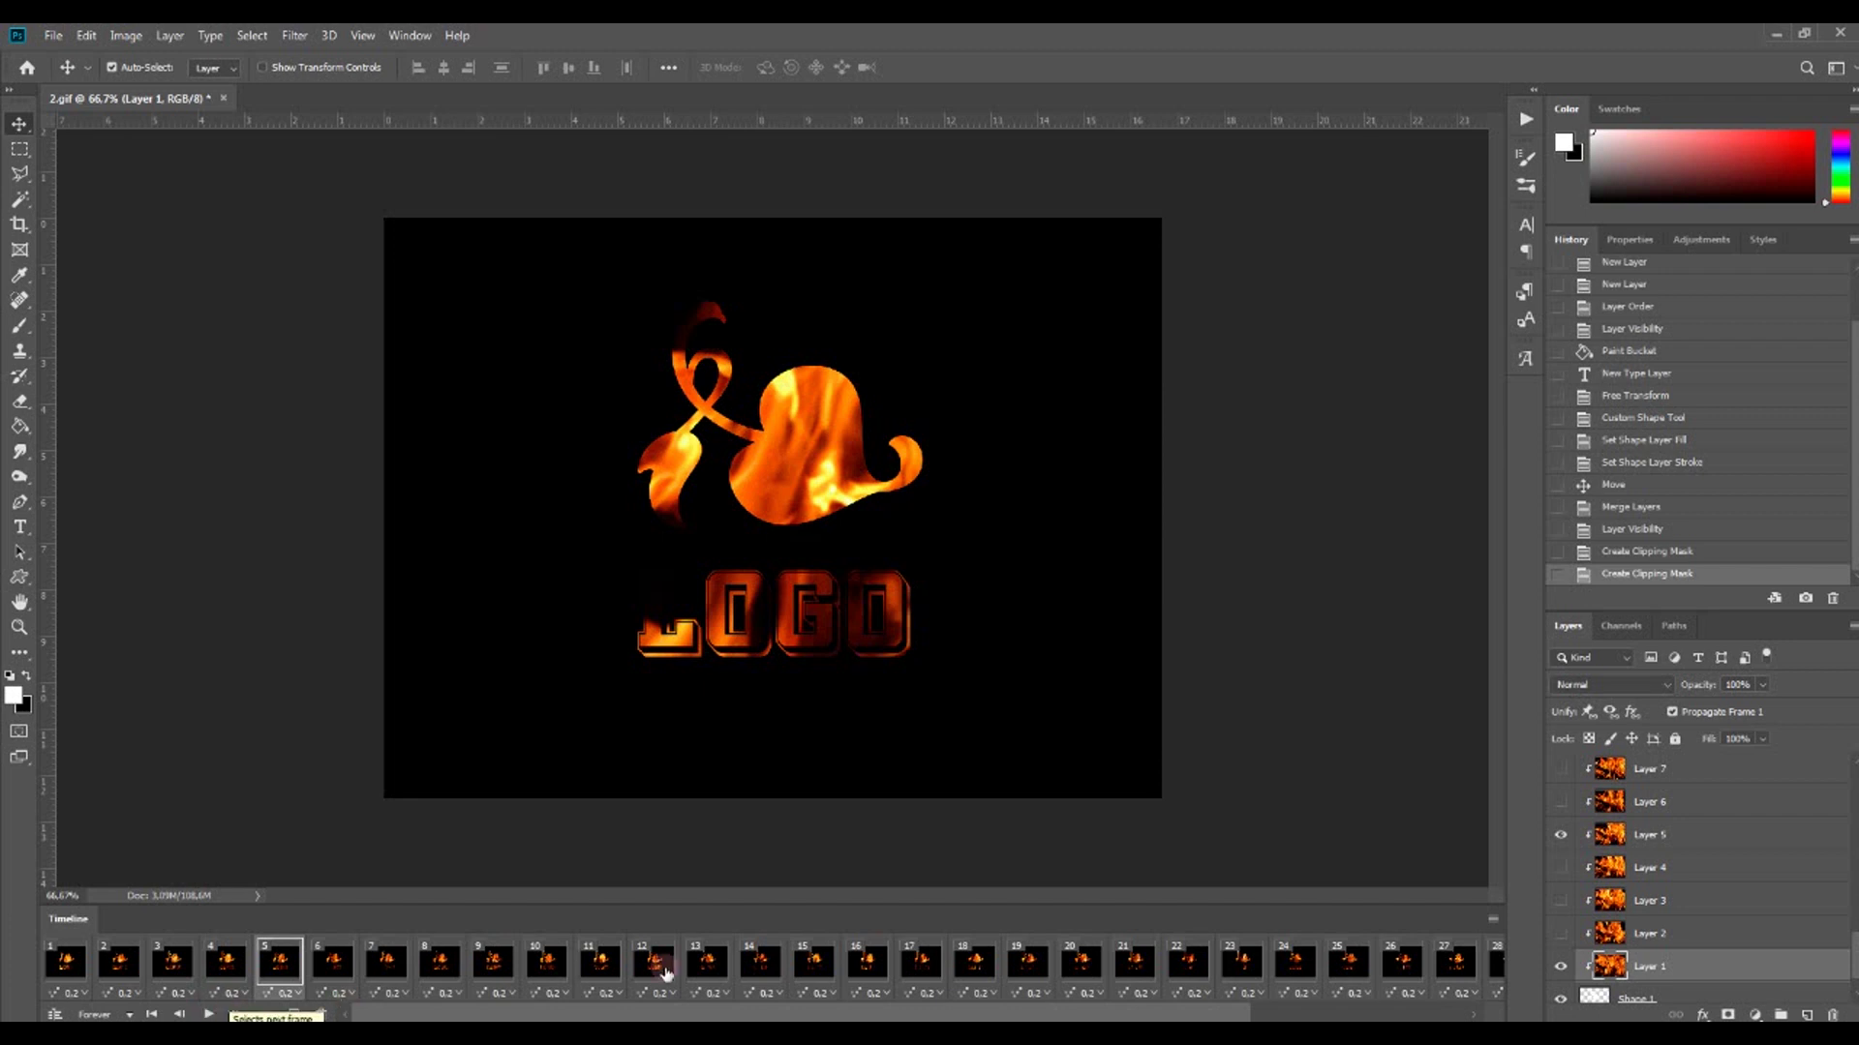
scroll(1718, 907, "down", 1)
Step: Free-transform the merged logo Shape 1, moving it up and to the right
left_click(1718, 955)
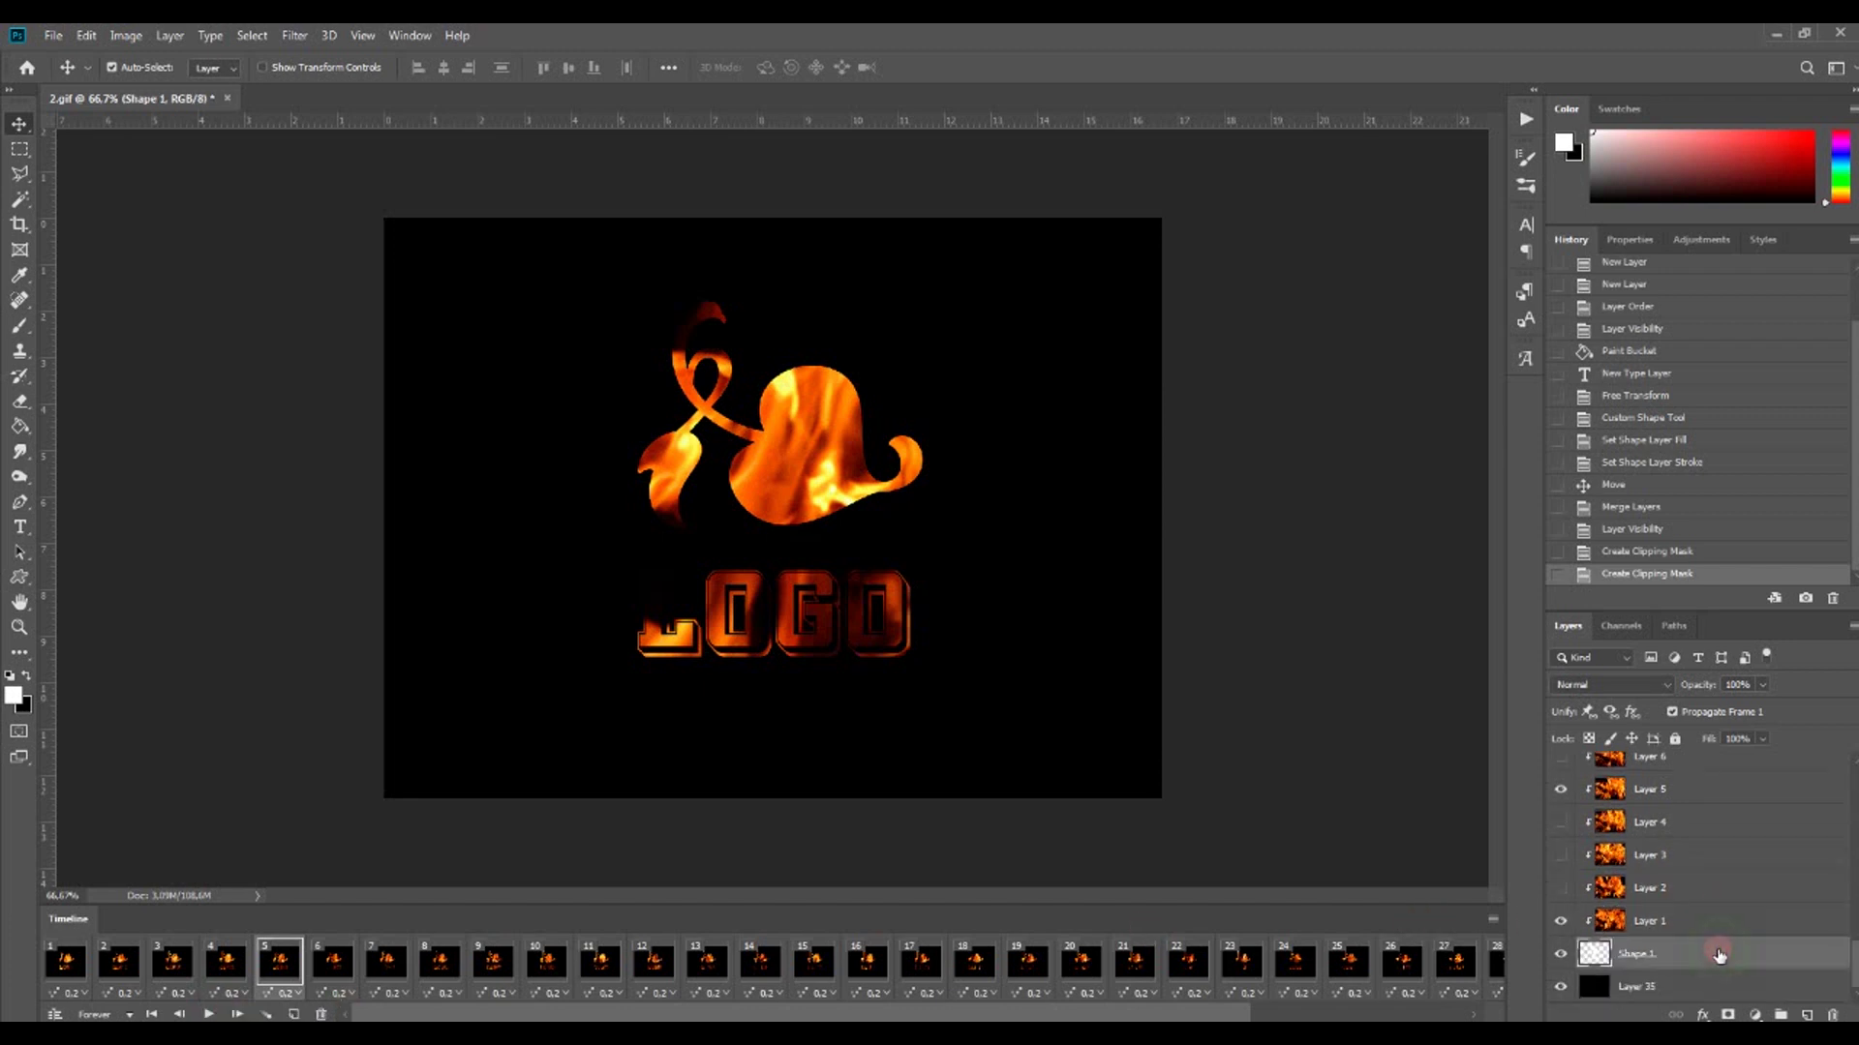
left_click(93, 38)
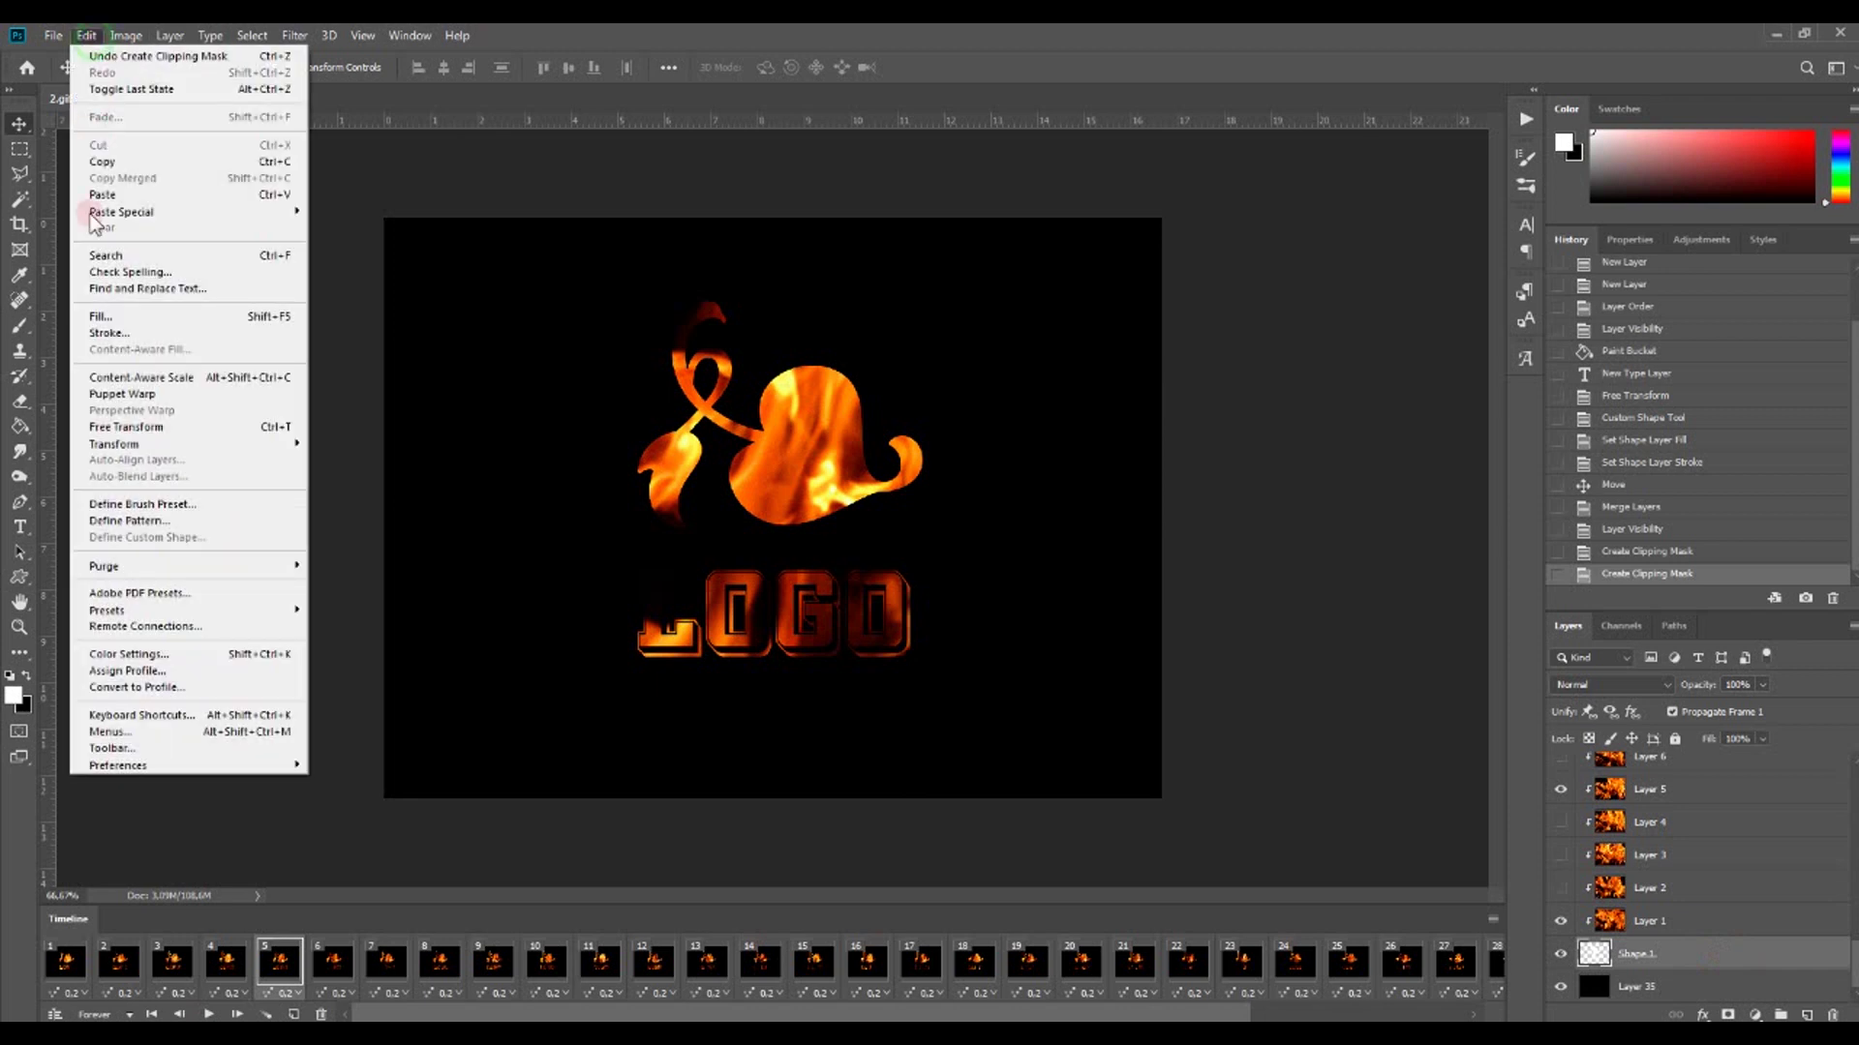
left_click(124, 419)
left_click_drag(769, 624, 824, 571)
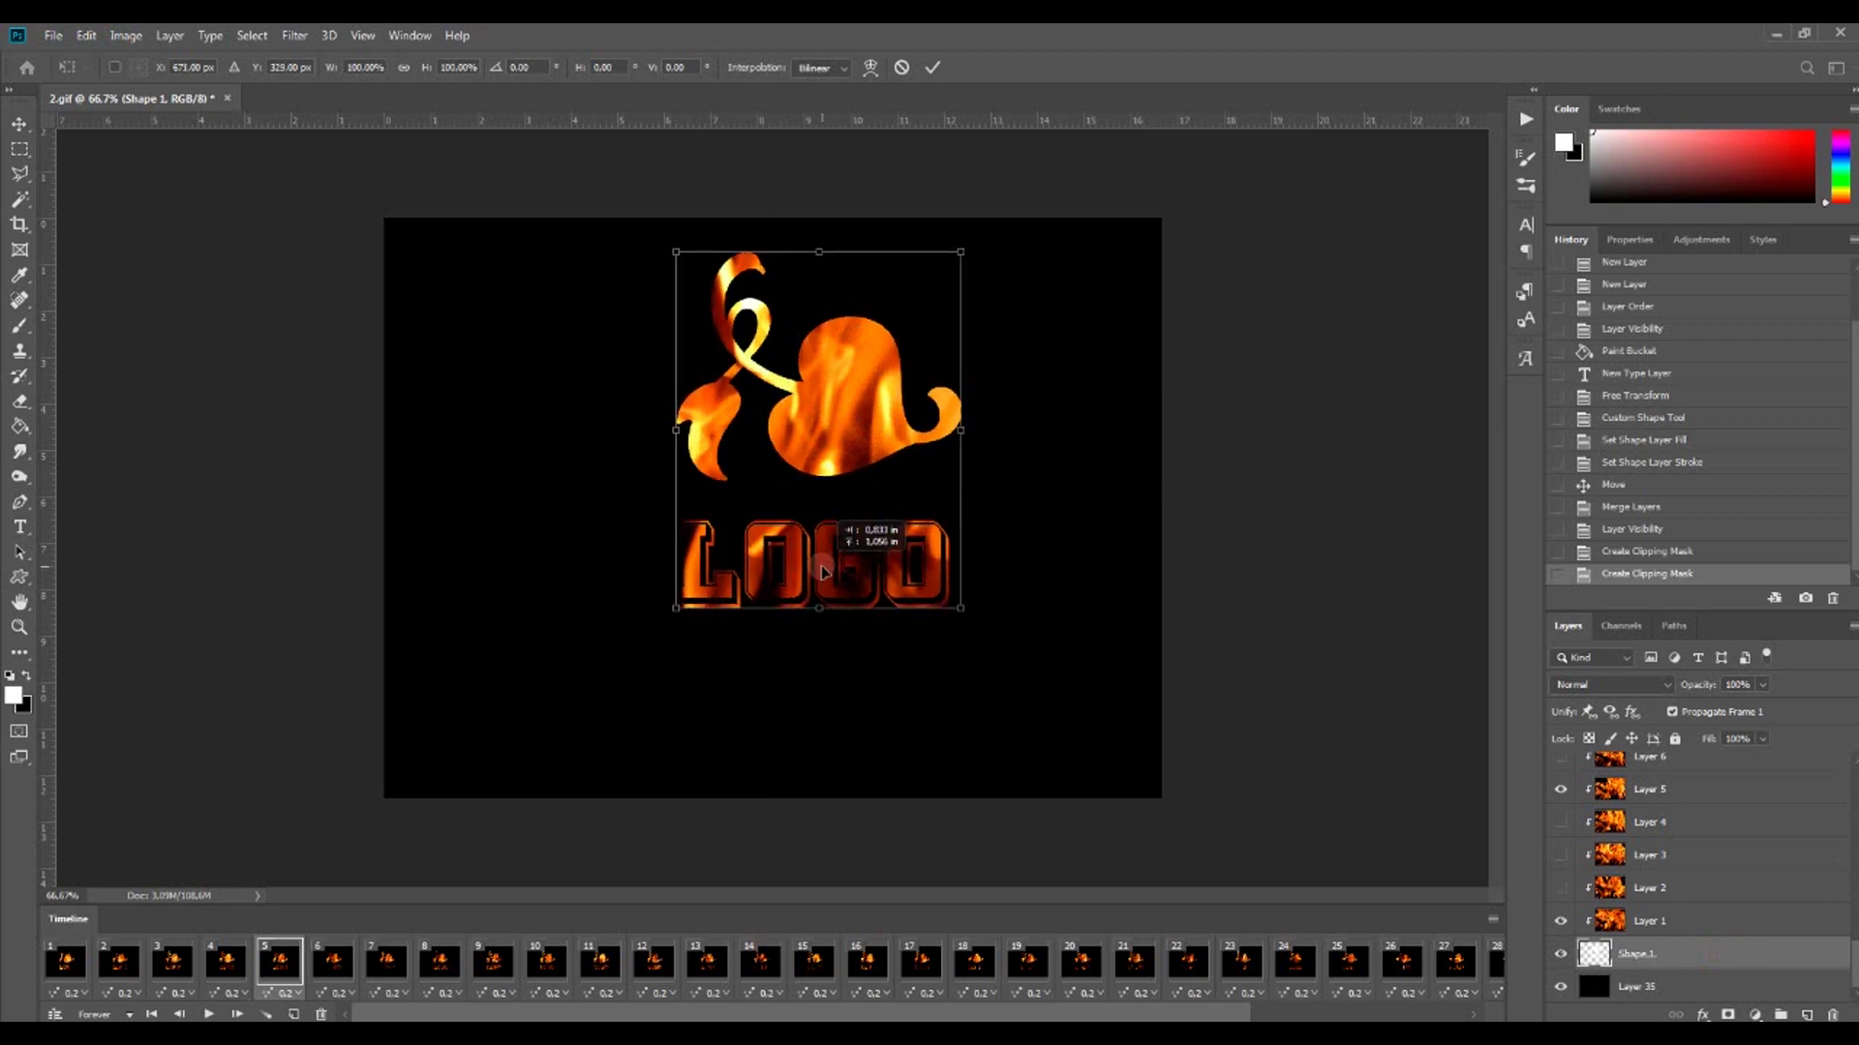
left_click(933, 68)
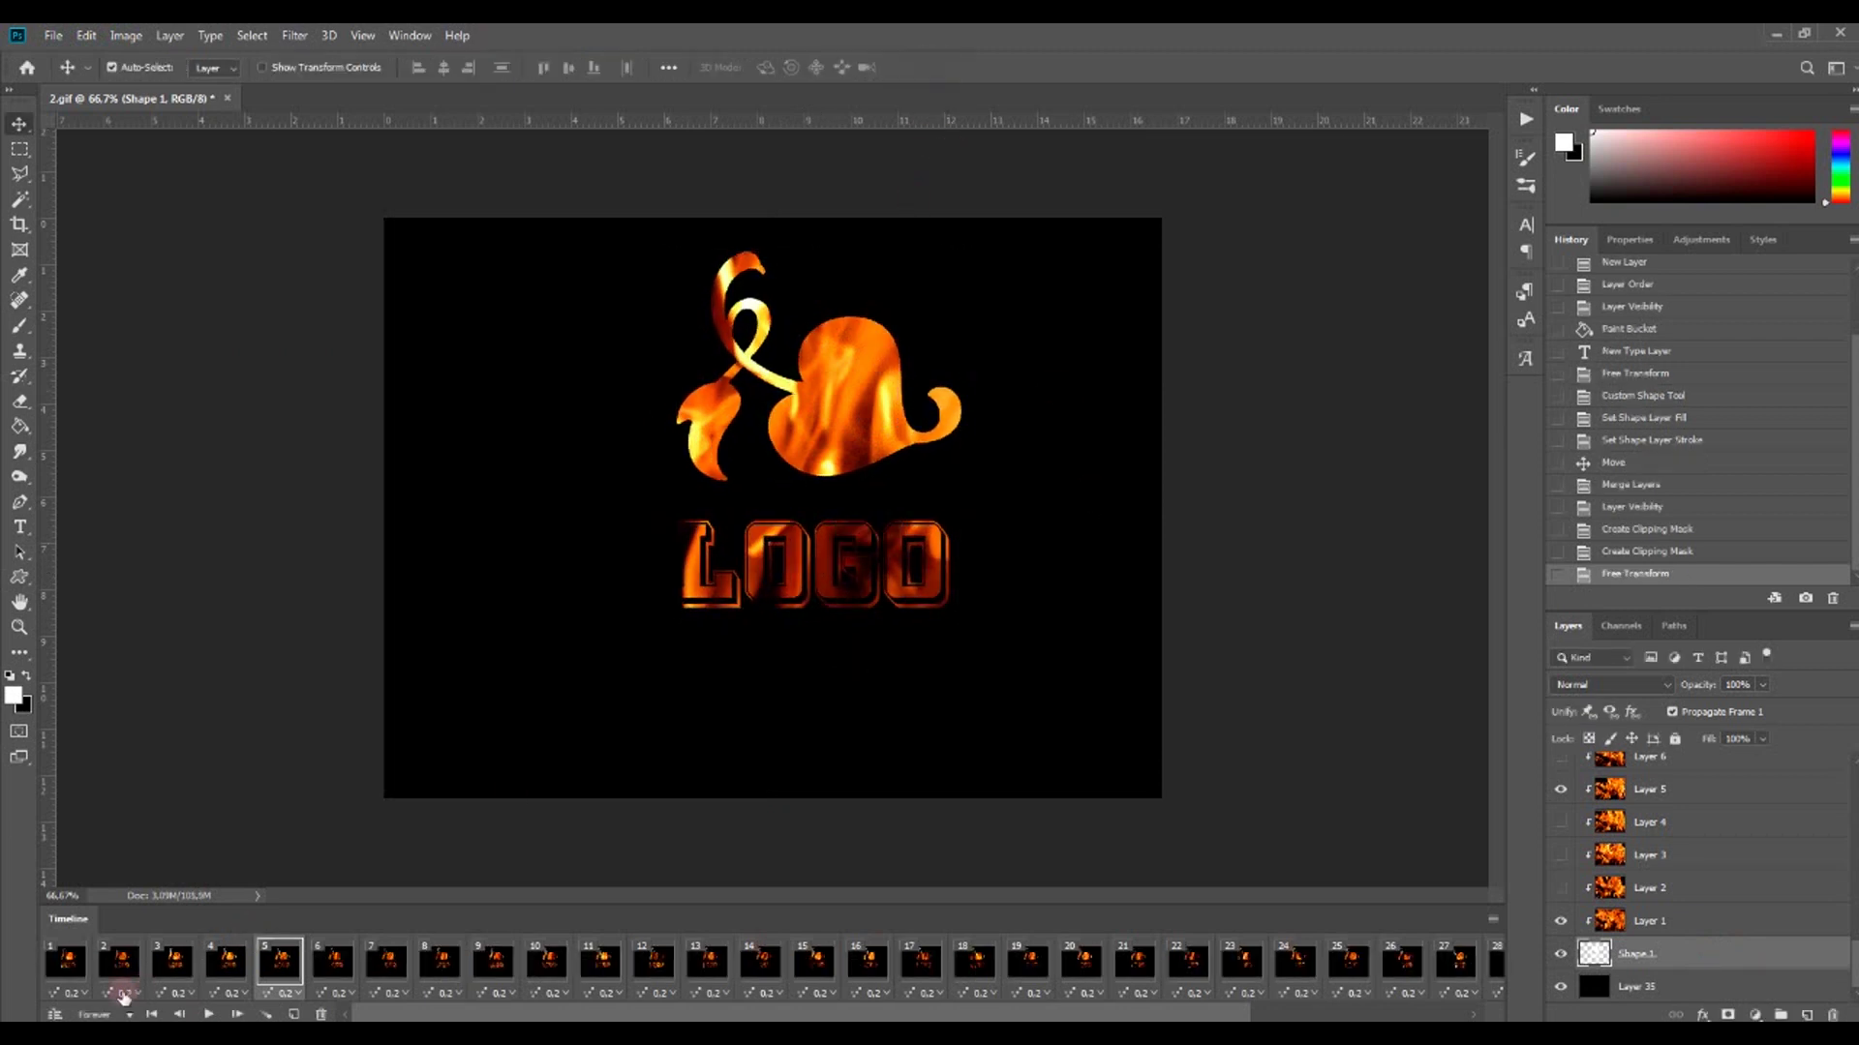
Step: Preview the flaming logo animation and return to its first frame
left_click(70, 962)
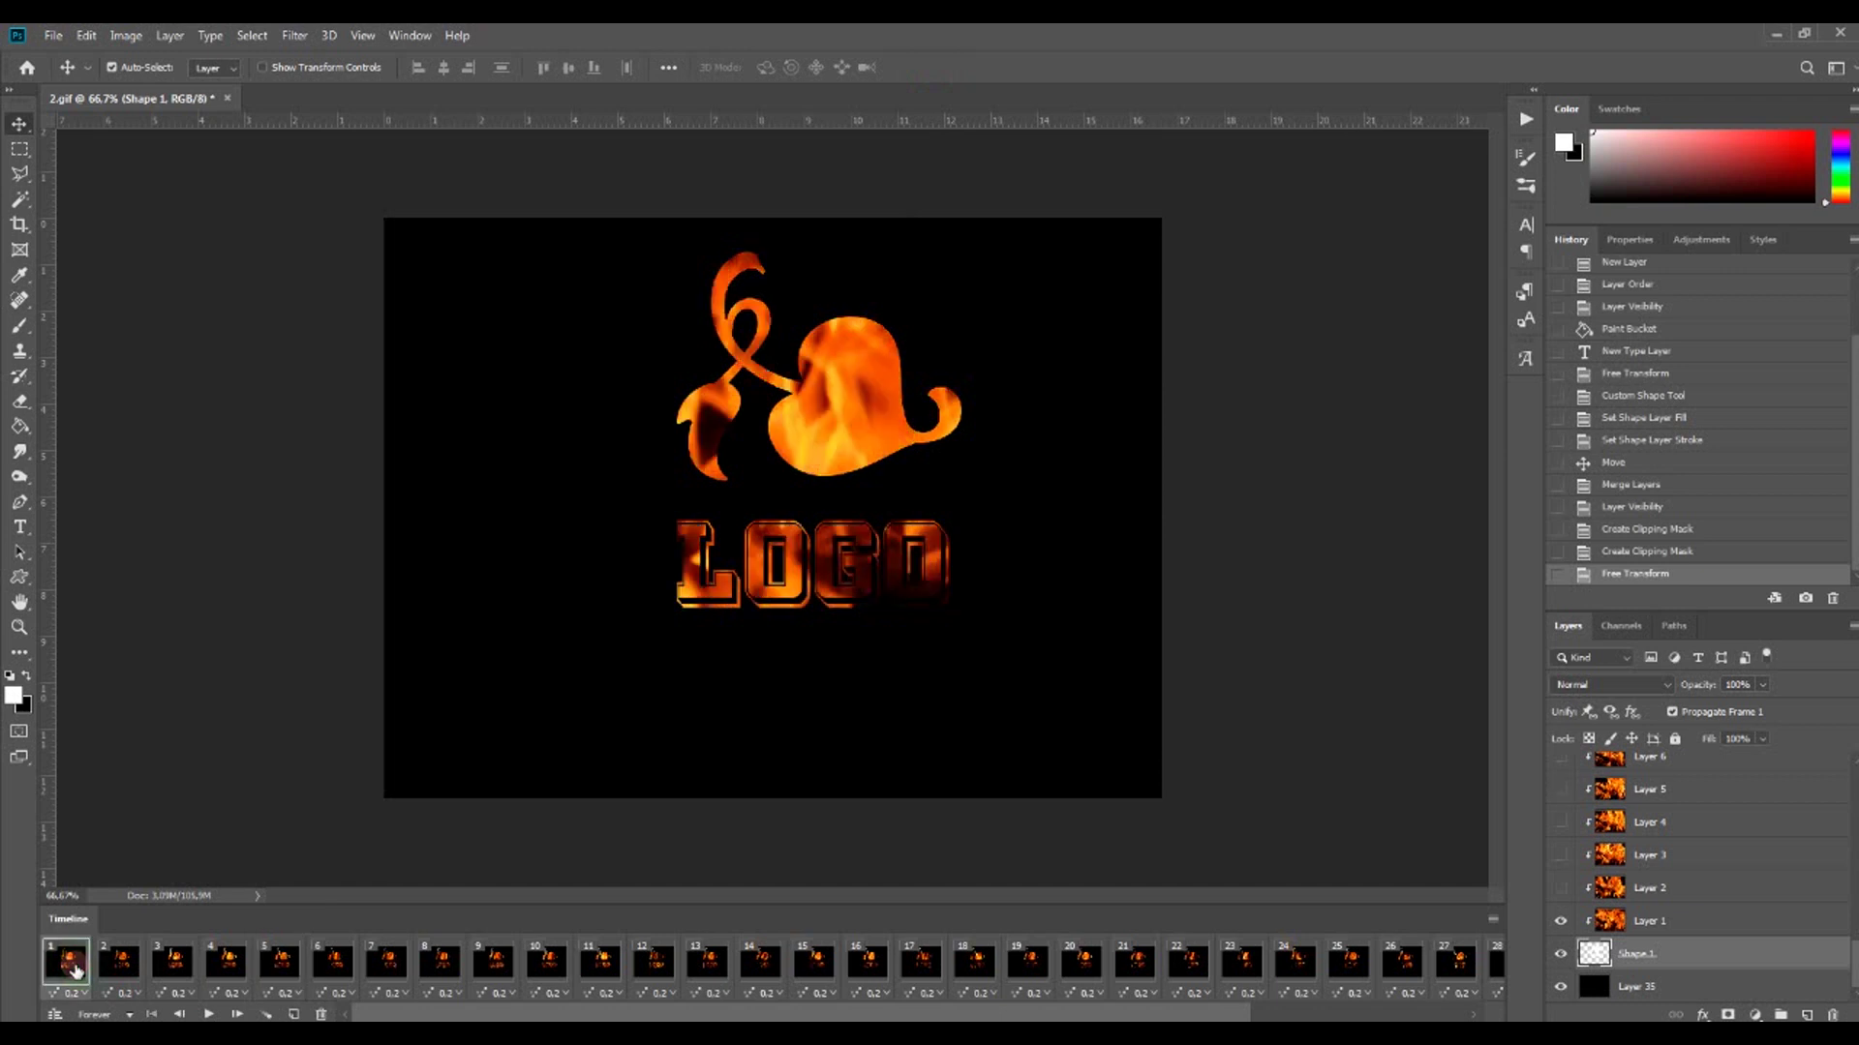
left_click(209, 1013)
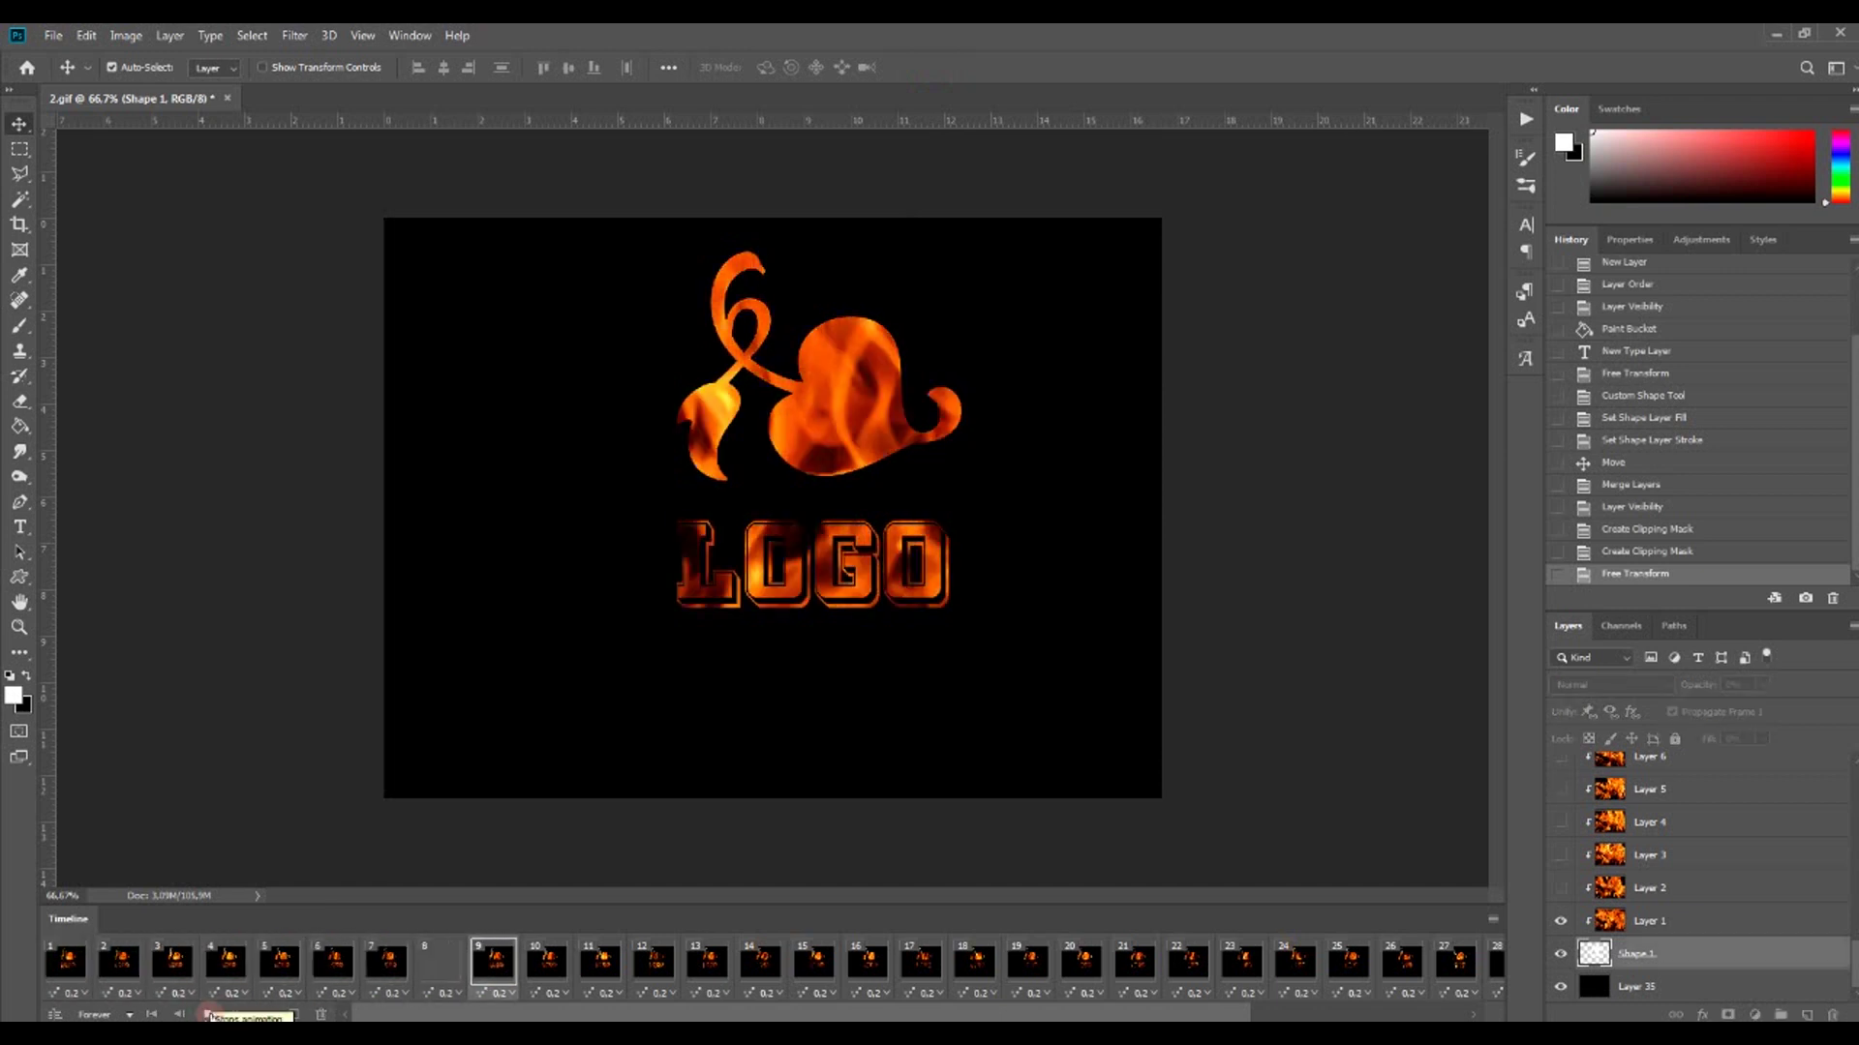
left_click(209, 1014)
left_click(63, 968)
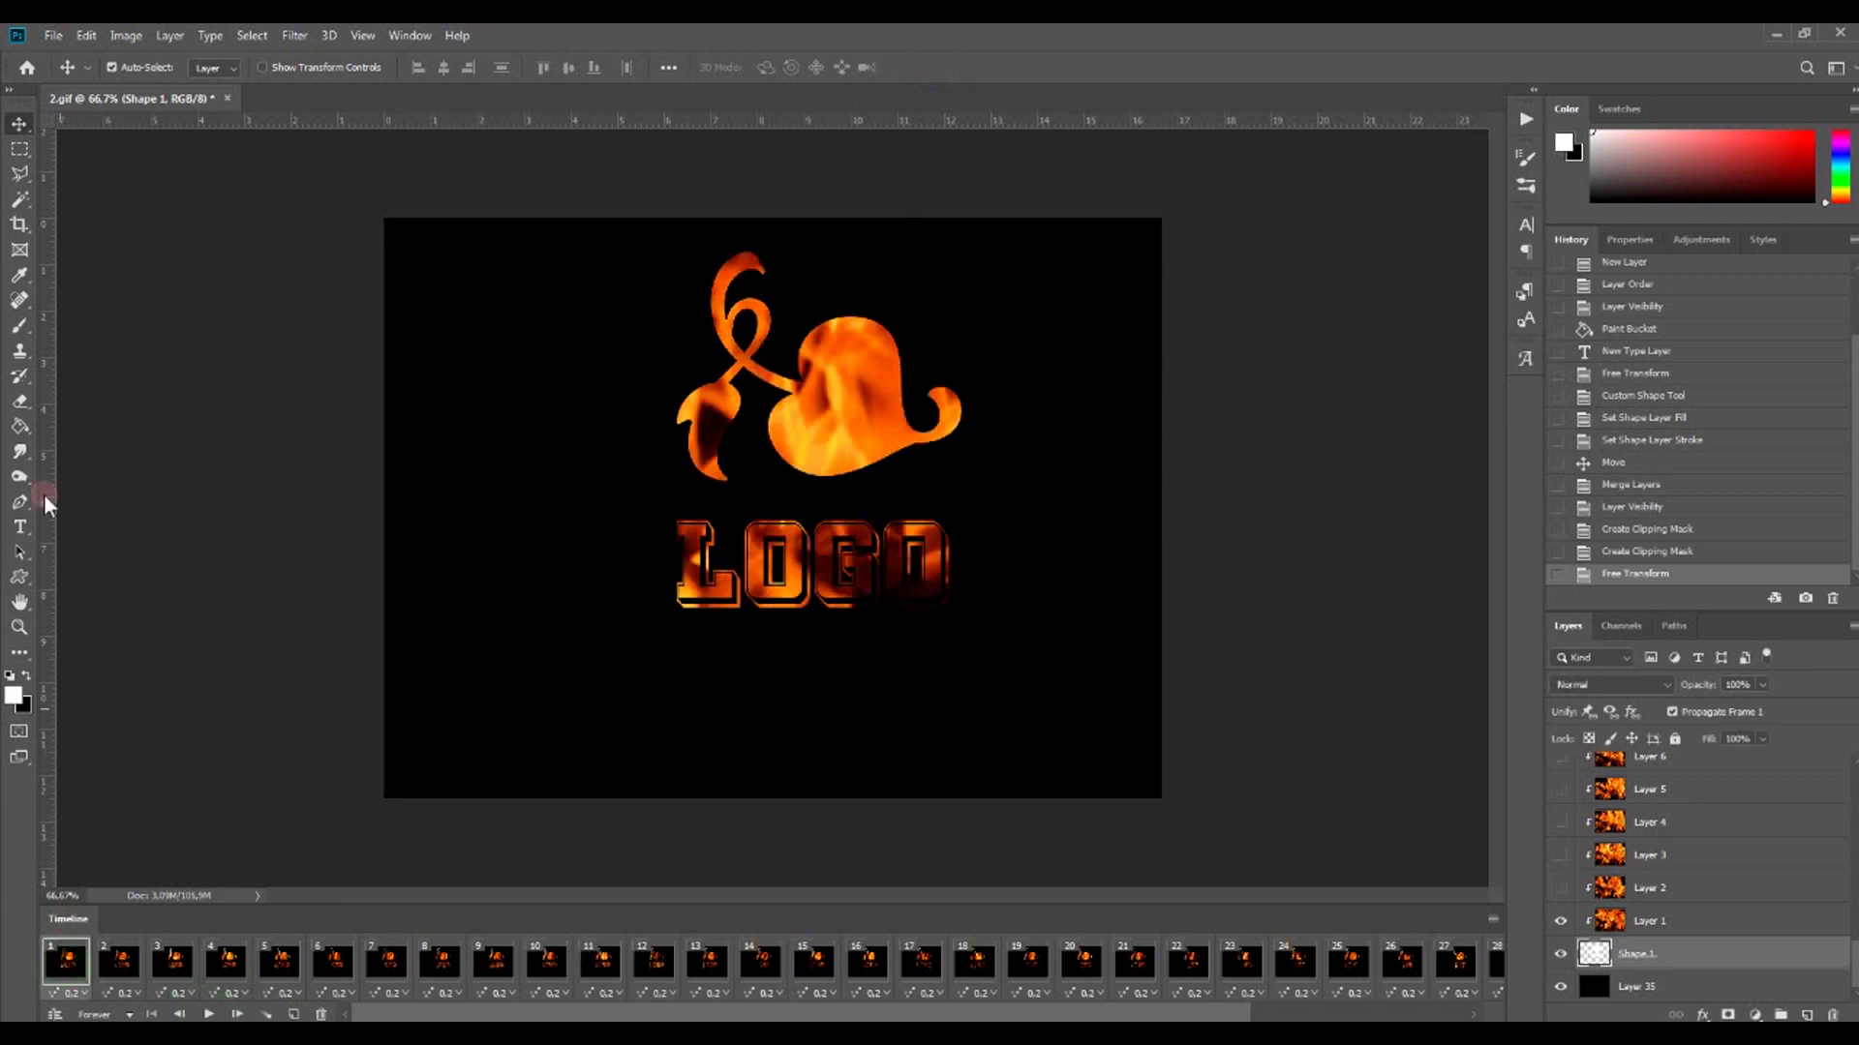
left_click(53, 37)
mouse_move(76, 276)
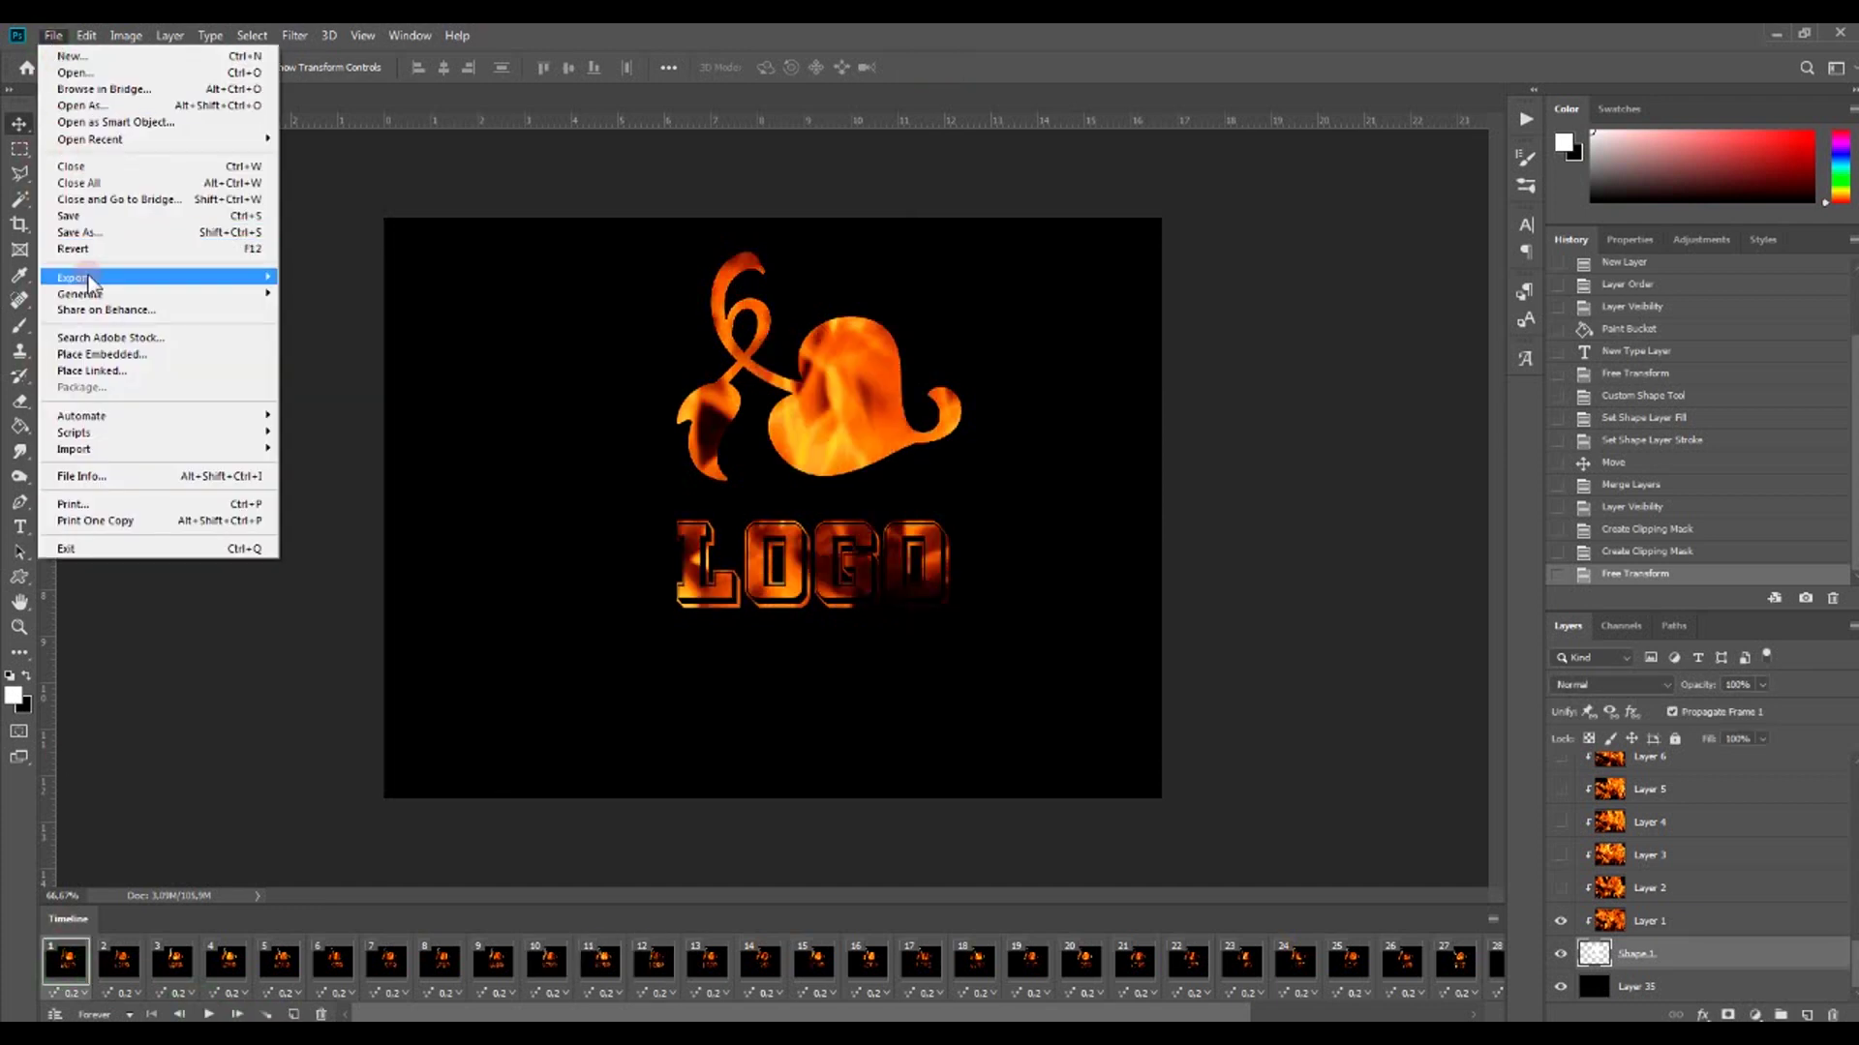
Step: Save the animation via Save for Web (Legacy) as an optimized GIF in the PS folder
left_click(358, 347)
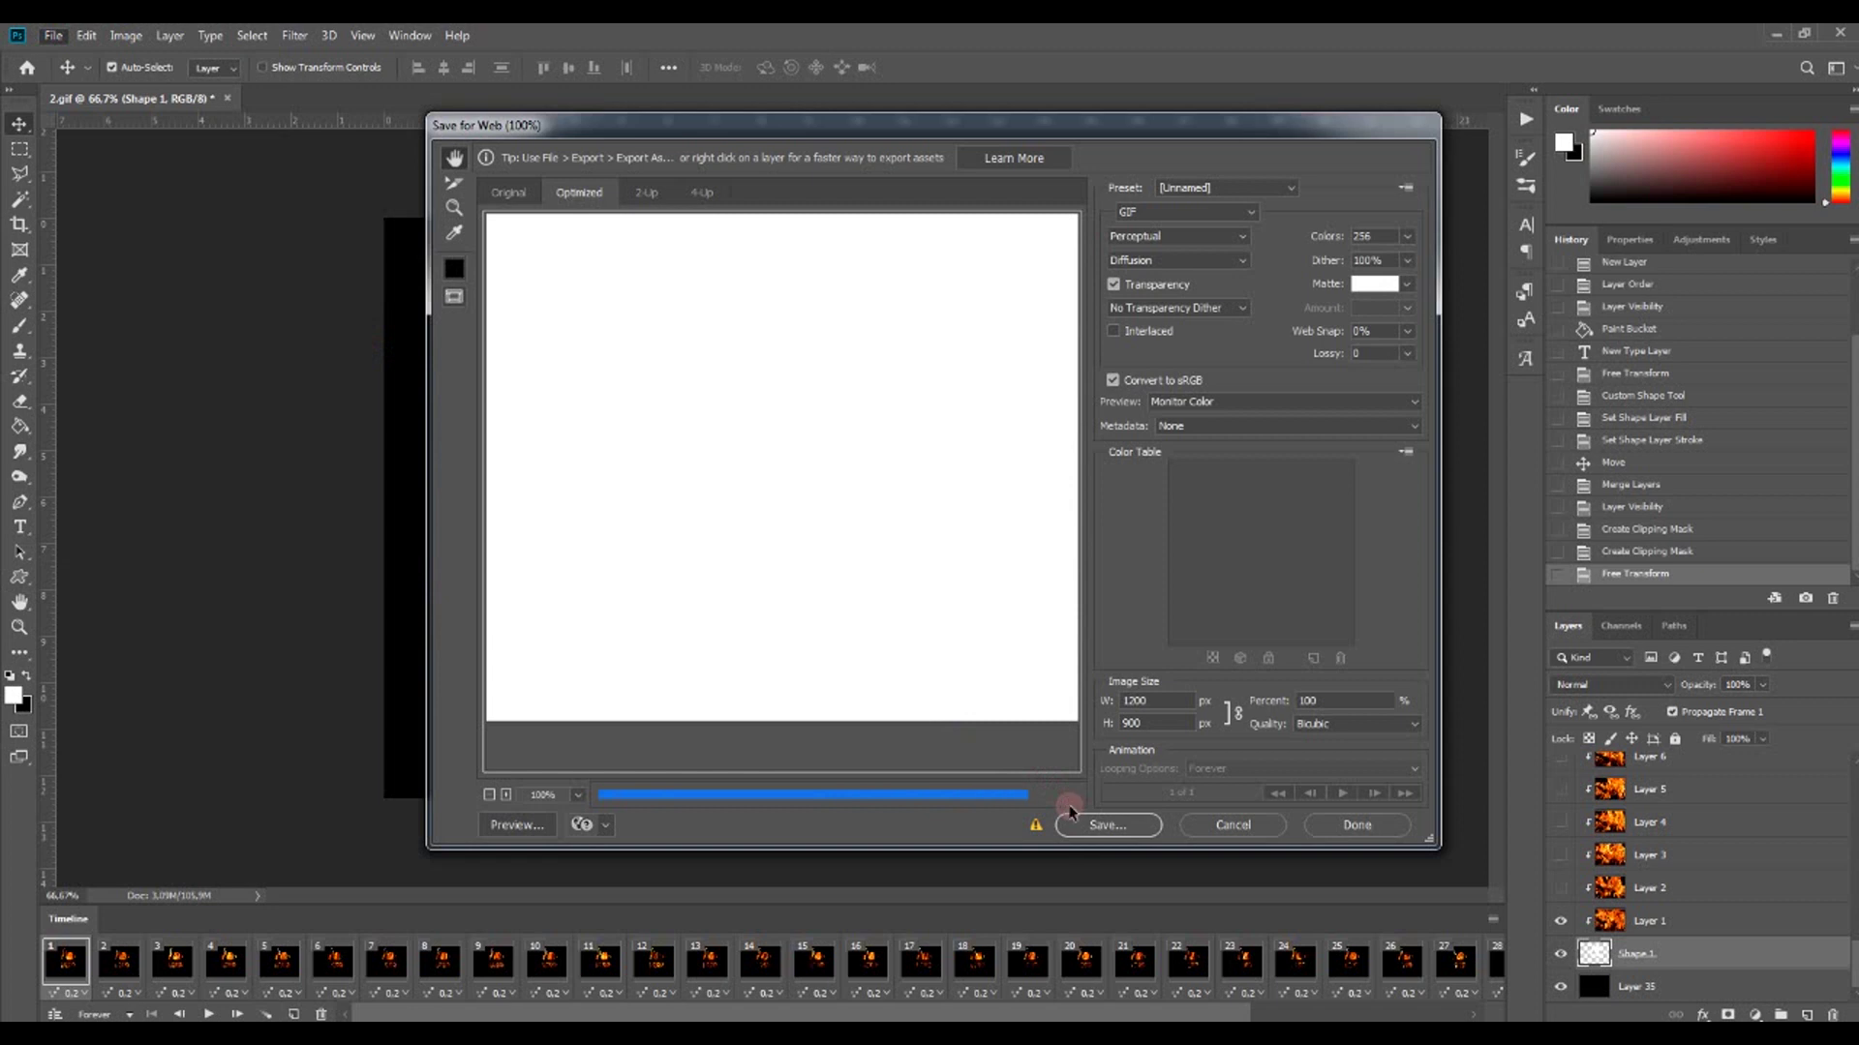
left_click(1084, 825)
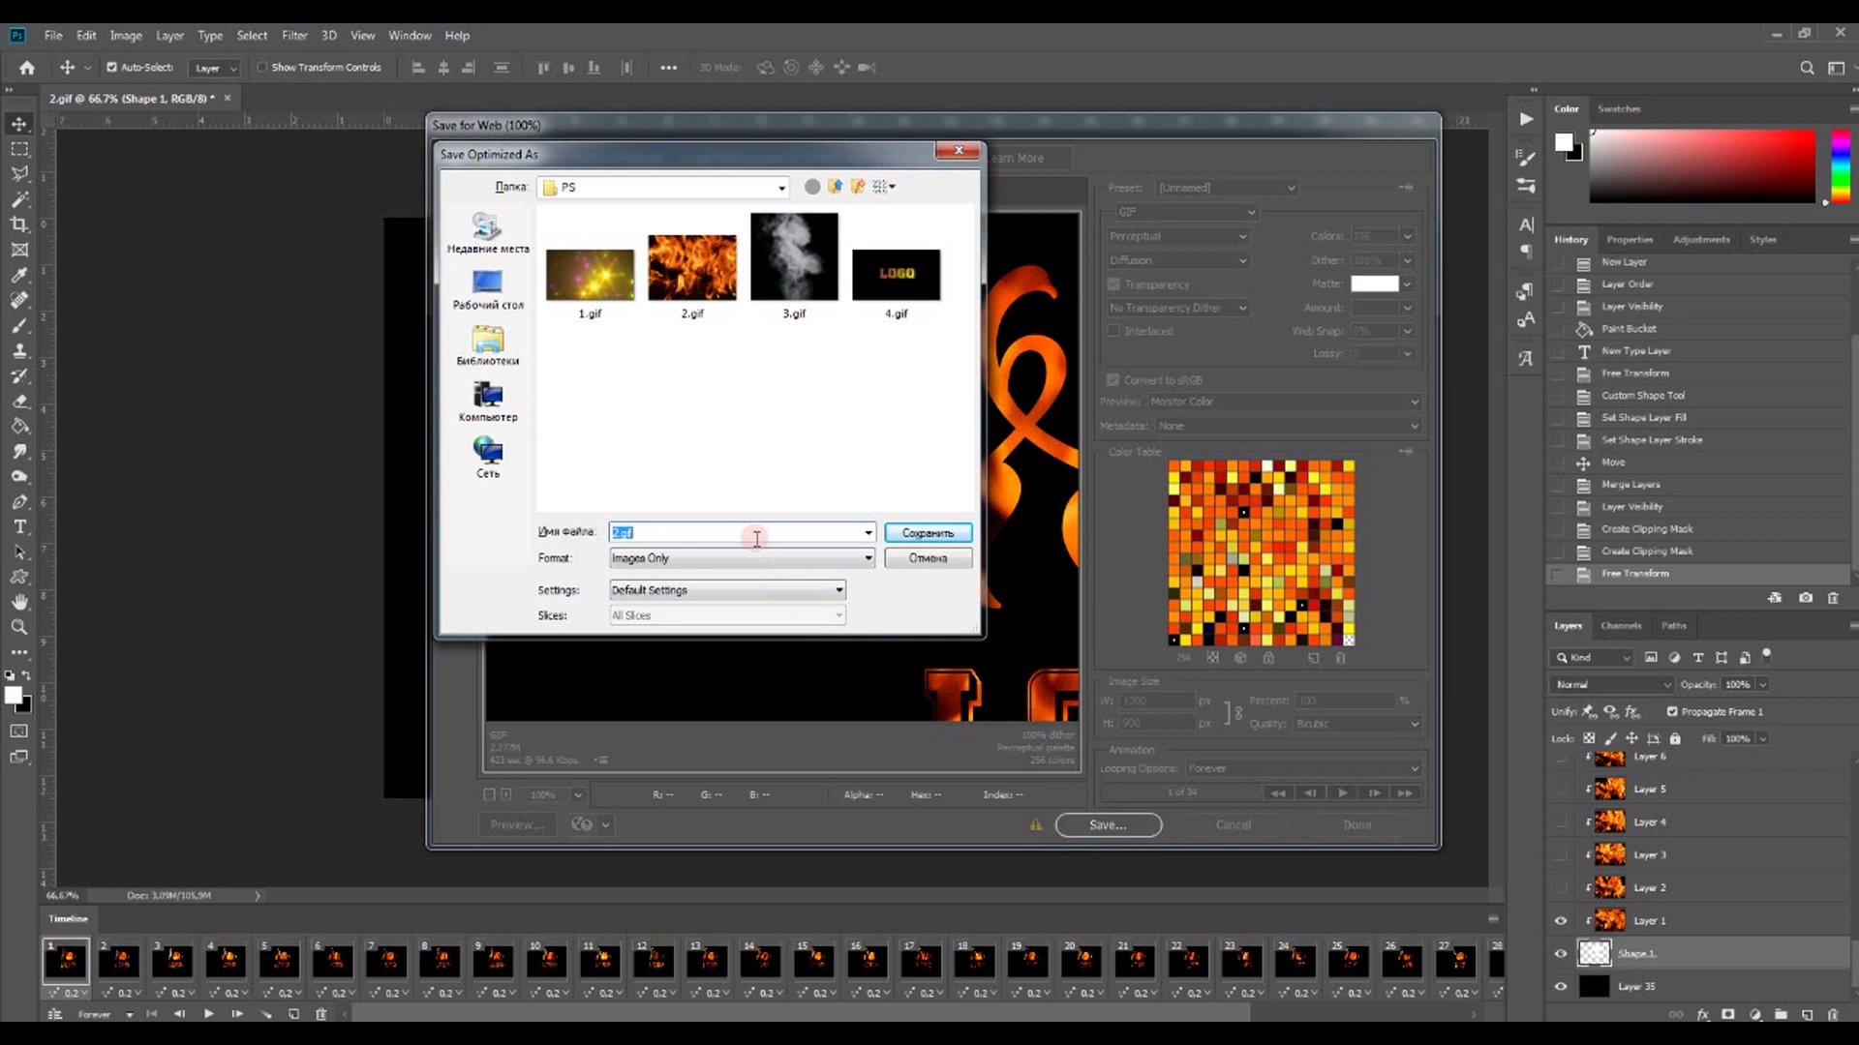
left_click(910, 537)
left_click(984, 442)
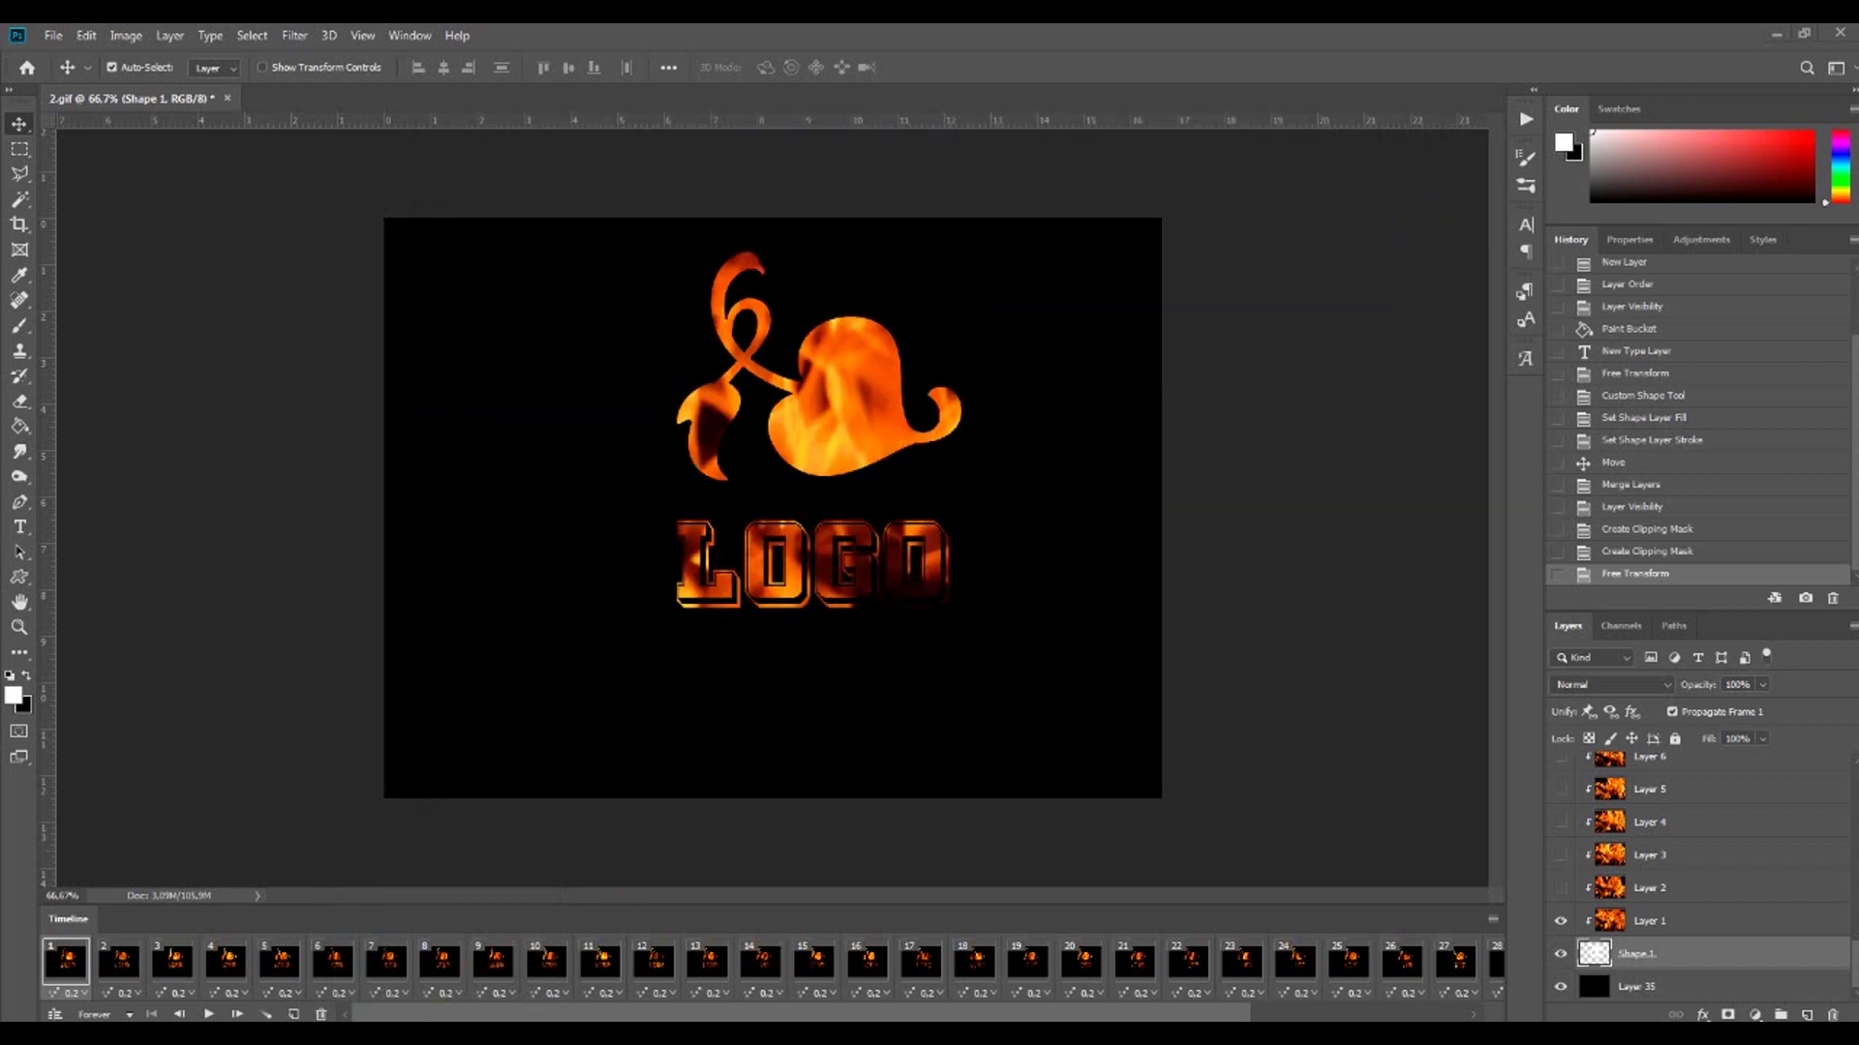
key("alt+Tab")
Step: Preview the exported 5.gif in Explorer, then open 3.gif in Photoshop
double_click(1522, 208)
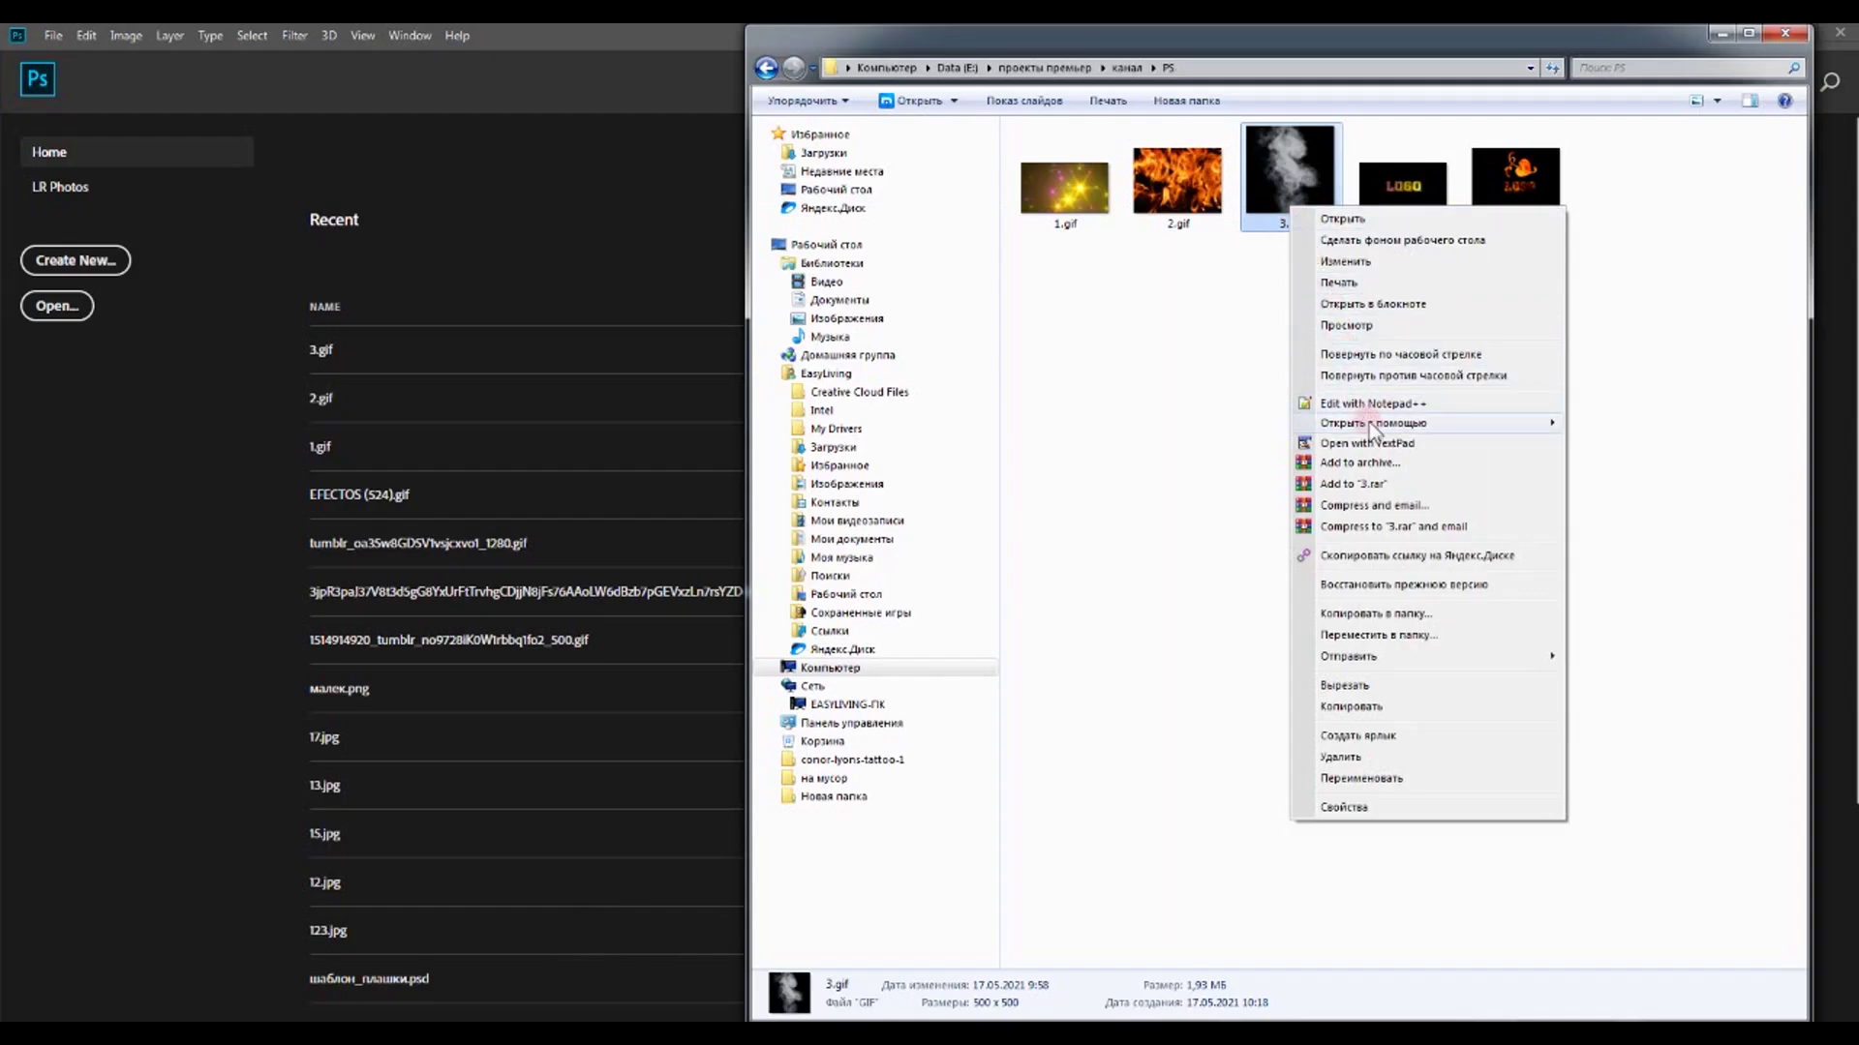
mouse_move(1373, 422)
left_click(1606, 416)
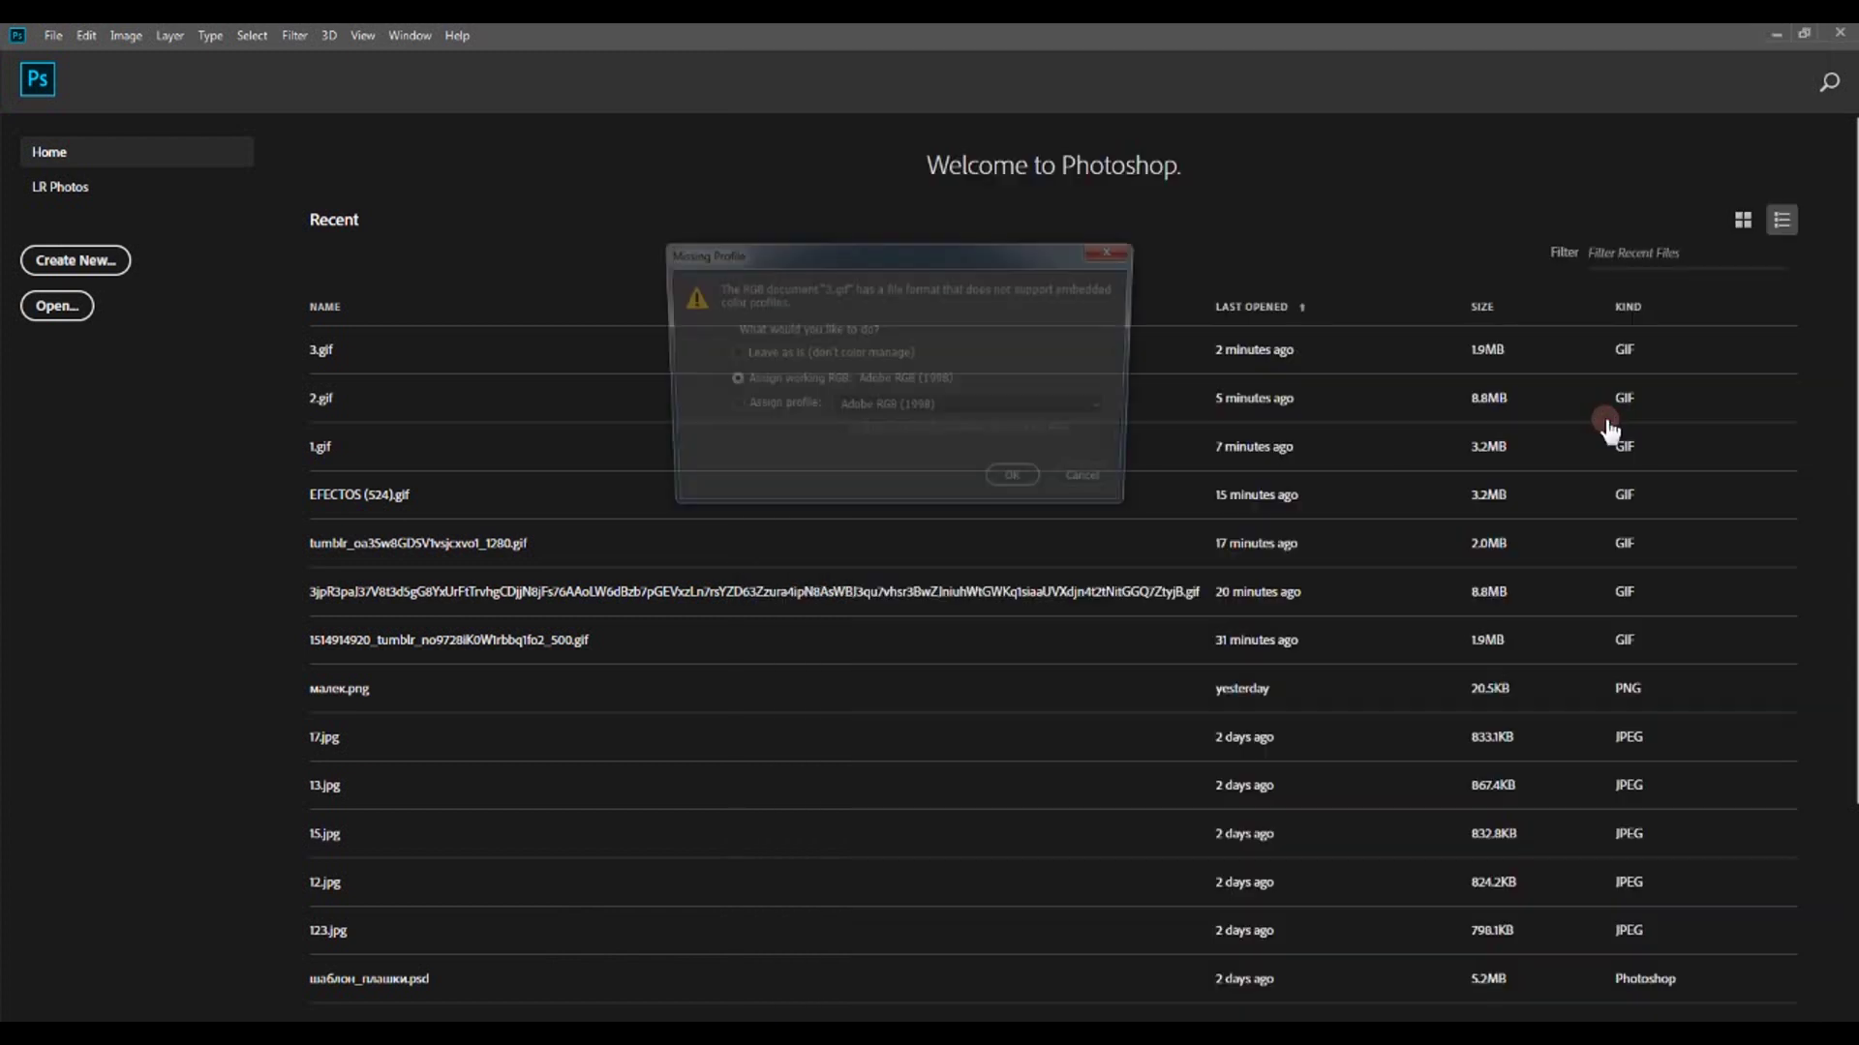
Step: Open 3.gif, add two empty layers, and place Layer 1 above them hidden
left_click(1028, 489)
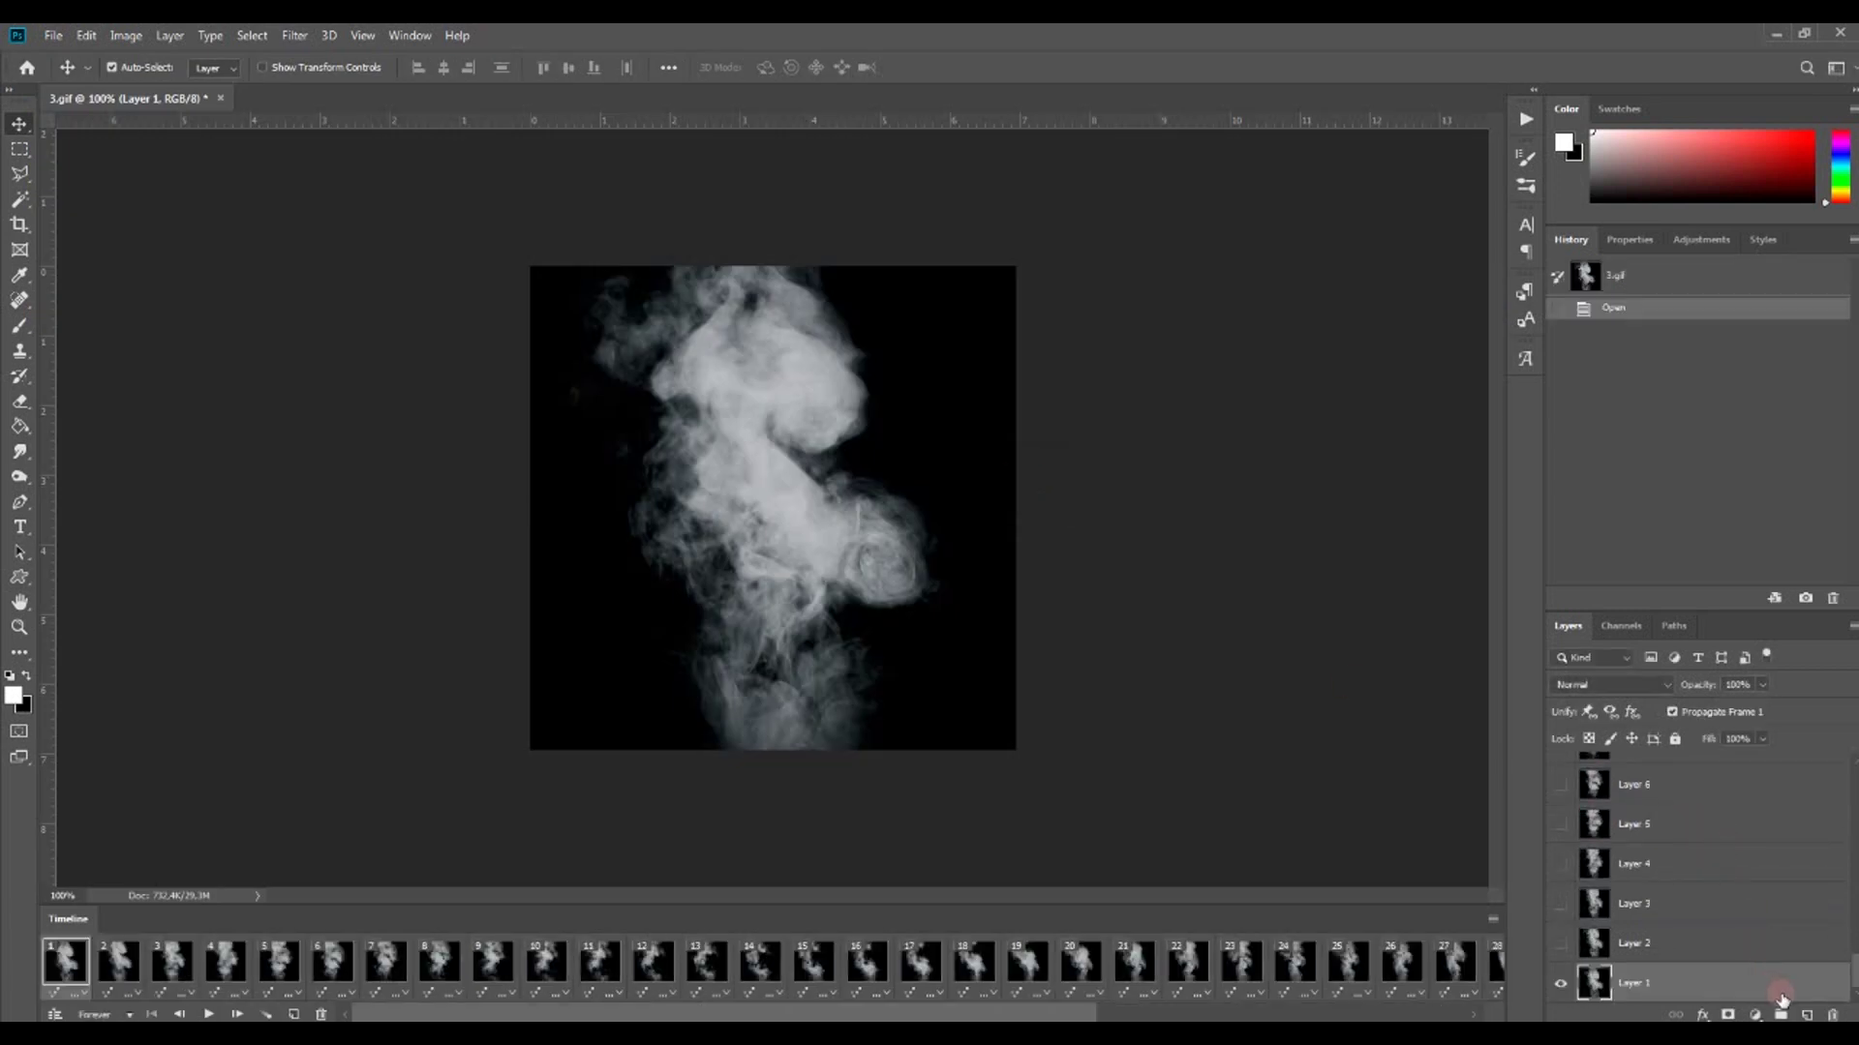
left_click(1806, 1014)
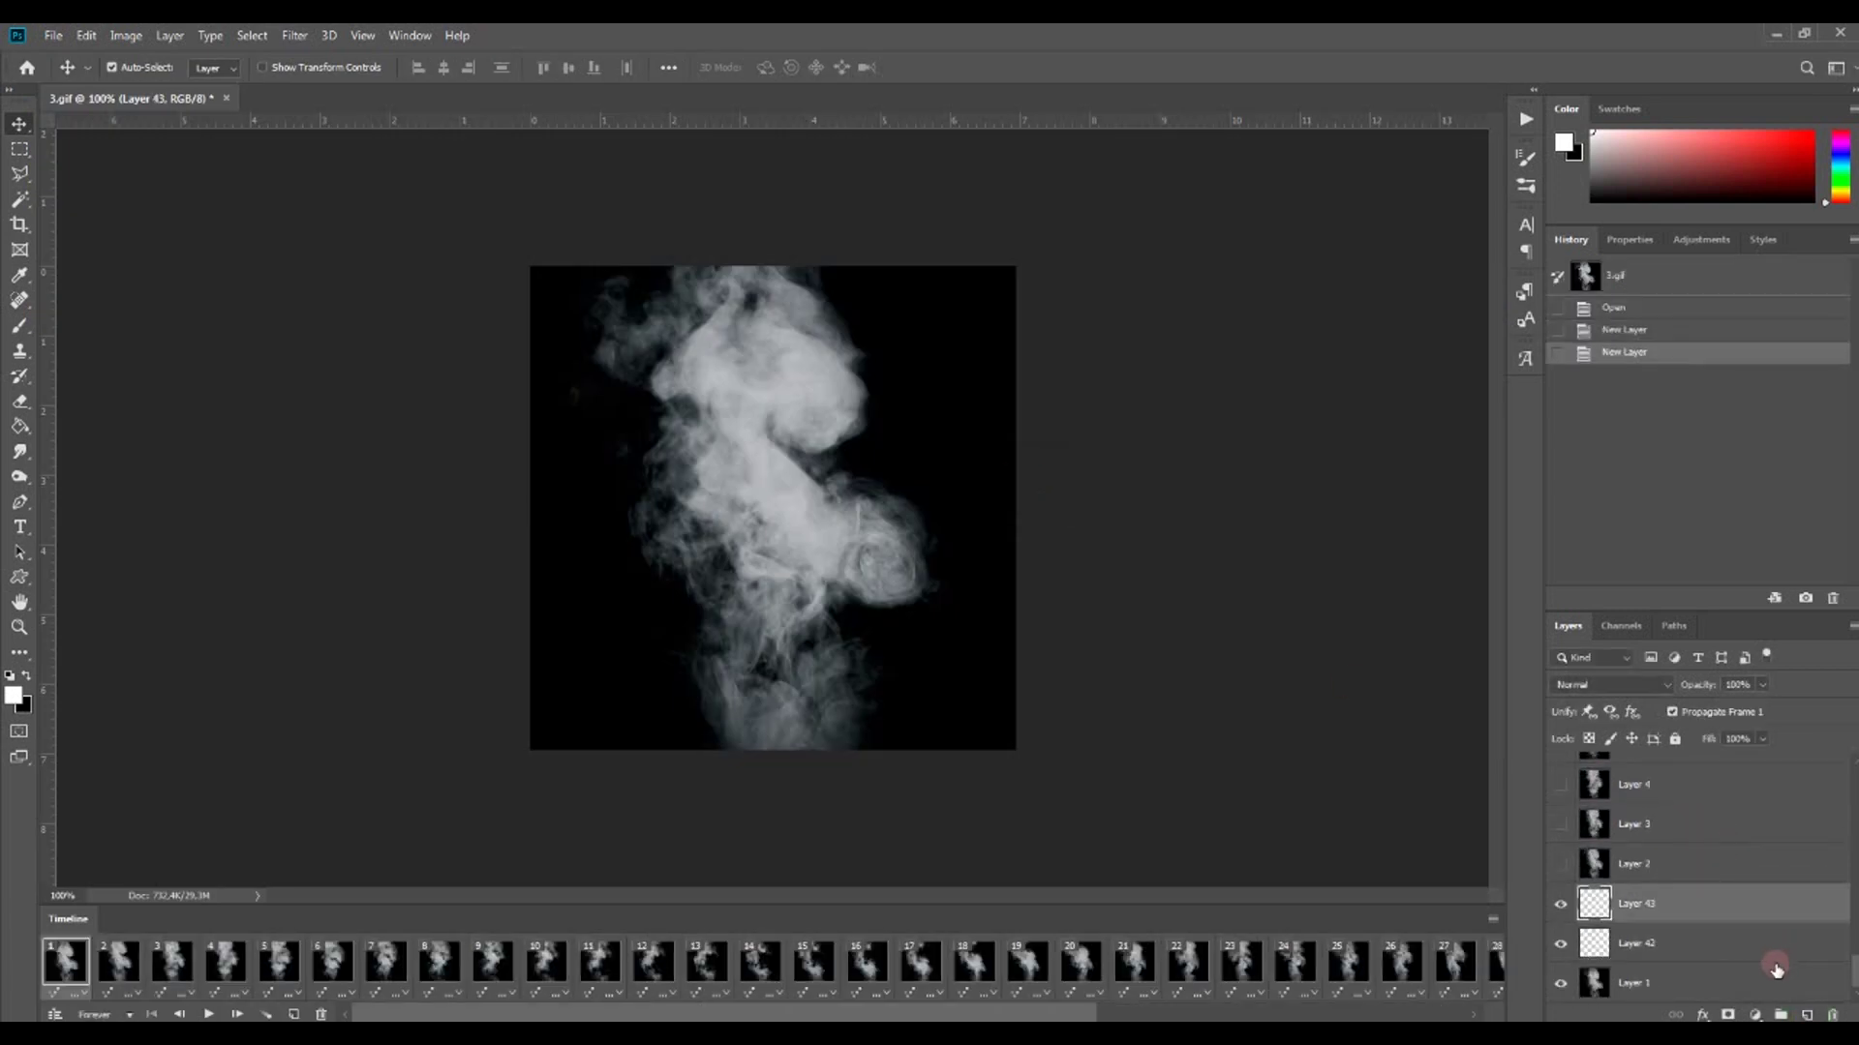
left_click_drag(1767, 979, 1760, 892)
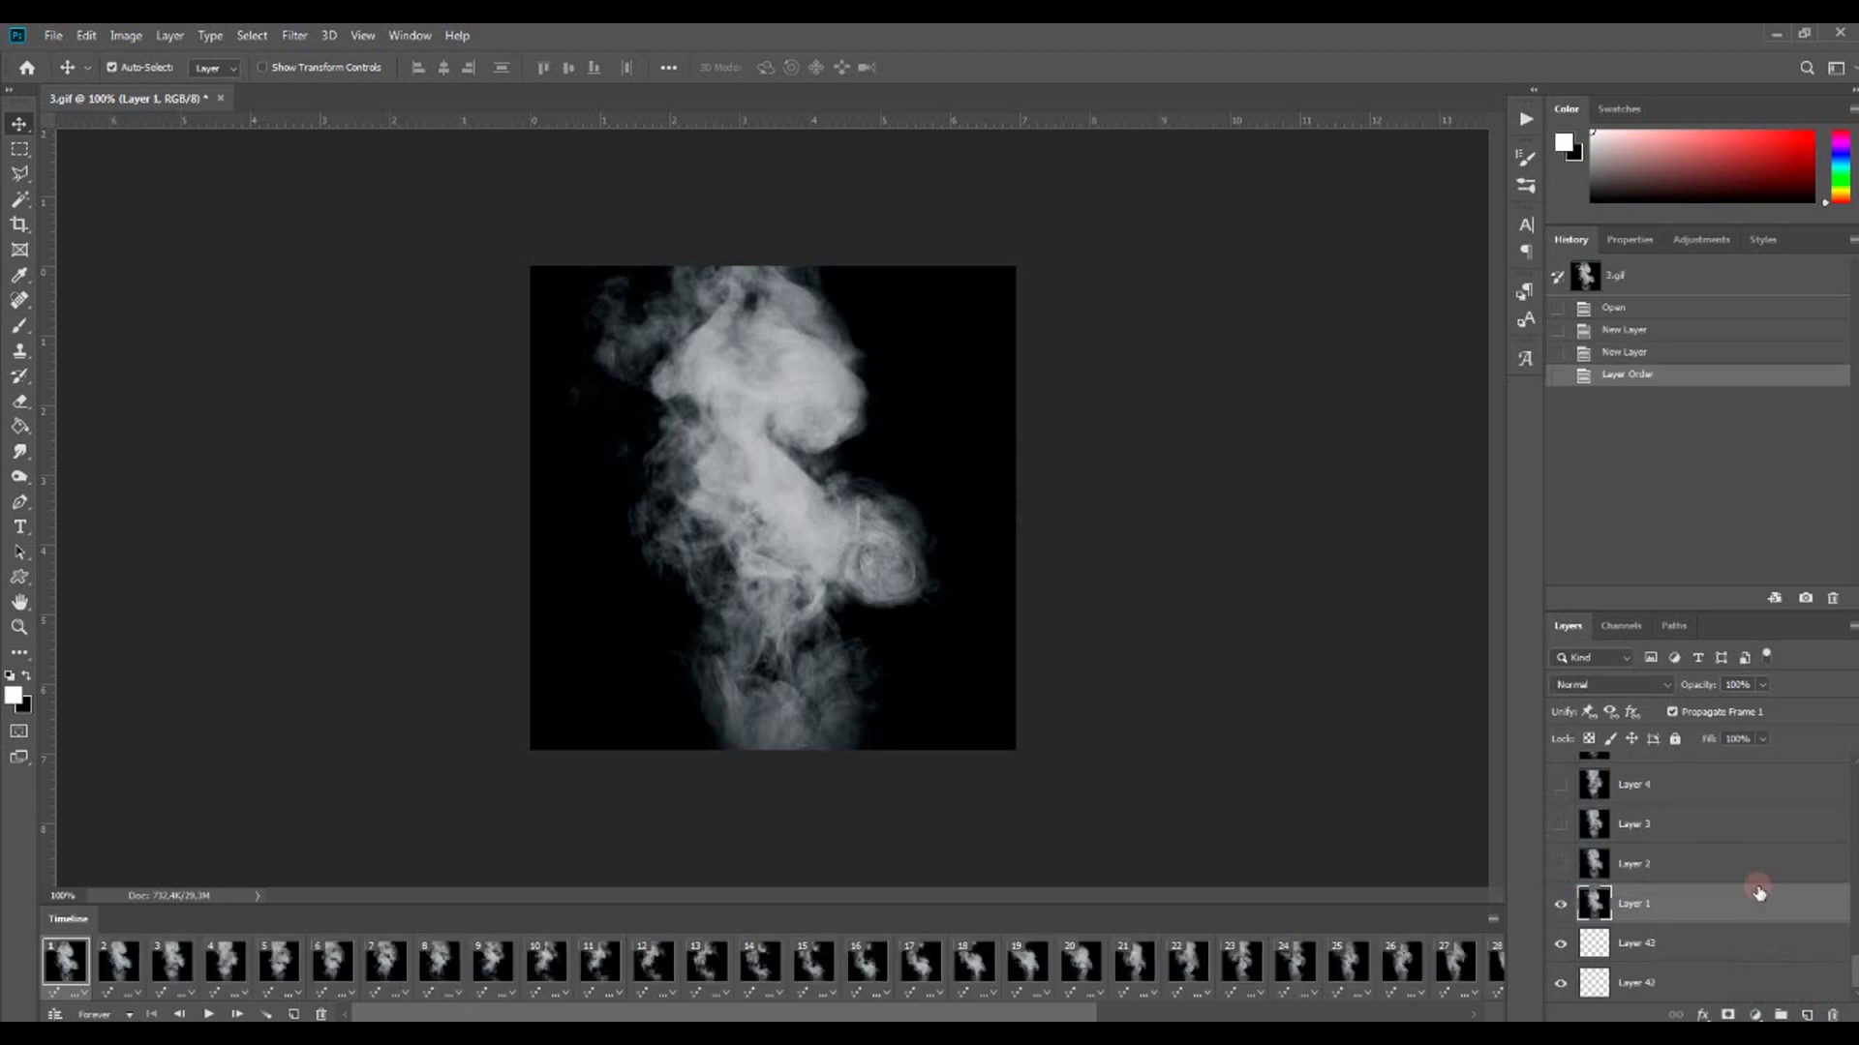
left_click(1719, 981)
left_click(1557, 906)
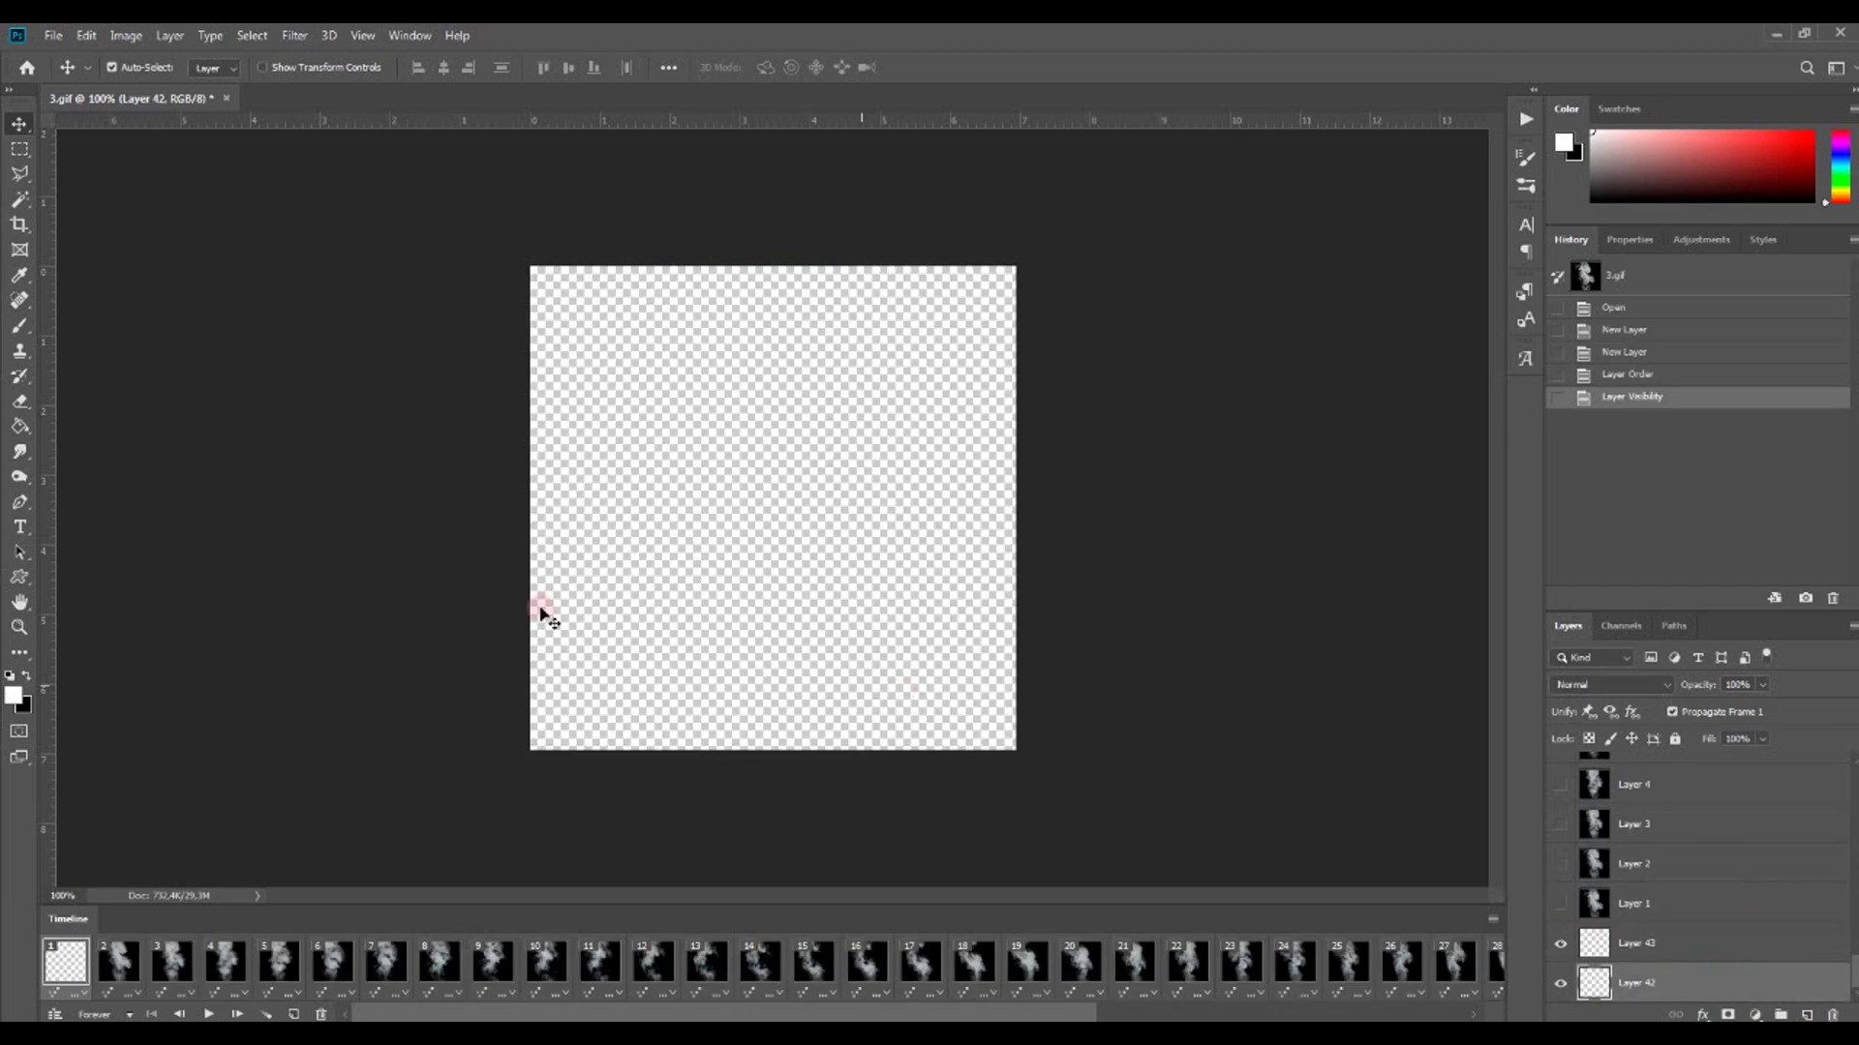
Step: Fill Layer 42 solid black, then select empty Layer 43 with white as foreground
left_click(30, 673)
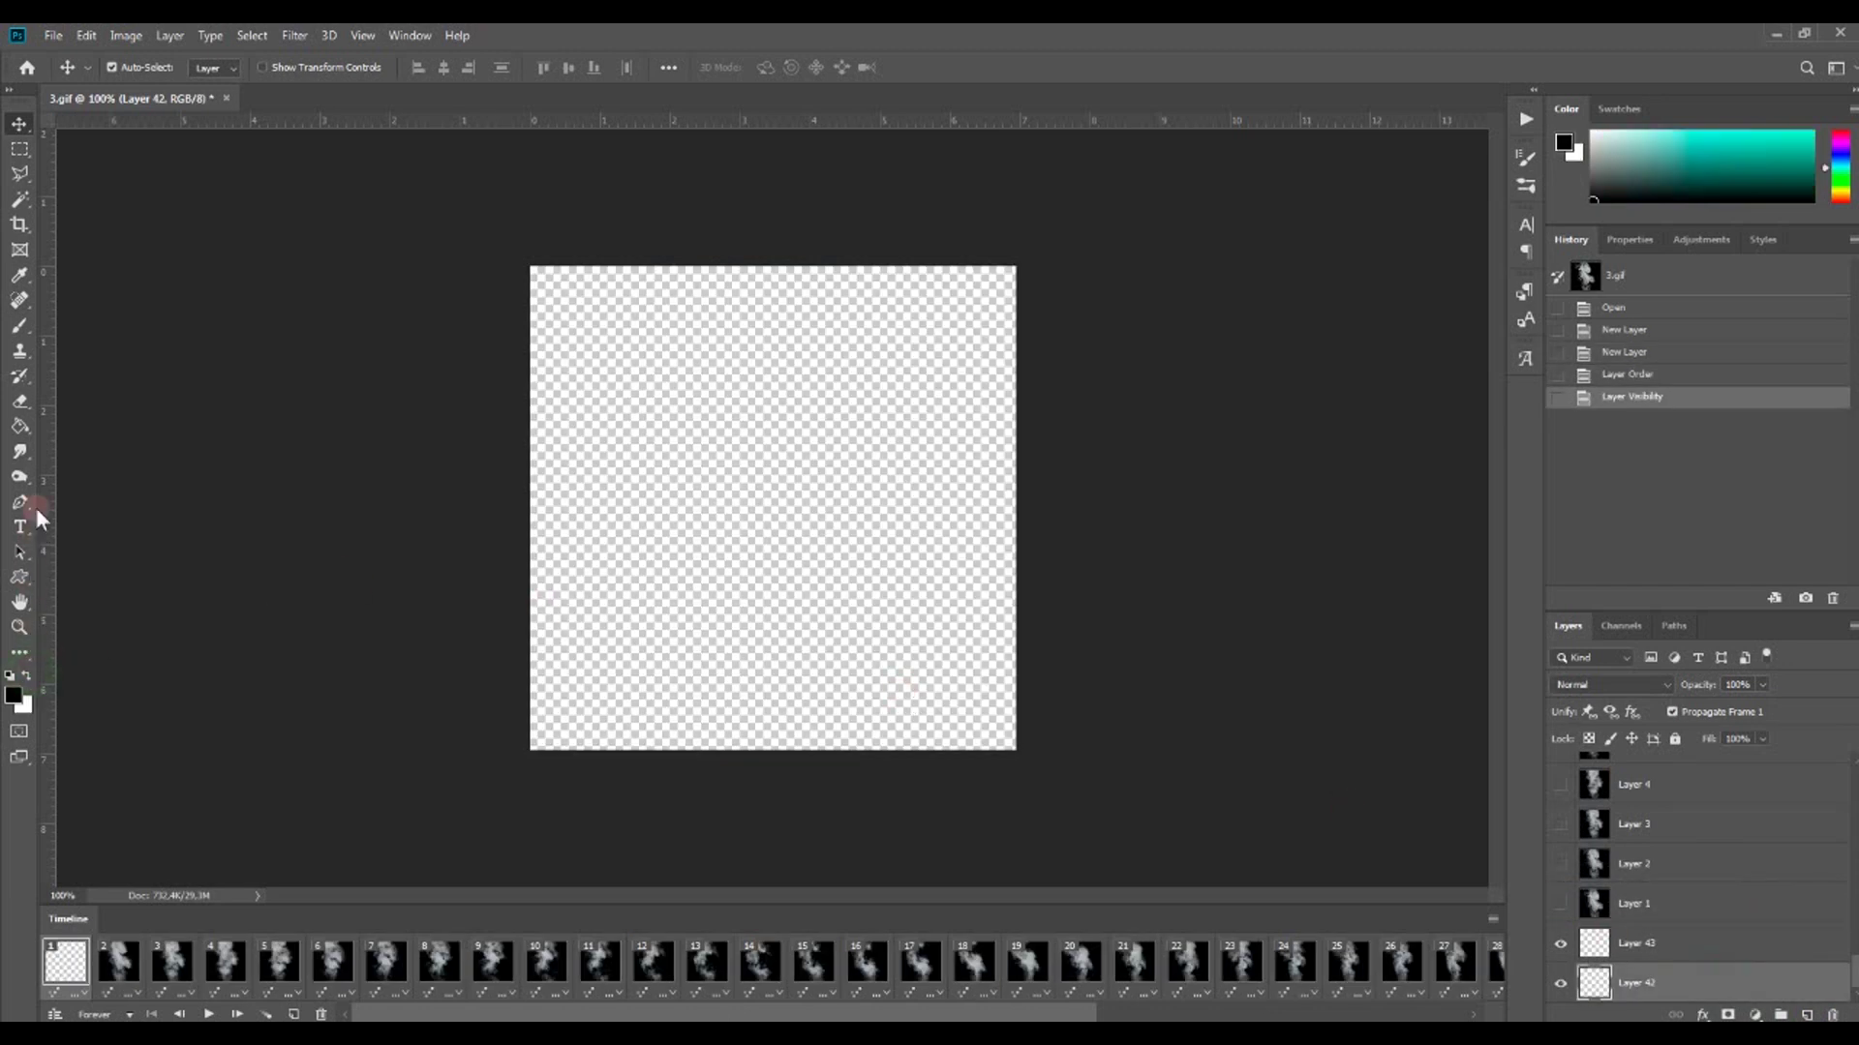
left_click(23, 427)
left_click(693, 494)
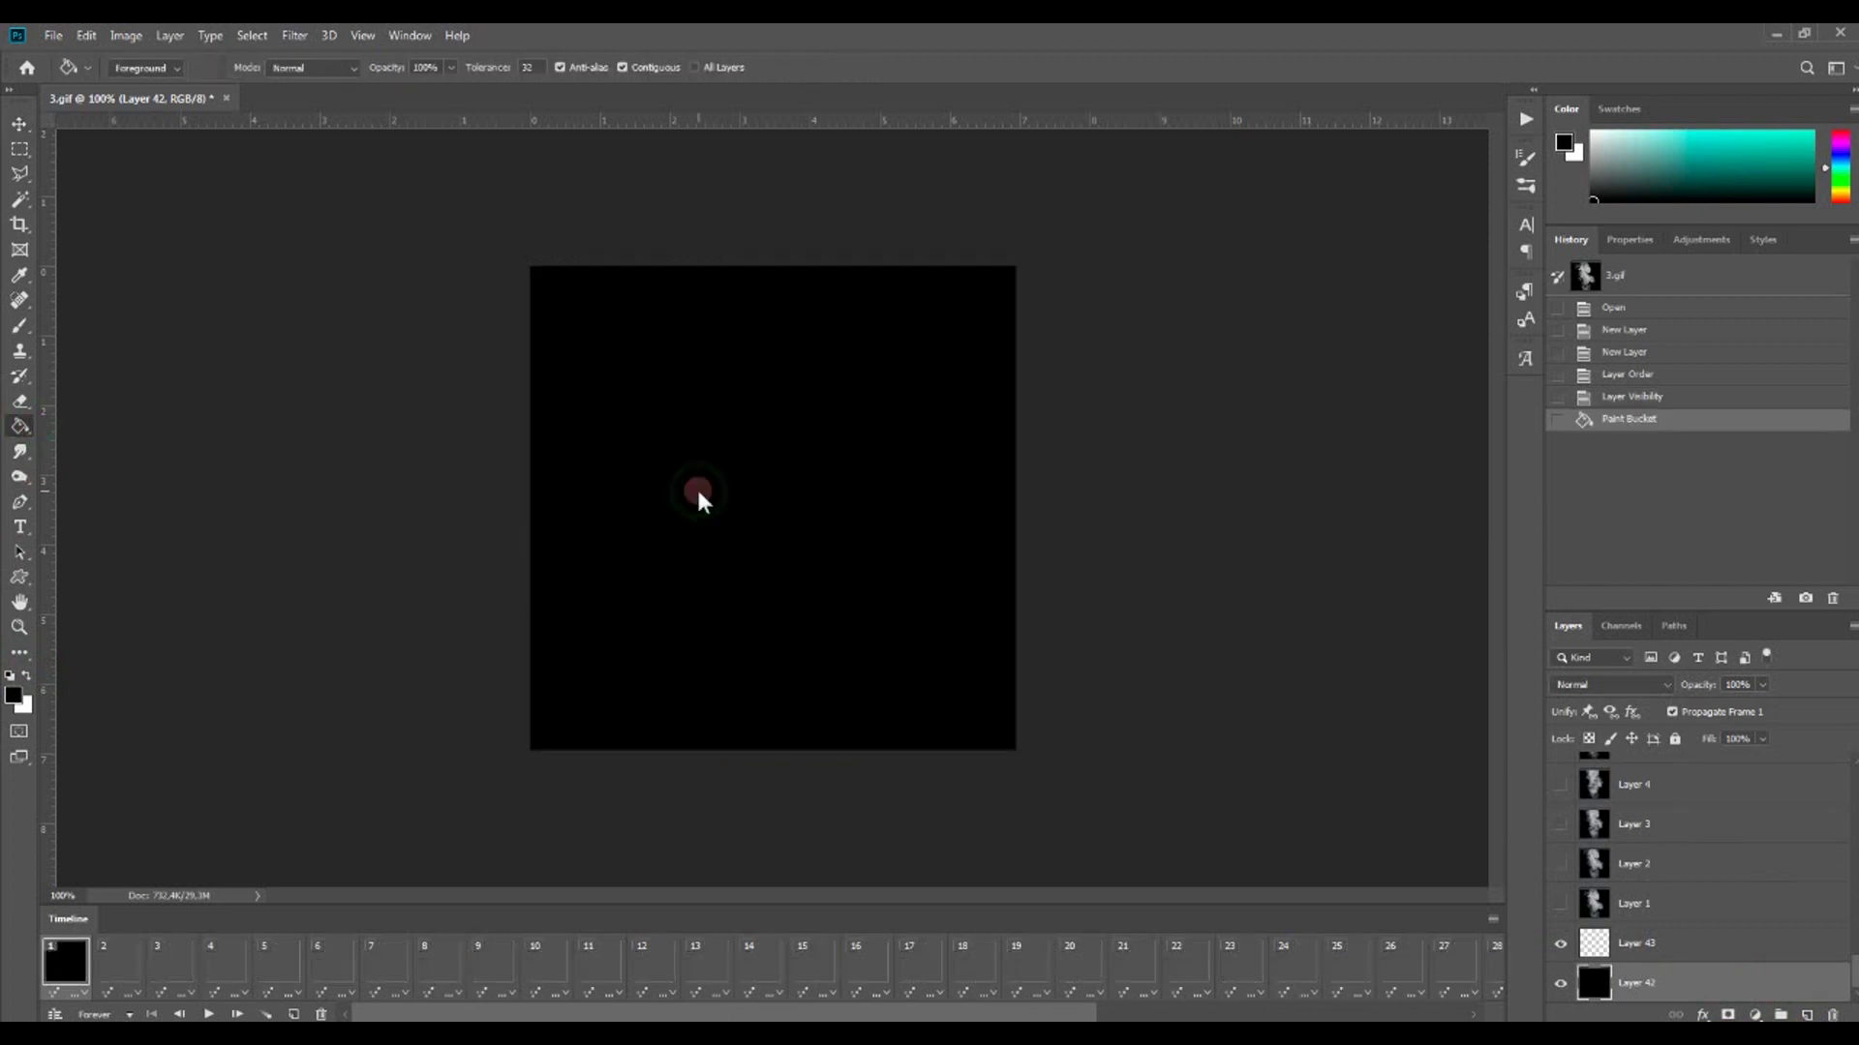
left_click(1689, 945)
left_click(24, 676)
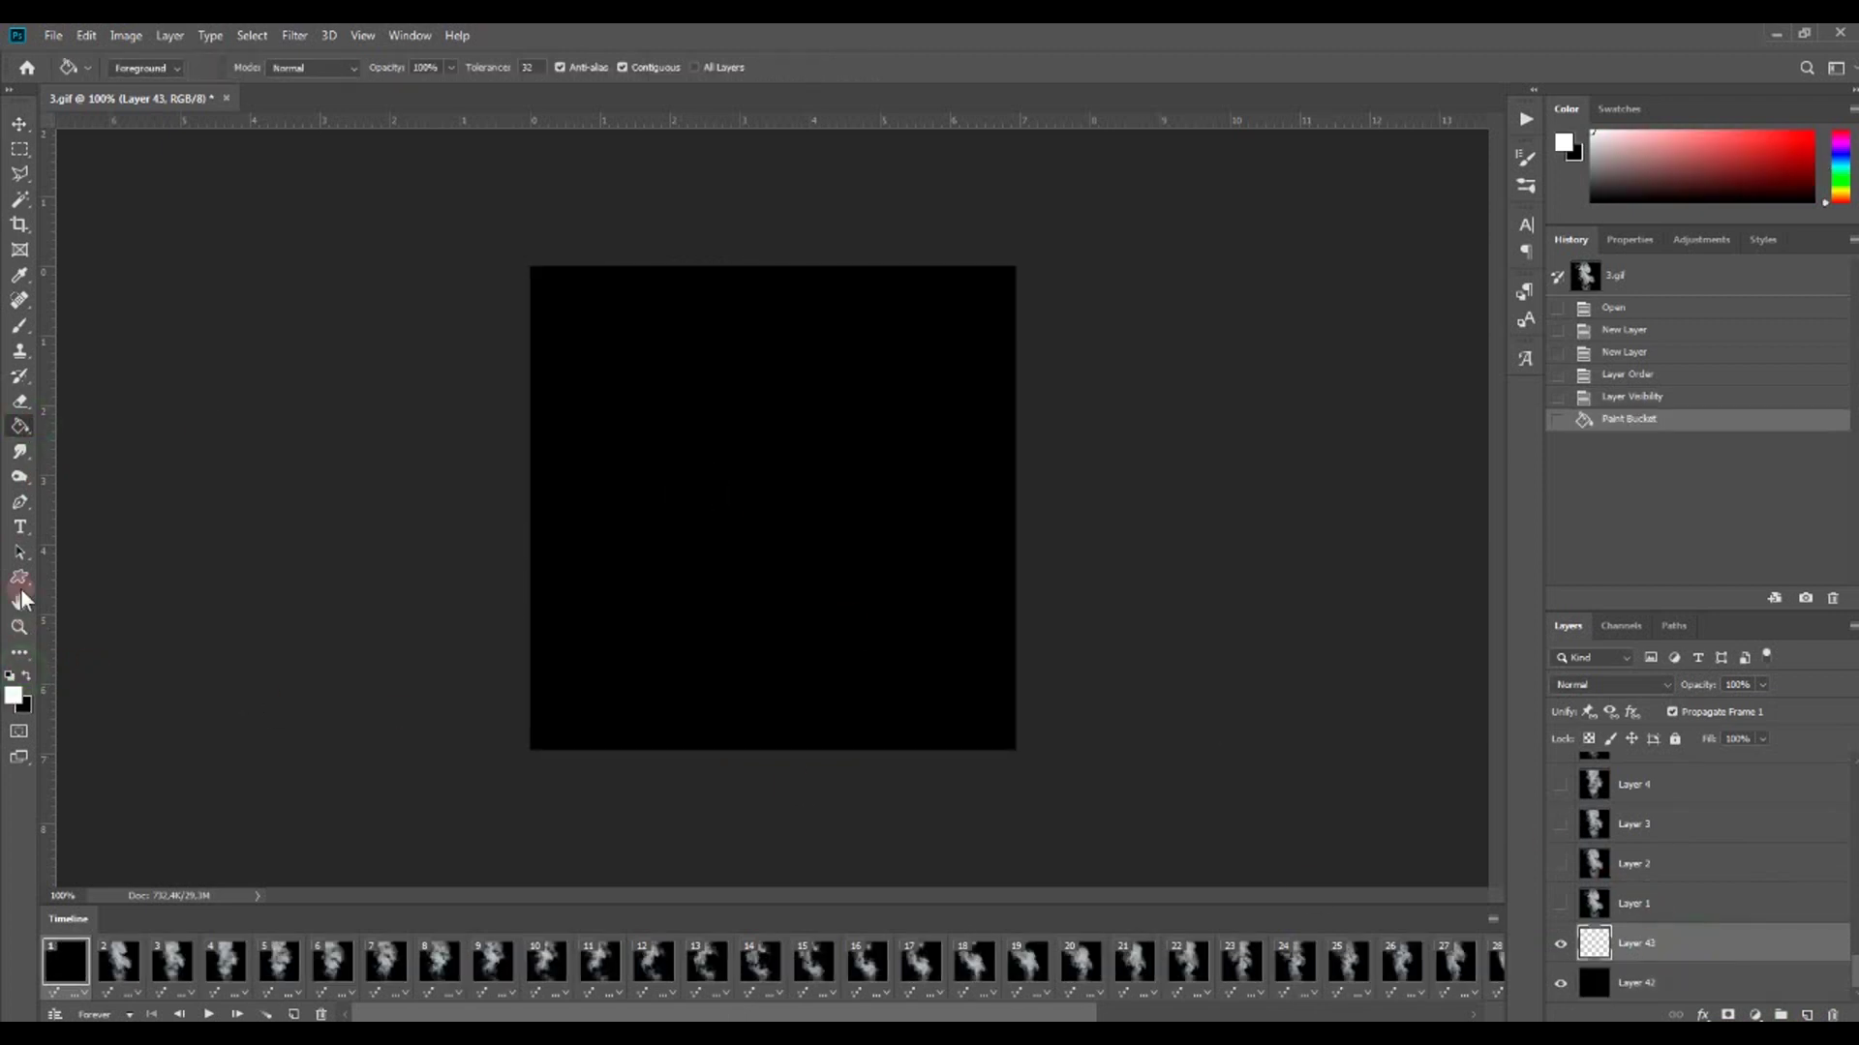
left_click(19, 577)
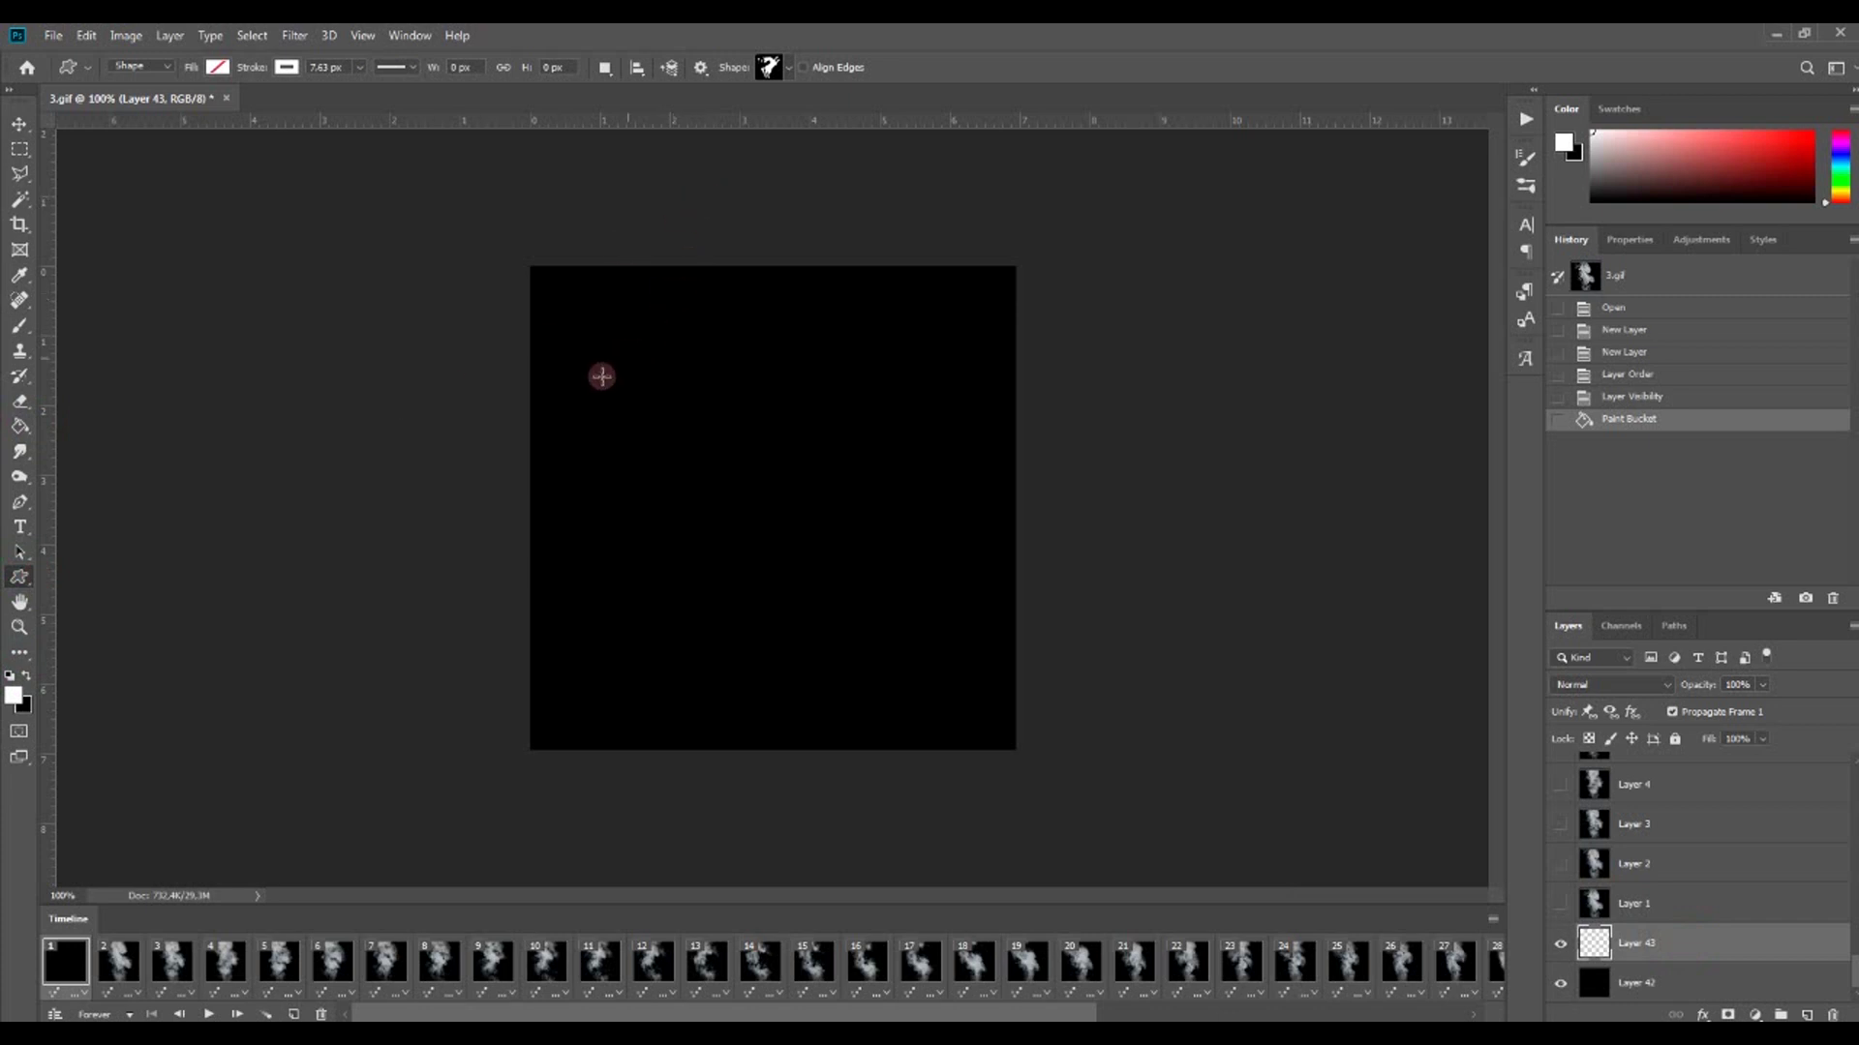
Step: Draw the leaping-unicorn-with-sparkles shape mid-canvas, filled white with no outline
left_click_drag(592, 353, 862, 633)
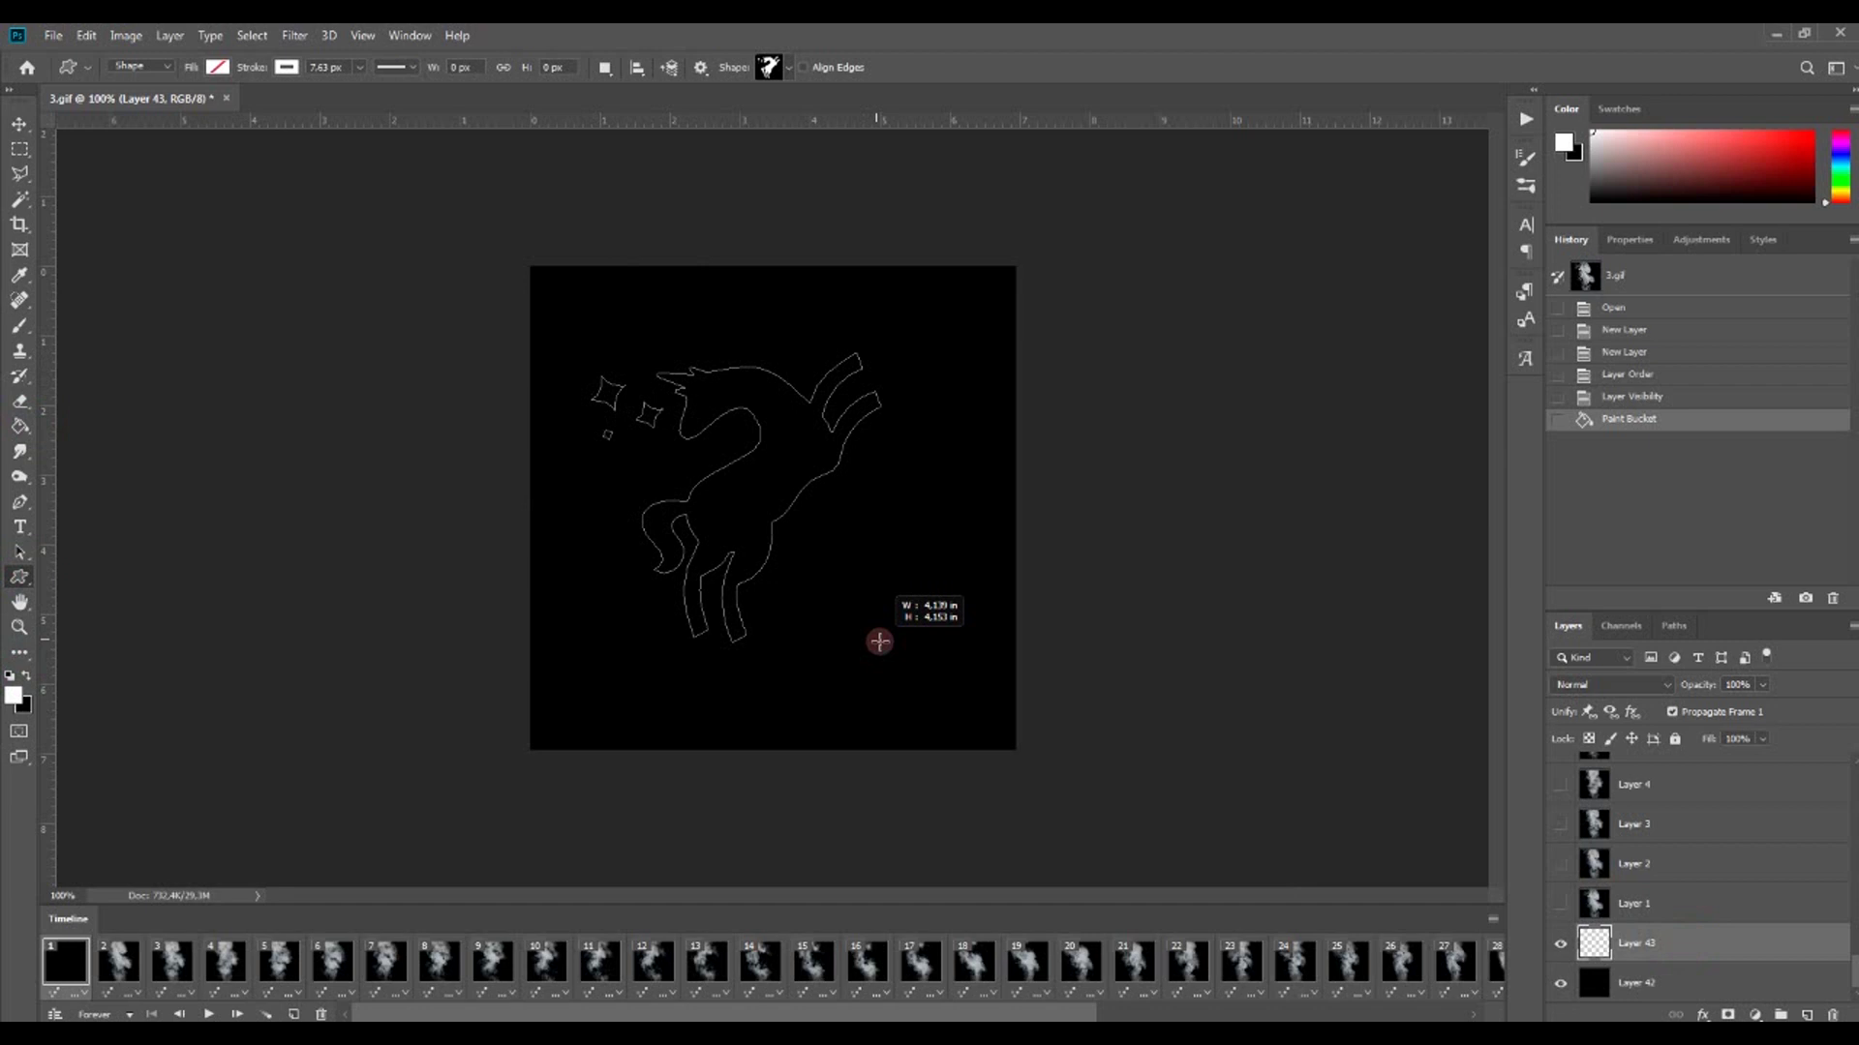
left_click_drag(862, 633, 874, 630)
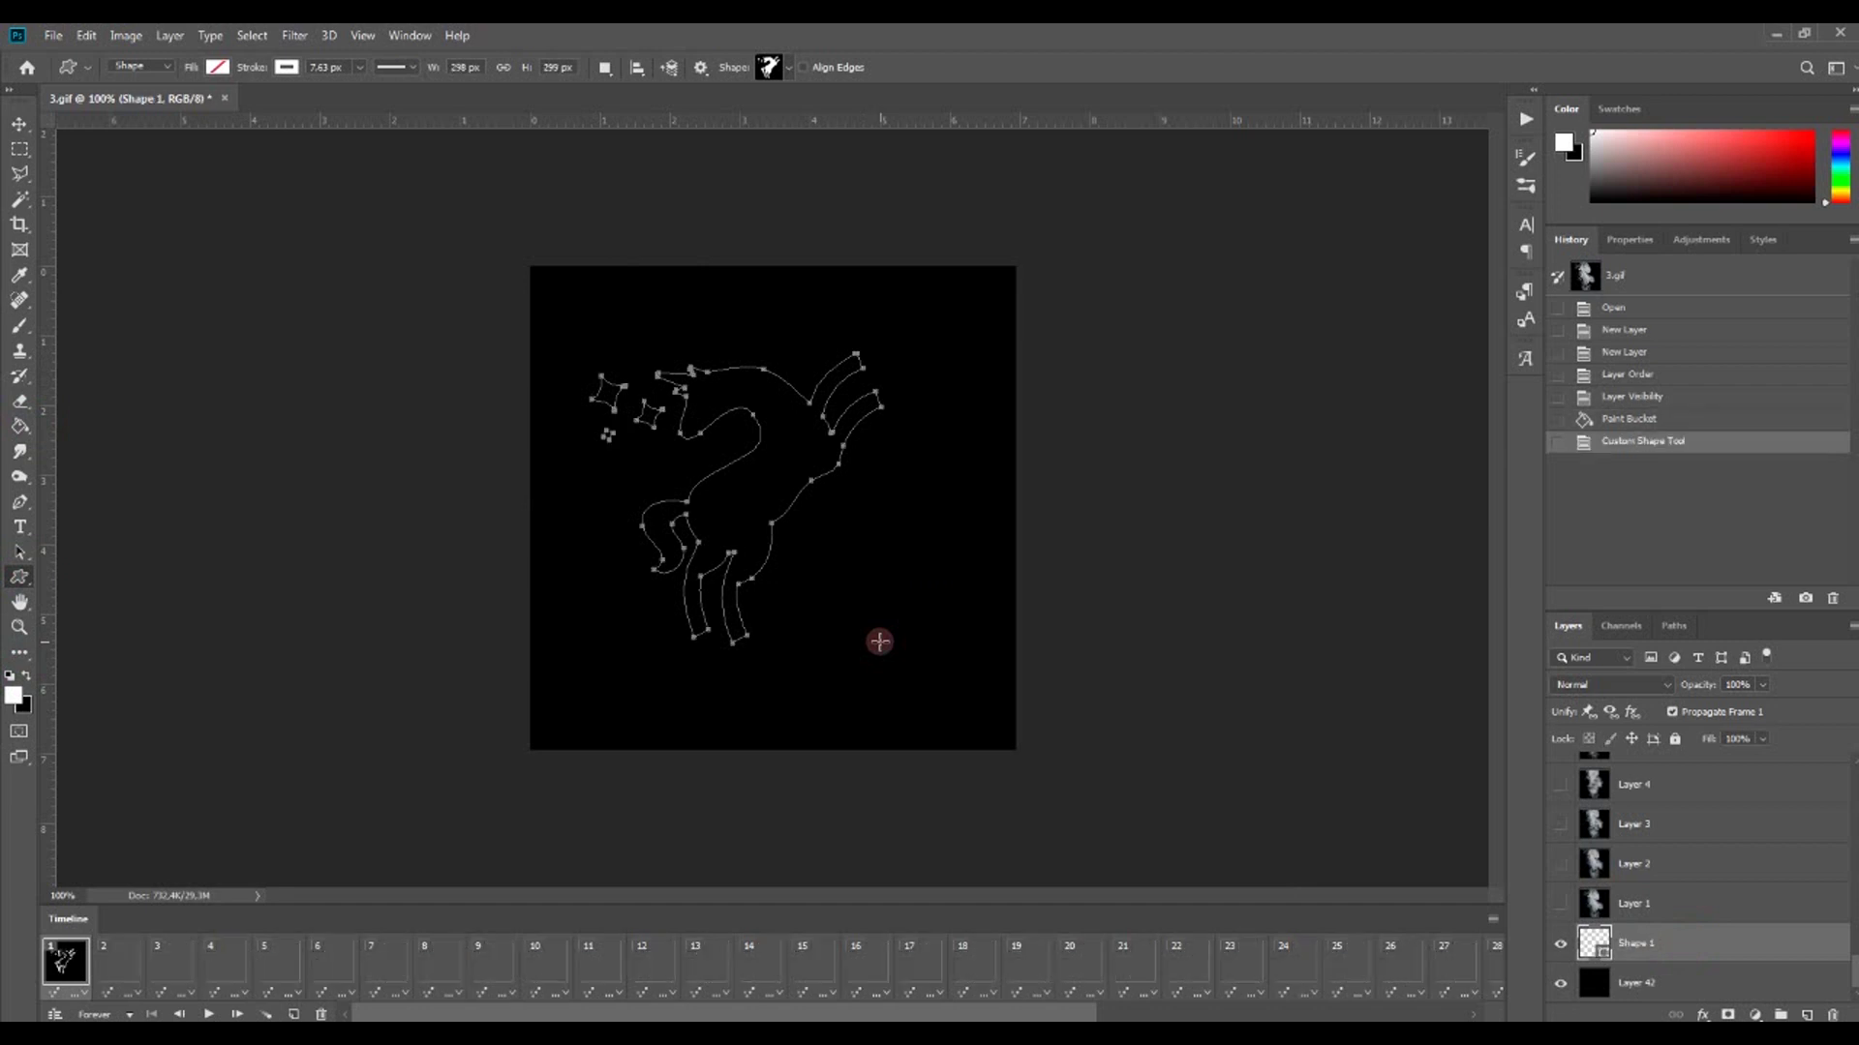
left_click(217, 69)
left_click(135, 170)
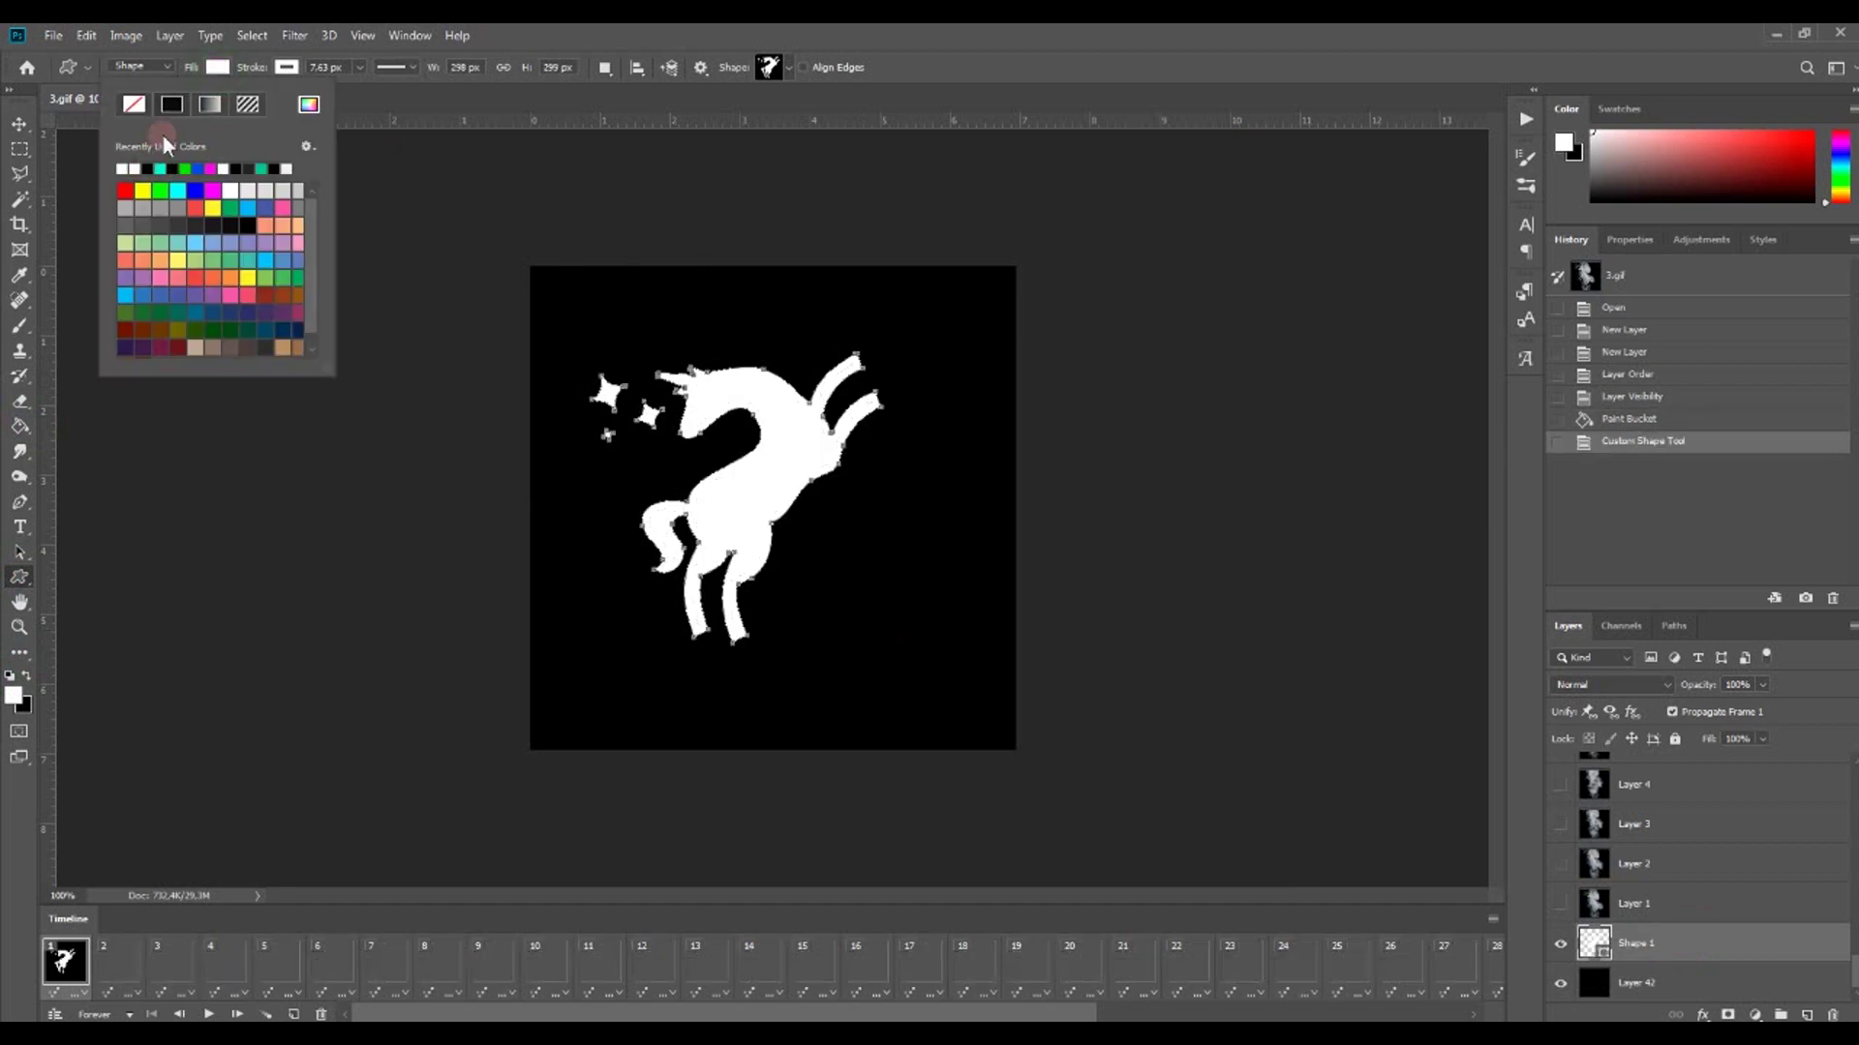
left_click(286, 68)
left_click(22, 126)
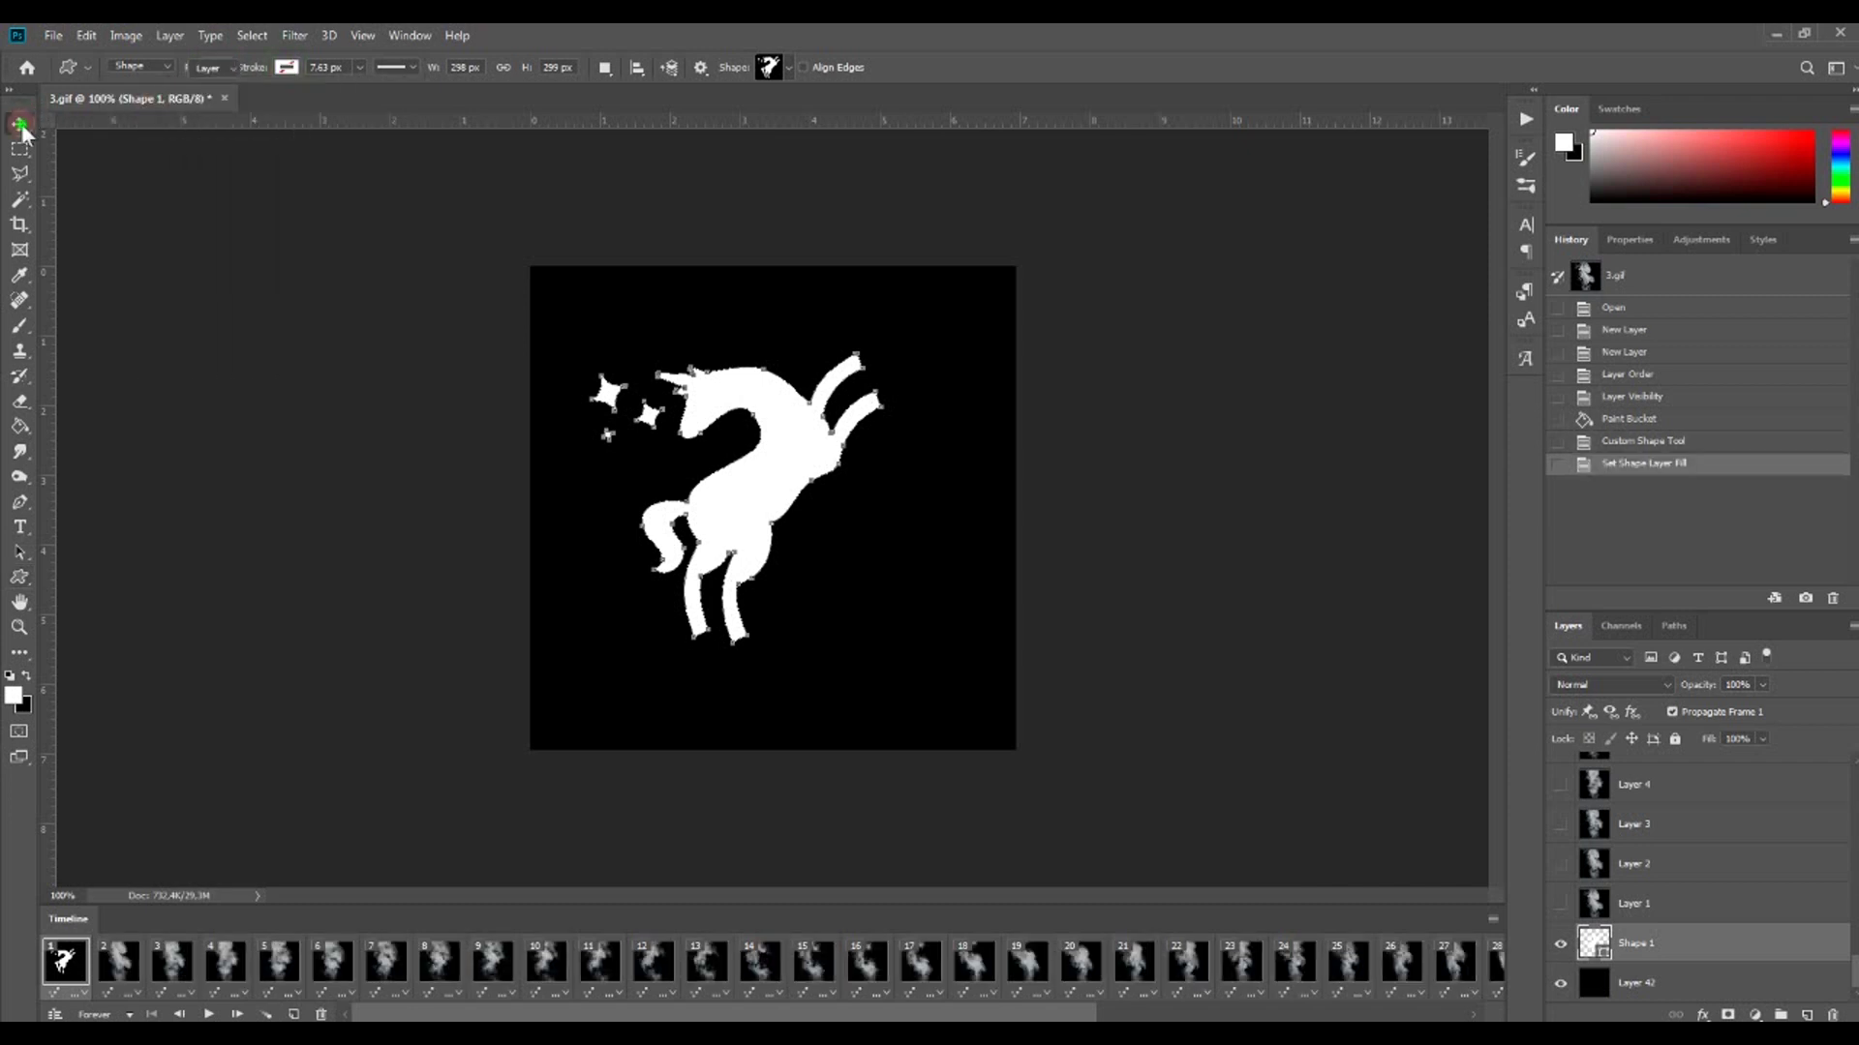
Step: Show smoke Layer 1 and clip it to the unicorn shape
left_click(1561, 904)
left_click(1677, 906)
right_click(1676, 906)
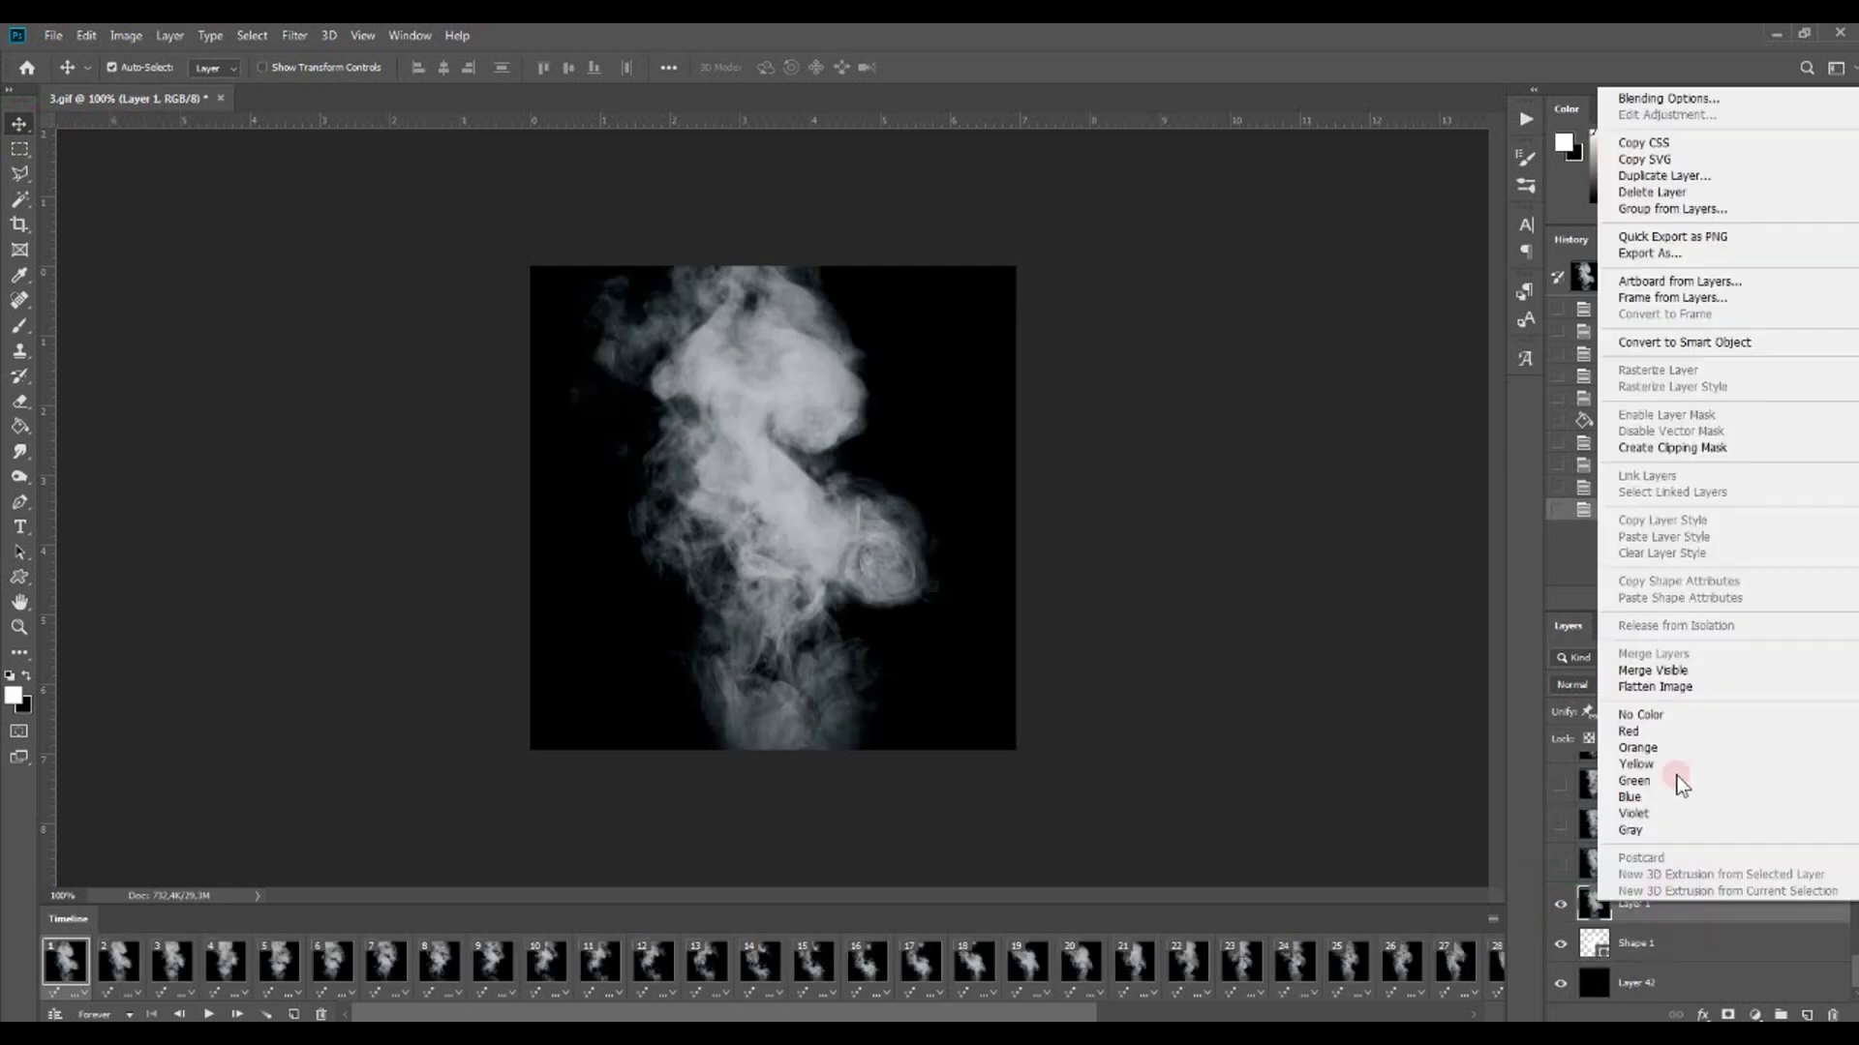
left_click(1699, 455)
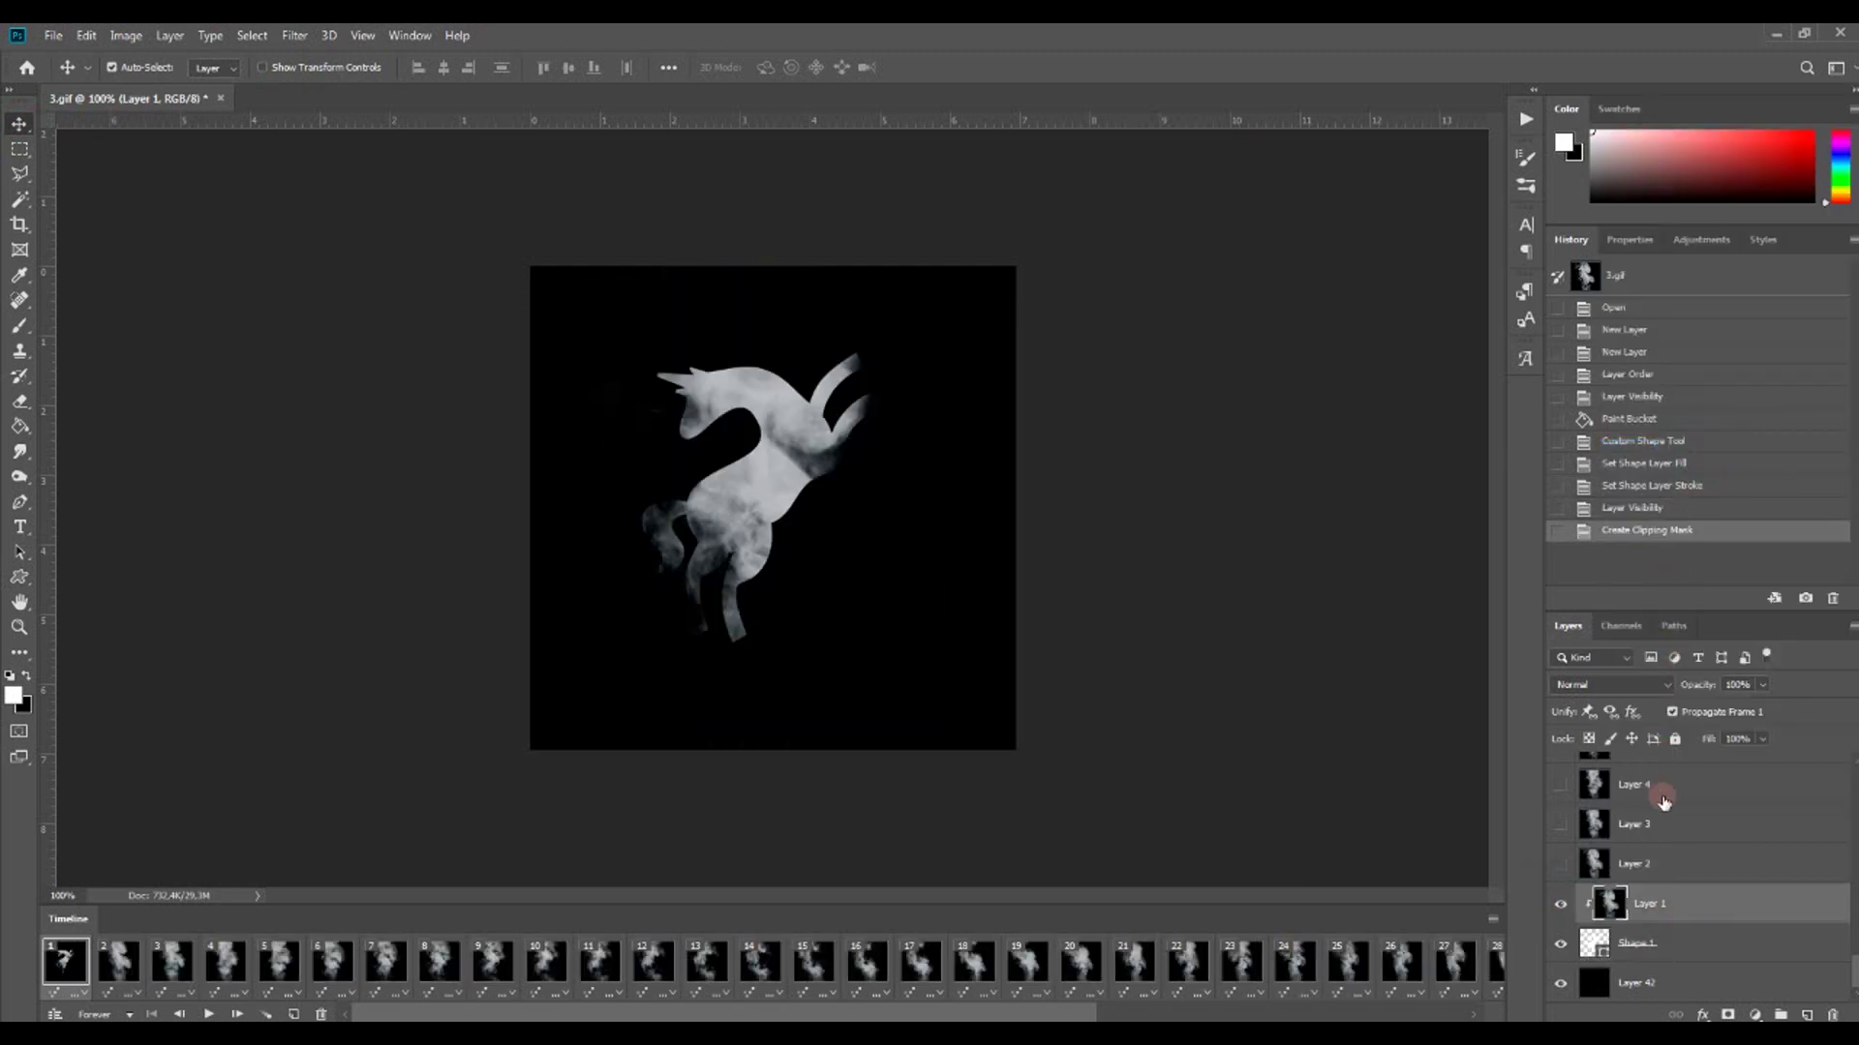
Step: Clip all smoke Layers 1–41 to the unicorn
scroll(1668, 816, "up", 15)
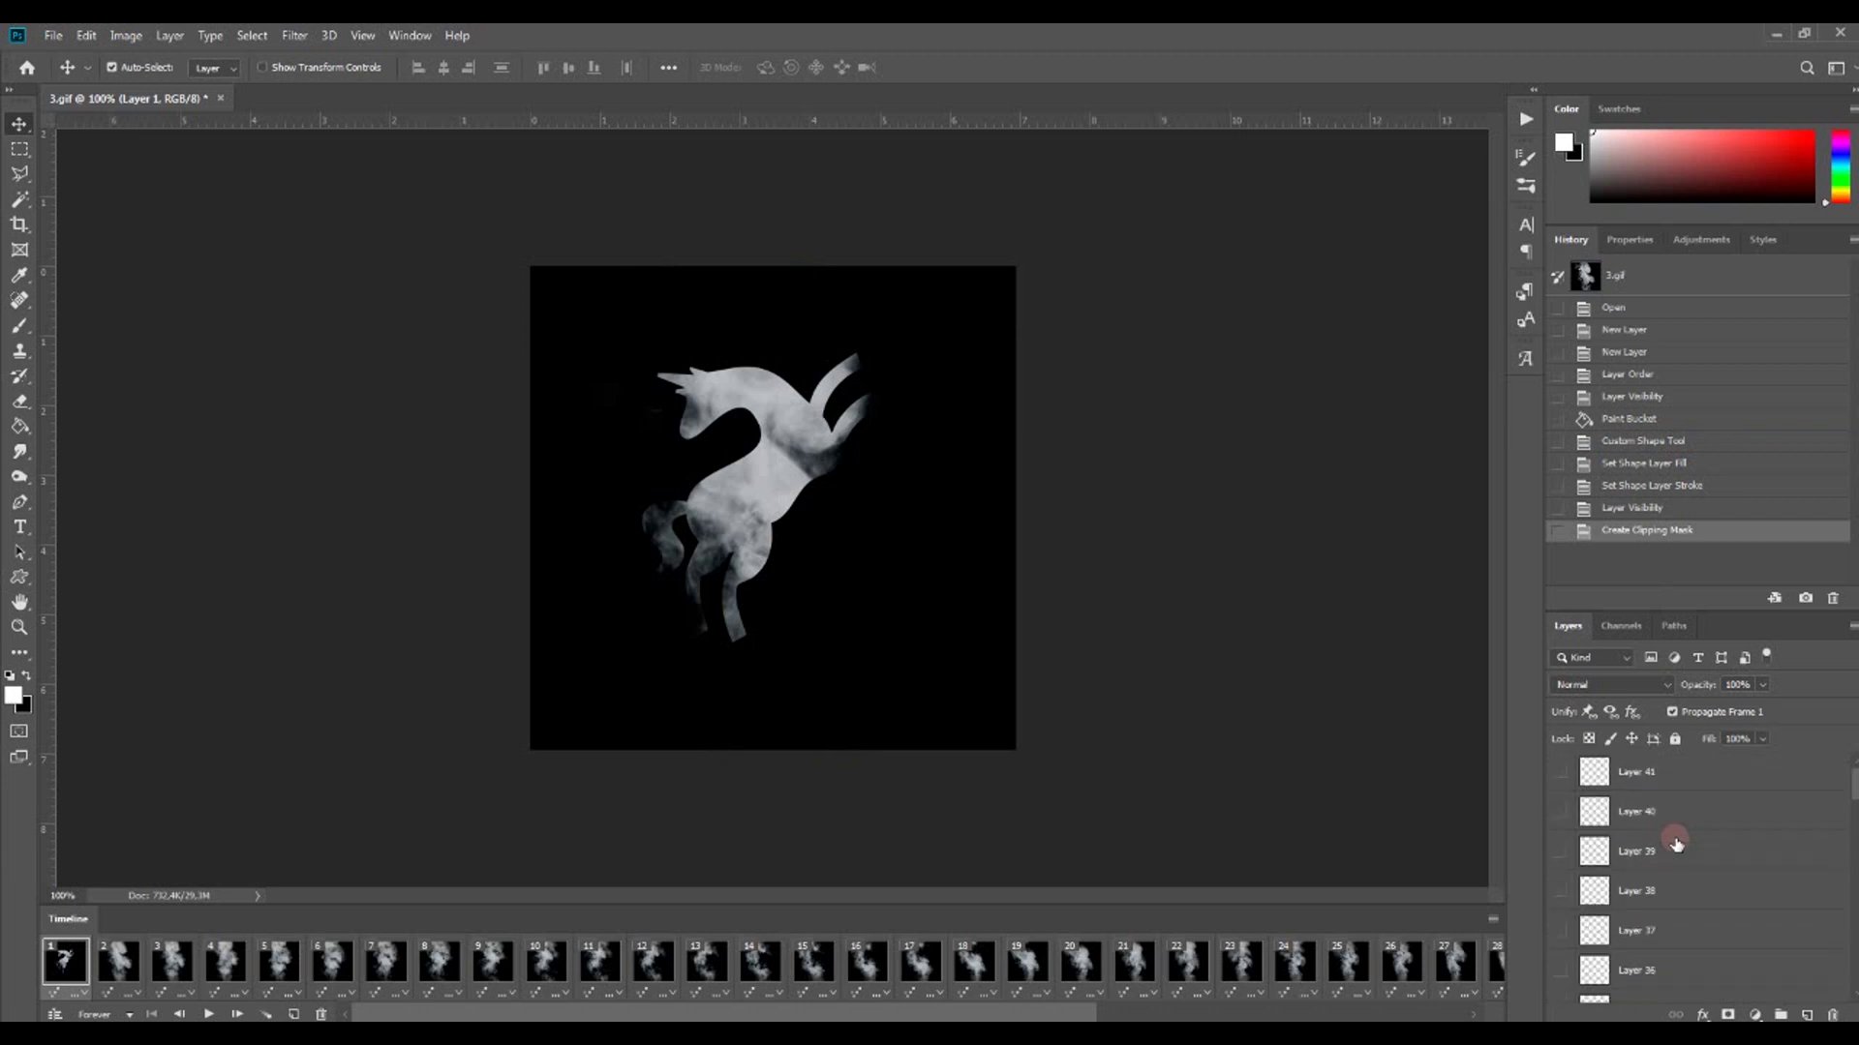
left_click(1708, 774, "shift")
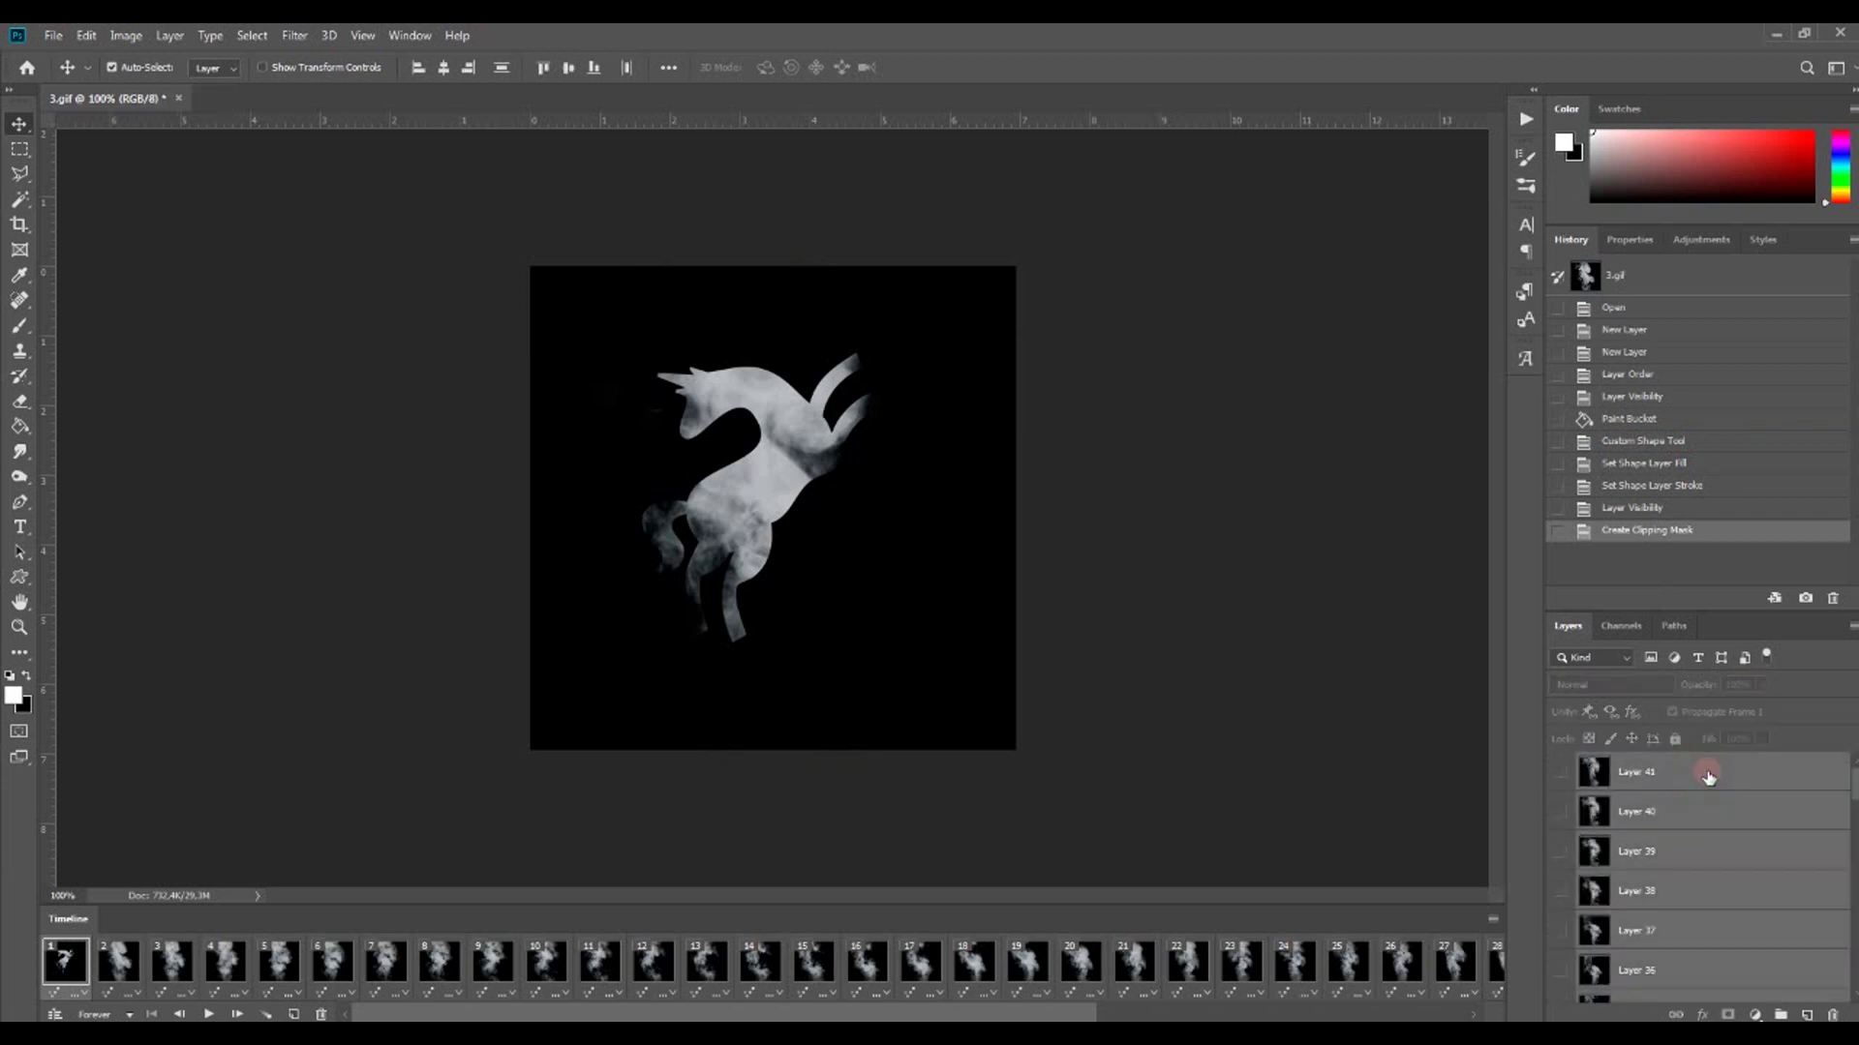
right_click(1706, 769)
left_click(1599, 574)
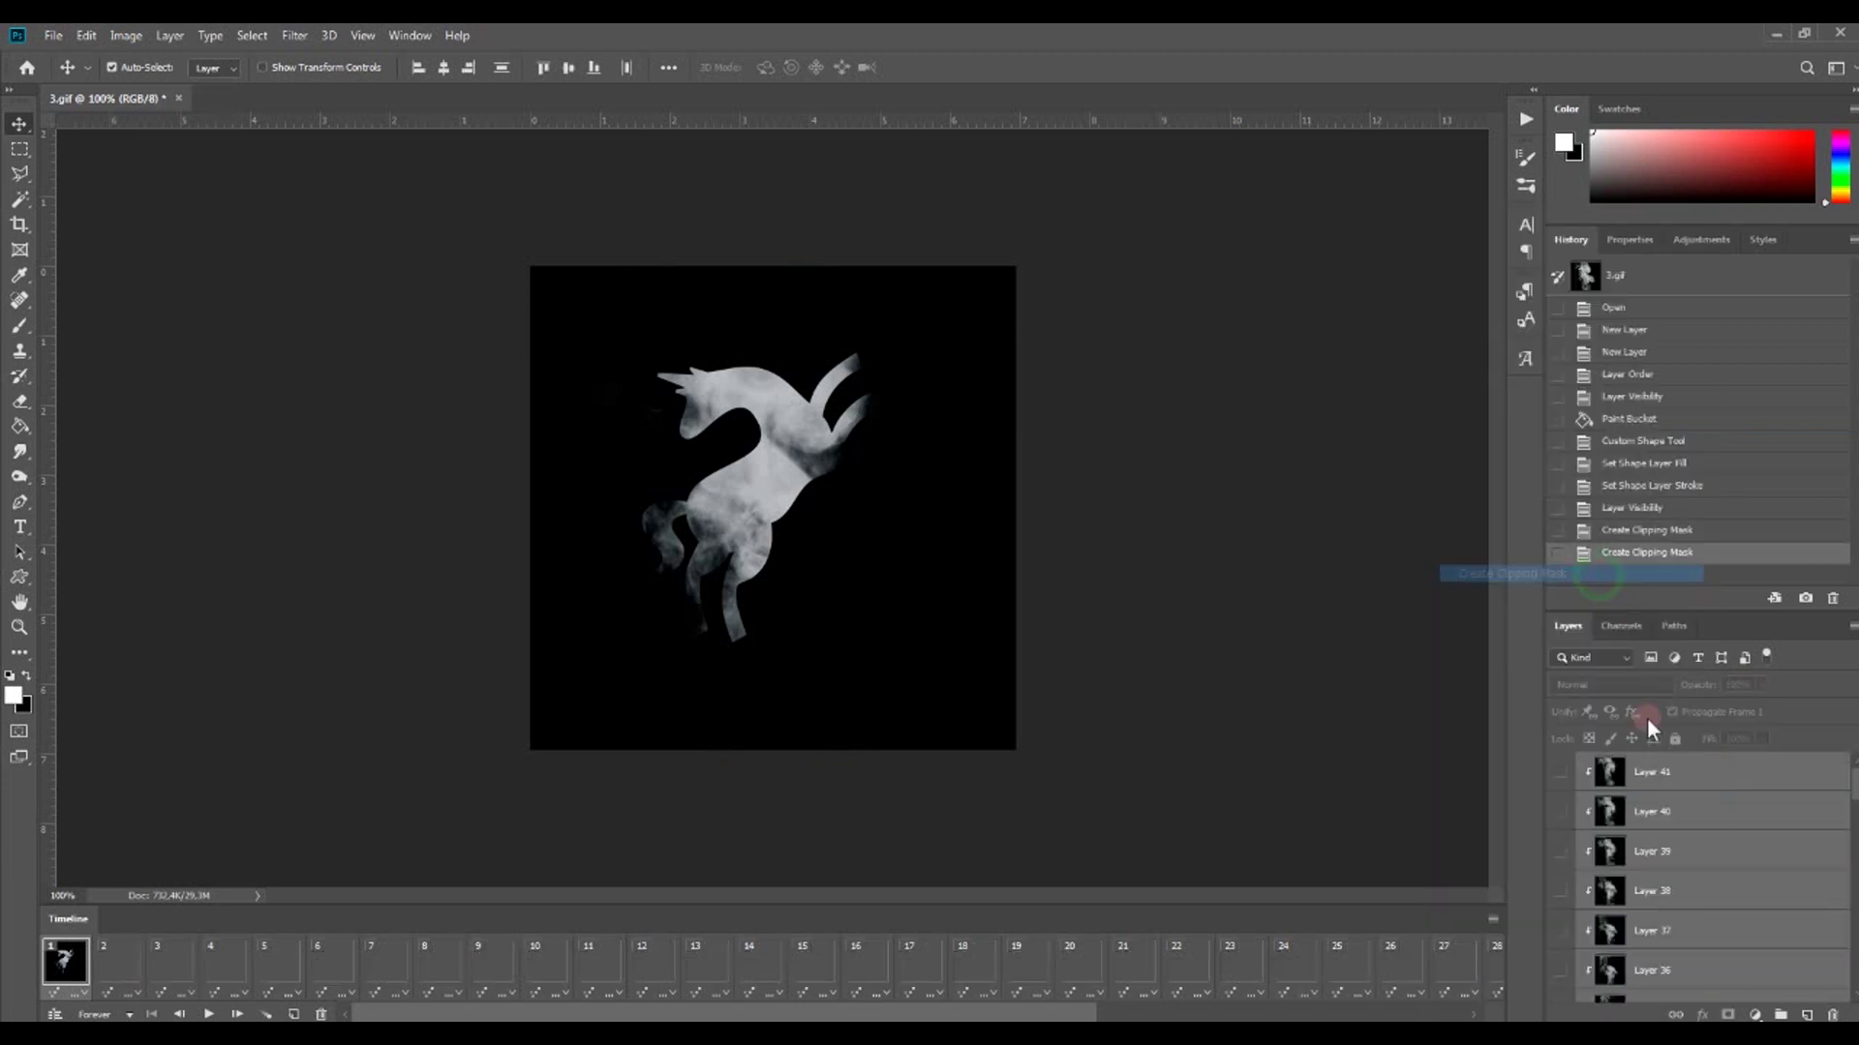
scroll(1728, 860, "down", 3)
scroll(1727, 862, "down", 3)
scroll(1728, 864, "down", 3)
scroll(1729, 873, "down", 3)
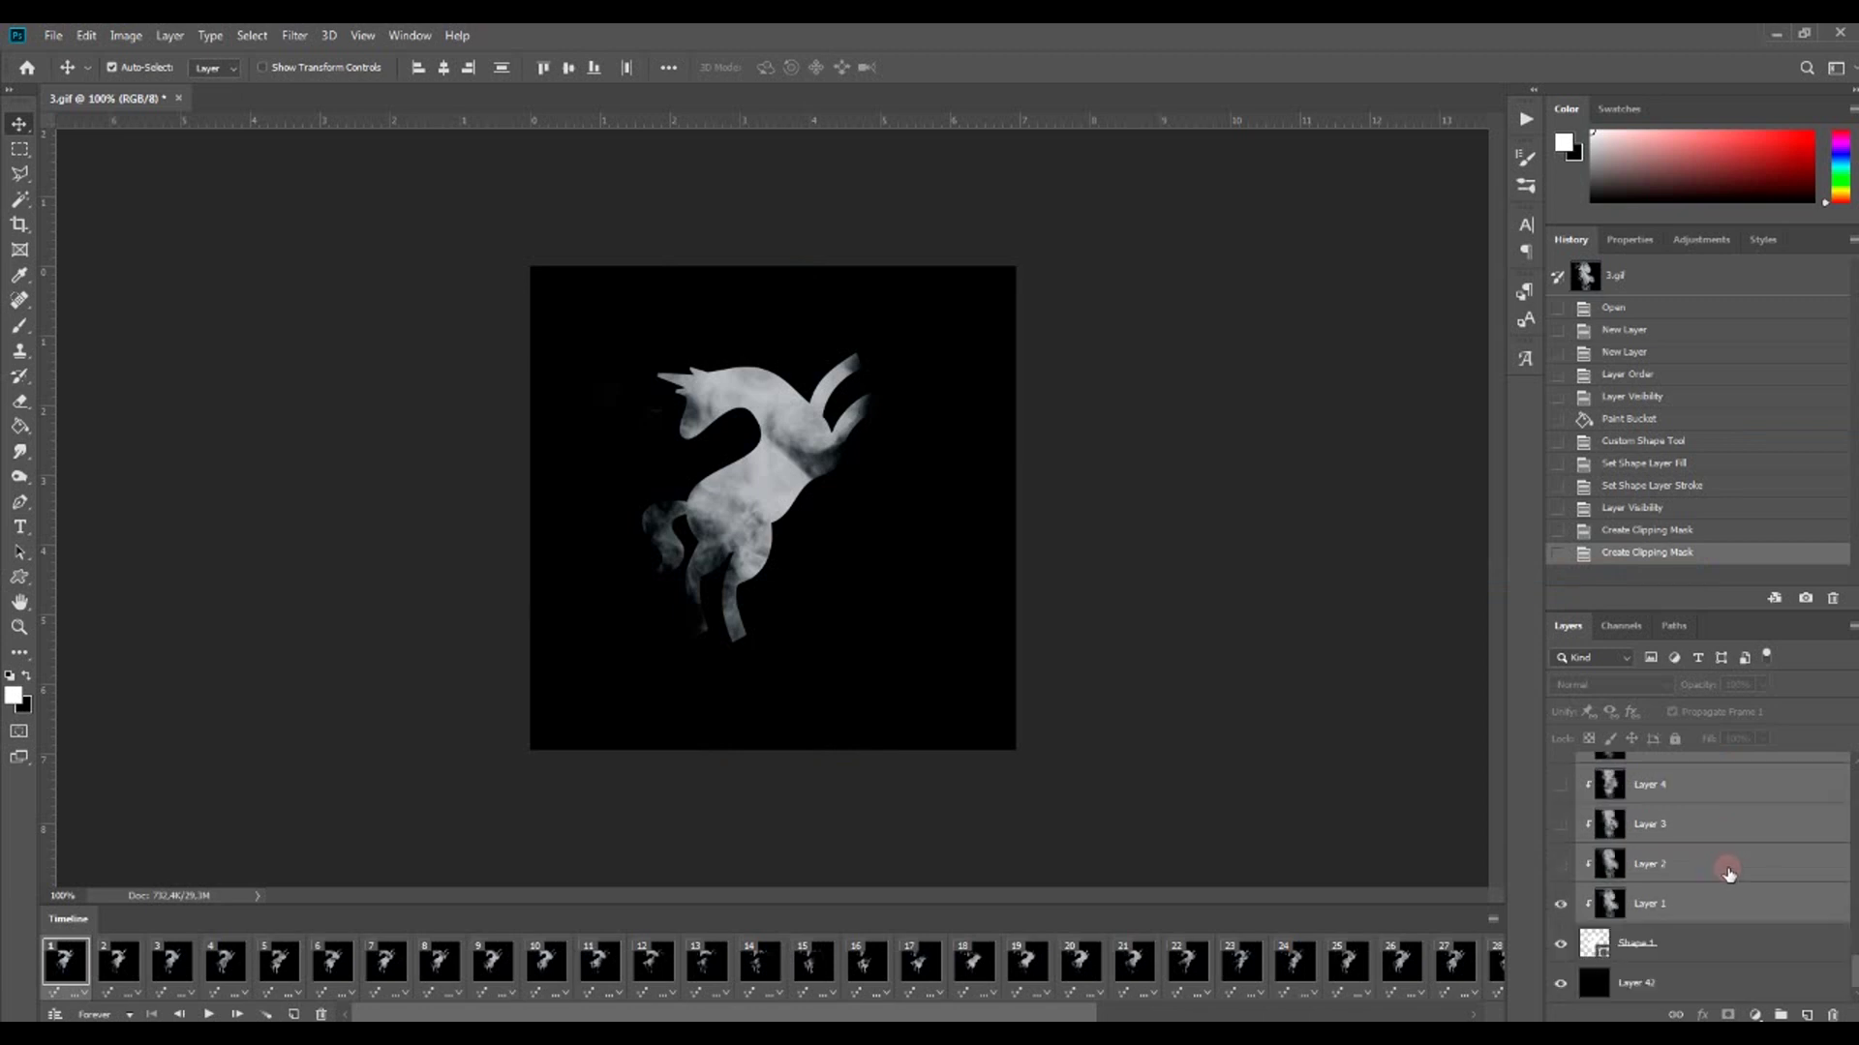
Step: Select Shape 1, play and stop the smoke animation, and return to frame 1
left_click(1717, 945)
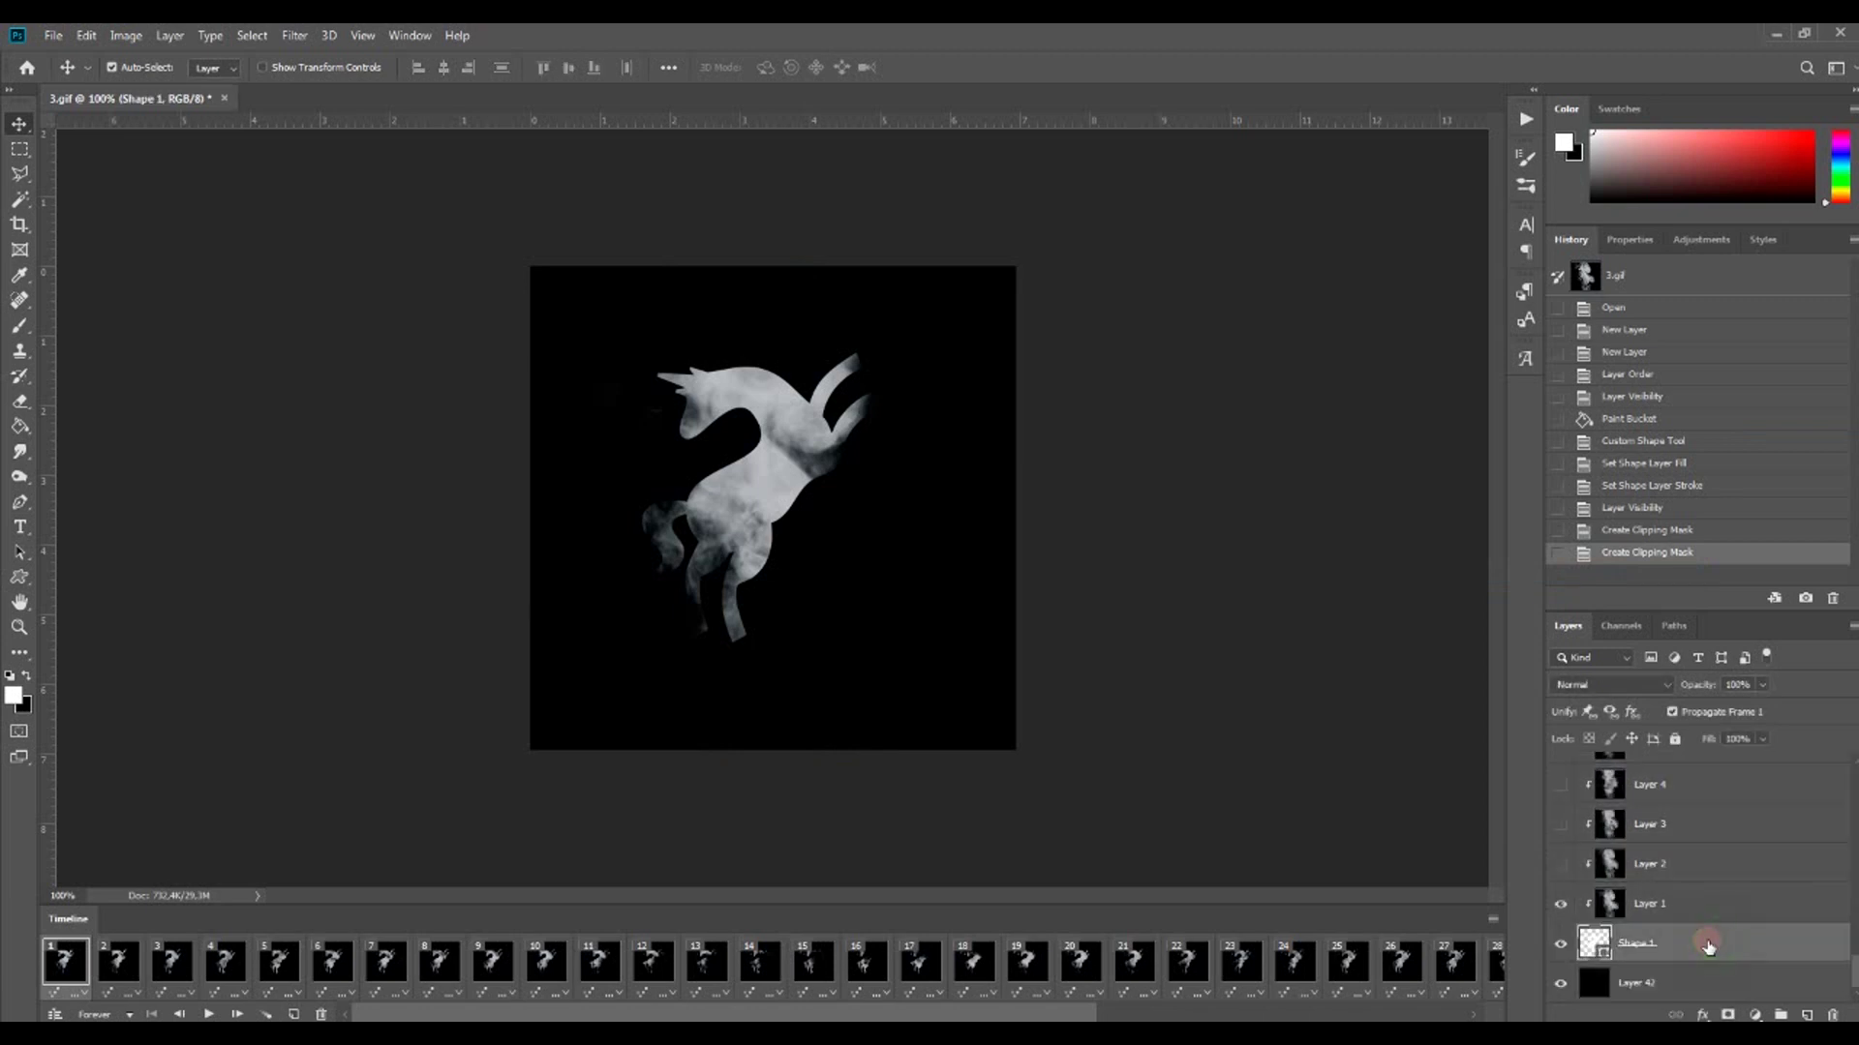
left_click(210, 1015)
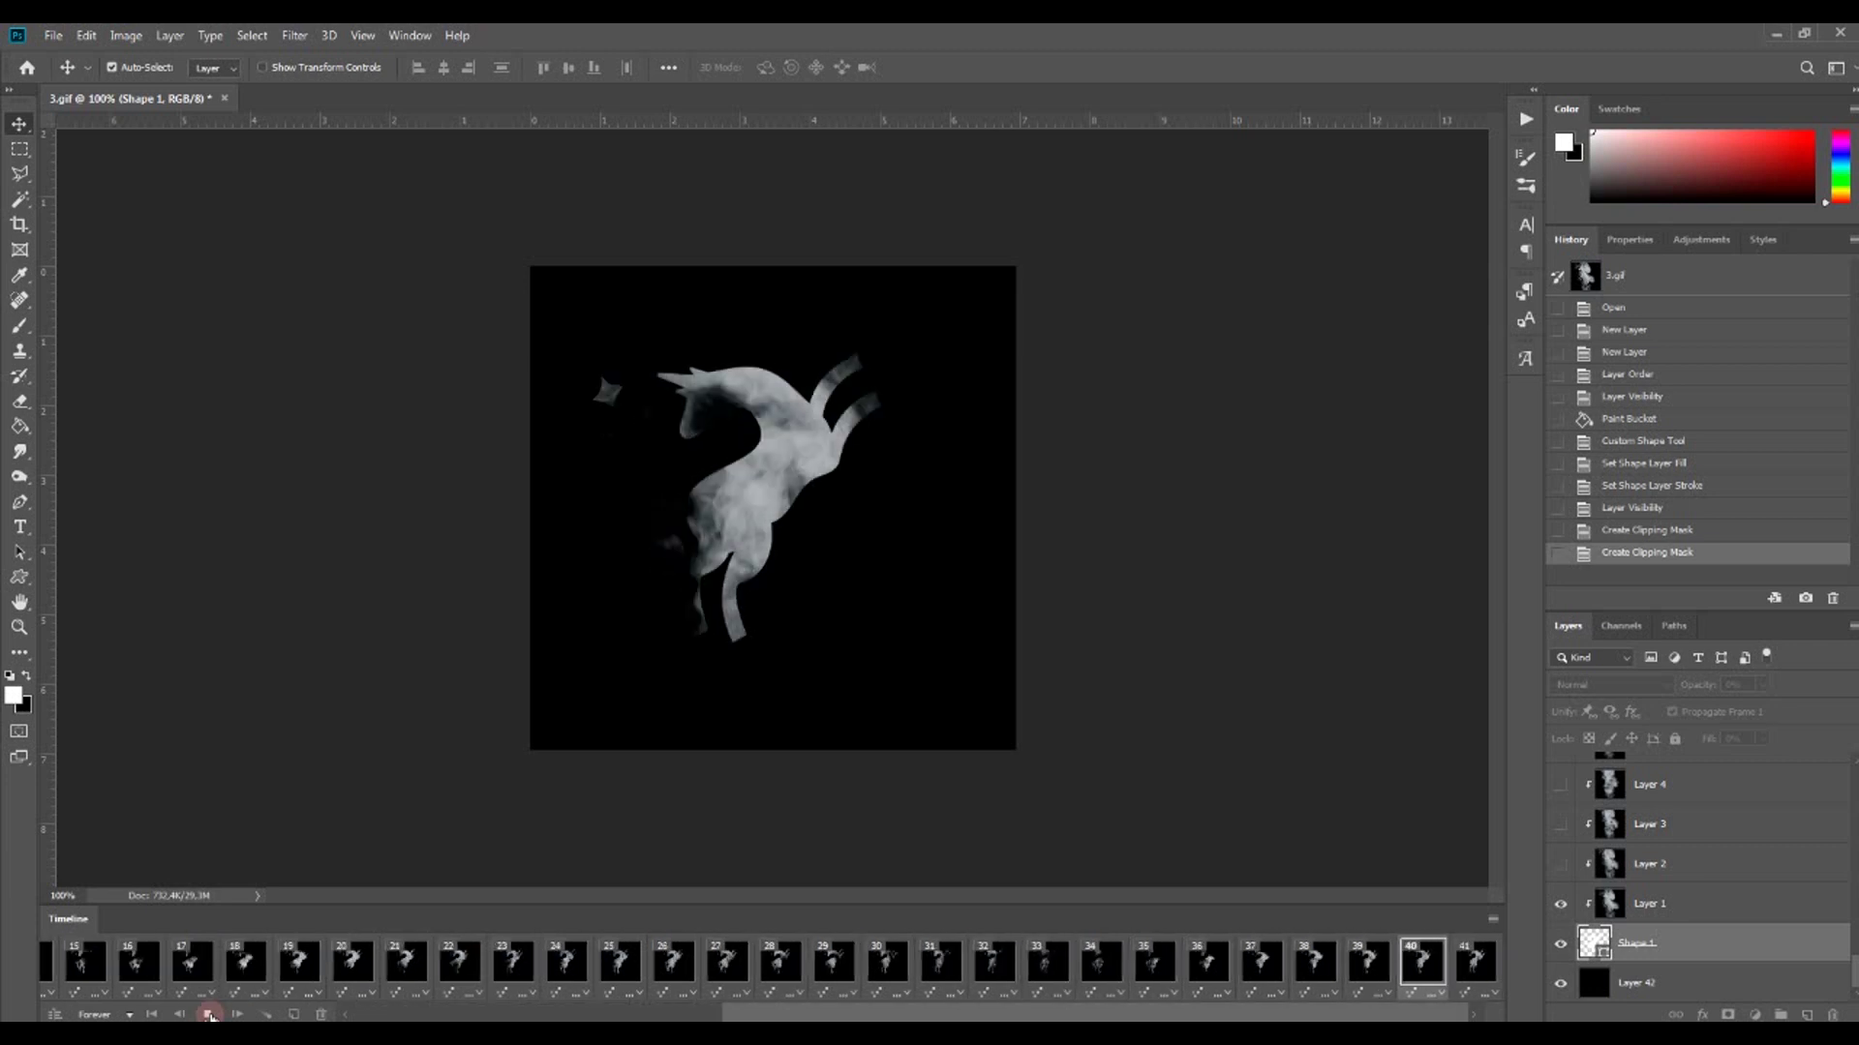
left_click(209, 1014)
left_click(77, 965)
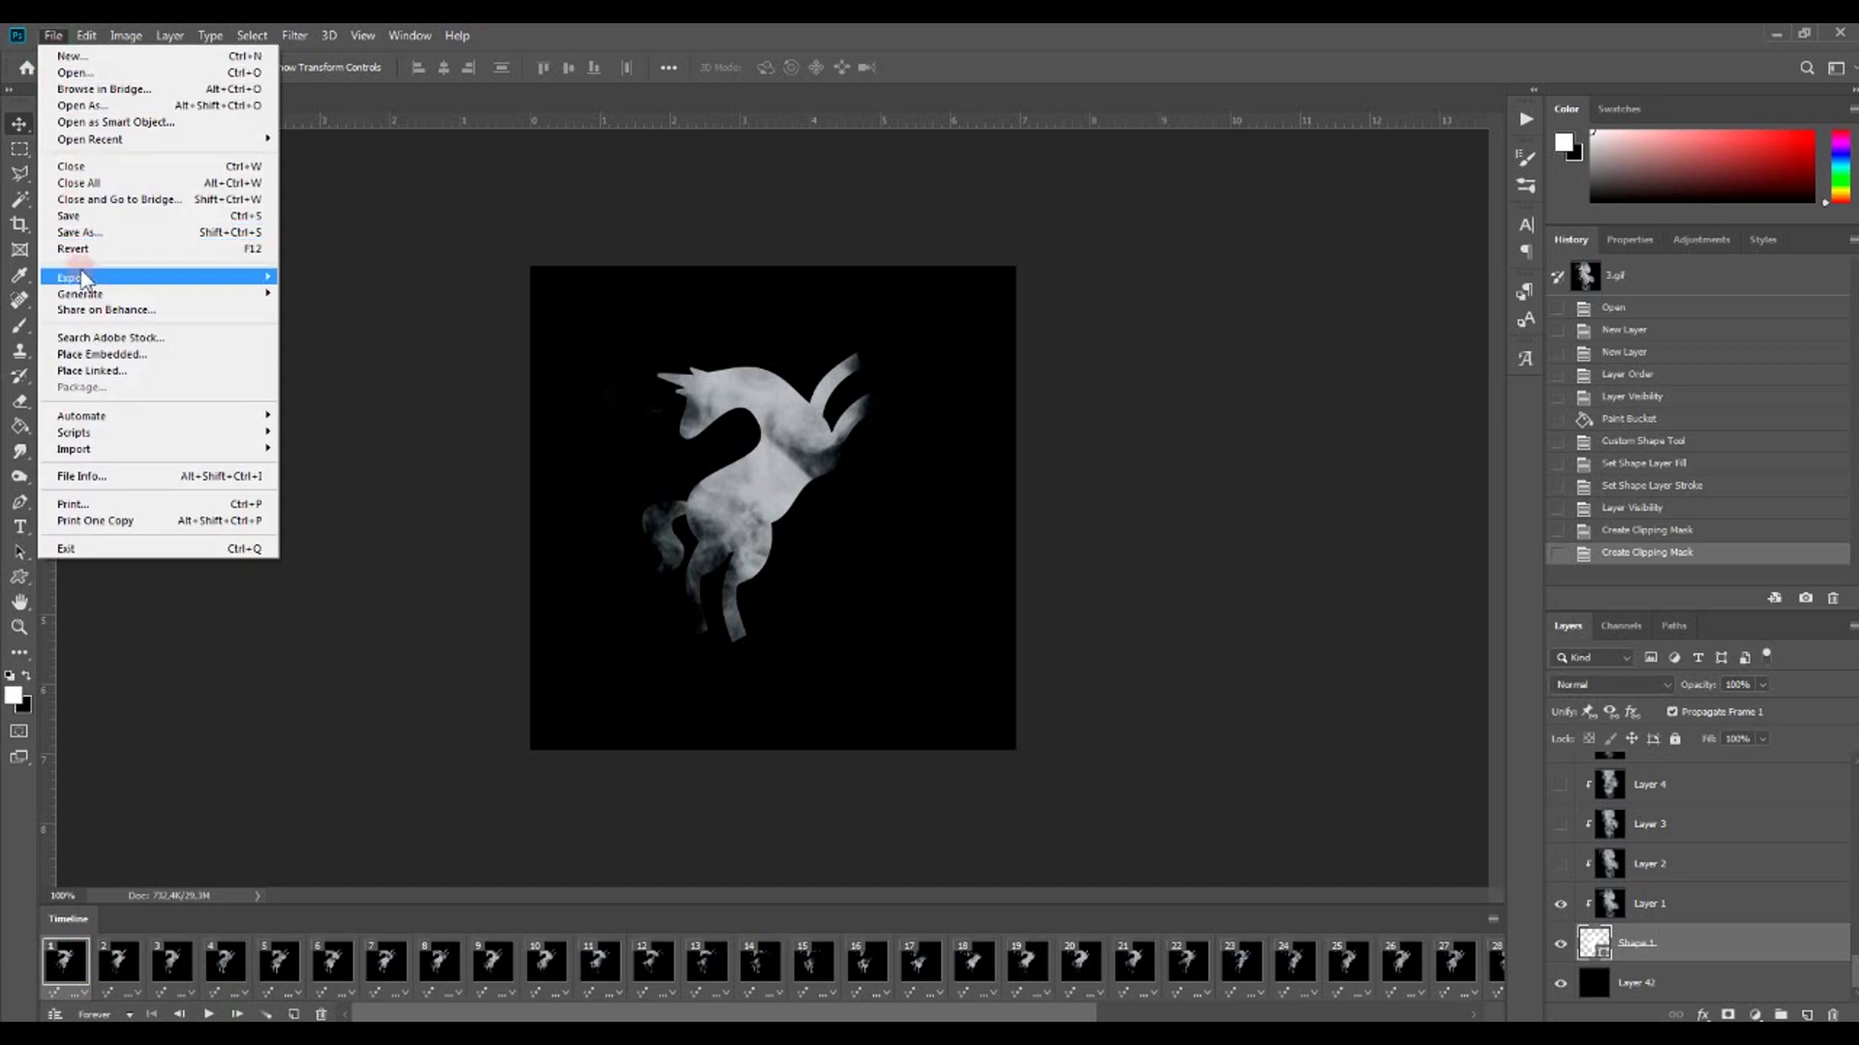
Step: Save the smoke unicorn as optimized GIF '6' in the PS folder, confirming the file-name warning
mouse_move(73, 275)
left_click(371, 357)
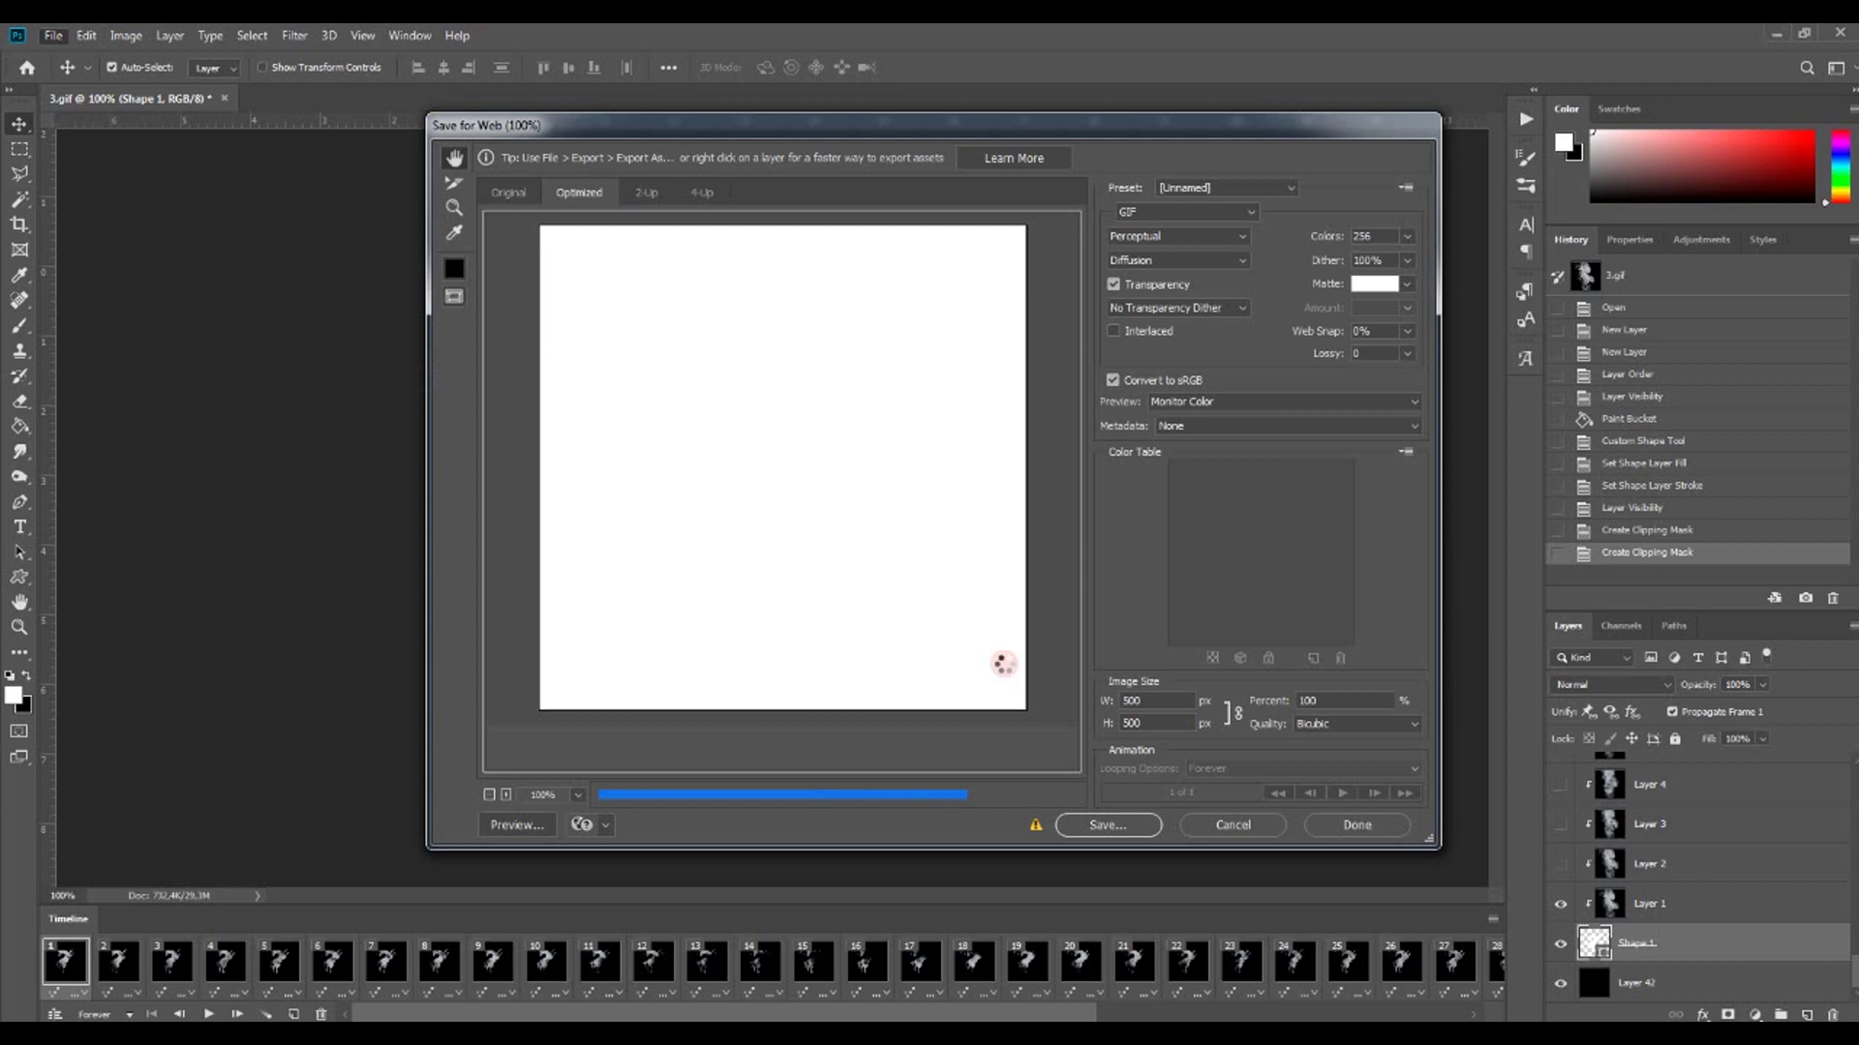
left_click(1109, 828)
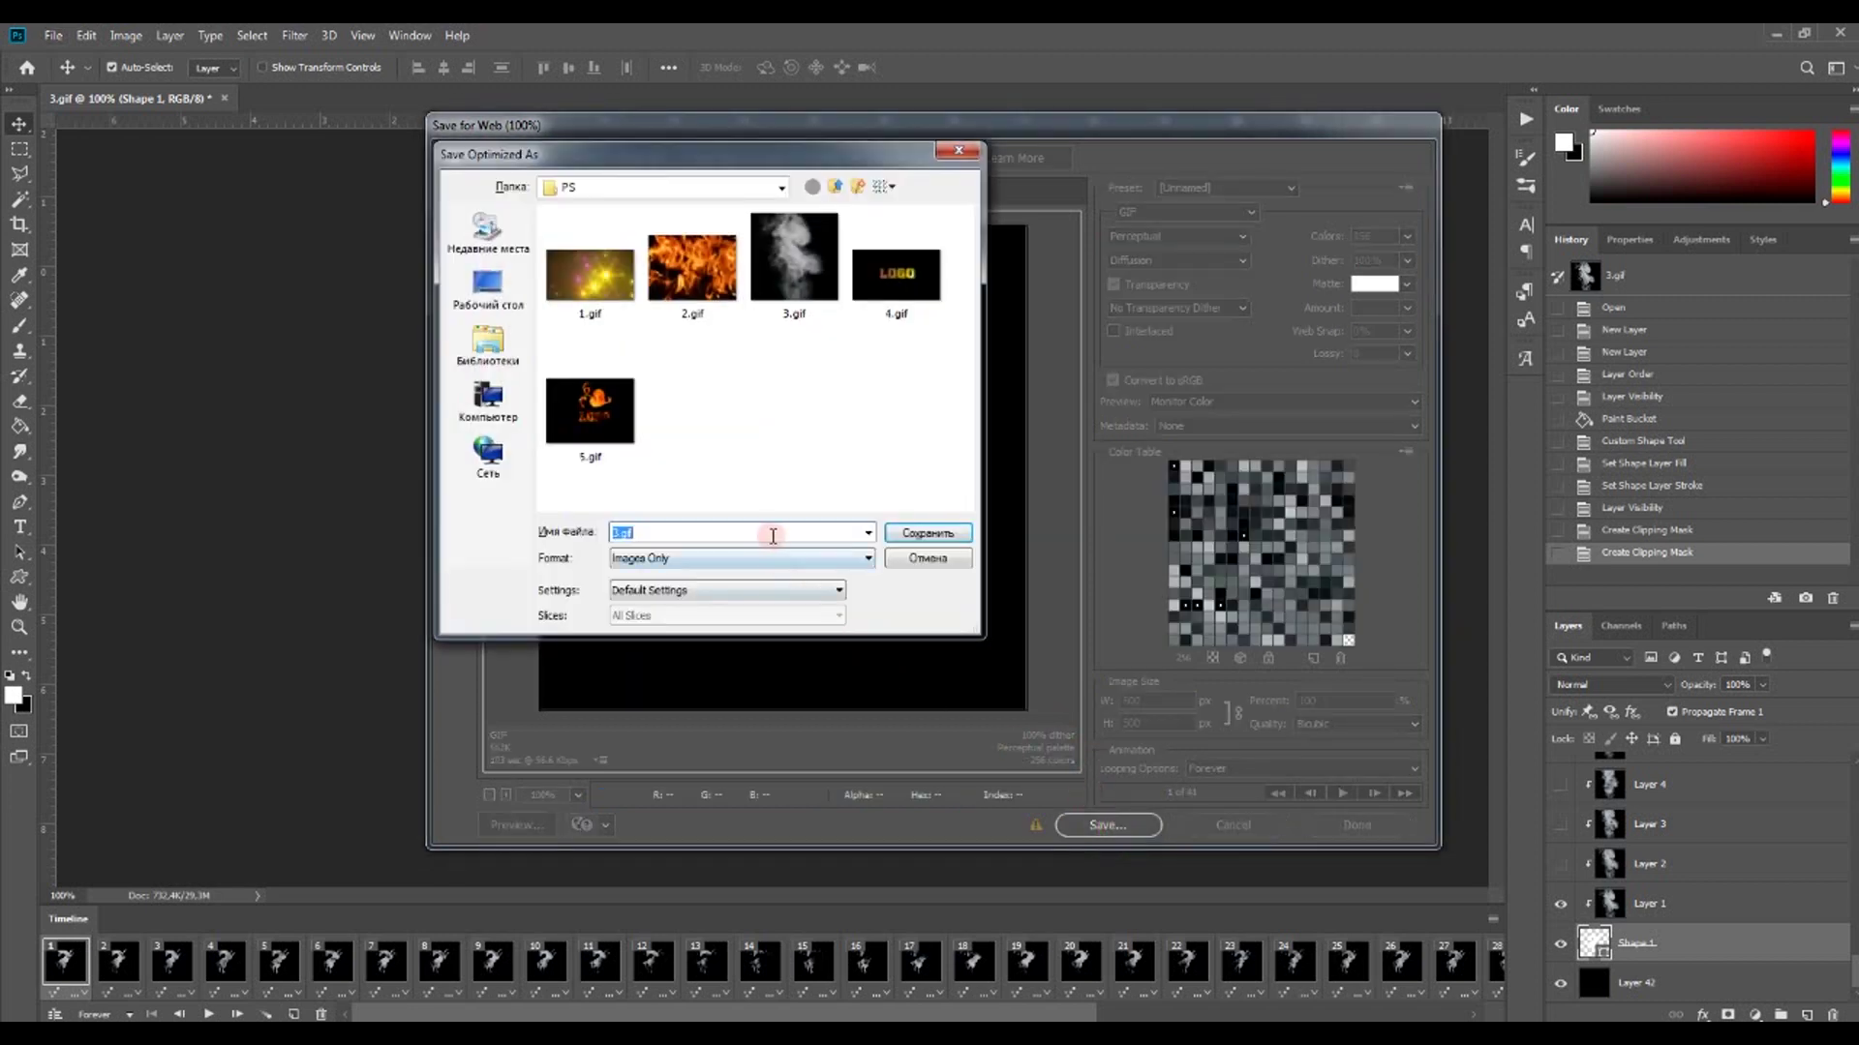
type("6")
left_click(907, 535)
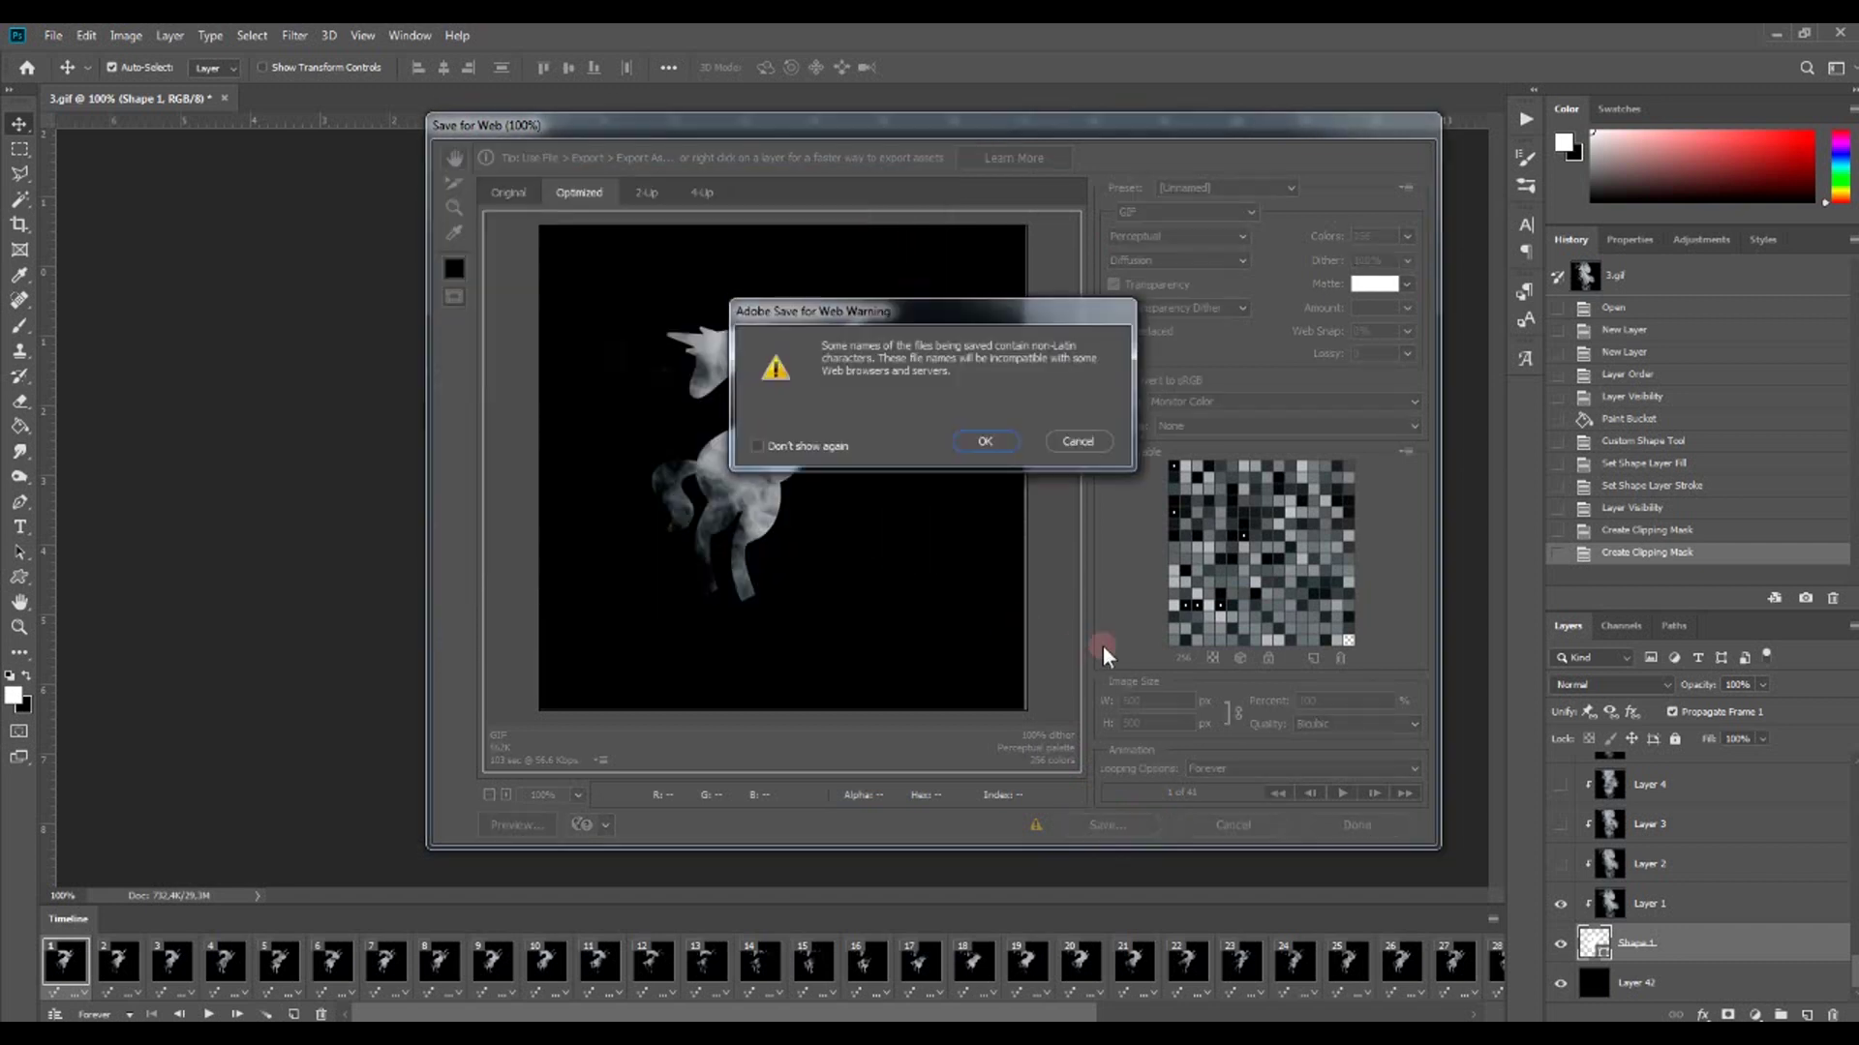
left_click(1016, 434)
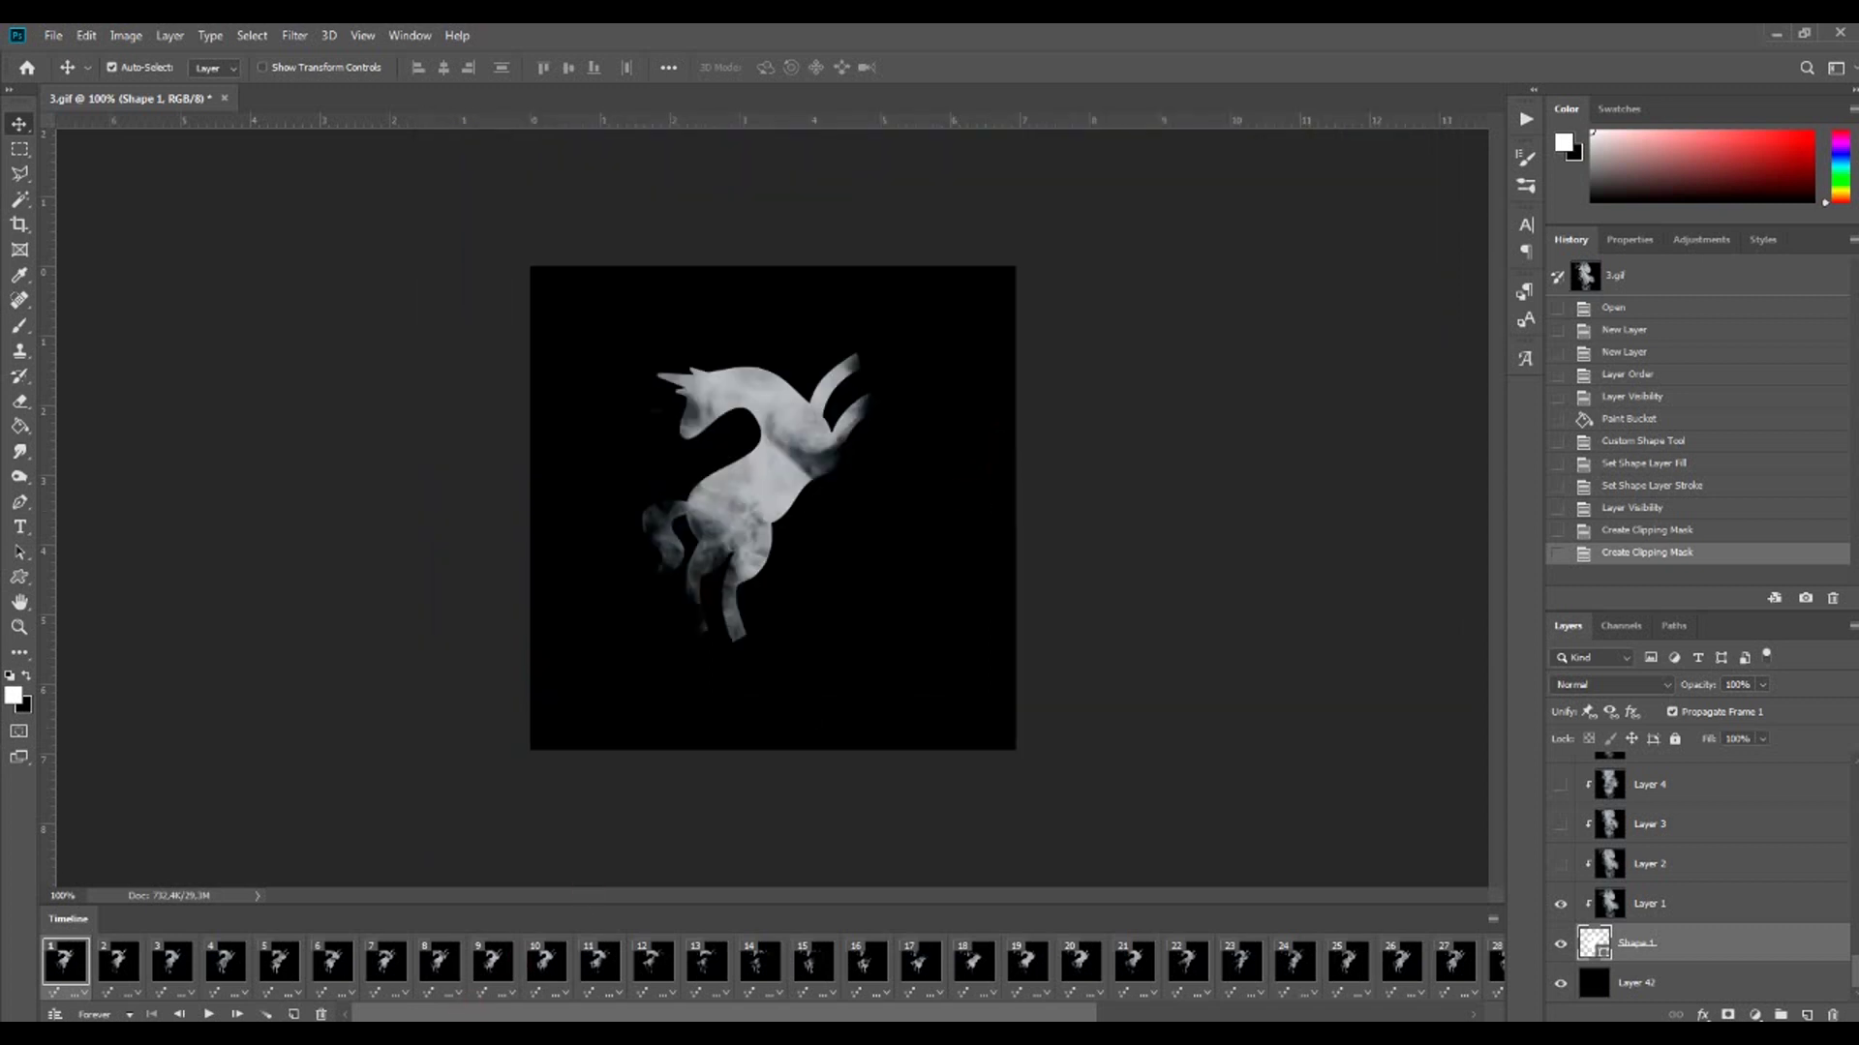
left_click(1077, 492)
double_click(1570, 228)
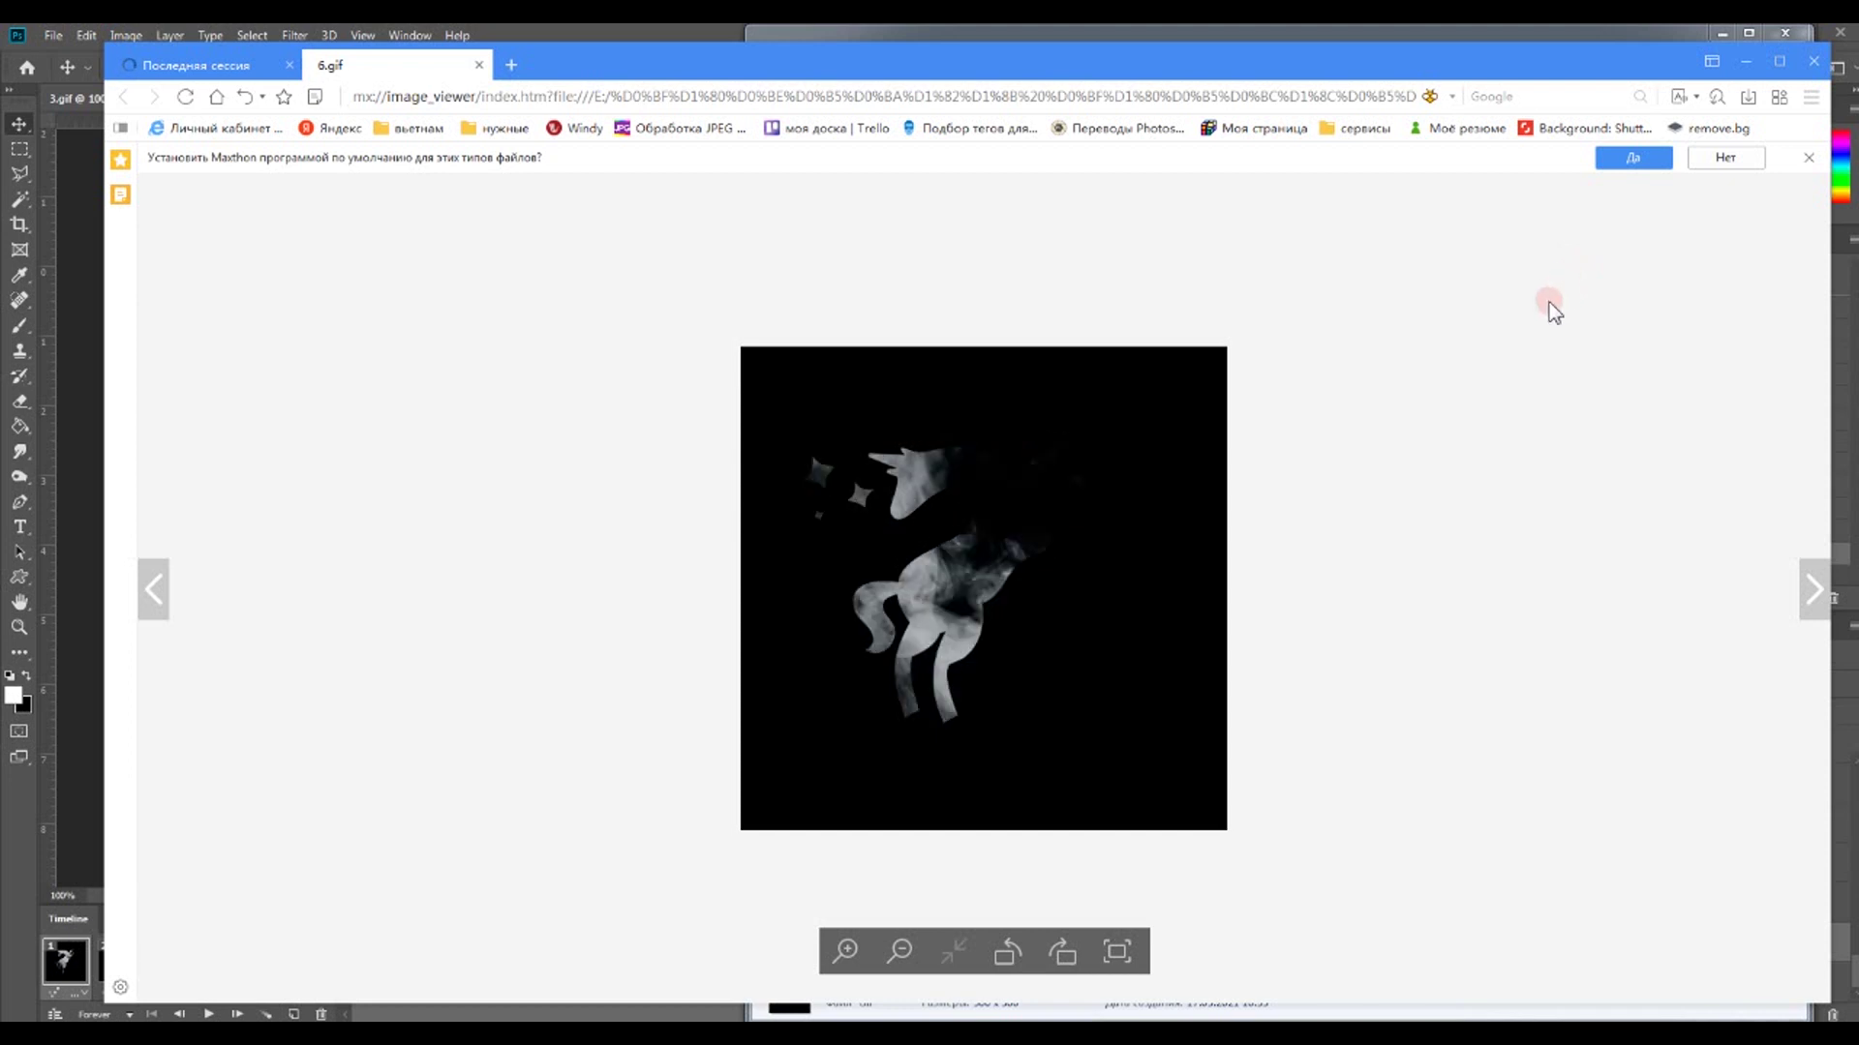
left_click(478, 65)
left_click(1748, 62)
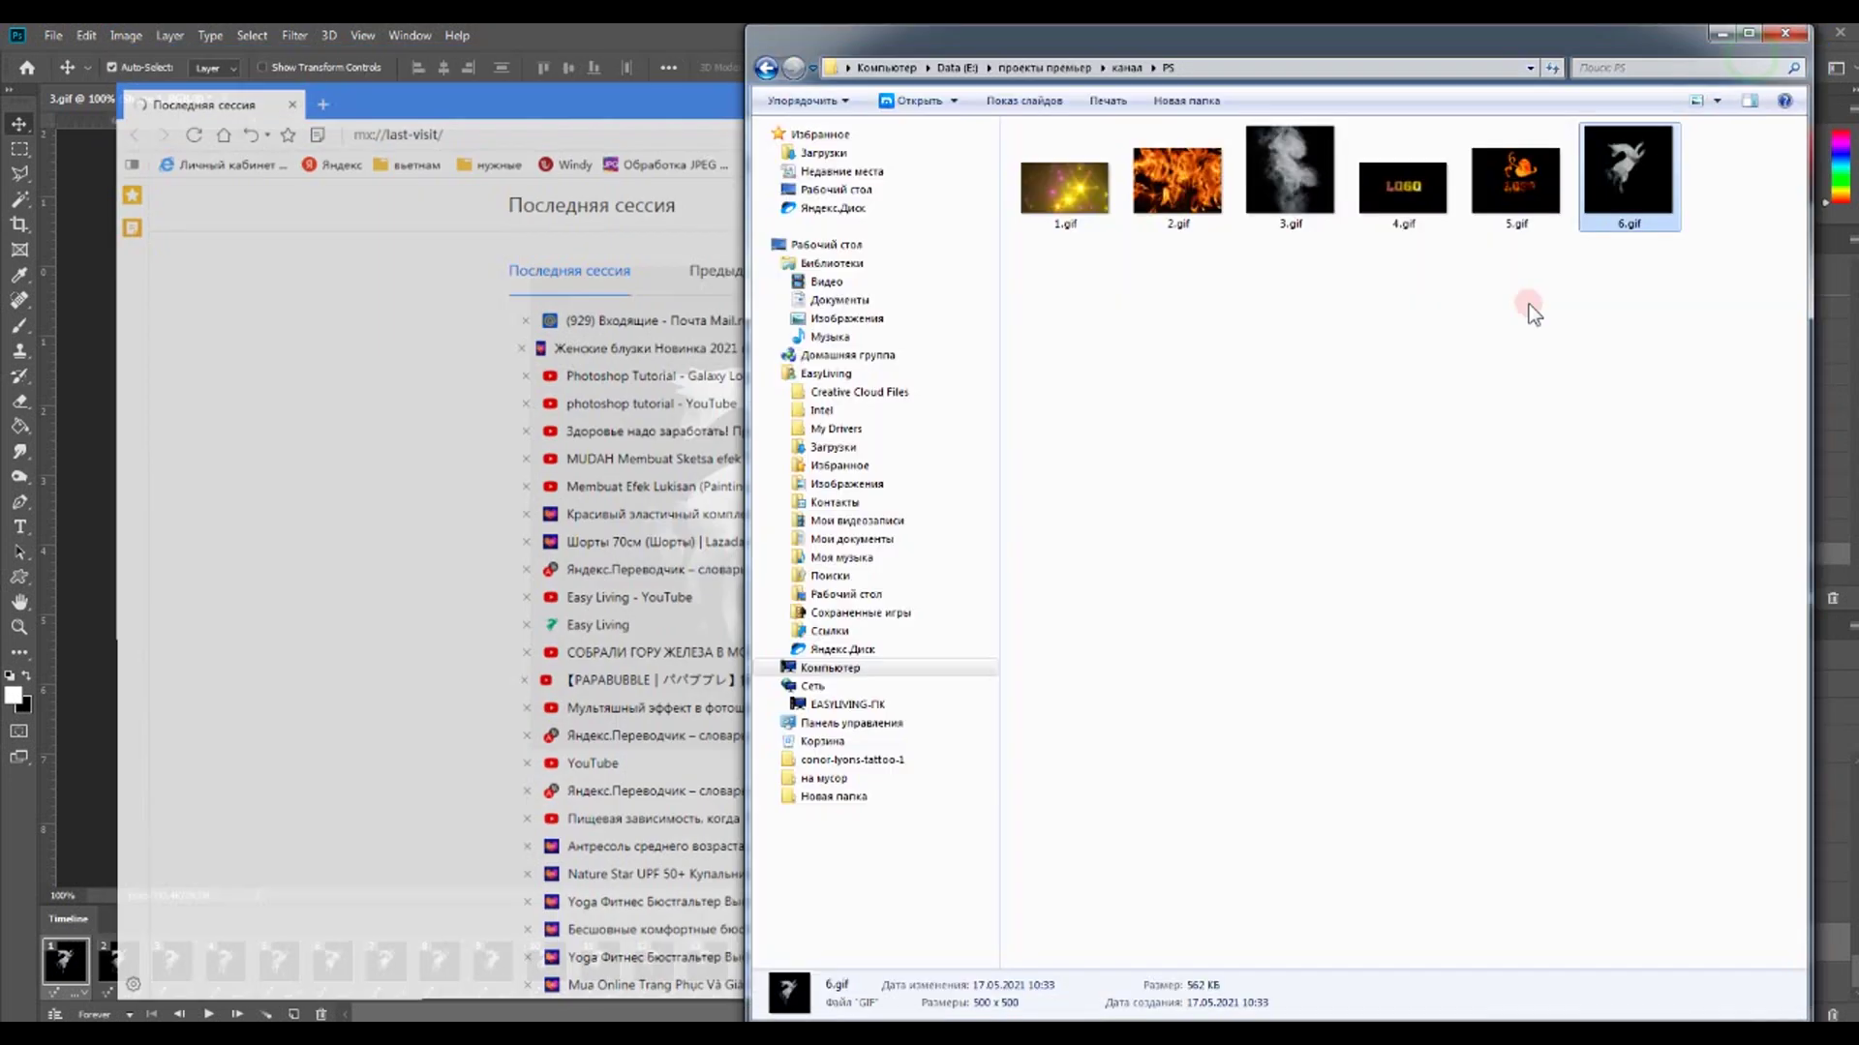
left_click(1722, 34)
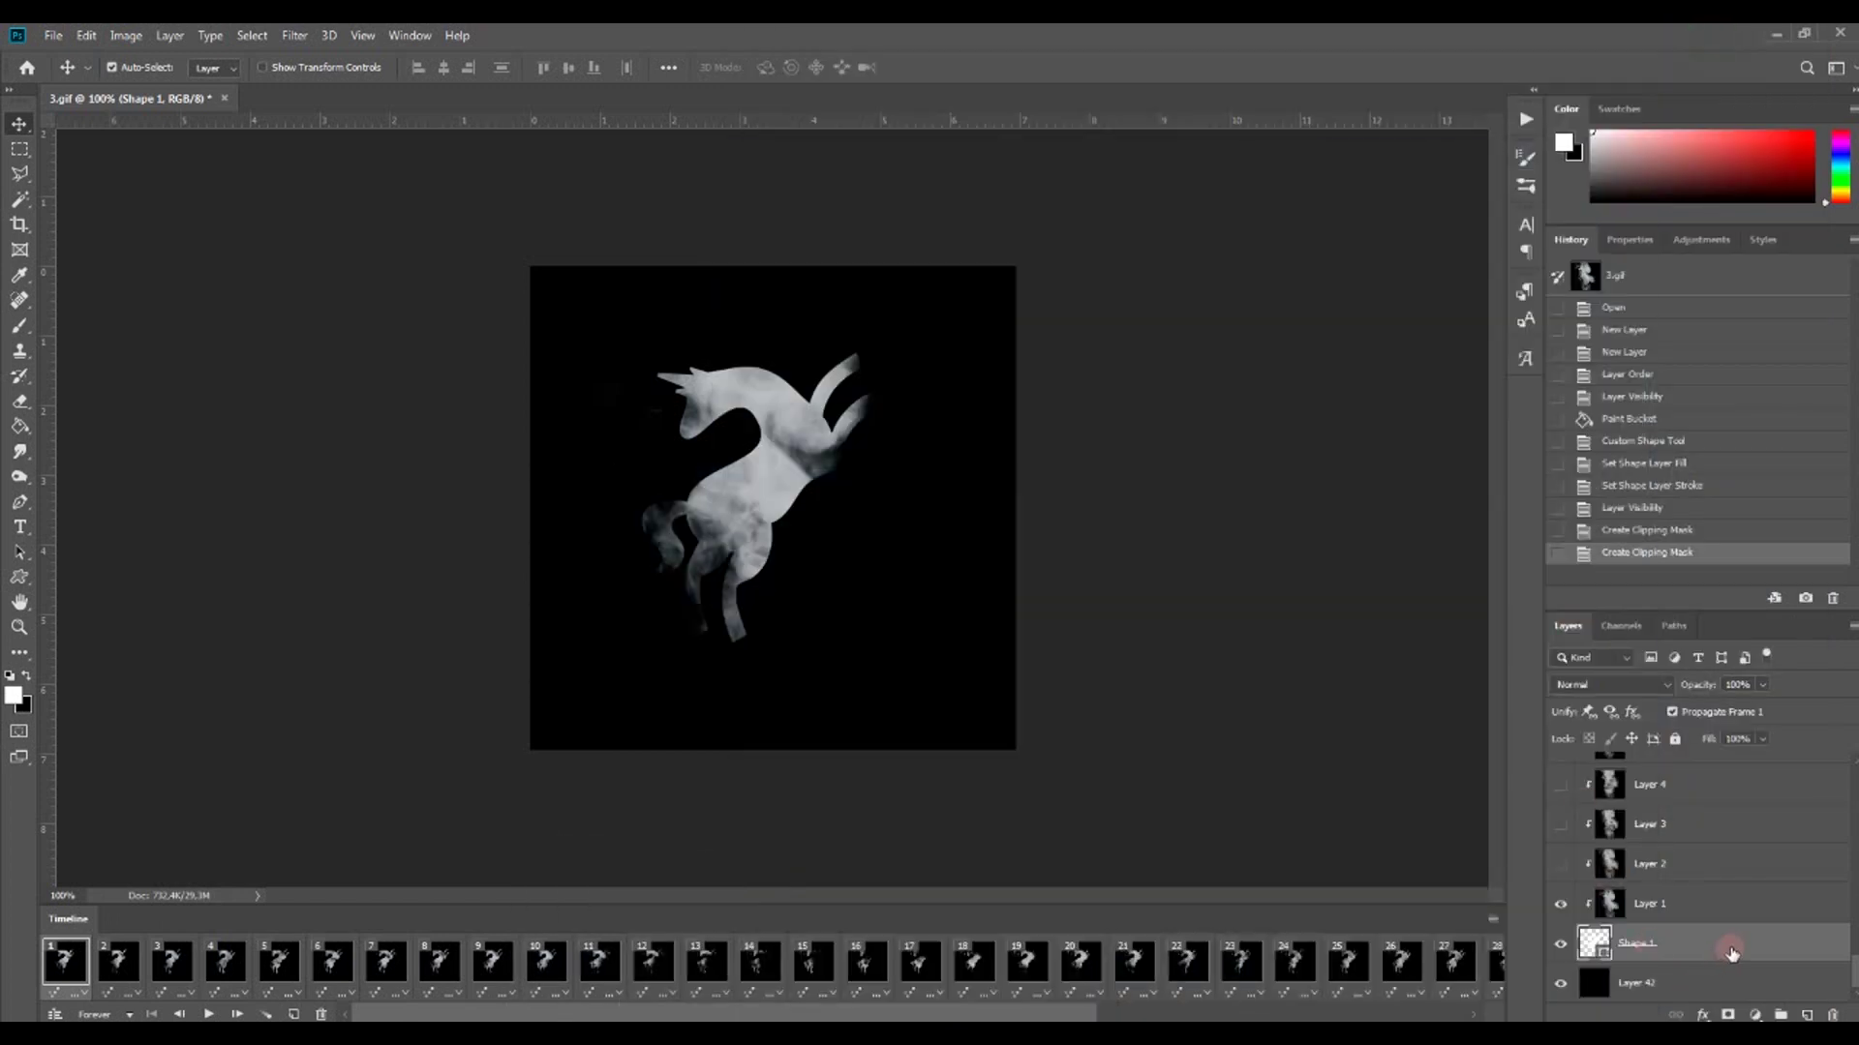
Step: Hide Layer 1 and give the unicorn shape a white stroke with no fill
left_click(1561, 908)
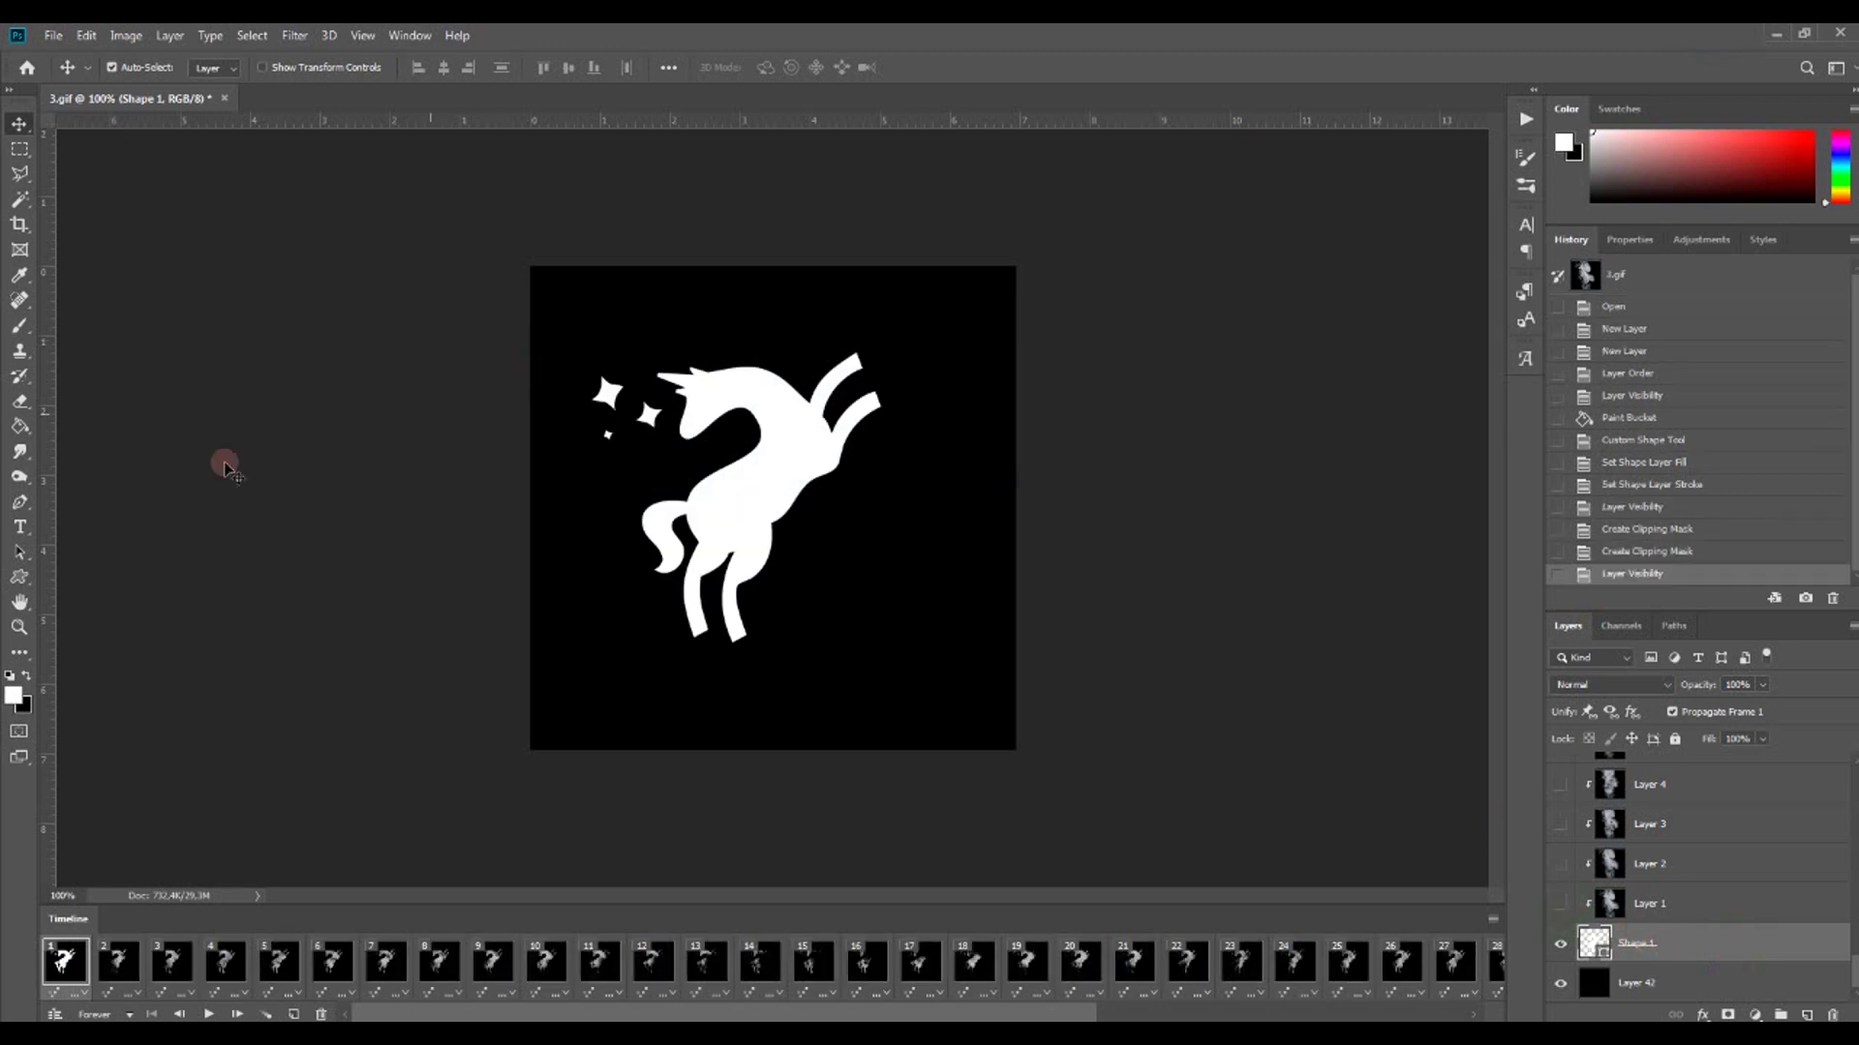
left_click(21, 578)
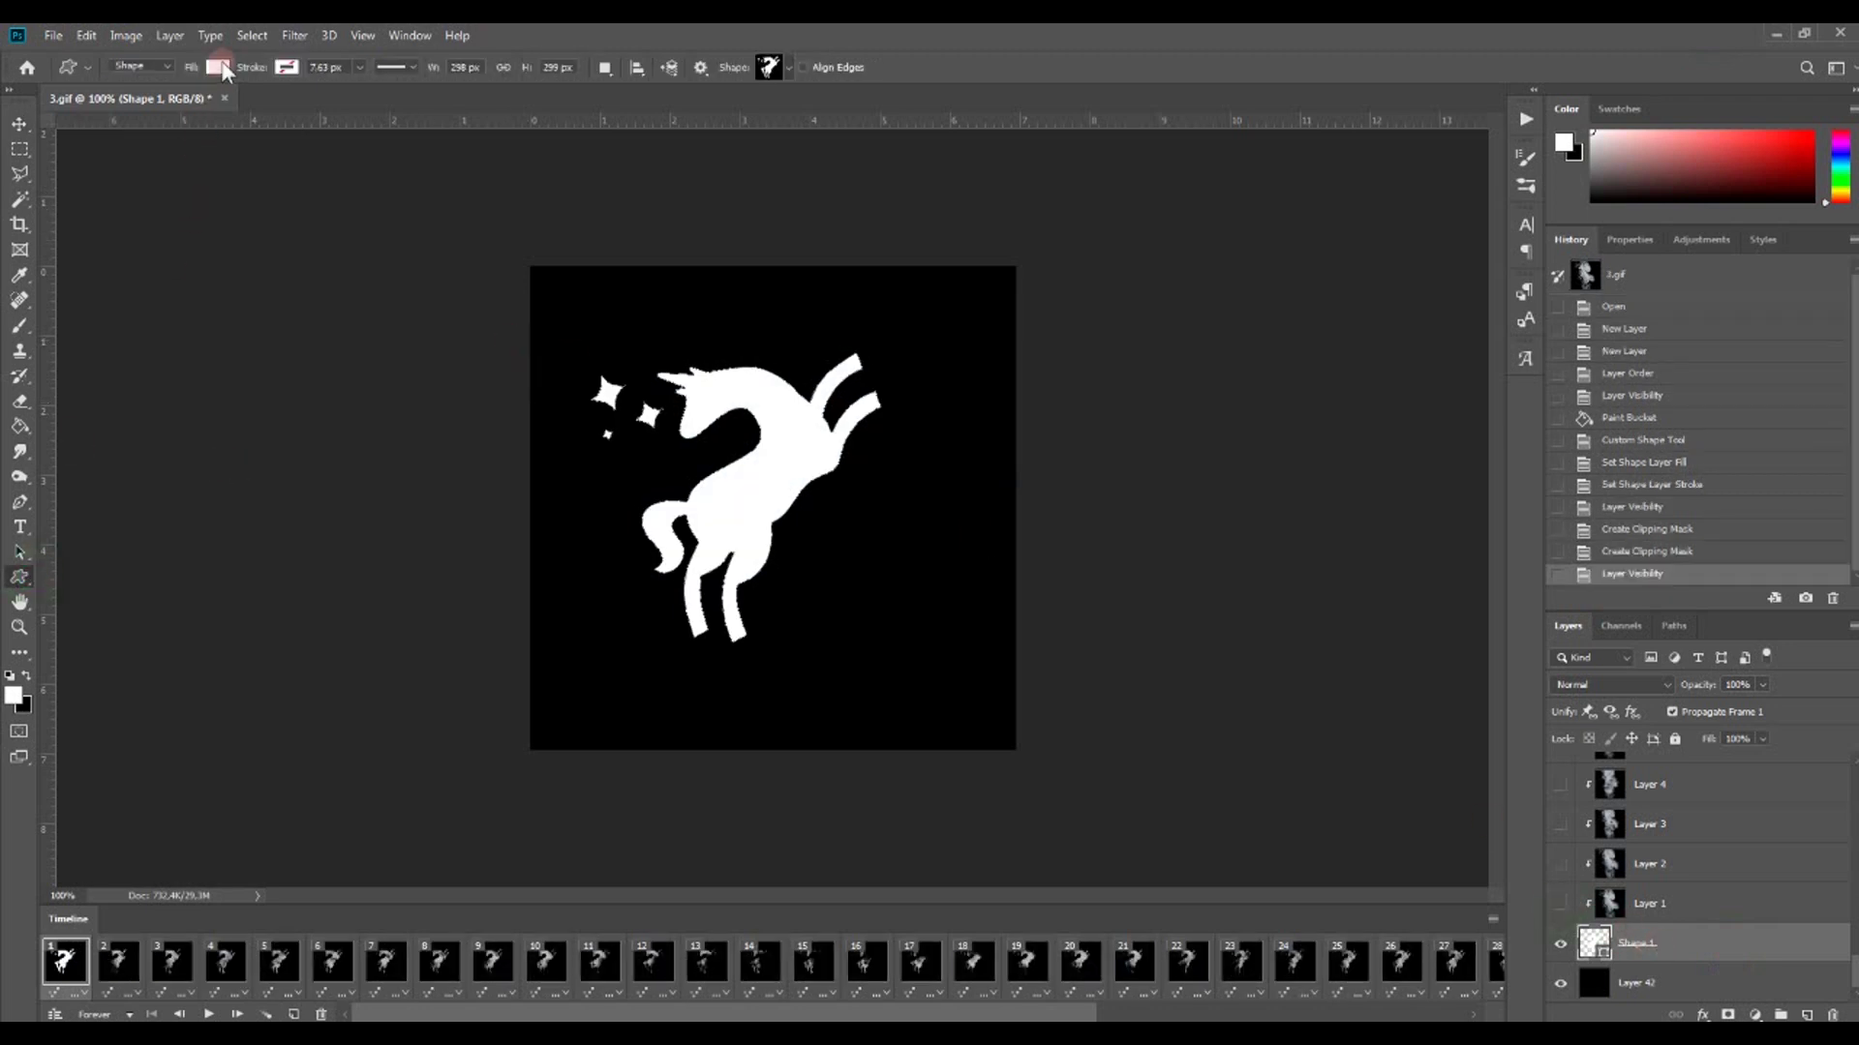
left_click(285, 67)
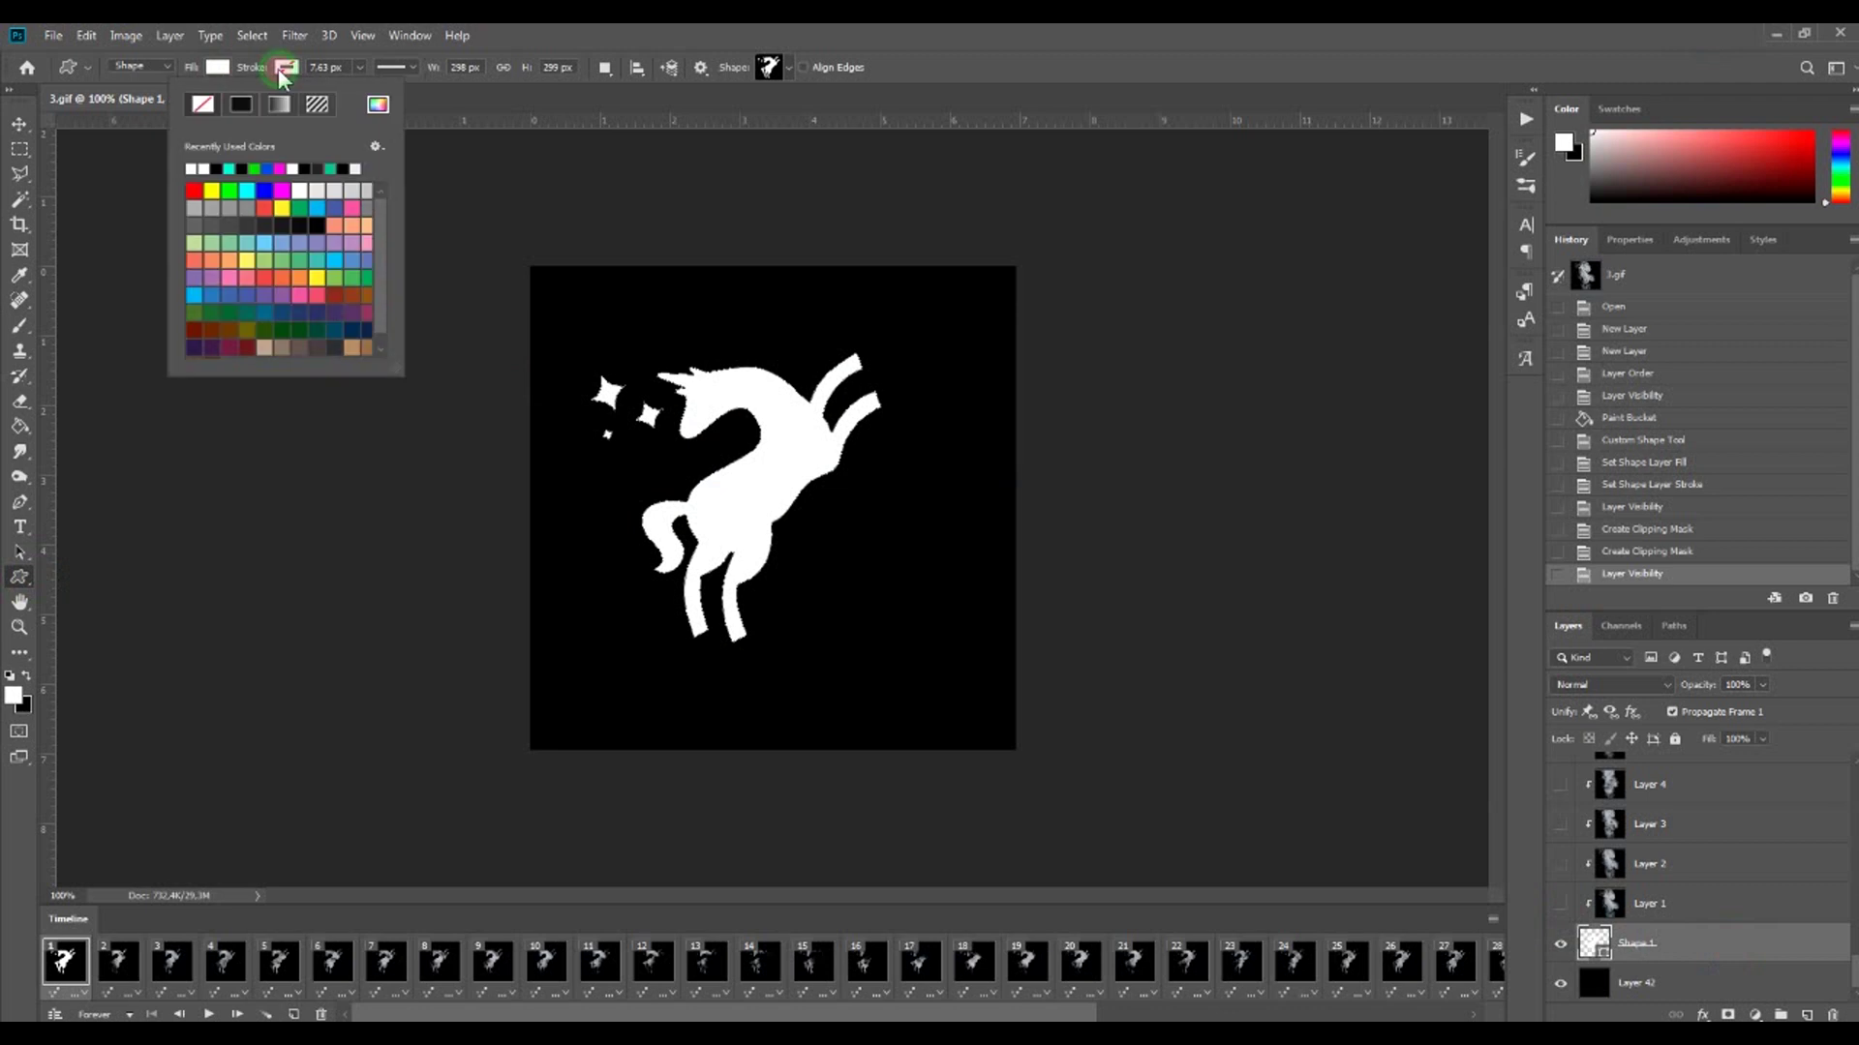
left_click(203, 168)
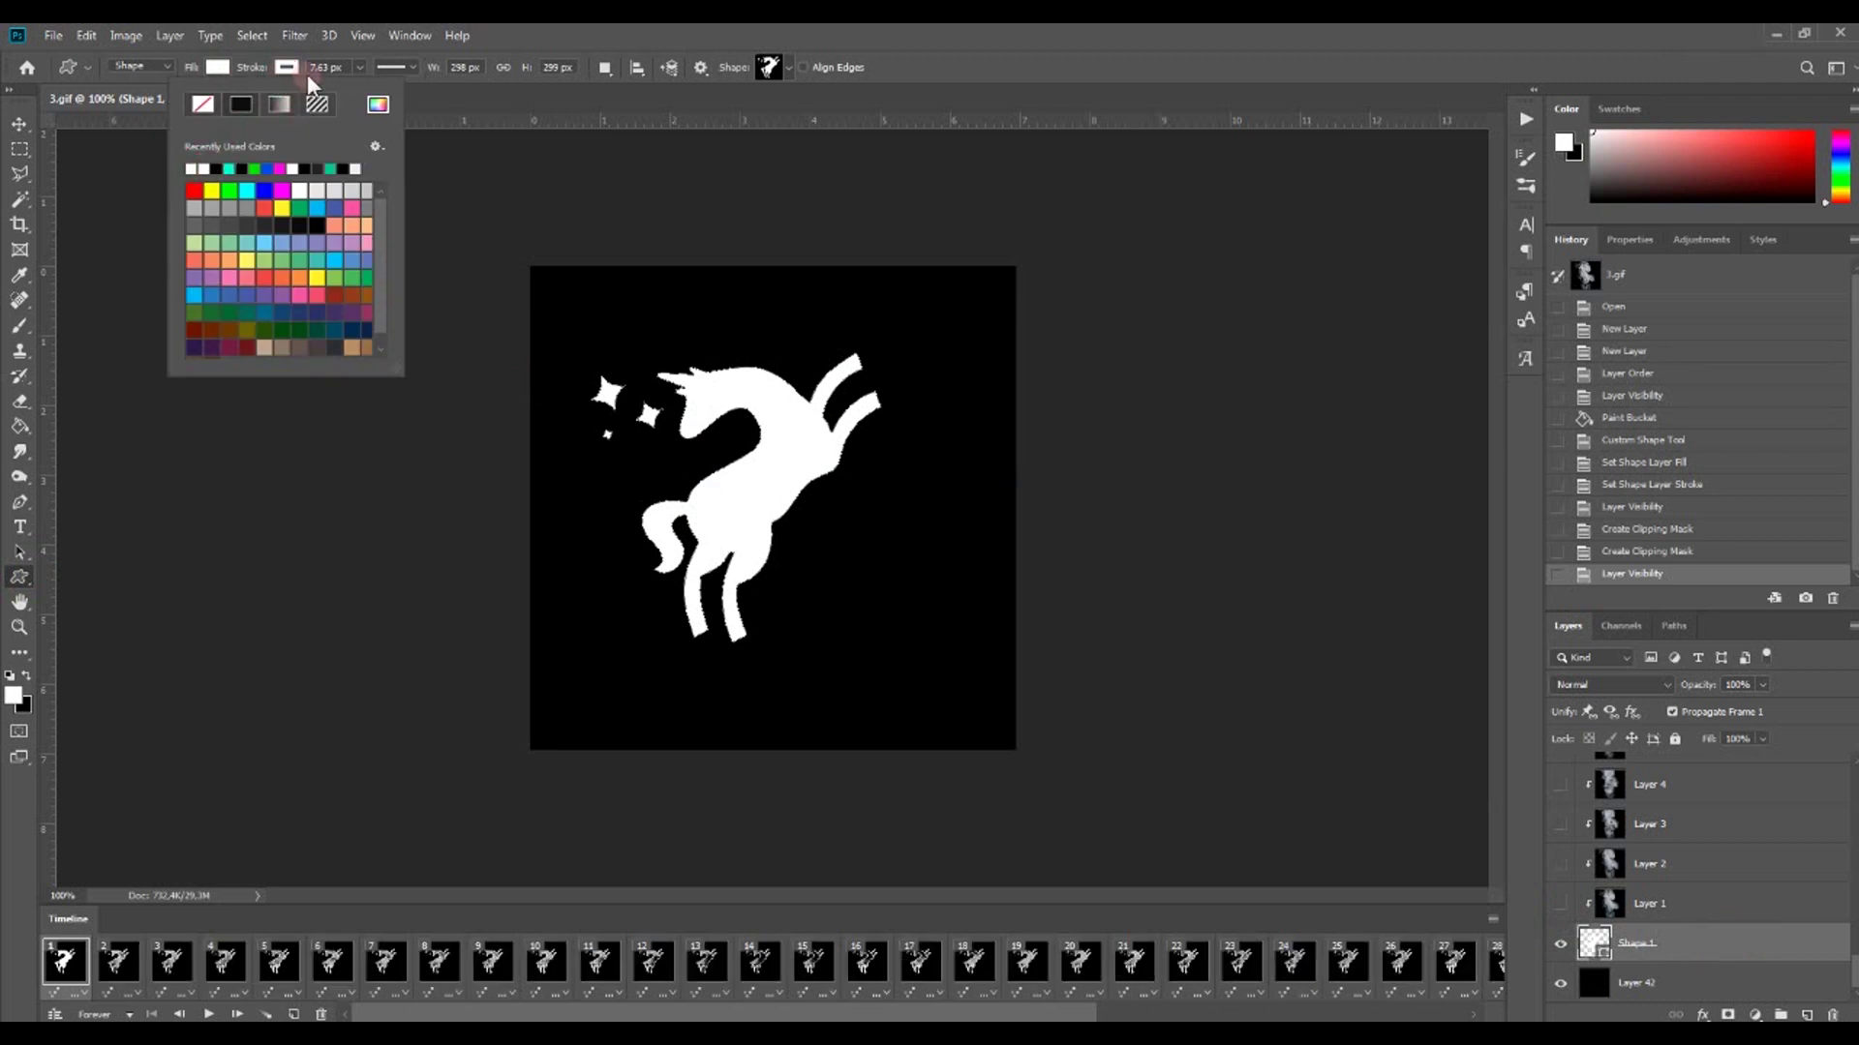
left_click(224, 68)
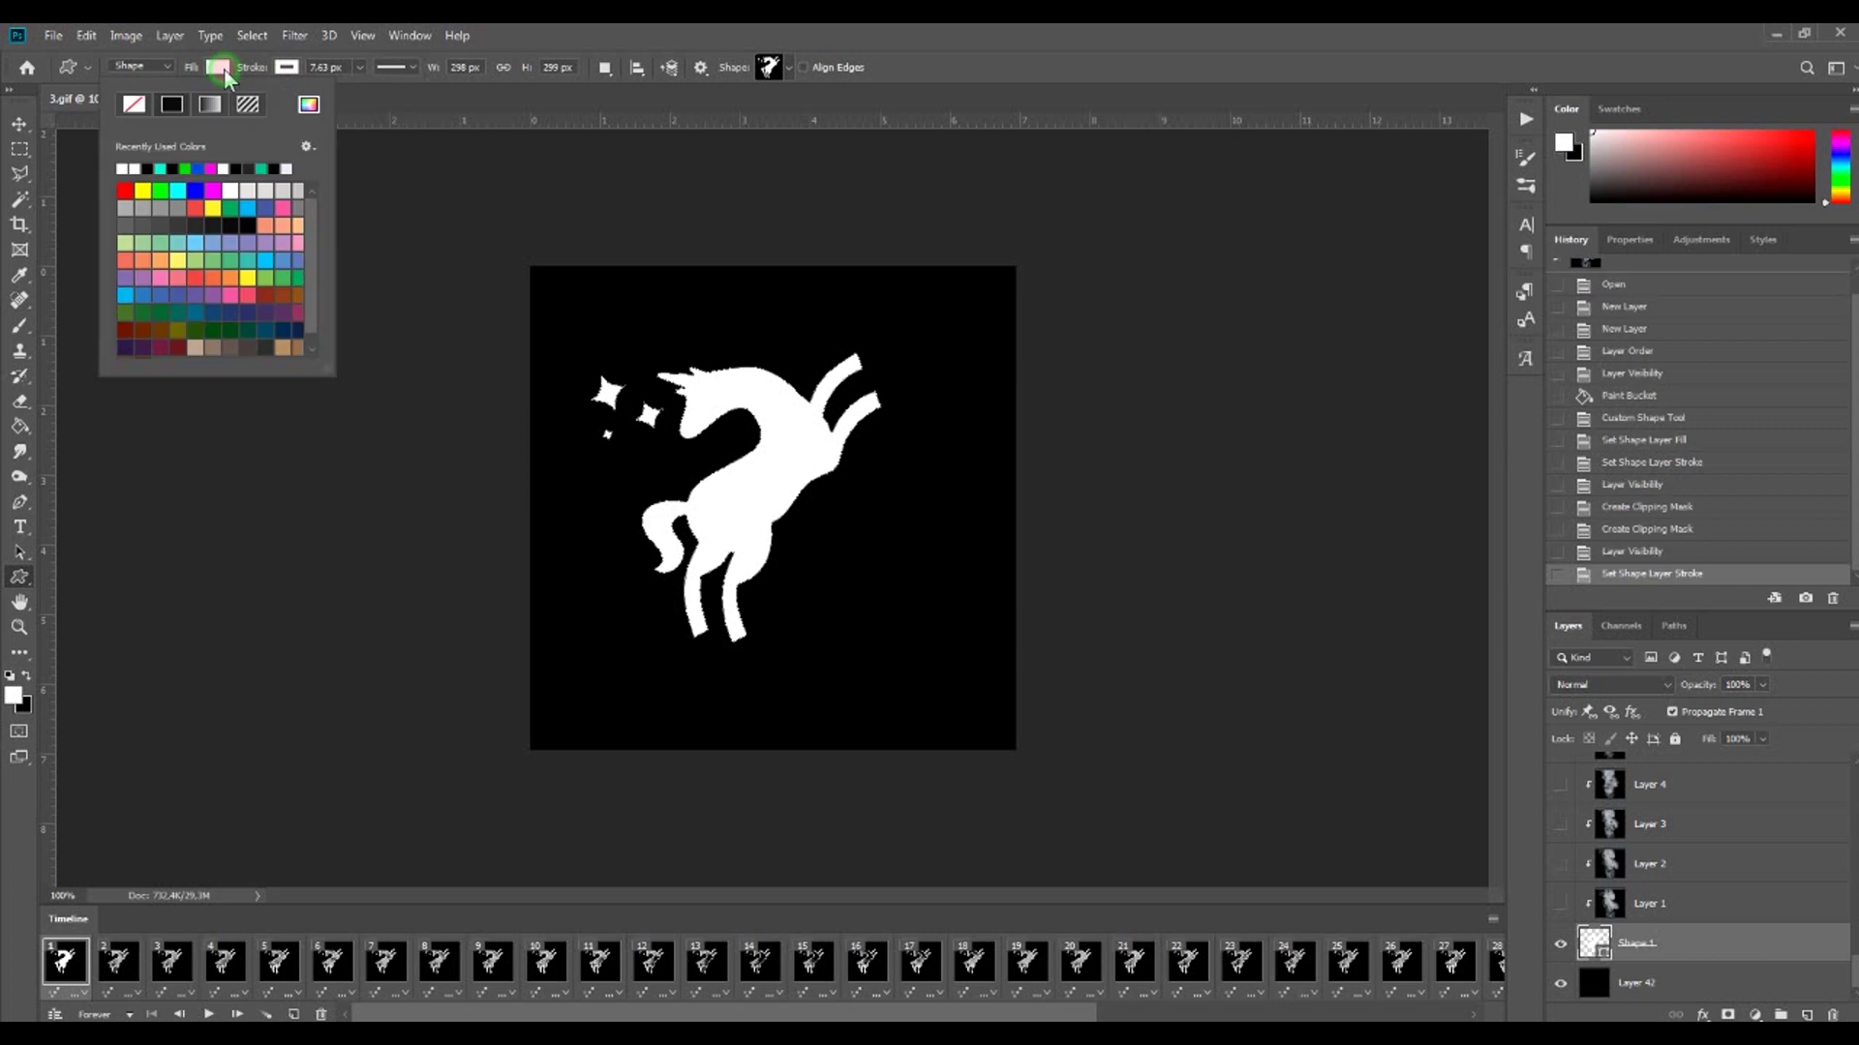
left_click(141, 102)
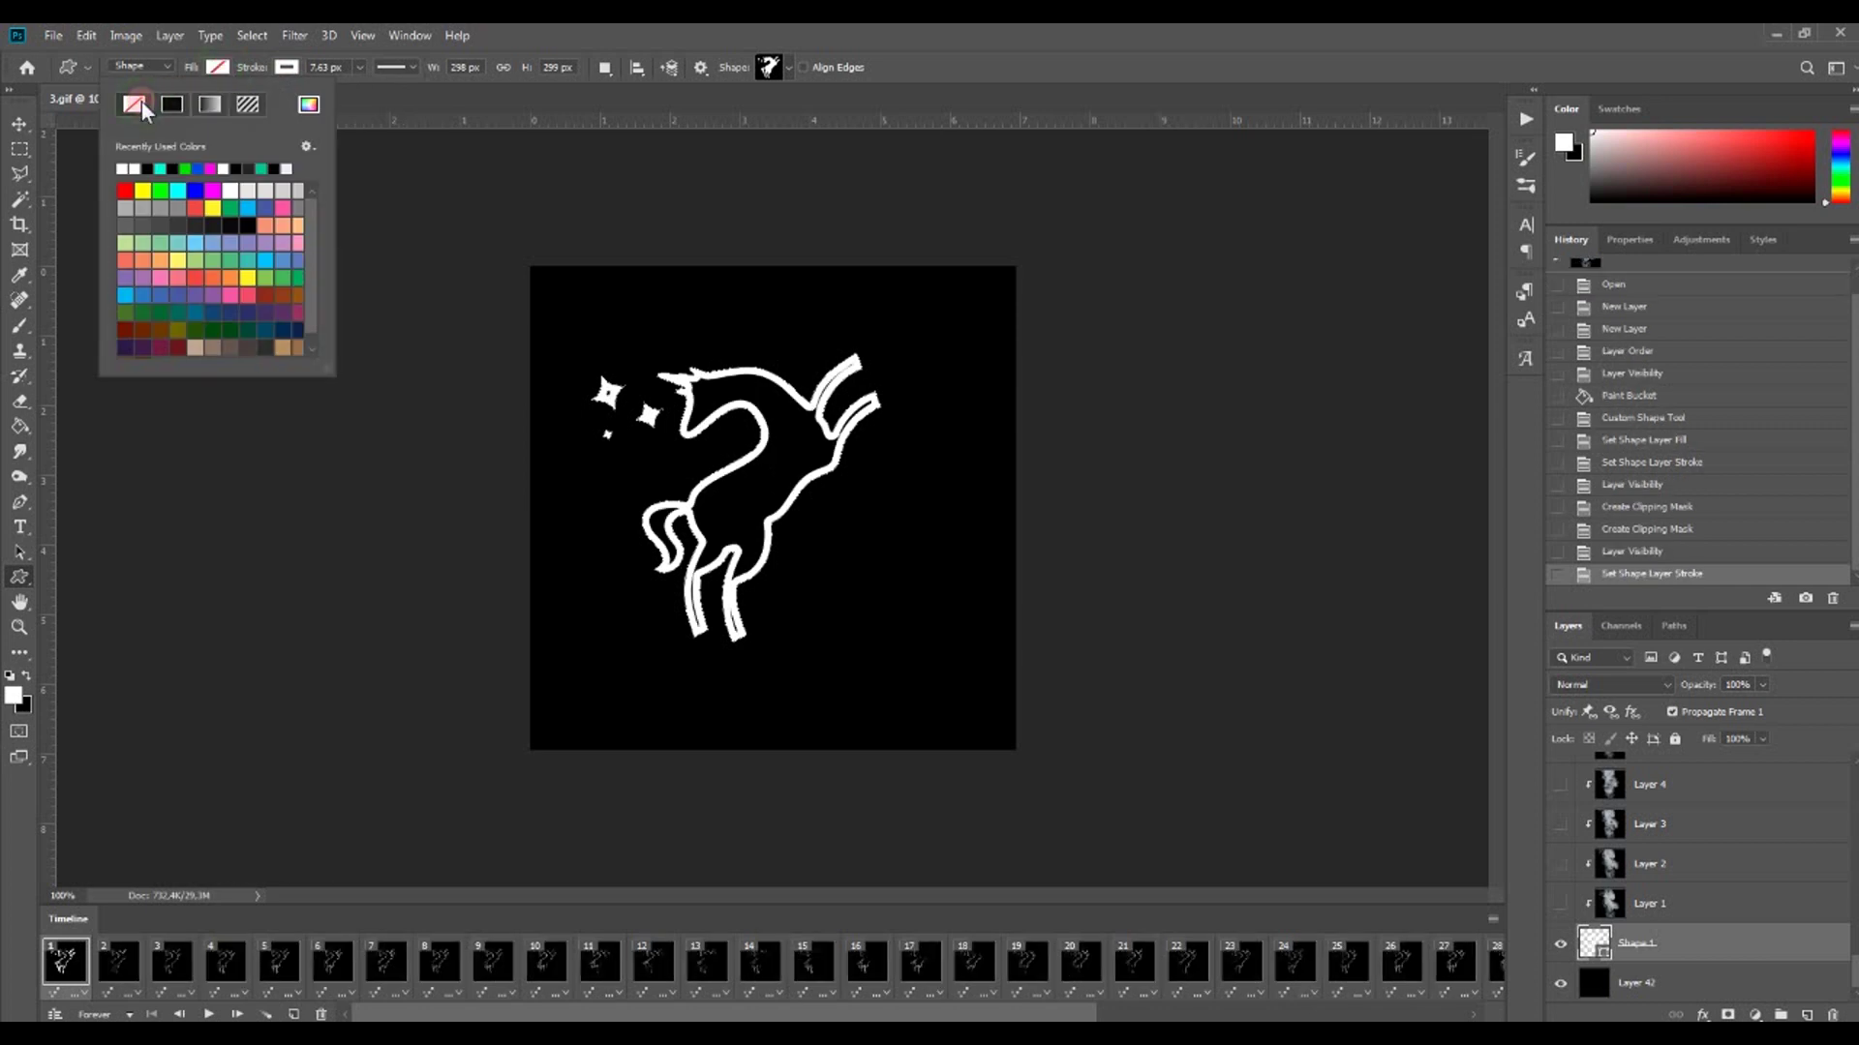
Step: Thin the unicorn's stroke width from 7.63 px to 3.79 px
left_click(286, 69)
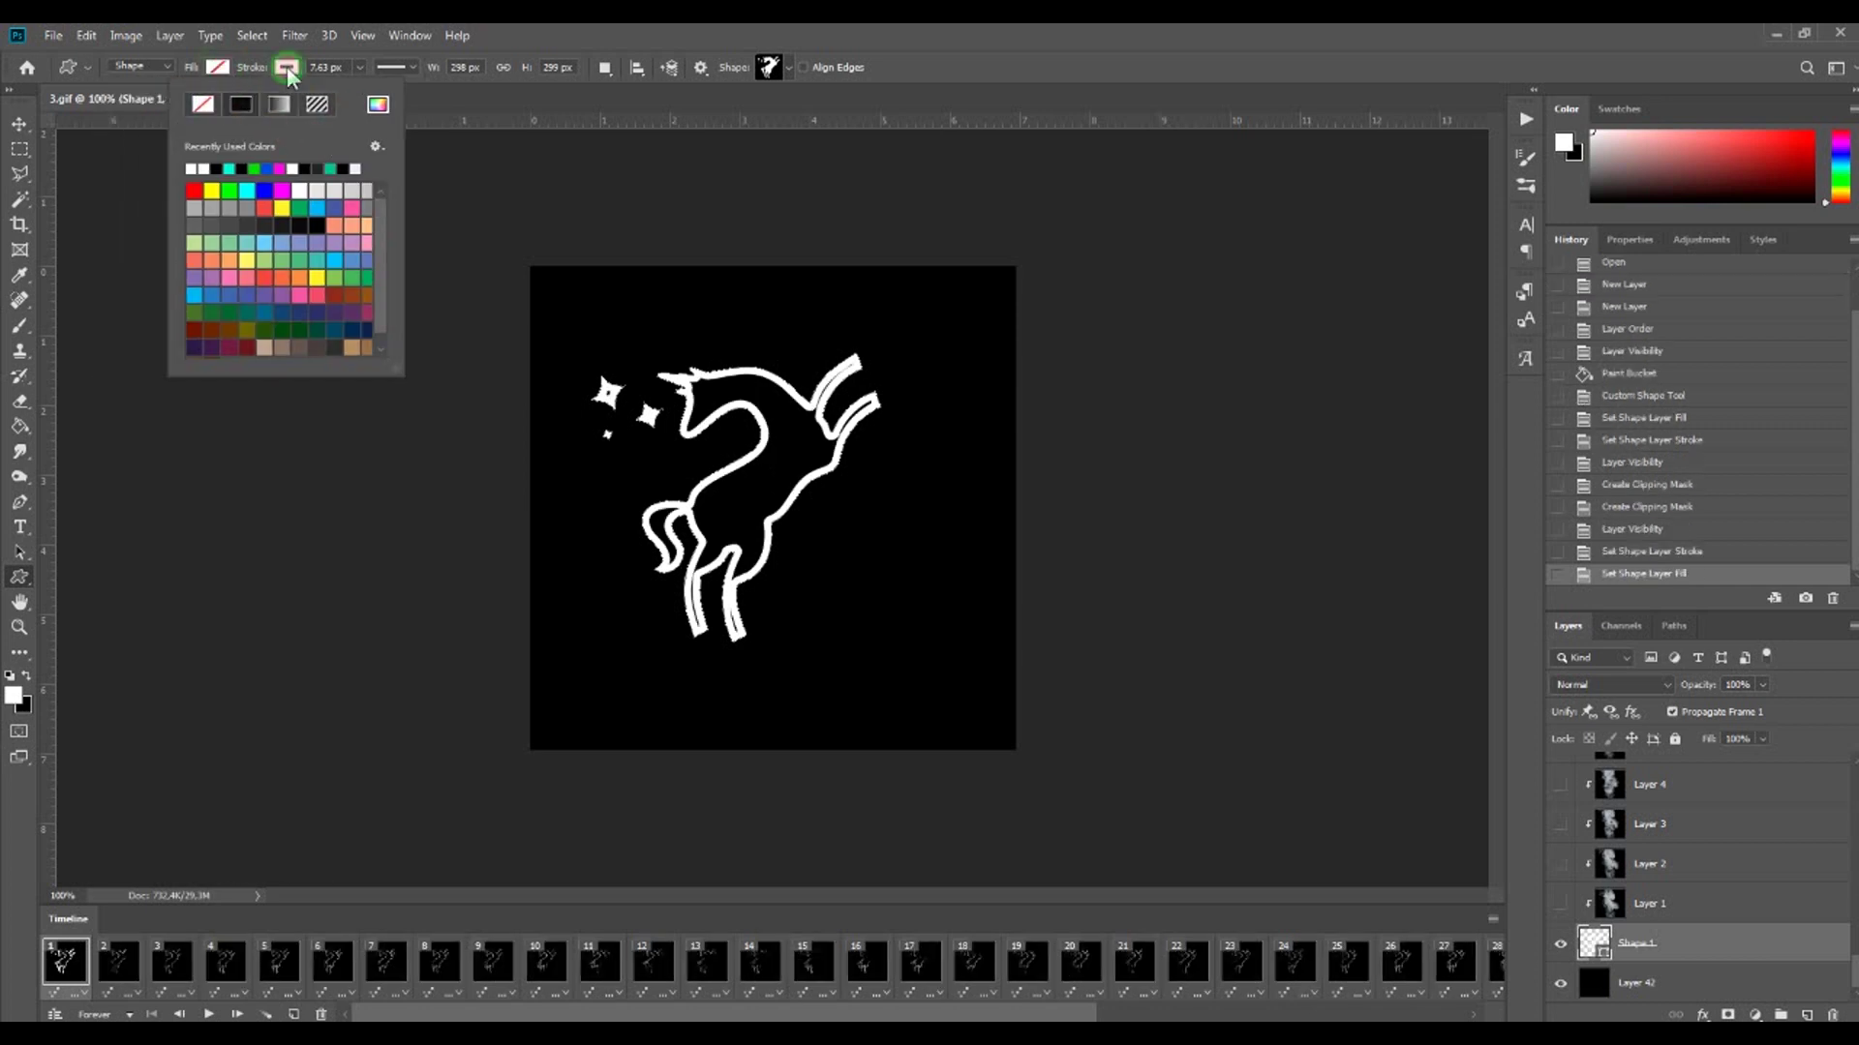
left_click(360, 67)
left_click_drag(356, 89, 353, 89)
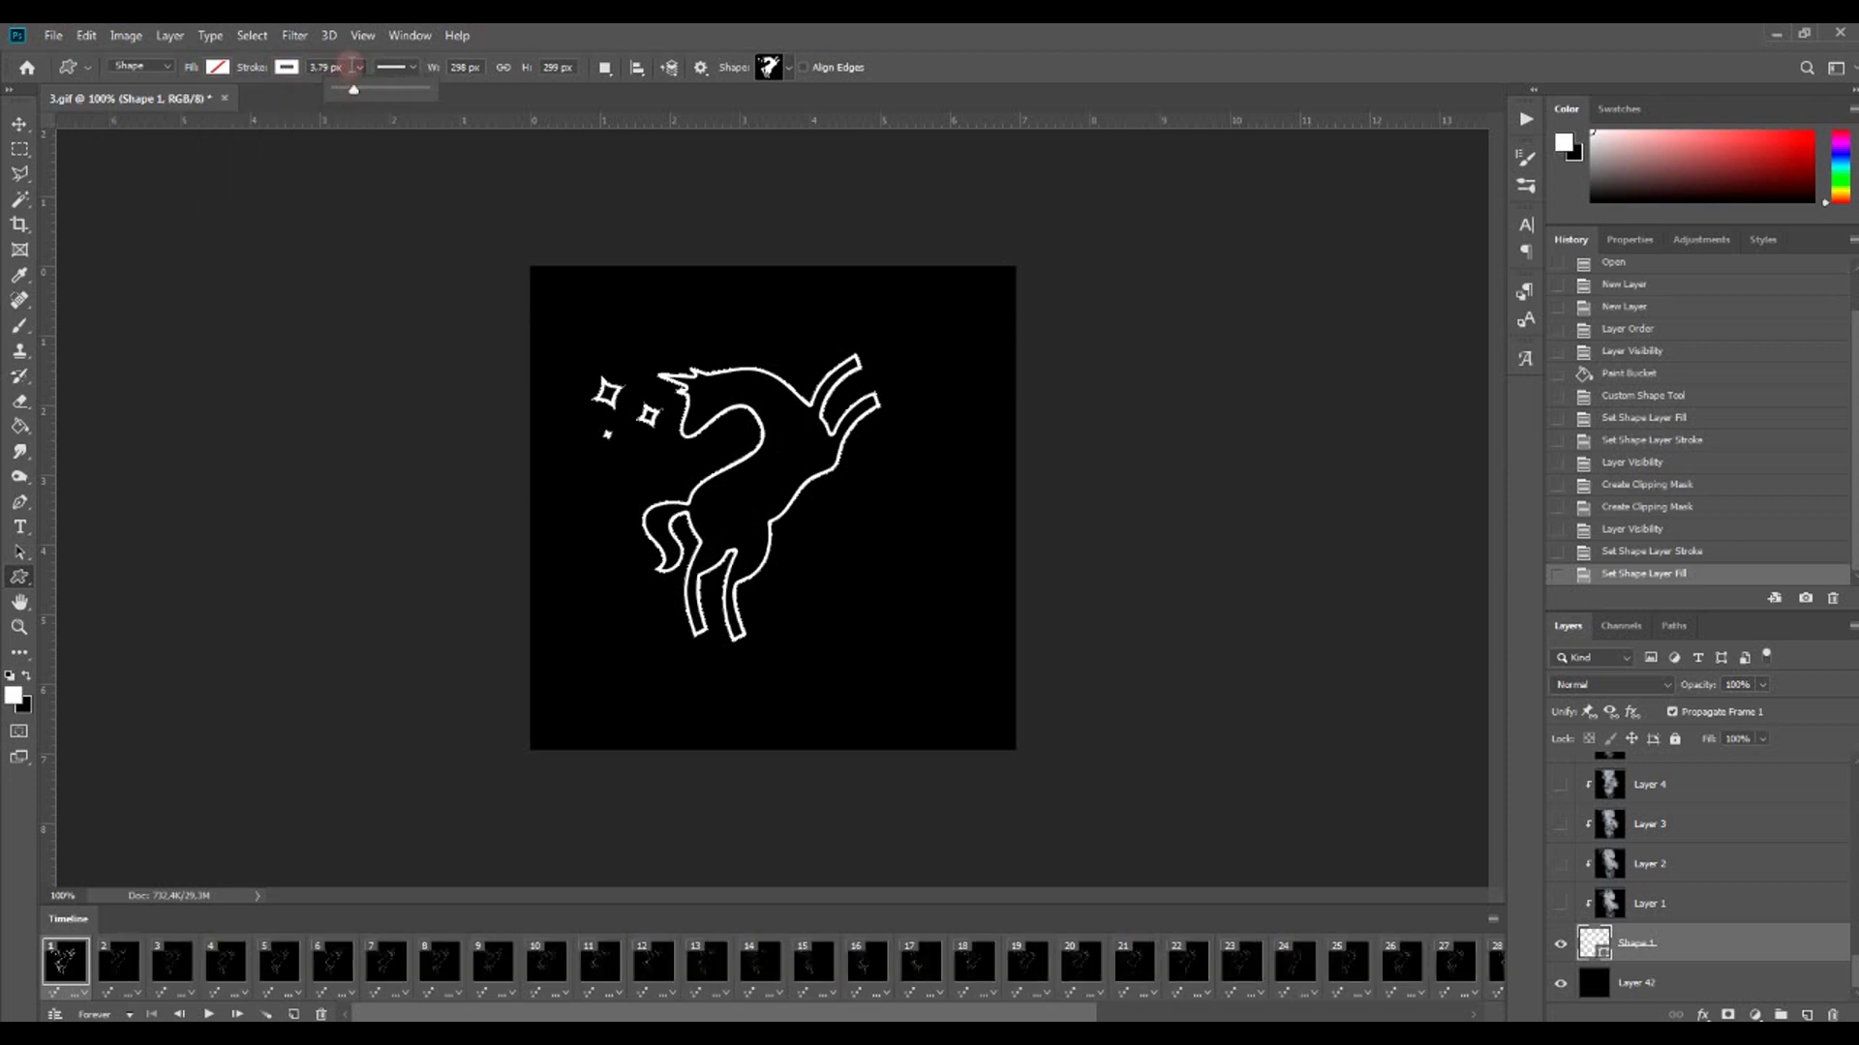
left_click(253, 85)
Step: Show Layer 1's smoke again, test-play the timeline, and return to frame 1
left_click(21, 122)
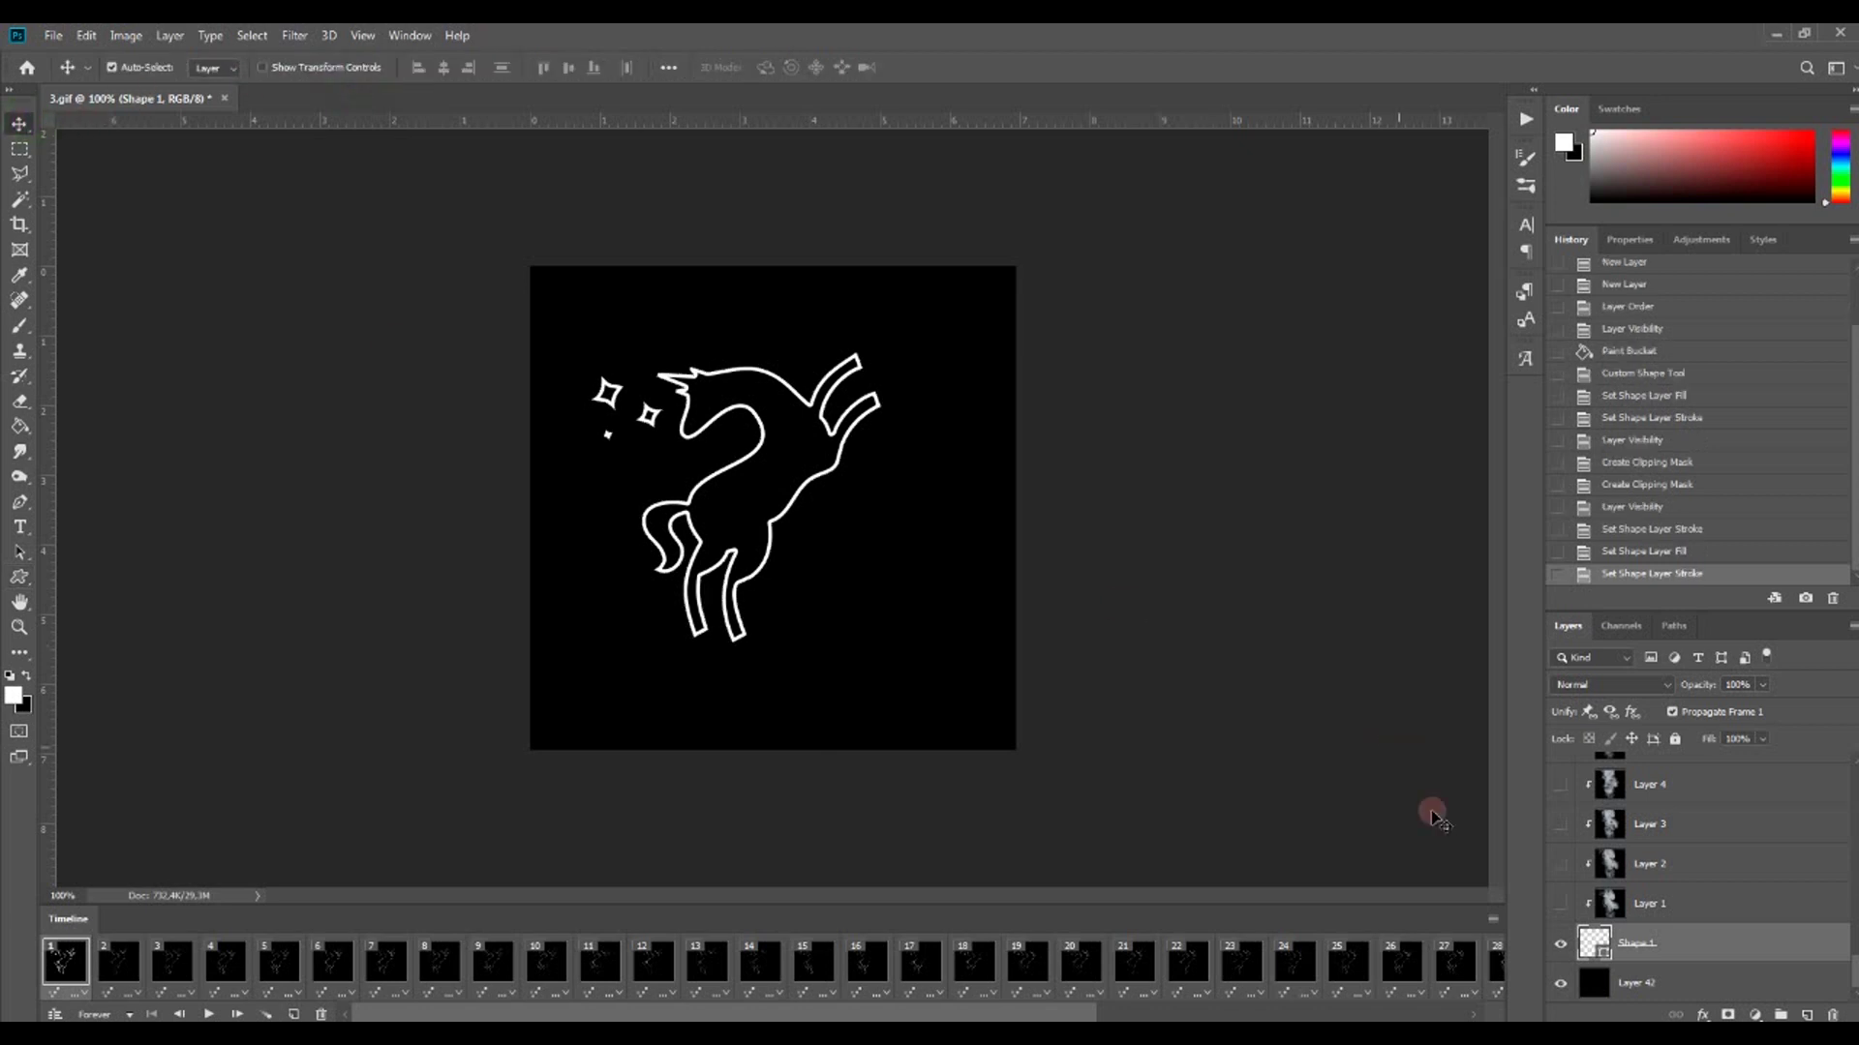
left_click(1558, 904)
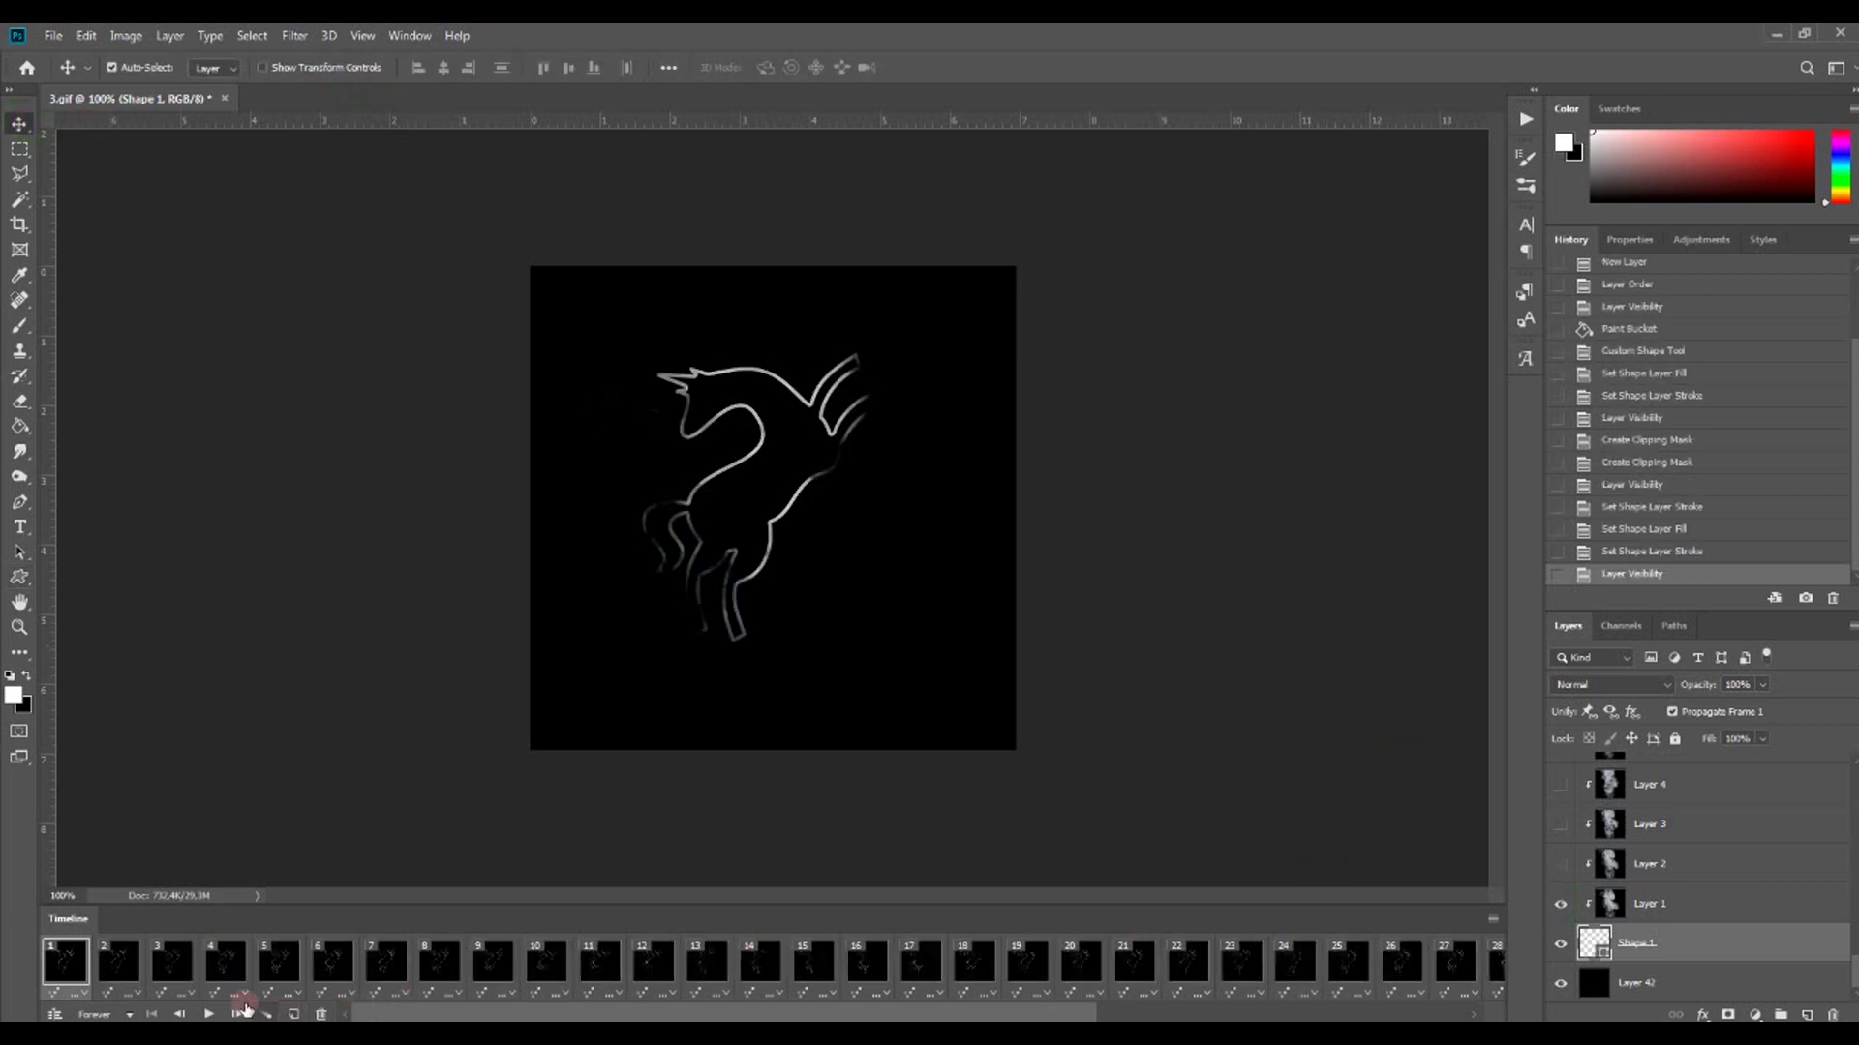
left_click(207, 1013)
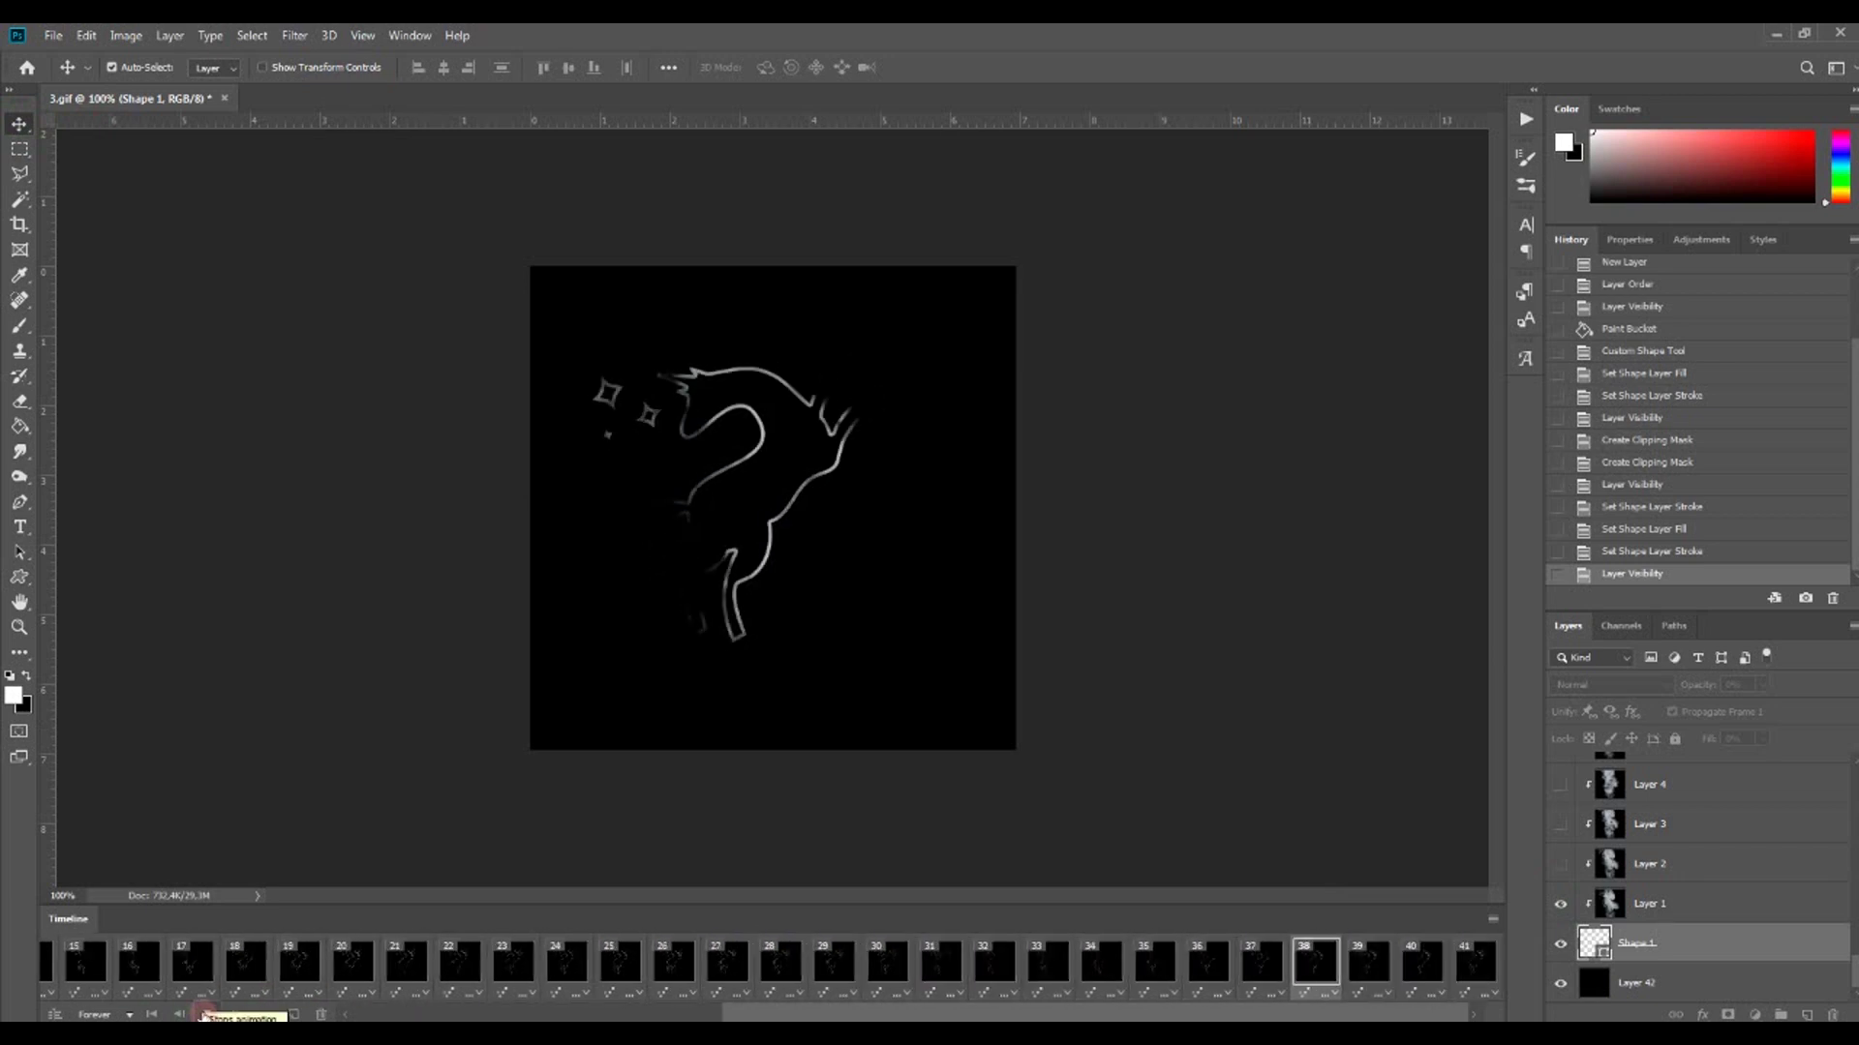
left_click(204, 1009)
left_click(64, 963)
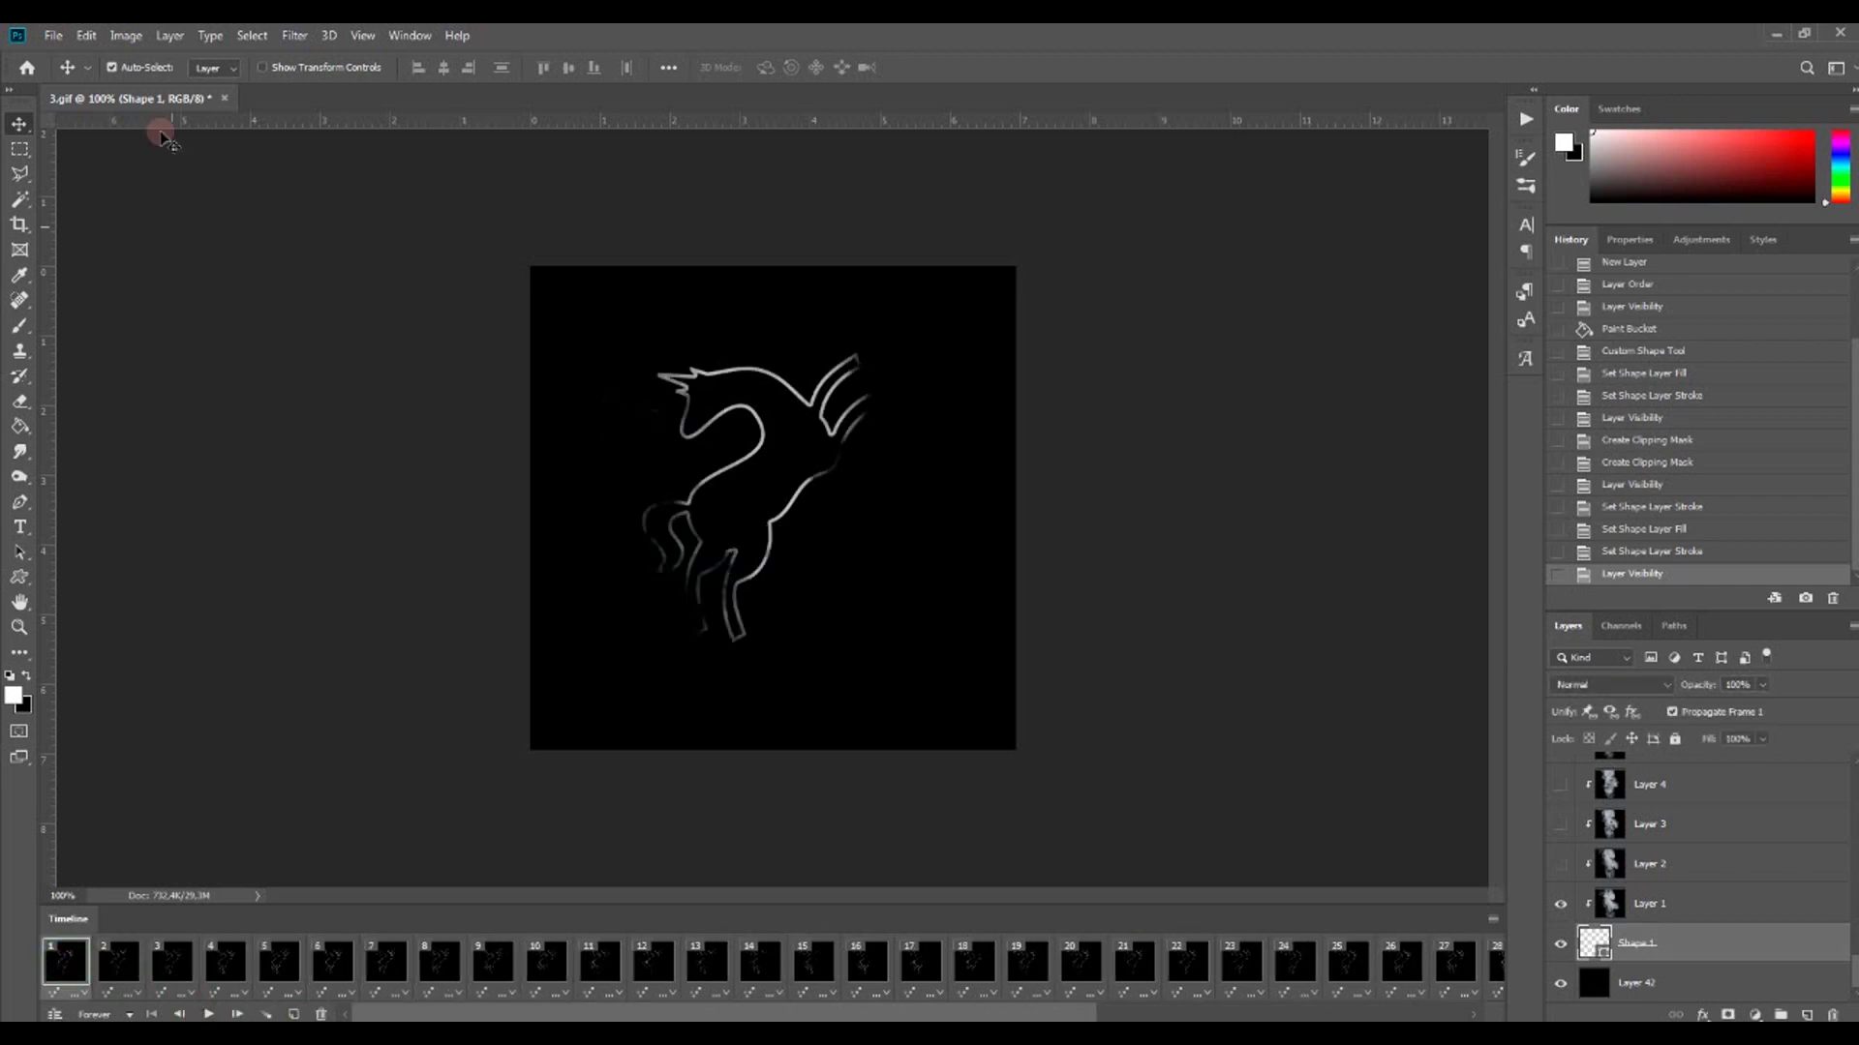
Step: Export the animation through Save for Web (Legacy) as a GIF named 7, accepting the file-name warning
left_click(50, 35)
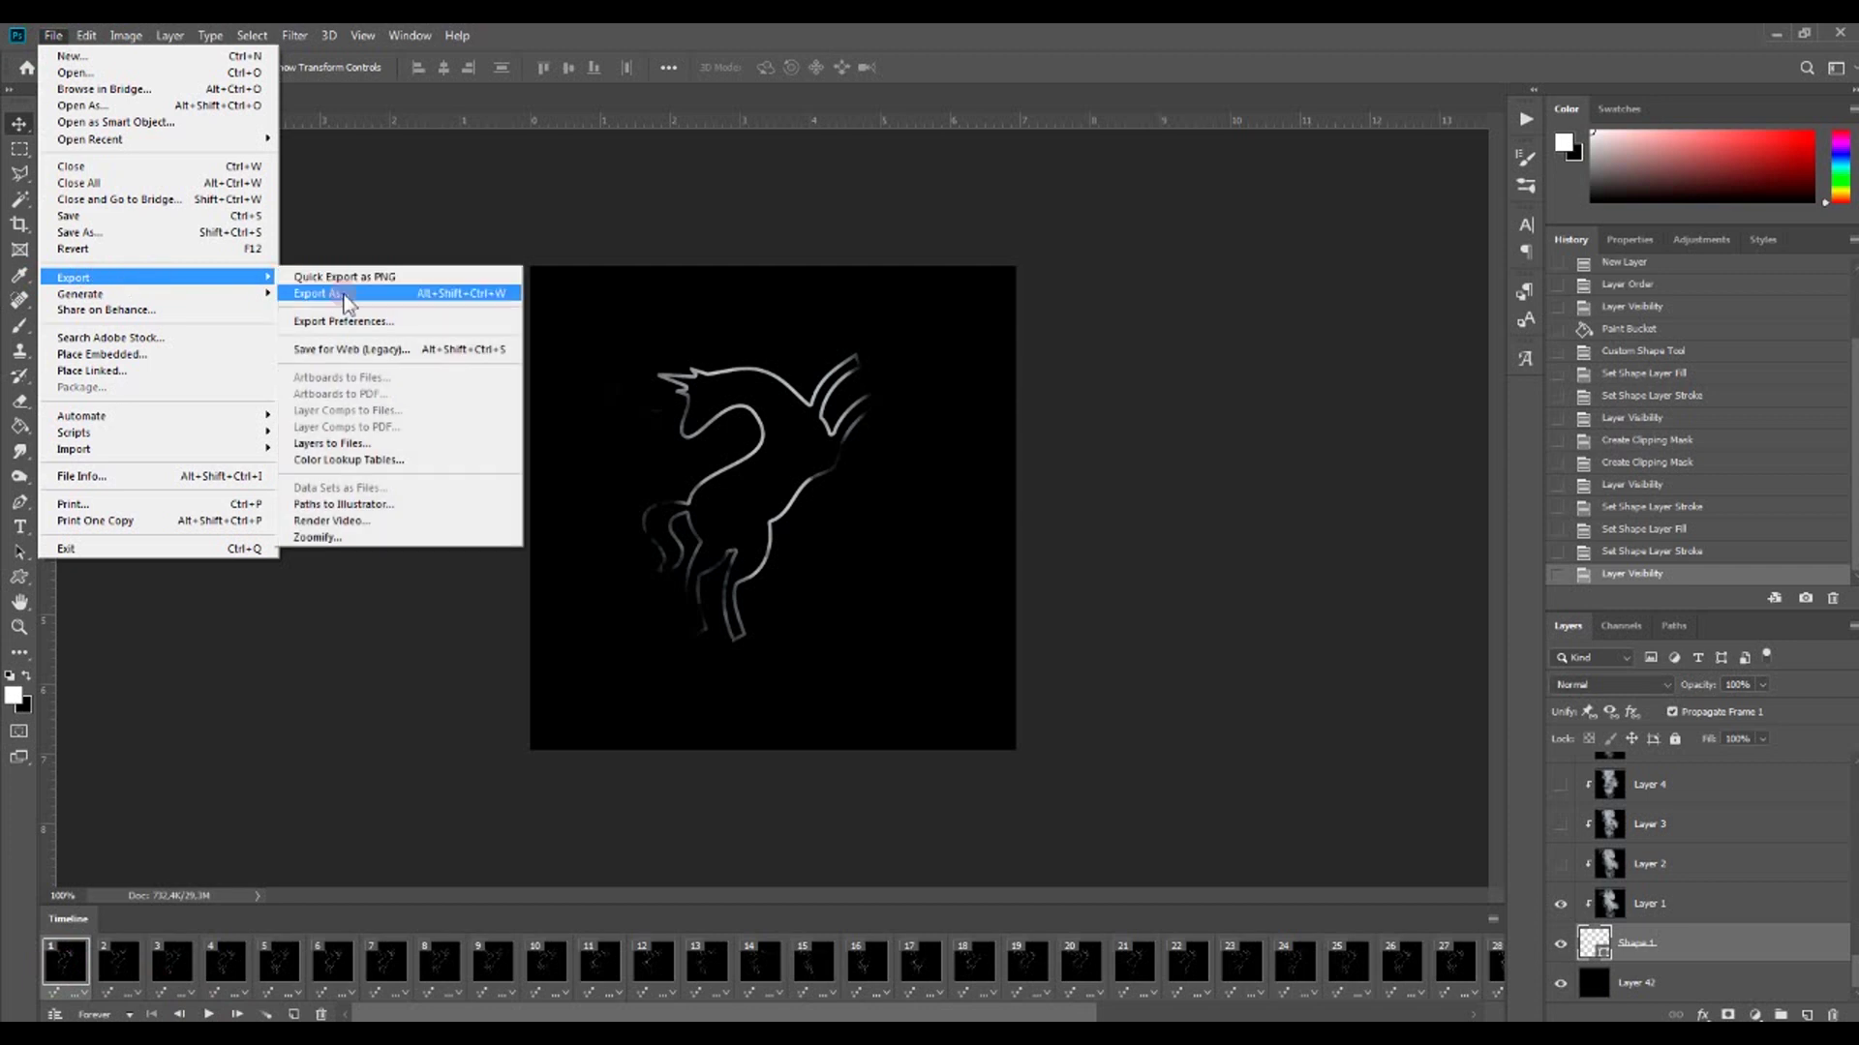
left_click(368, 349)
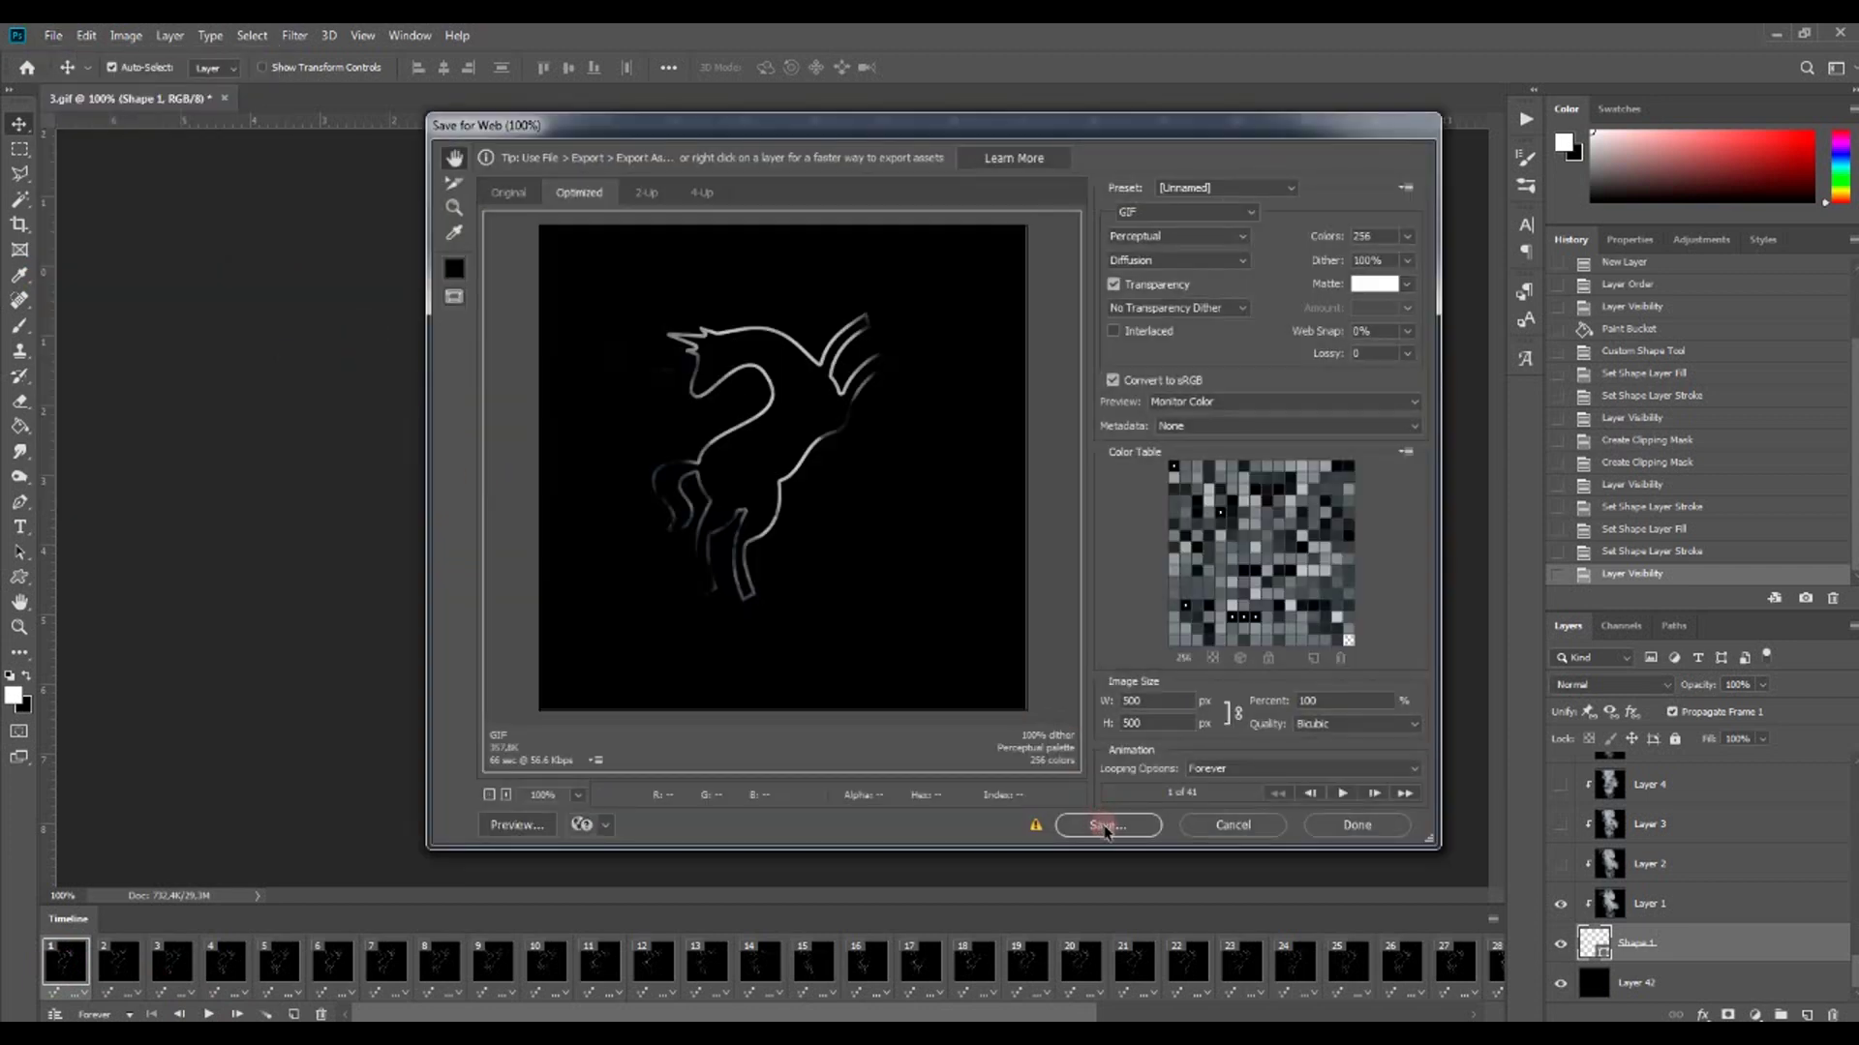
left_click(1106, 826)
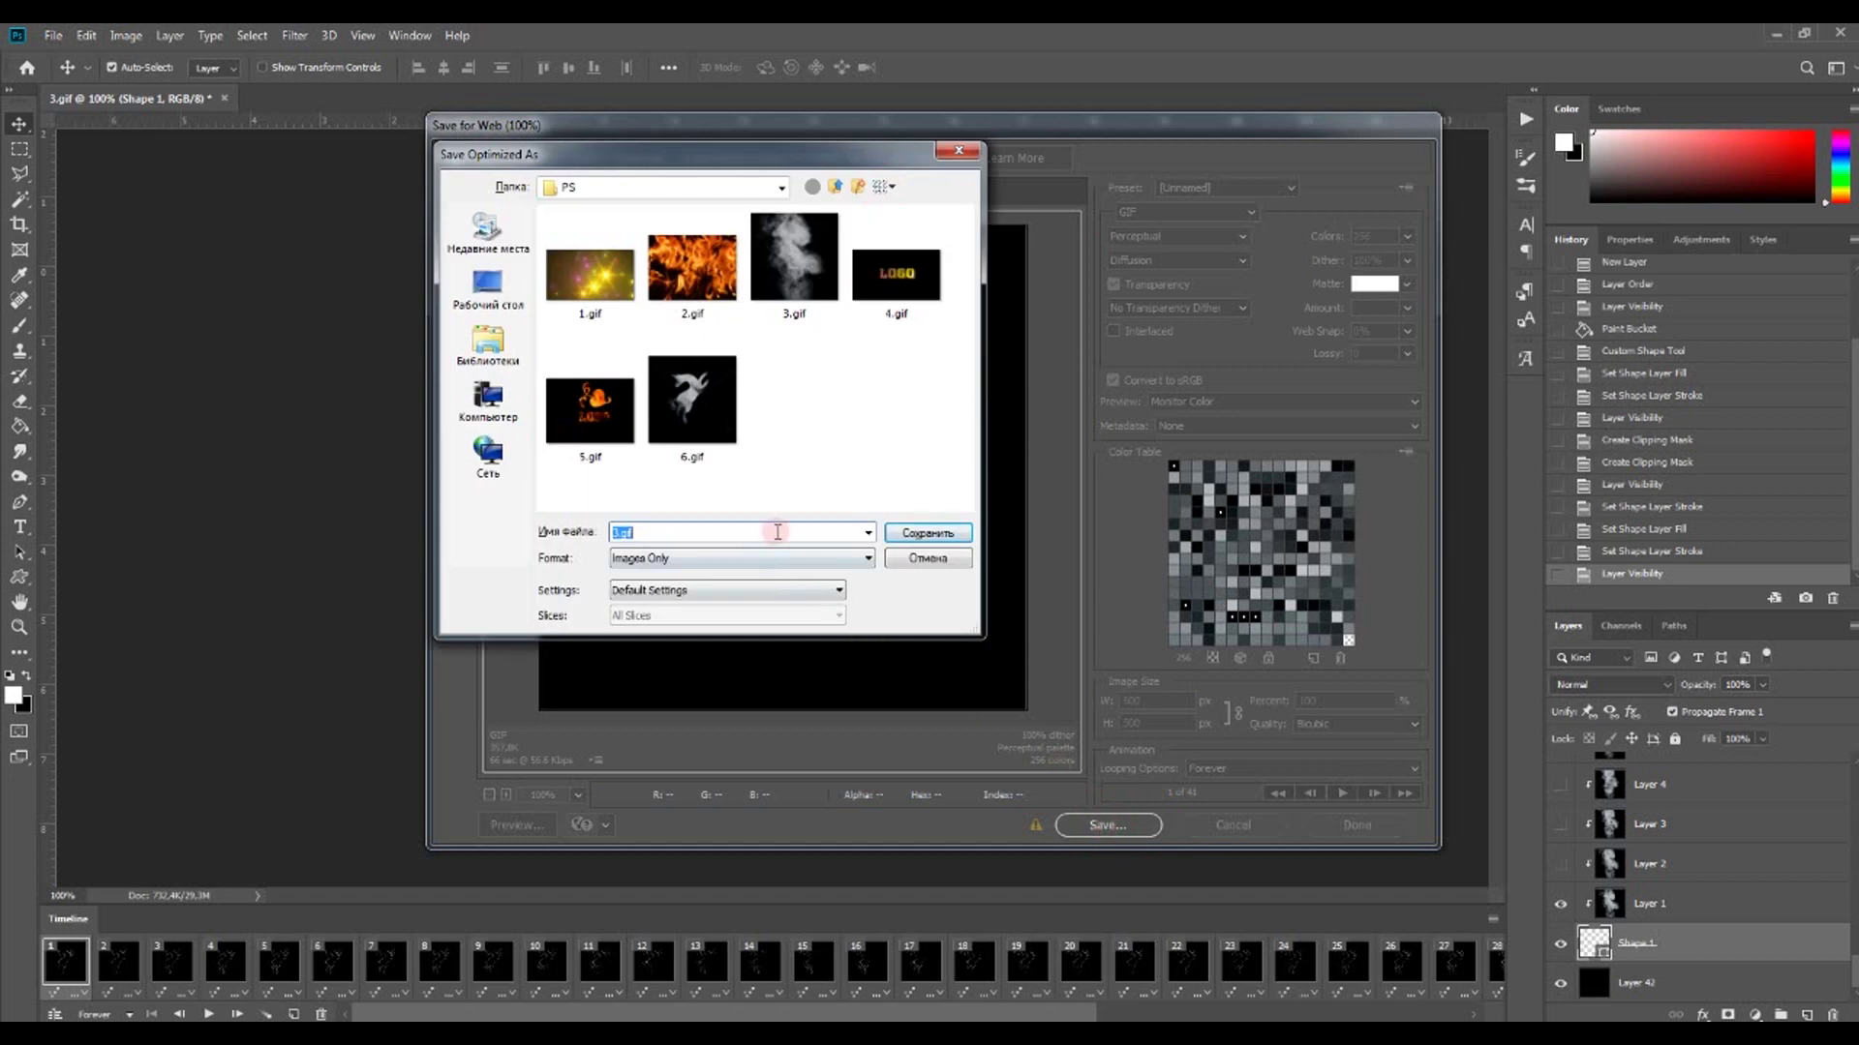
left_click(907, 533)
left_click(961, 447)
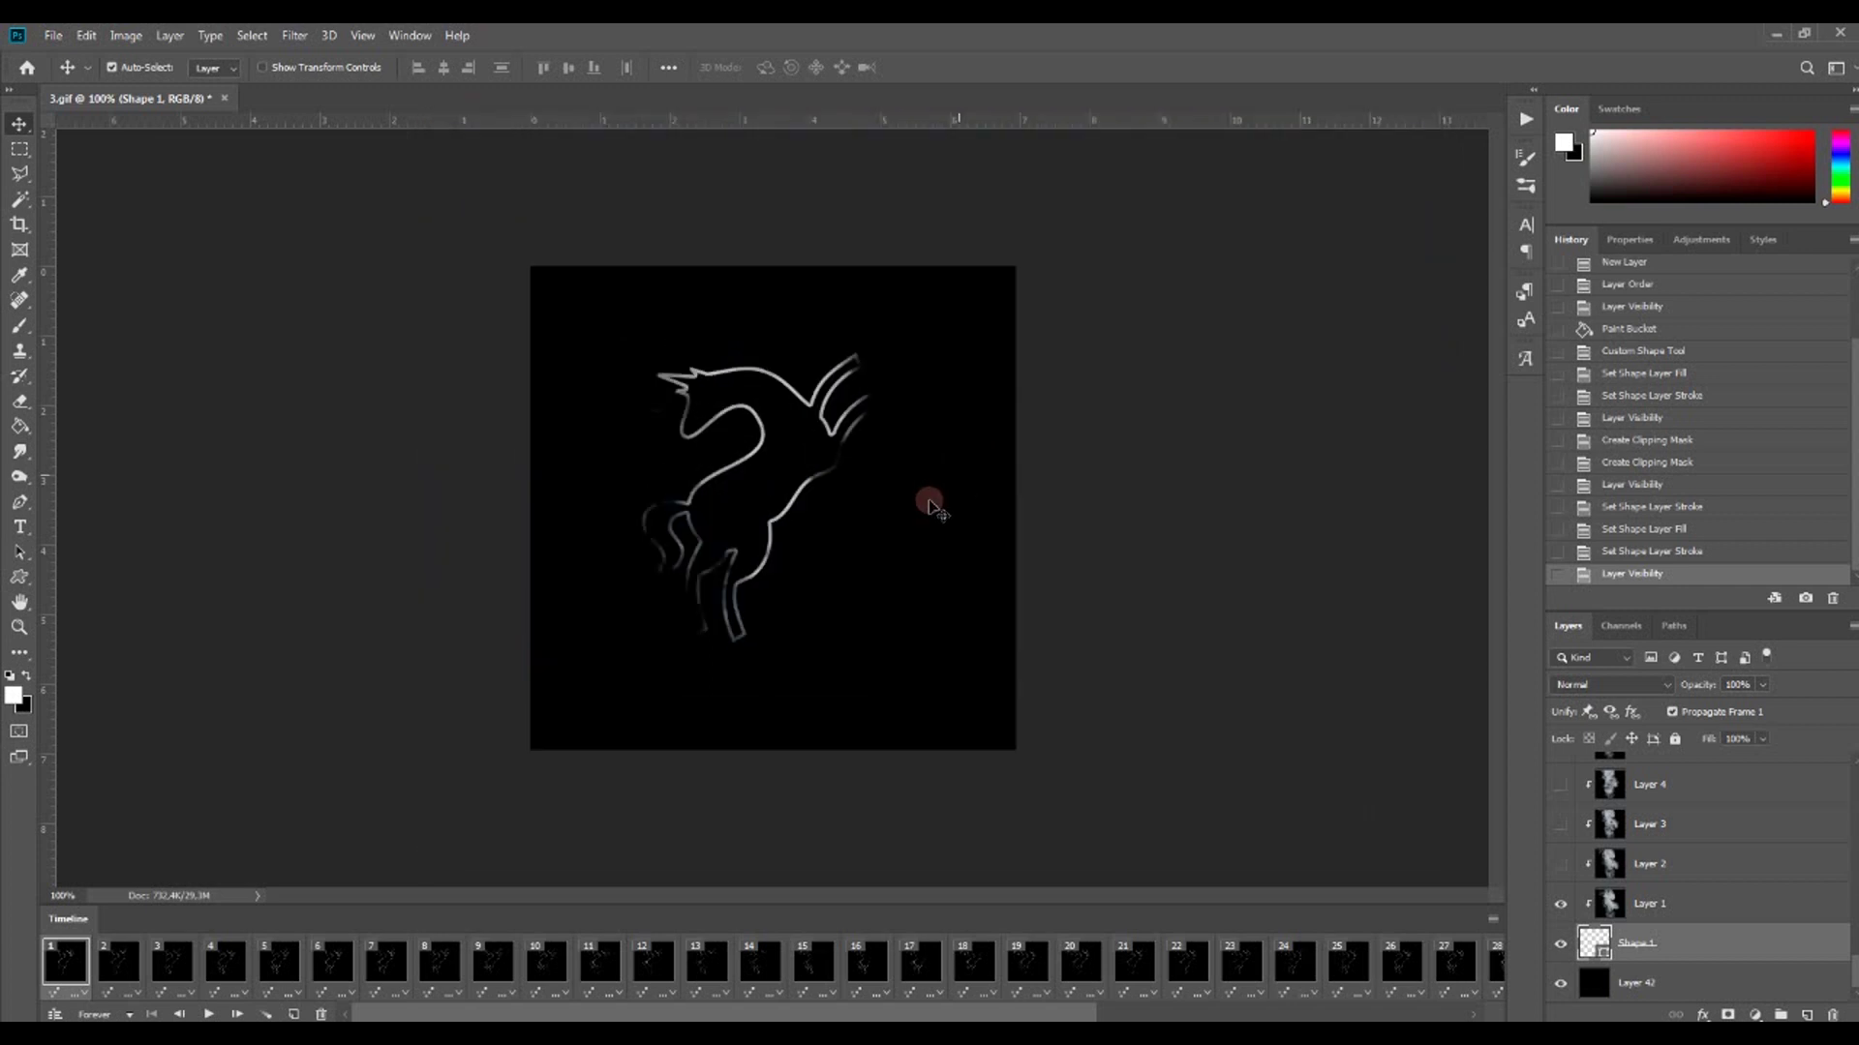
Step: Open 7.gif and 6.gif in Maxthon and compare the two animations
left_click(786, 784)
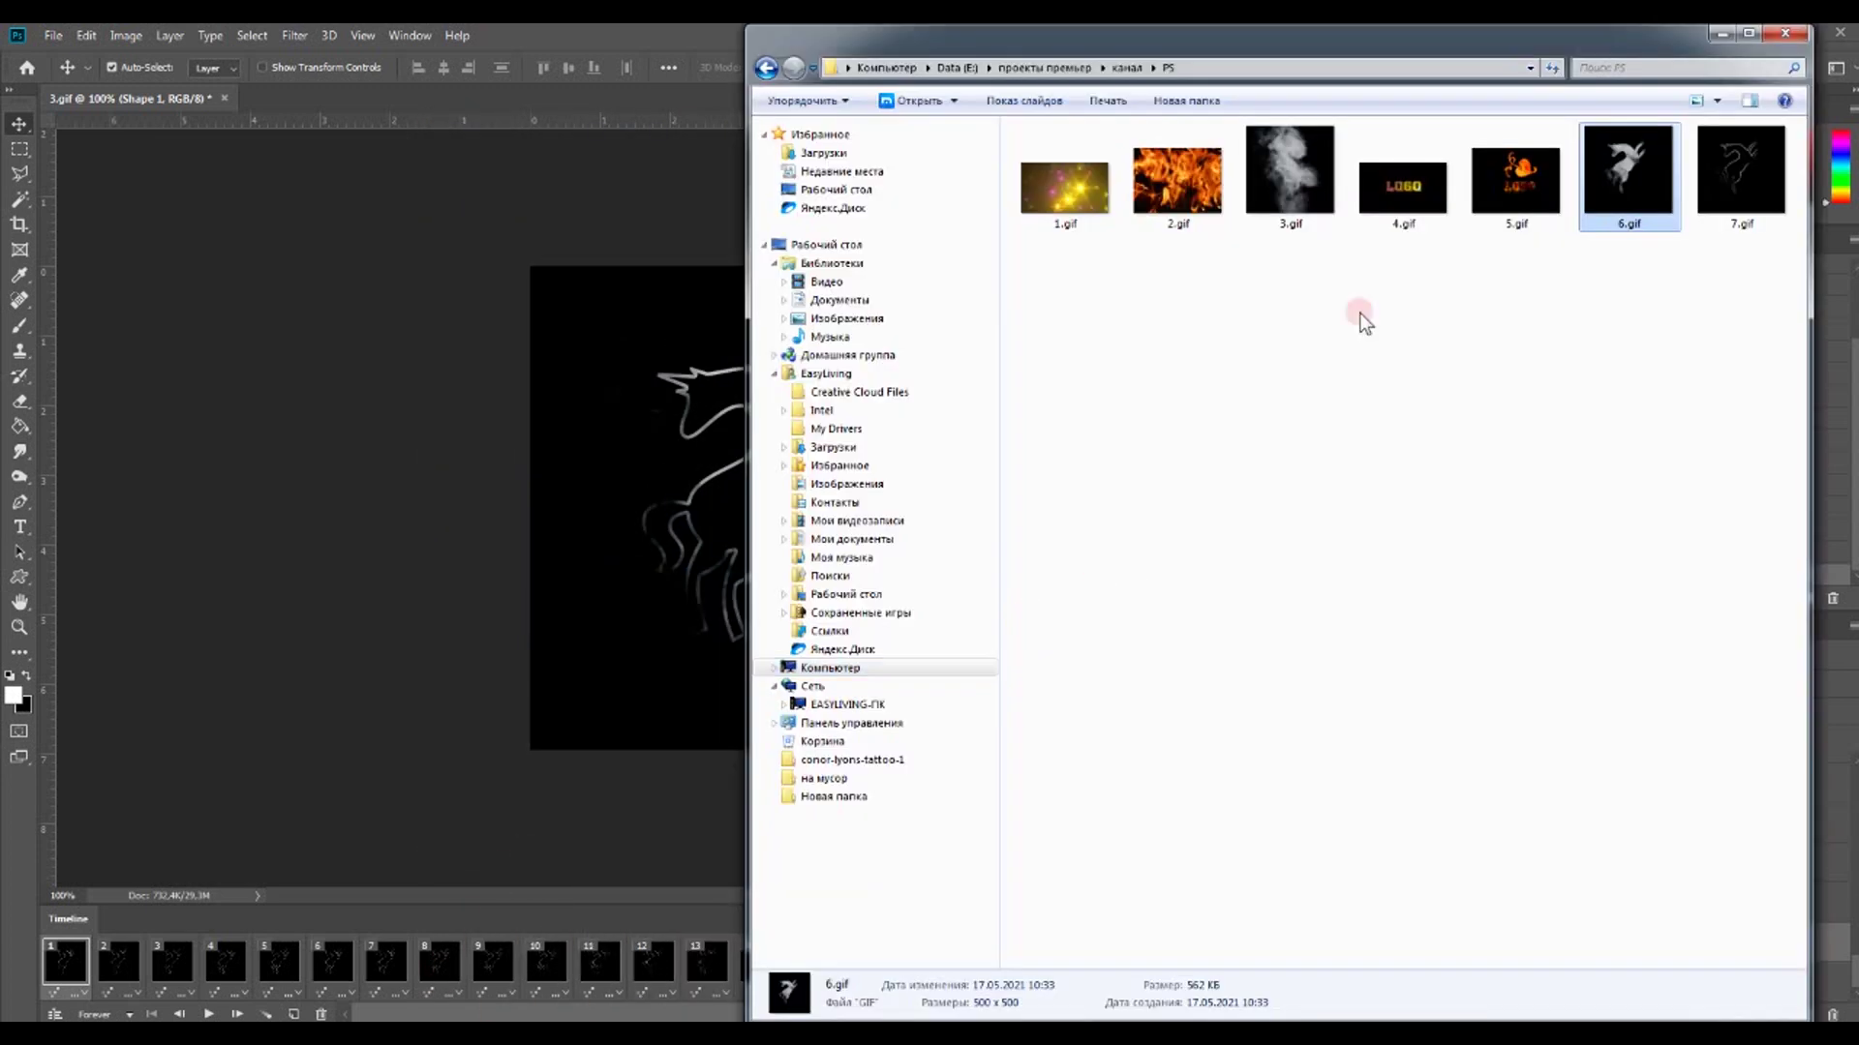
double_click(1705, 178)
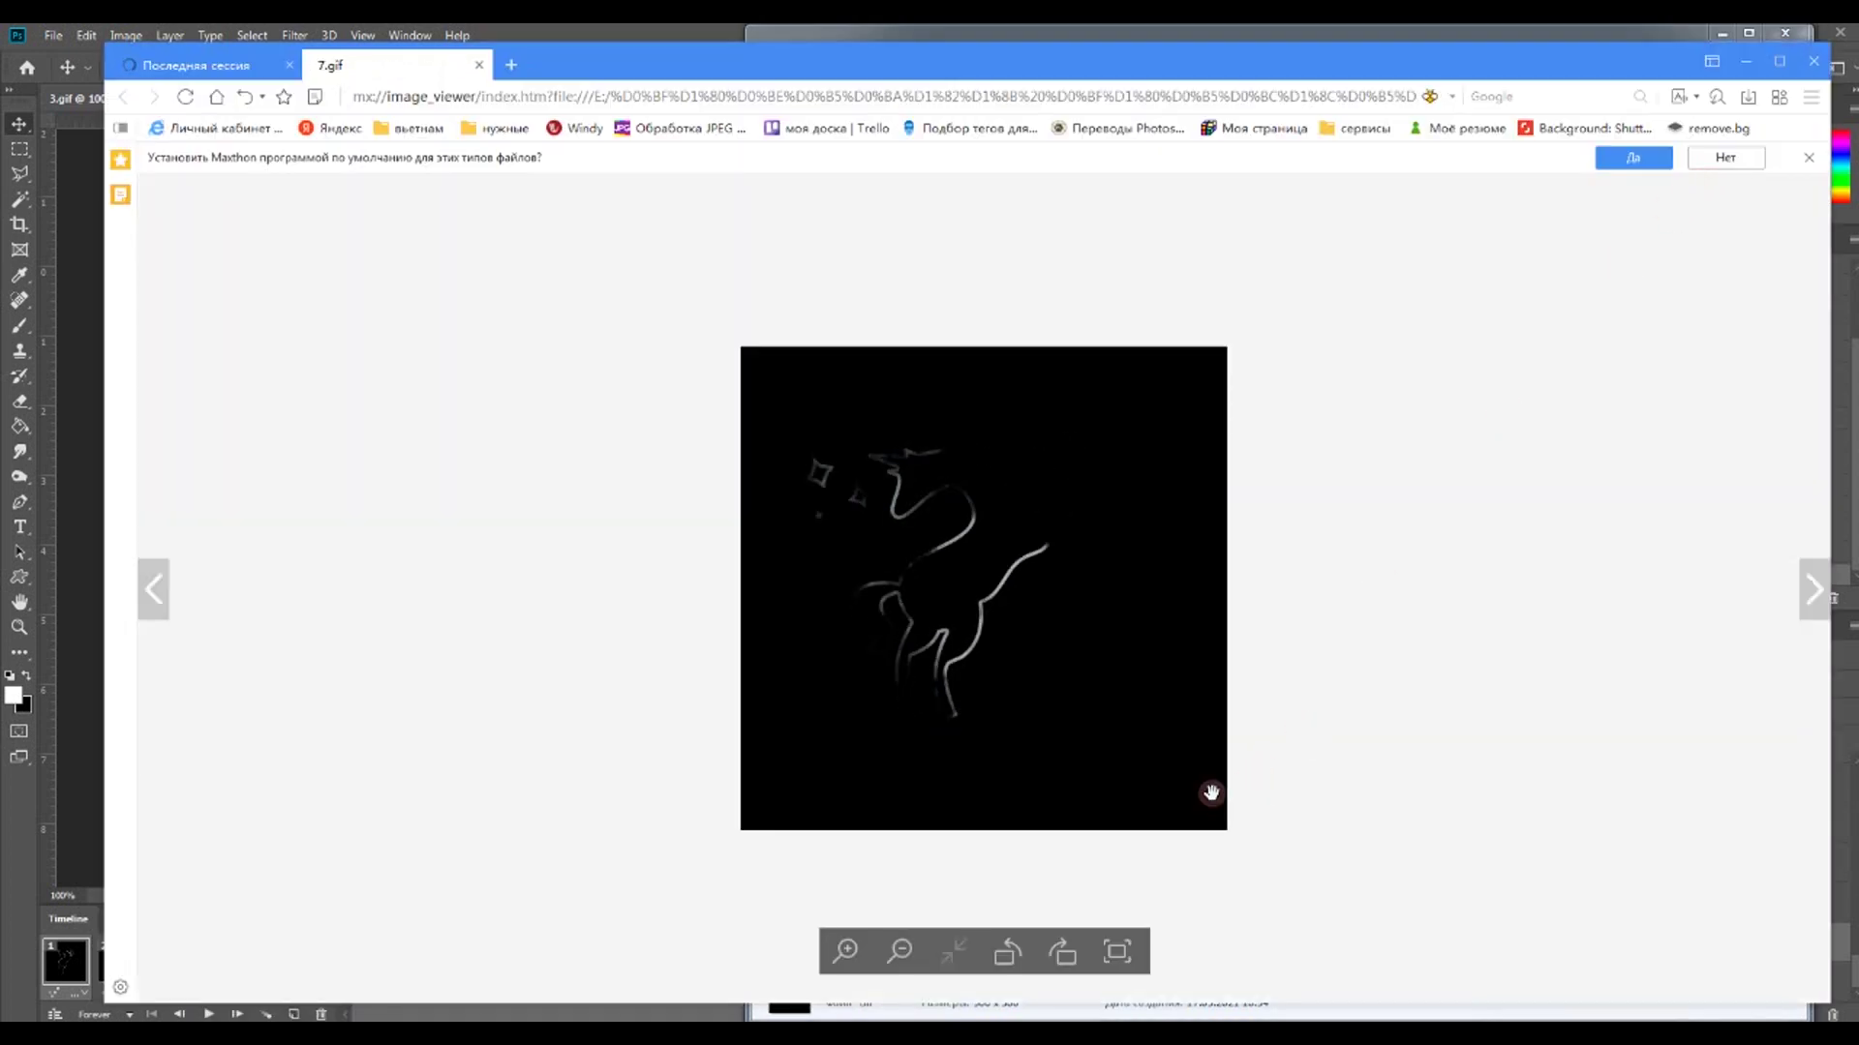
key("alt+Tab")
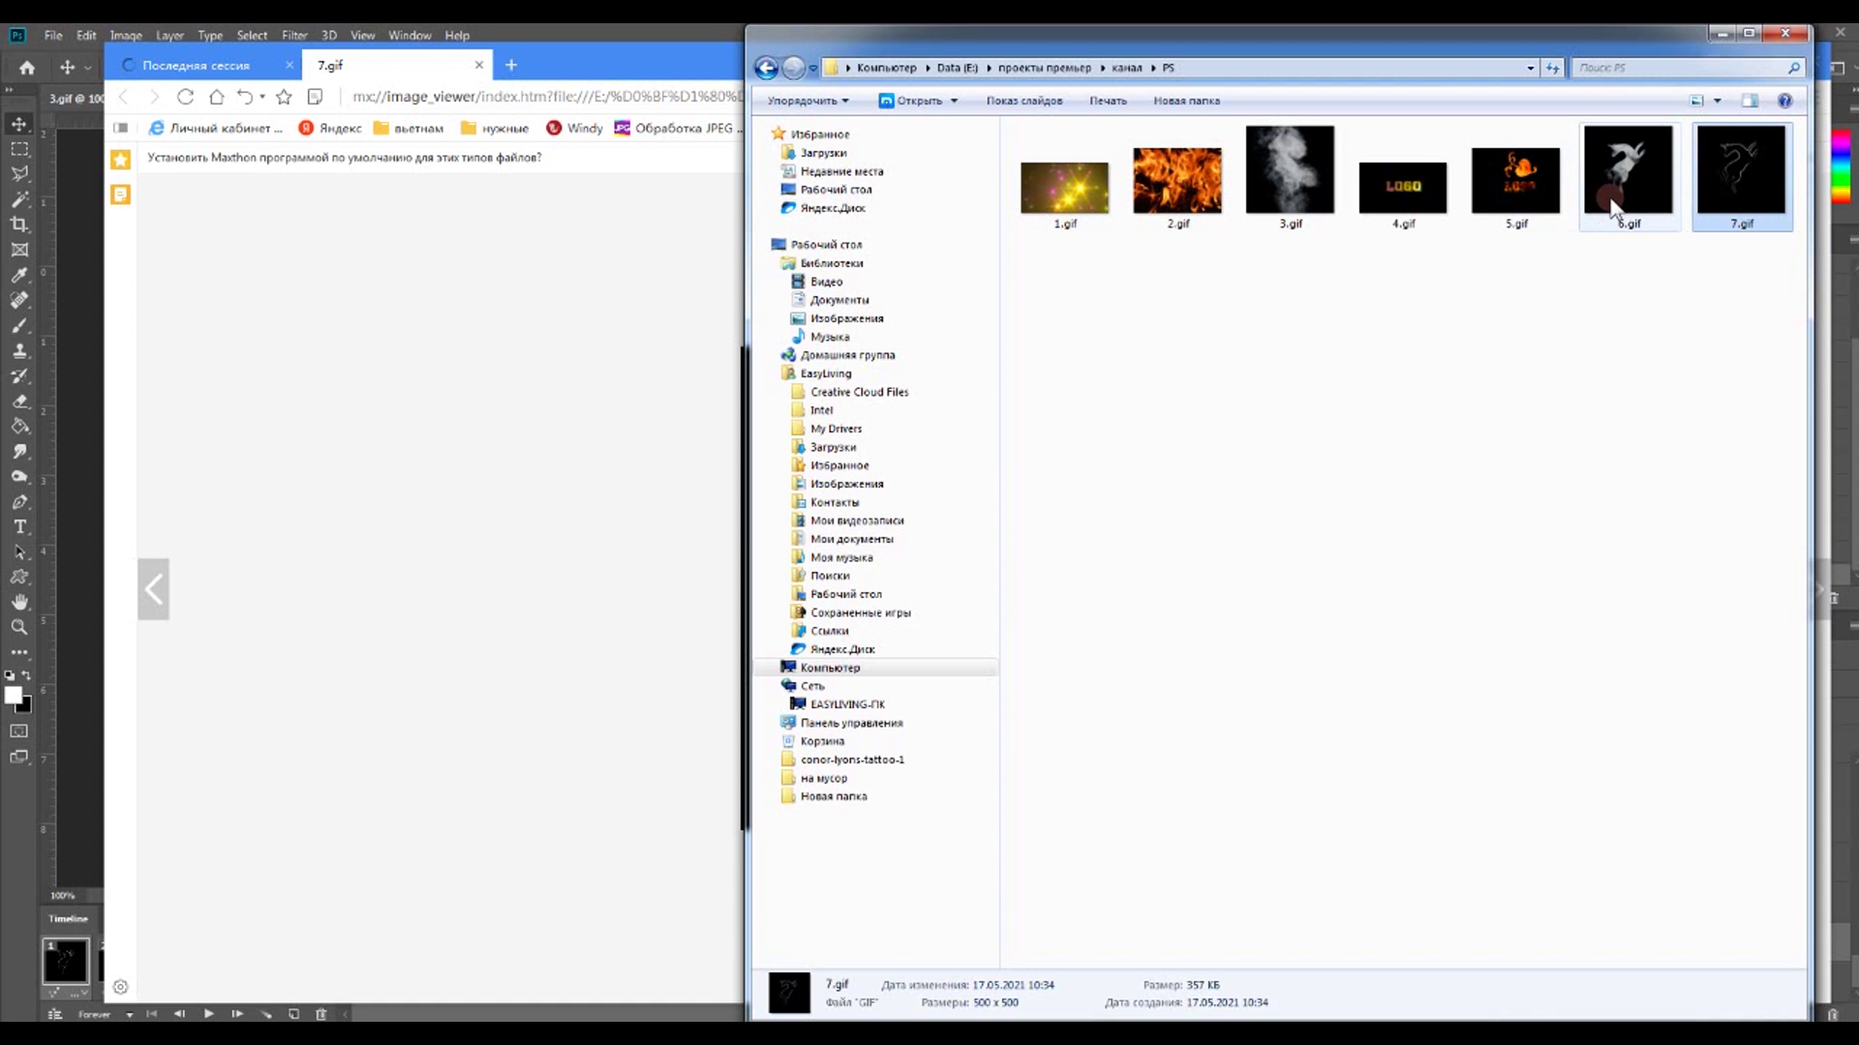
double_click(1612, 193)
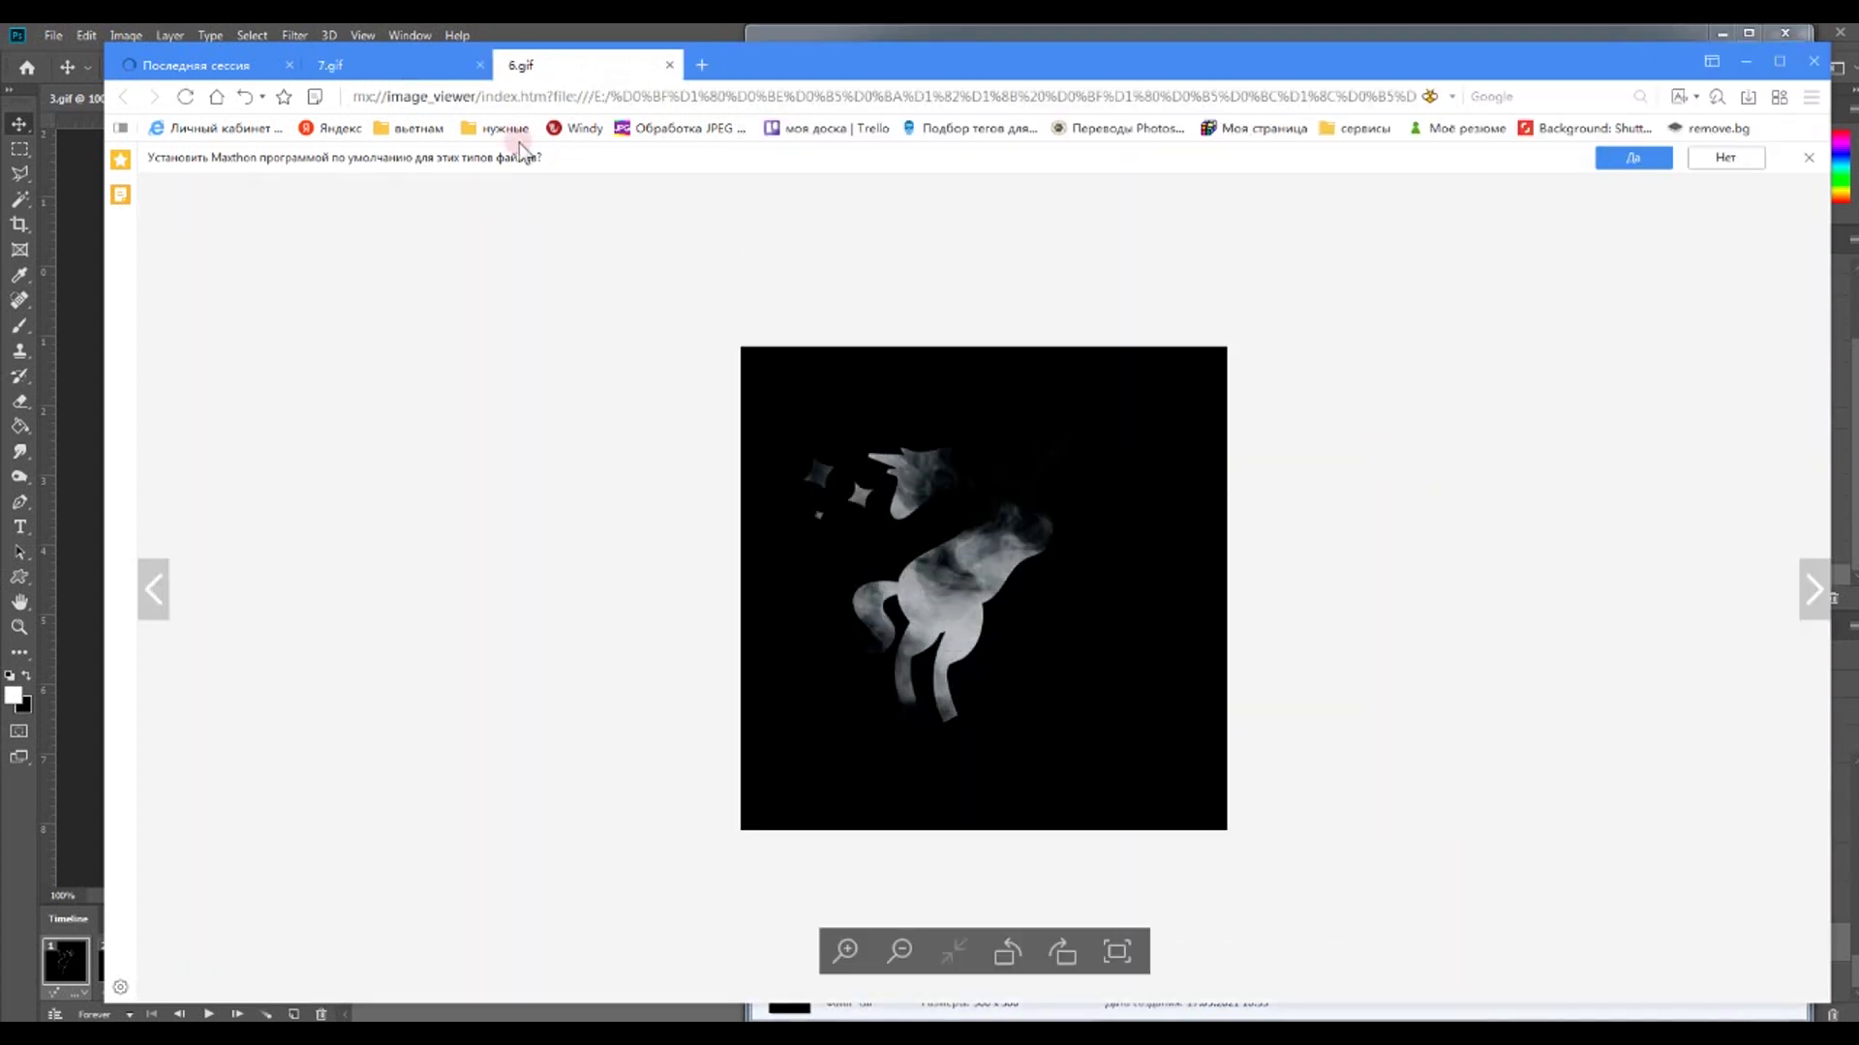
left_click(408, 62)
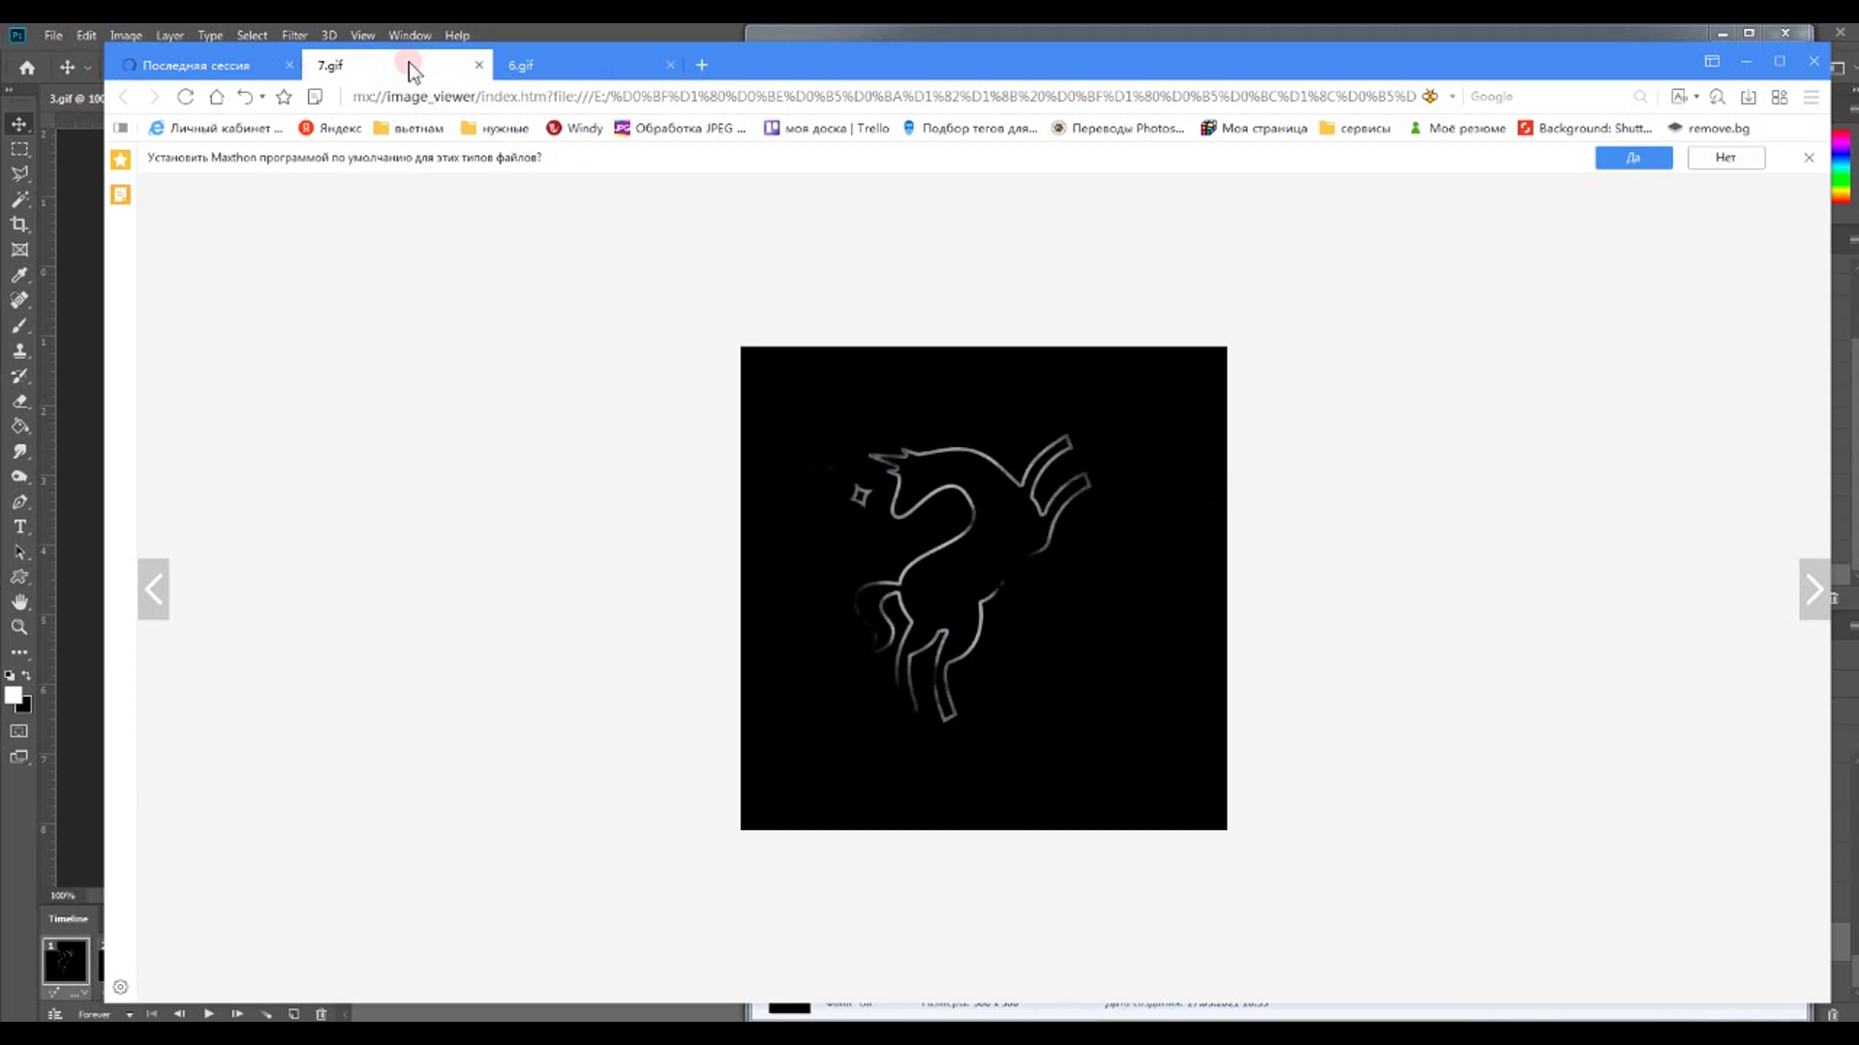
Step: Close both GIF previews and the browser, and minimize the folder to return to Photoshop
left_click(477, 65)
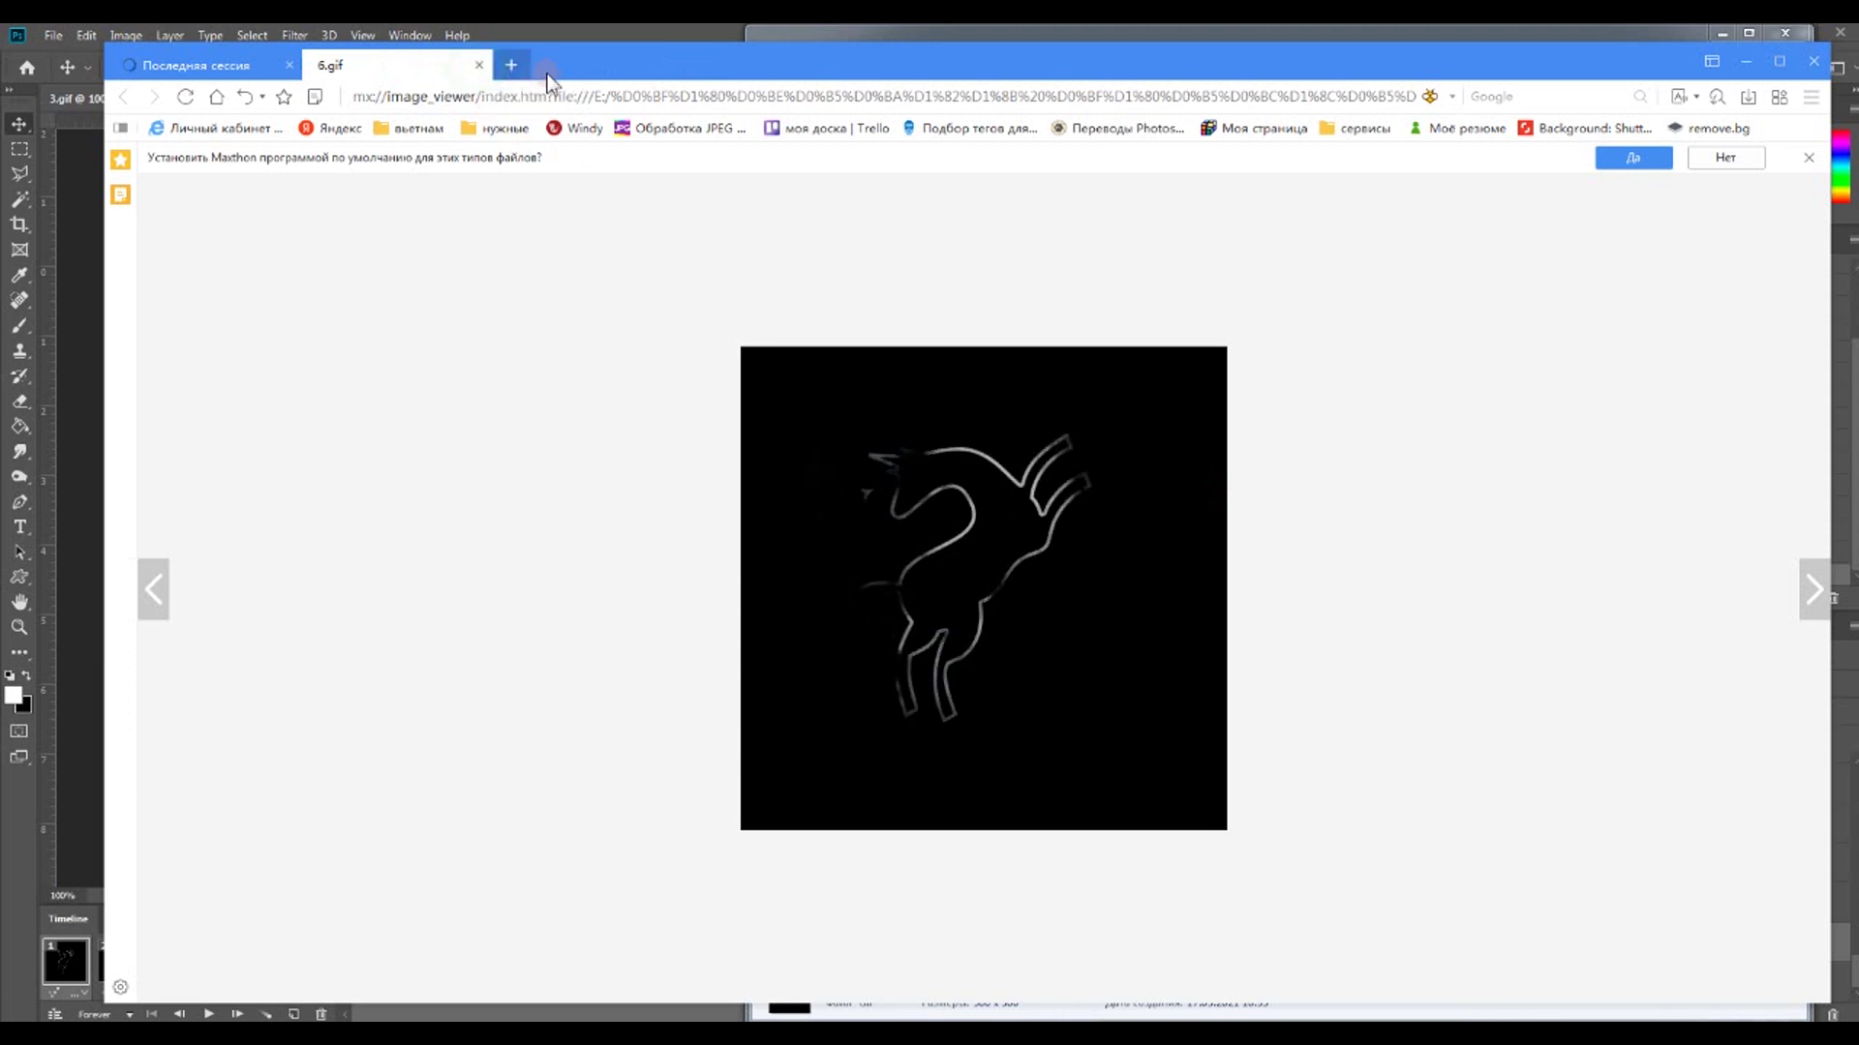
left_click(478, 65)
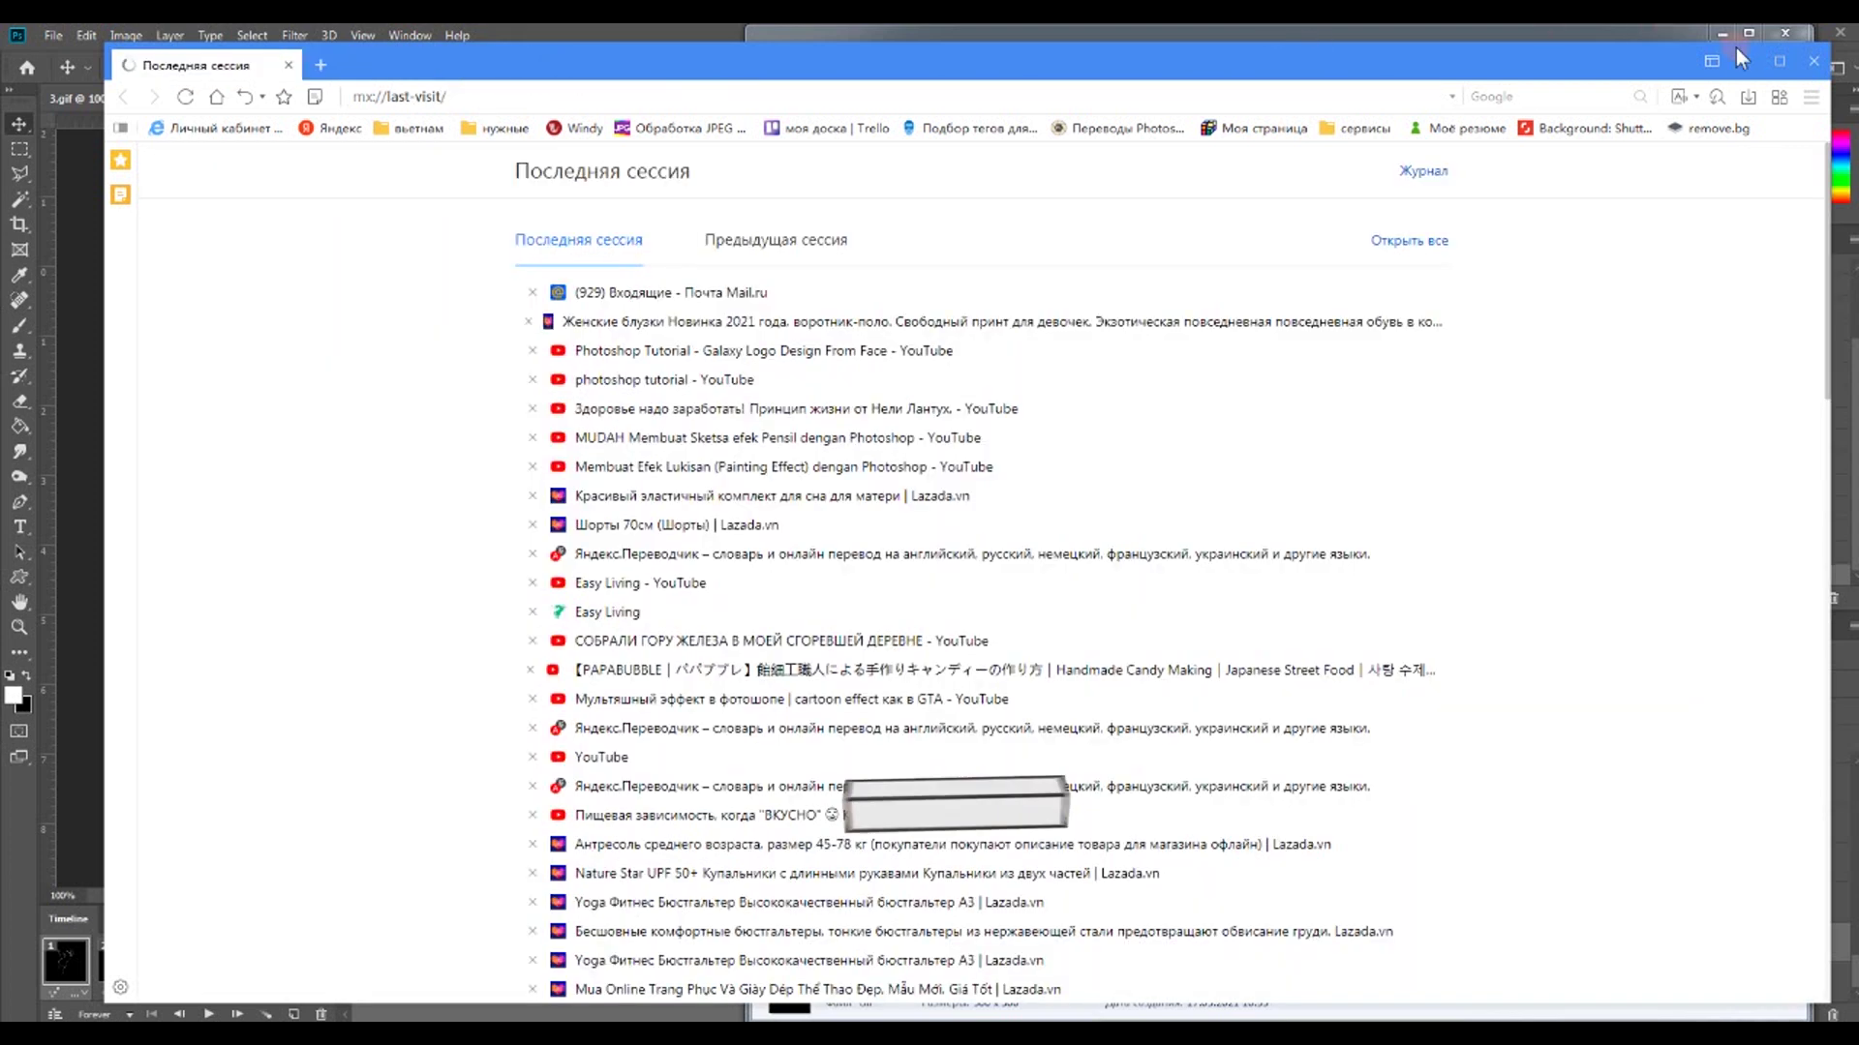
left_click(1812, 64)
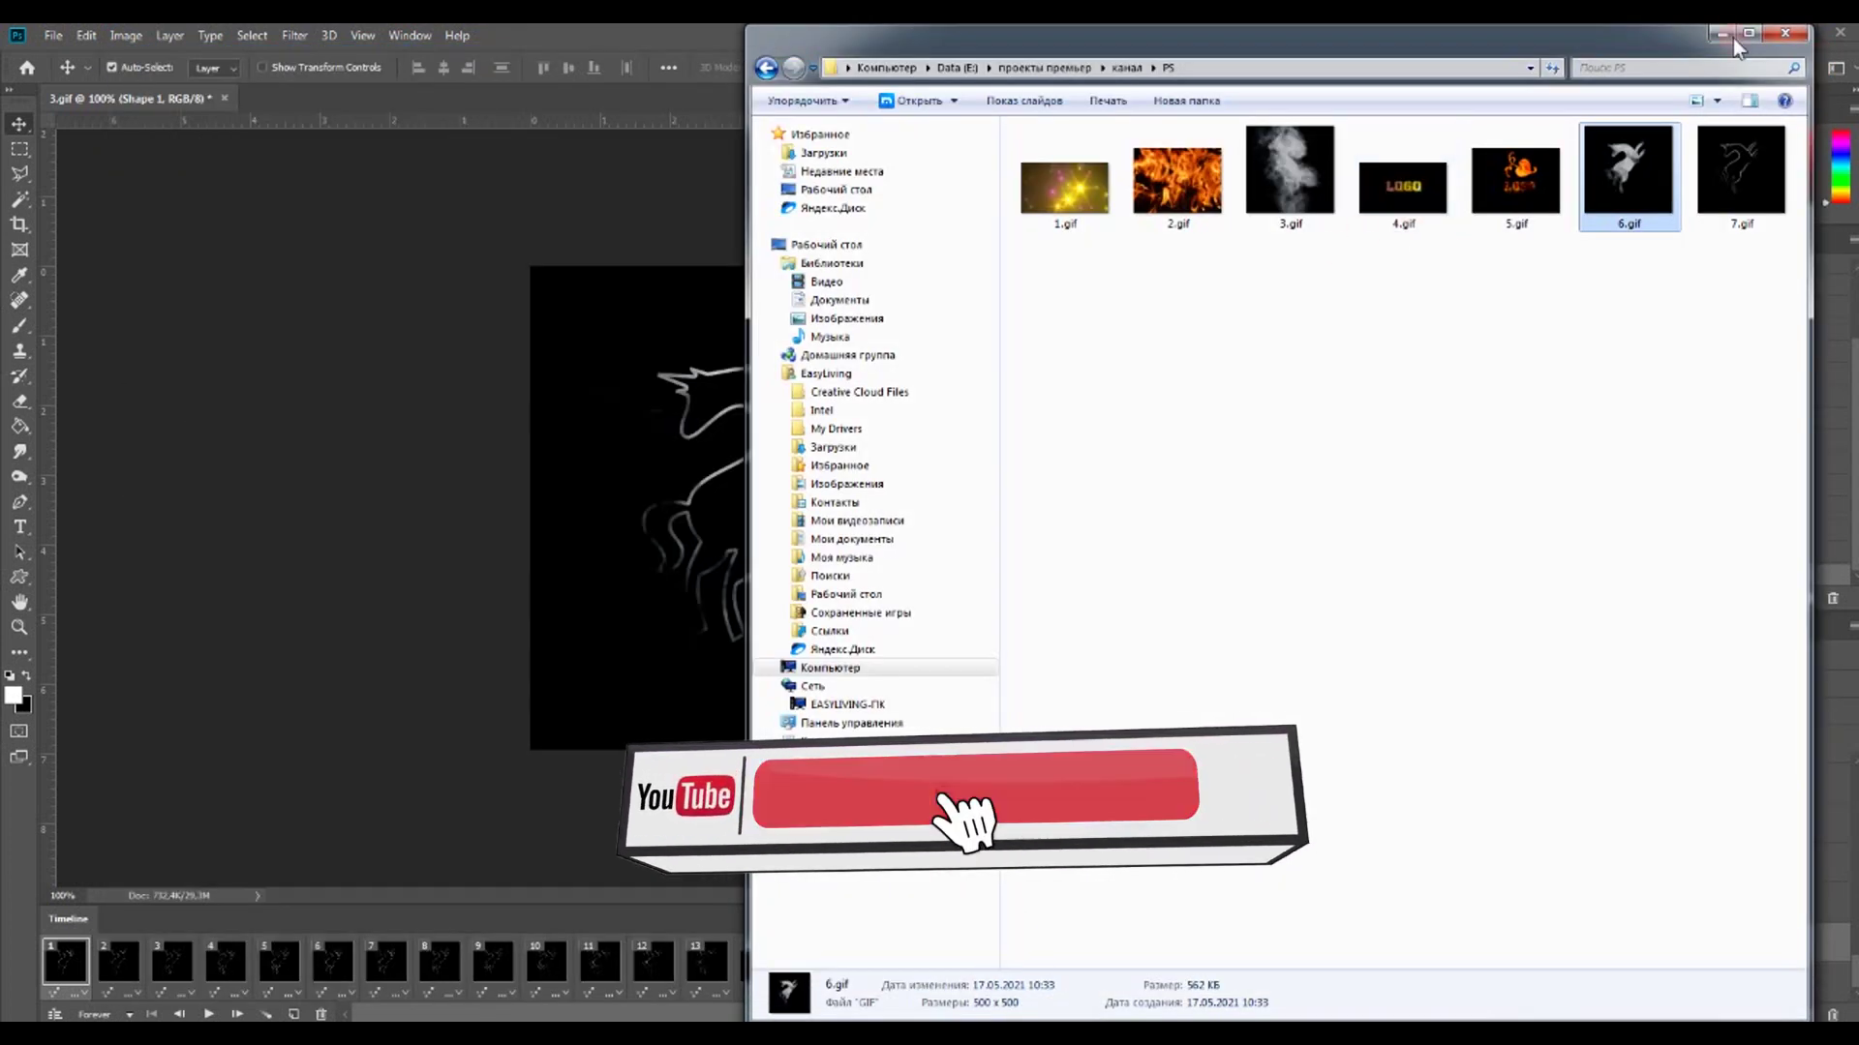
left_click(1723, 35)
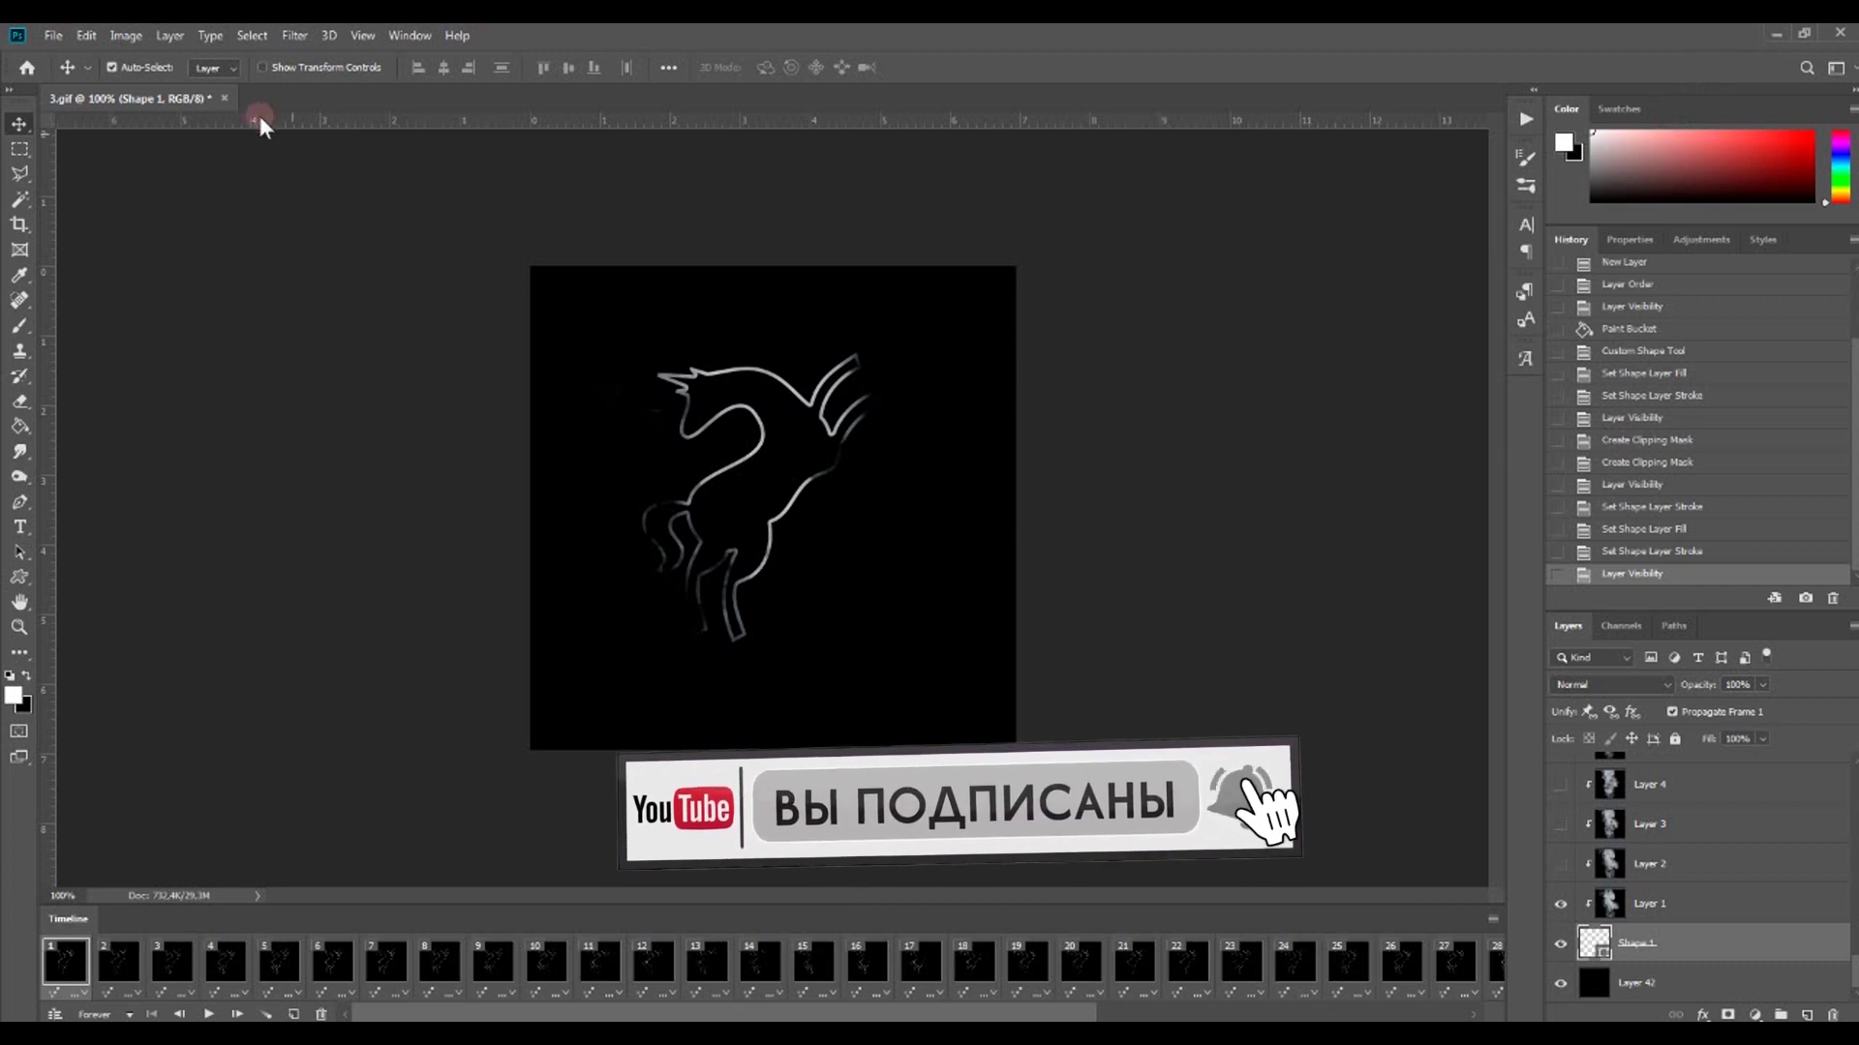